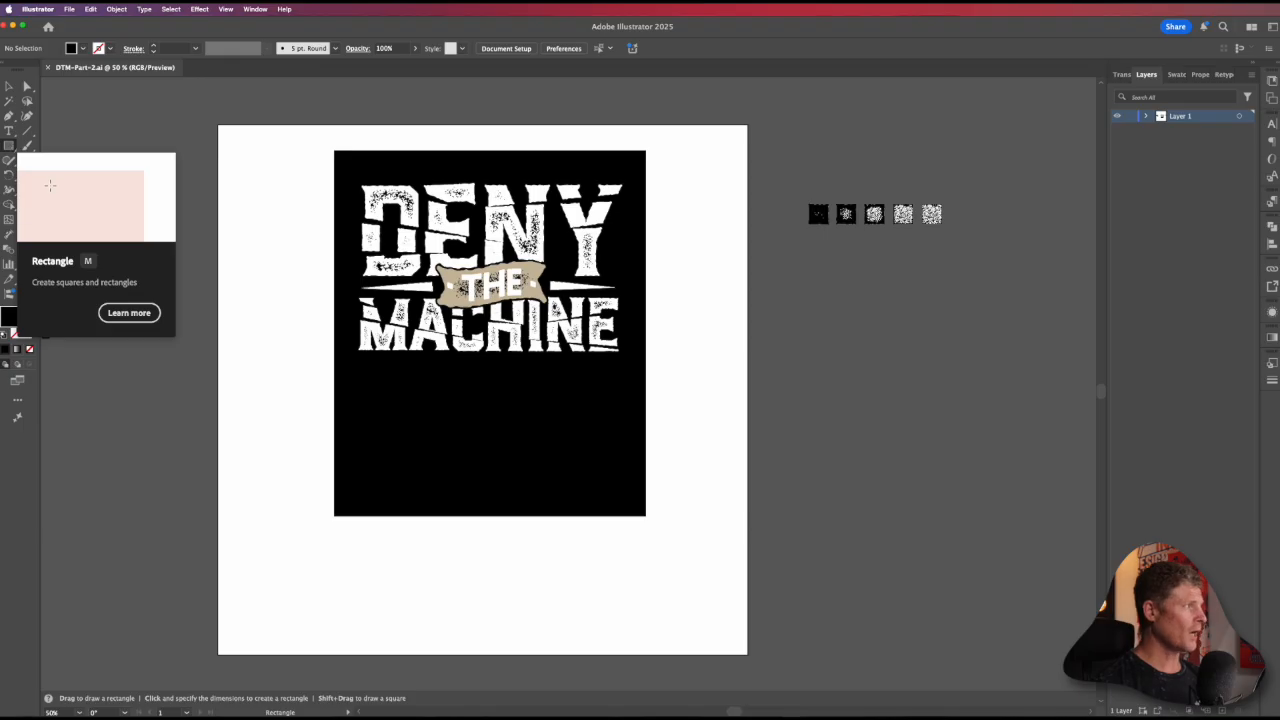
Step: Draw a tall black rectangle about 32 by 74 mm beside the artboard and copy it into a diagonal staircase of four overlapping rectangles
drag(806, 338, 872, 380)
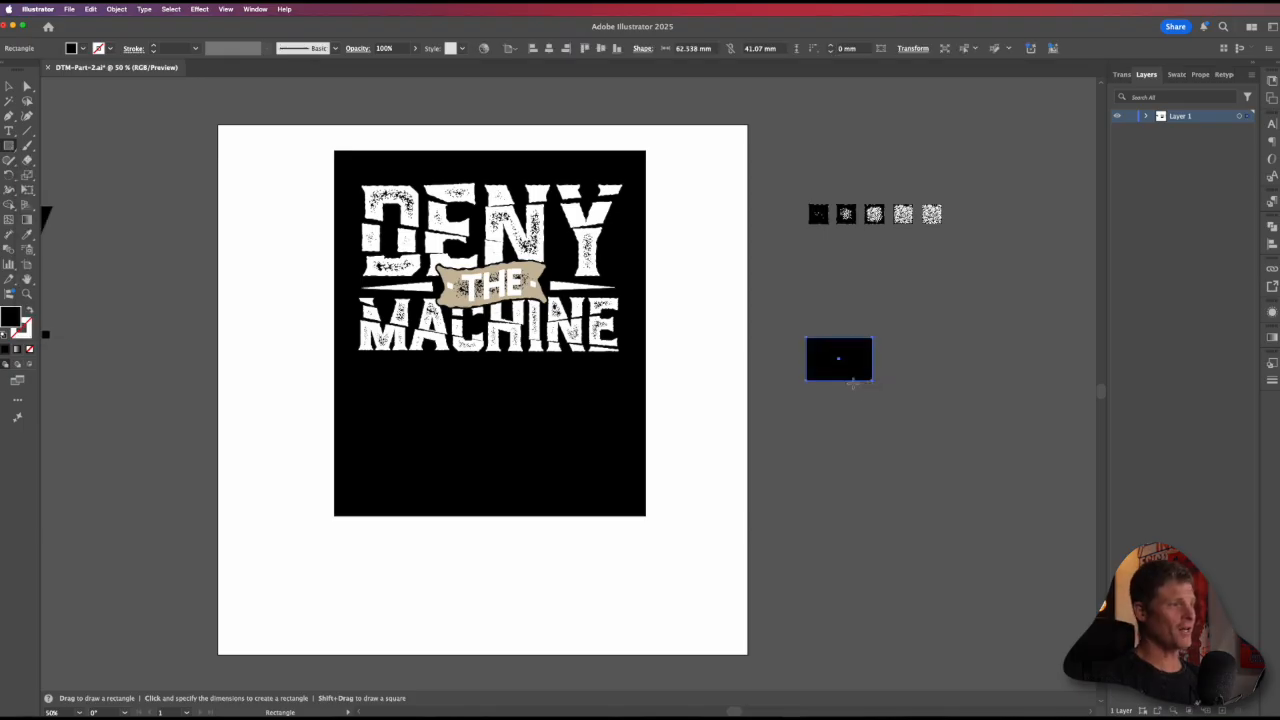
key(super+z)
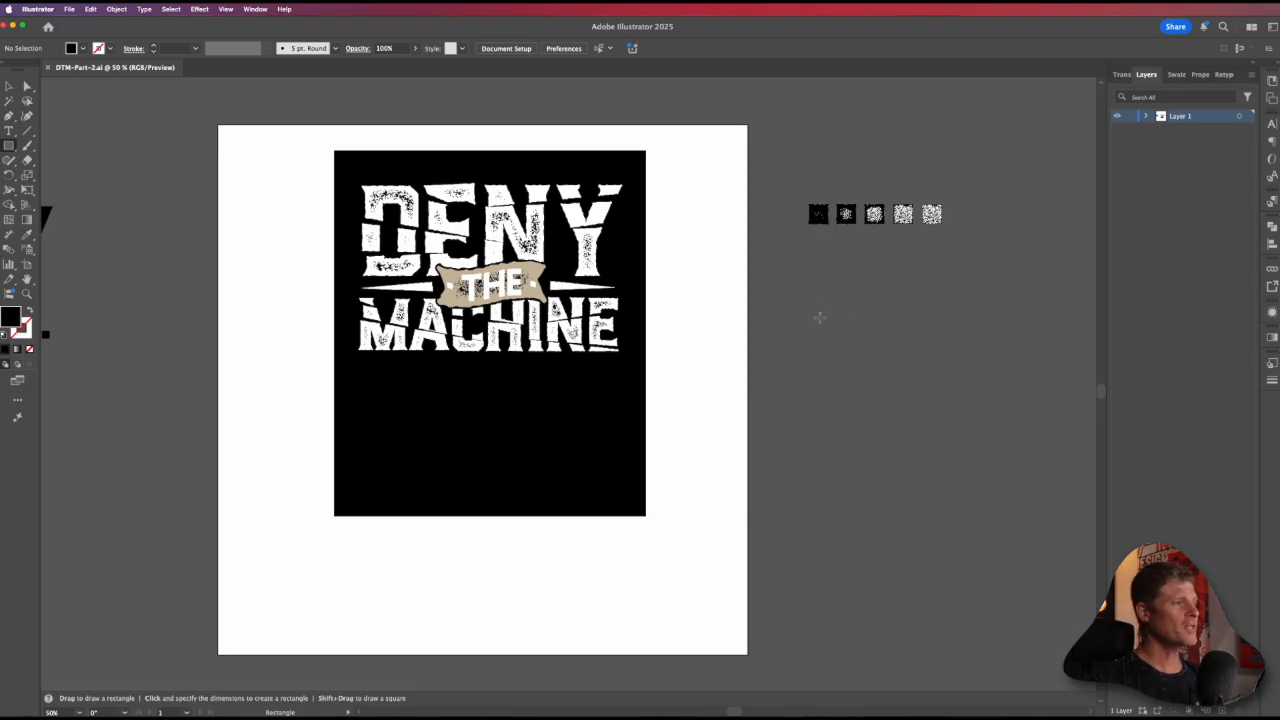
mouse_move(782, 281)
mouse_down()
mouse_move(851, 377)
mouse_move(831, 339)
mouse_move(826, 357)
mouse_move(817, 349)
mouse_move(809, 403)
mouse_move(813, 385)
mouse_move(850, 525)
mouse_move(834, 532)
mouse_up()
key(v)
click(897, 514)
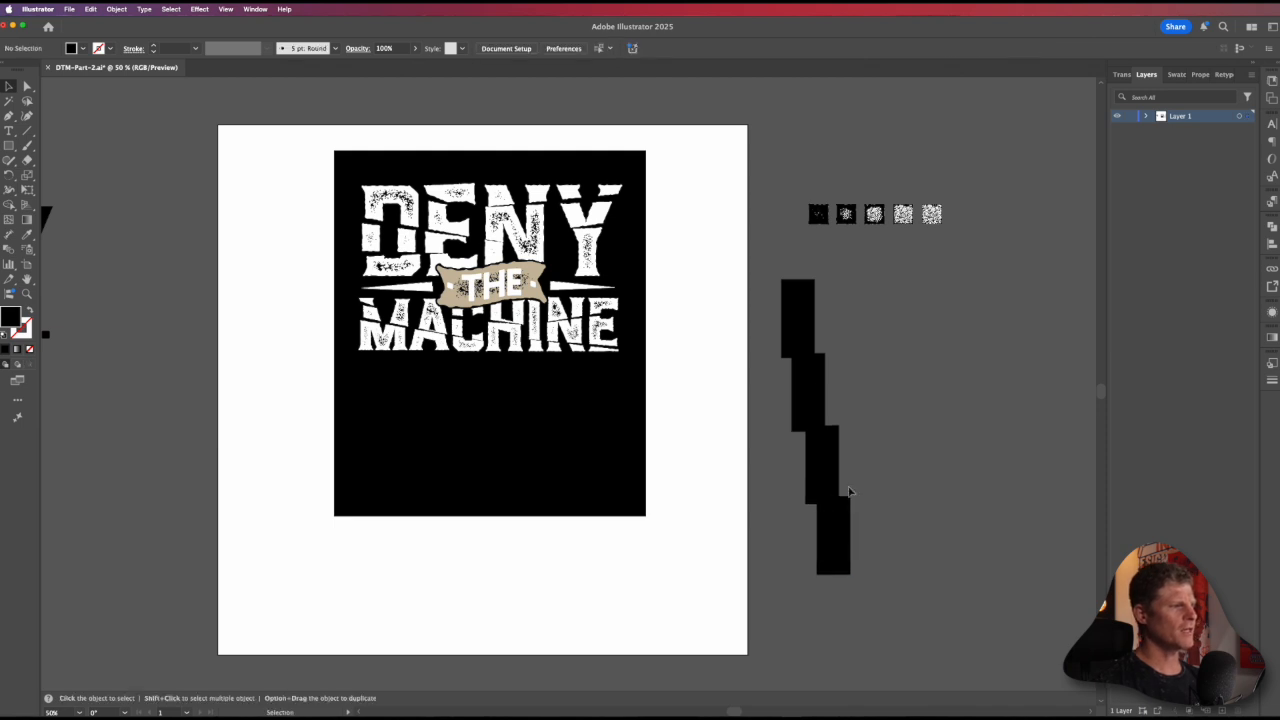
Step: Try deleting the top rectangle's upper-right anchor point and the lowest rectangle's lower-left anchor point, and undo both deletions
click(803, 317)
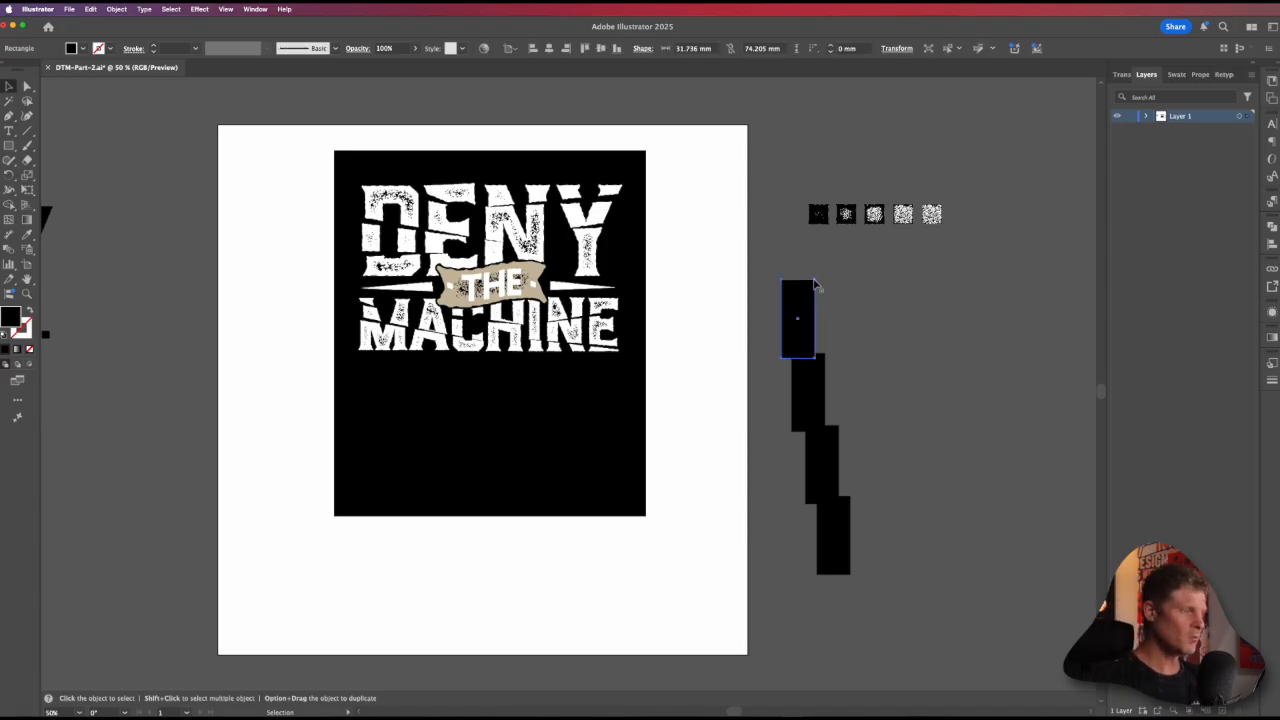
key(minus)
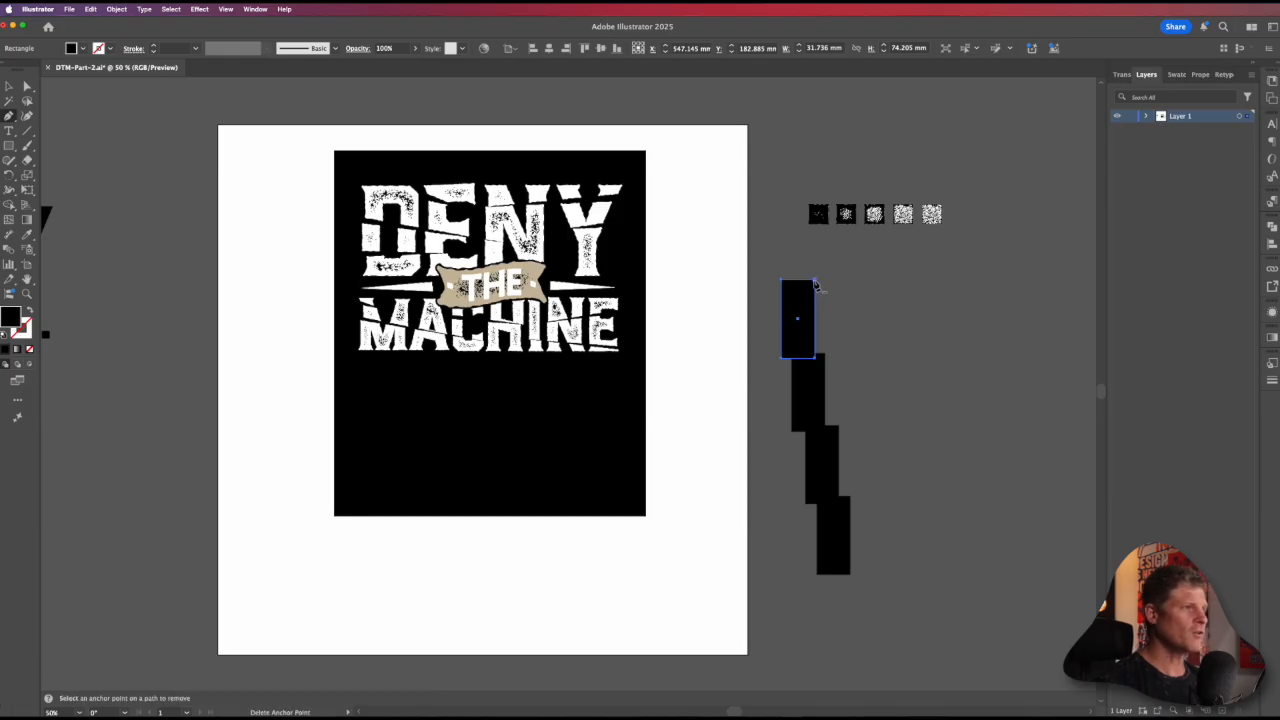
click(815, 282)
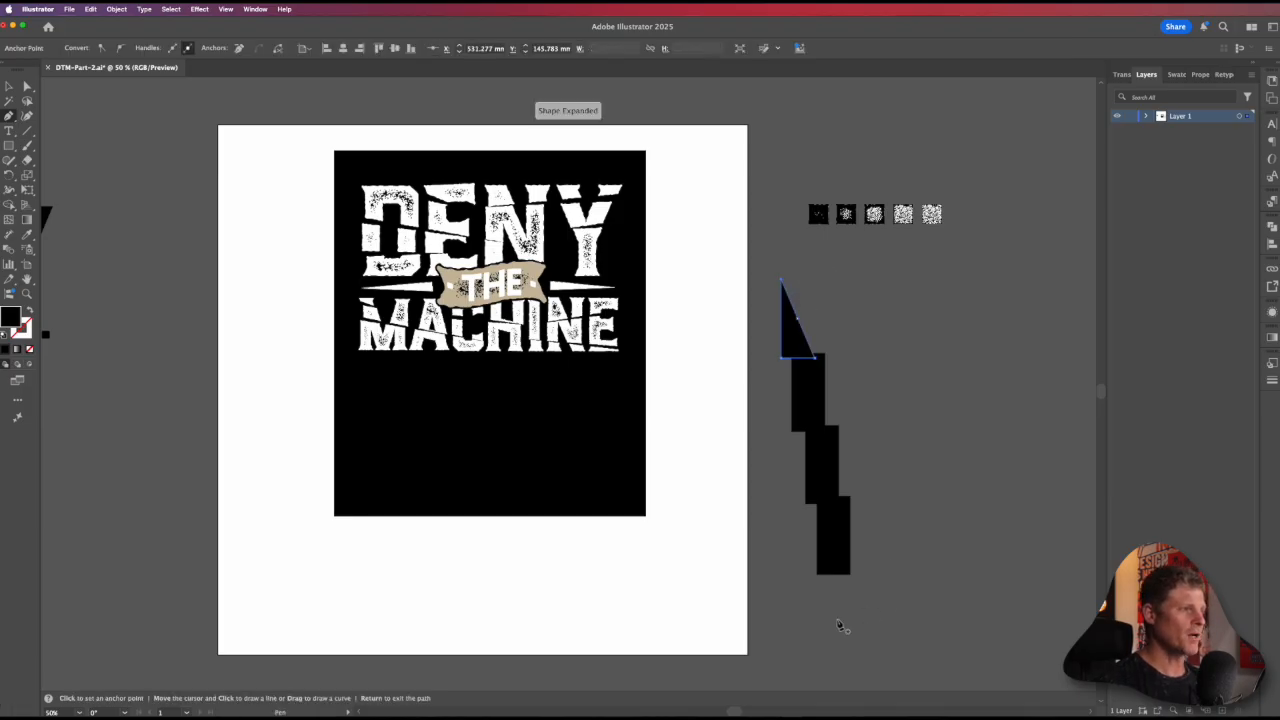
super+click(831, 505)
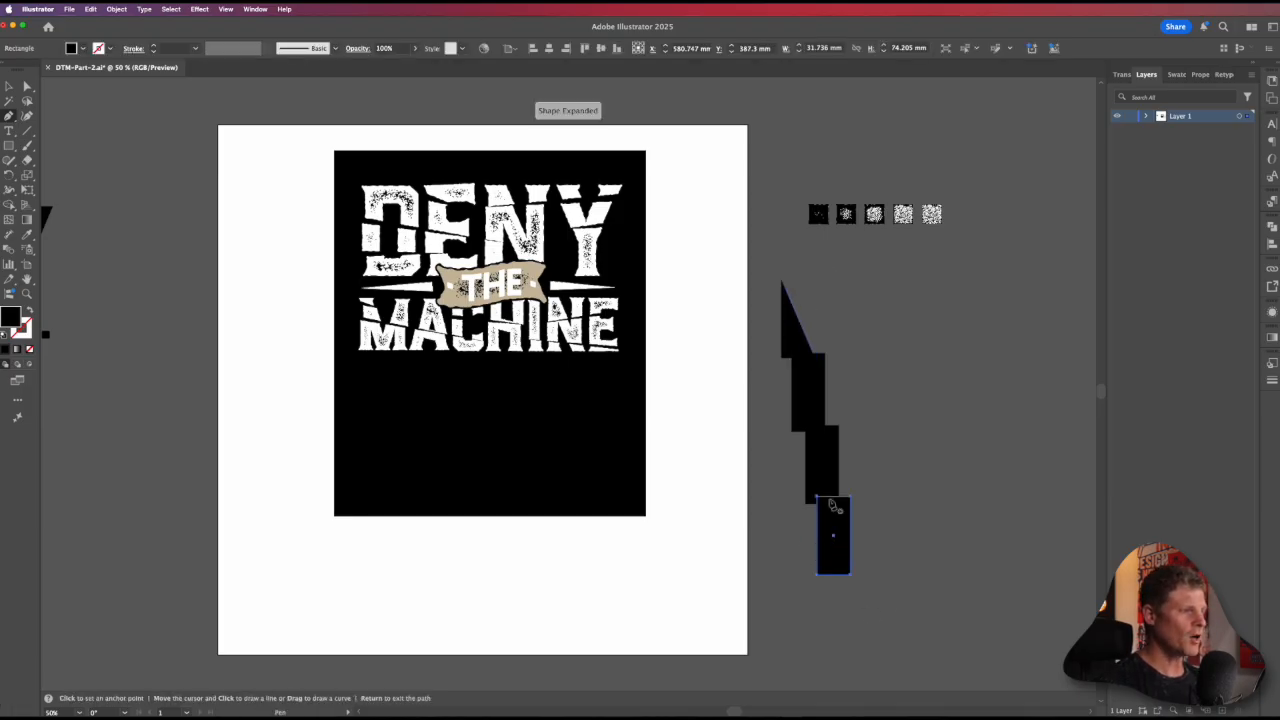
click(817, 577)
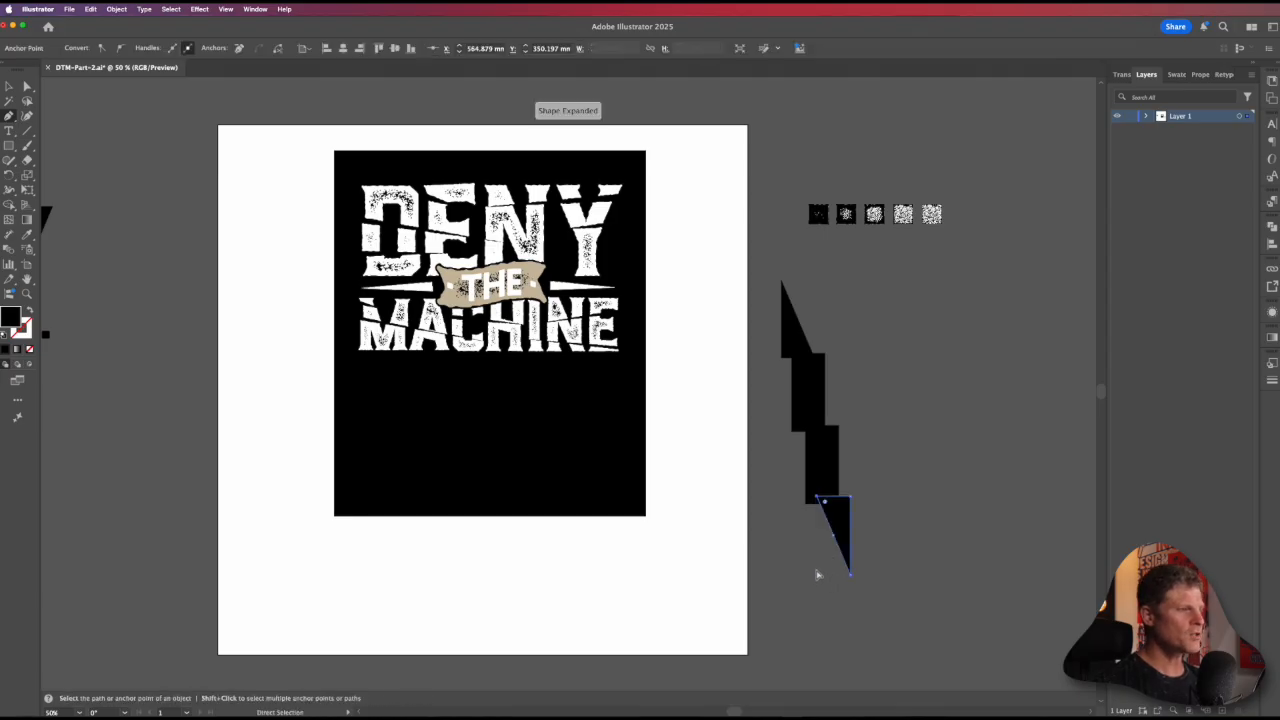
key(super+z)
key(super+z)
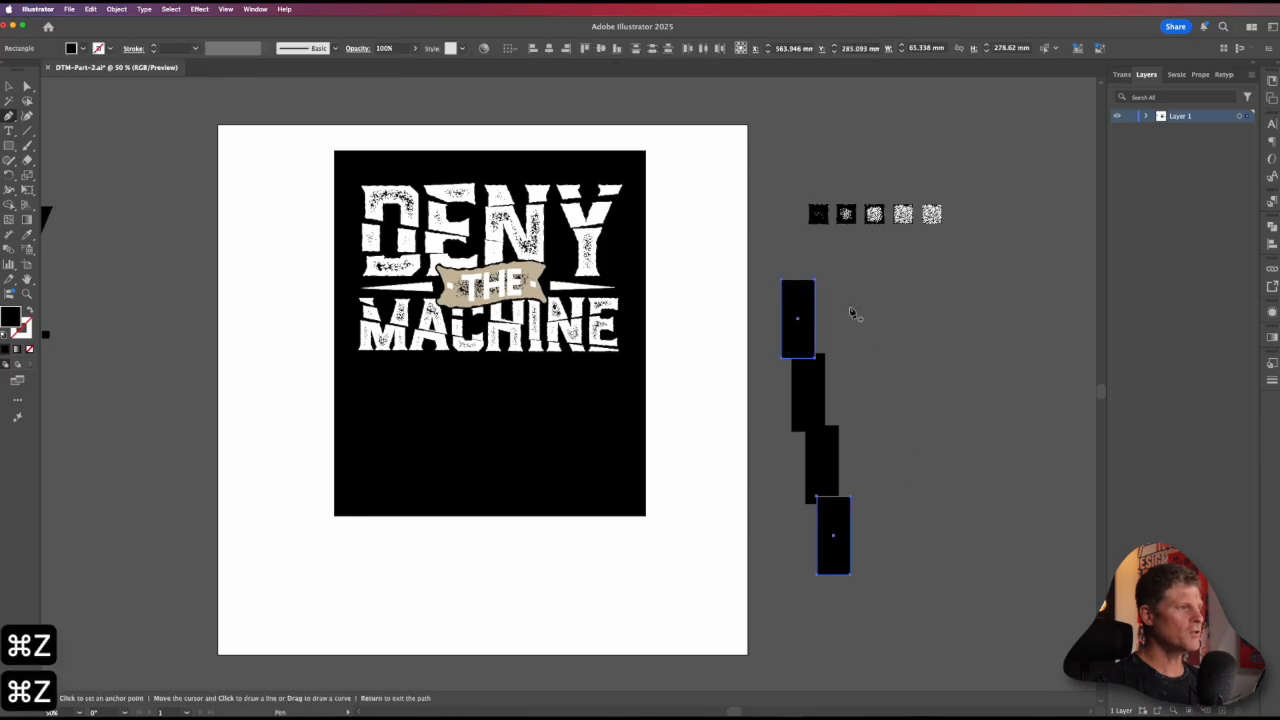
Step: Delete the top rectangle's upper-left anchor point and the lowest rectangle's lower-right anchor point to make pointed ends
click(783, 282)
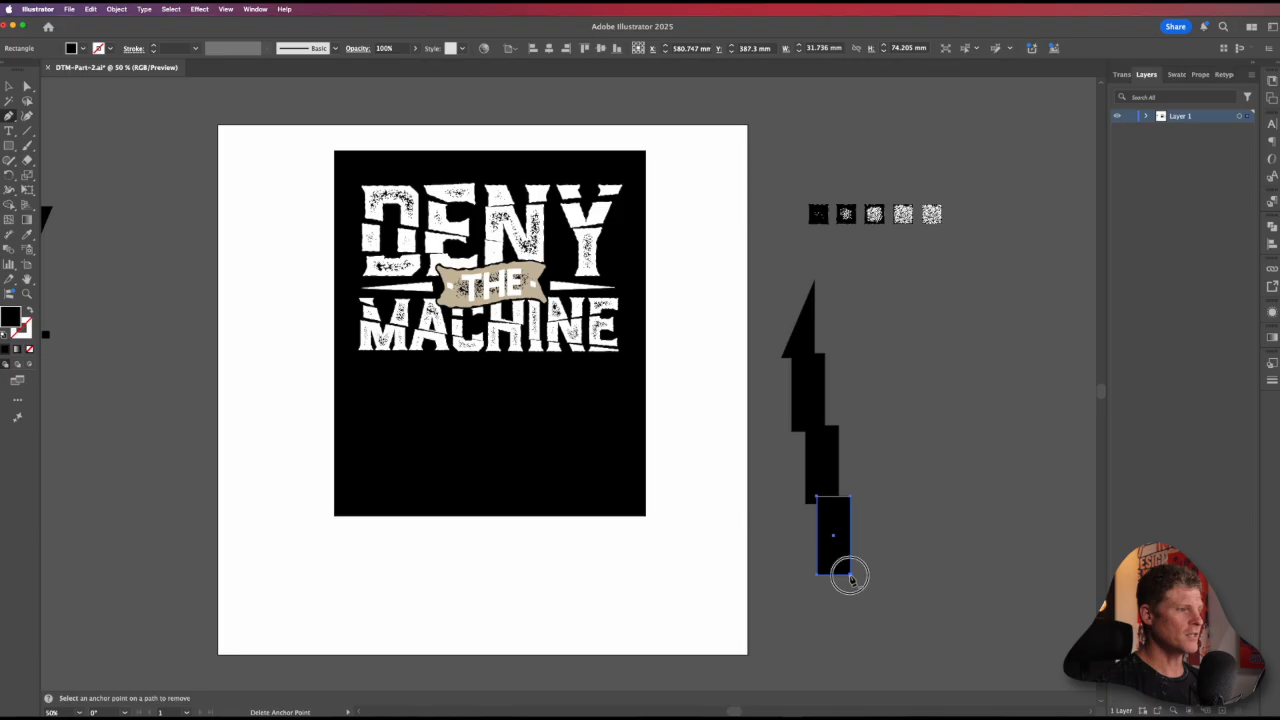
click(850, 576)
key(v)
key(v)
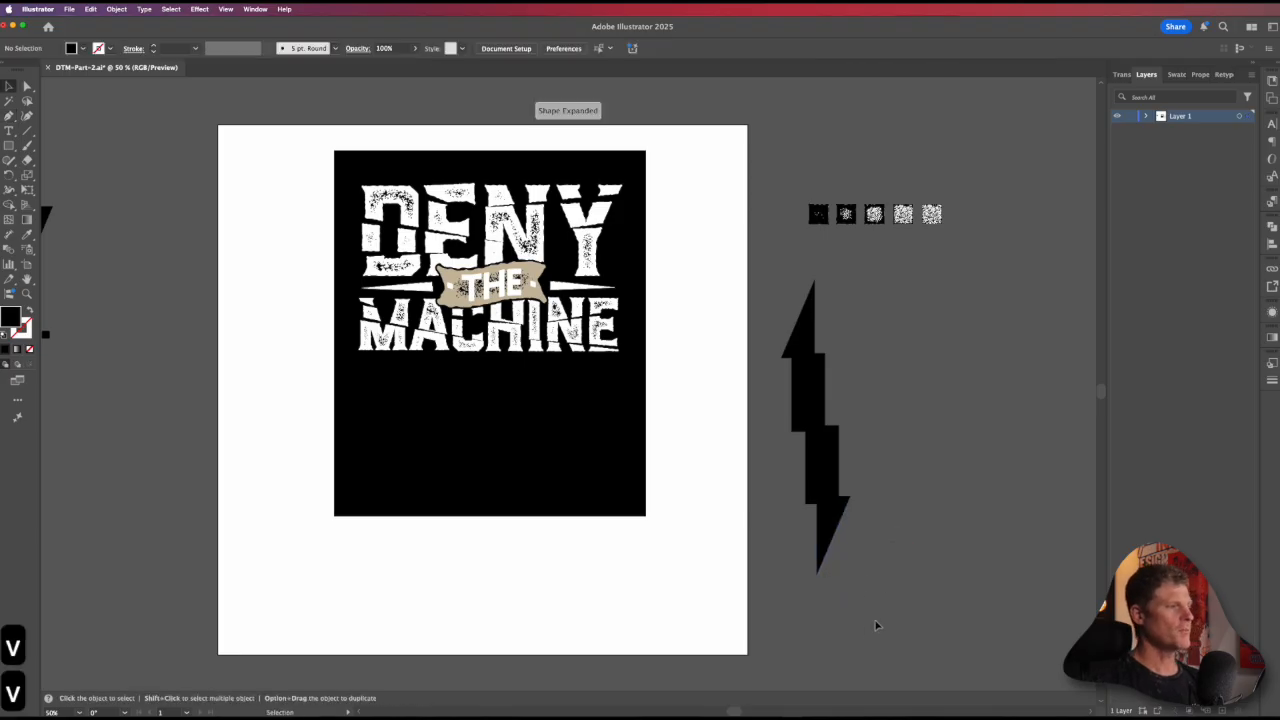
Step: Unite the four overlapping pieces into a compound shape, expand it into one lightning-bolt path, and shift it slightly
drag(774, 289, 798, 345)
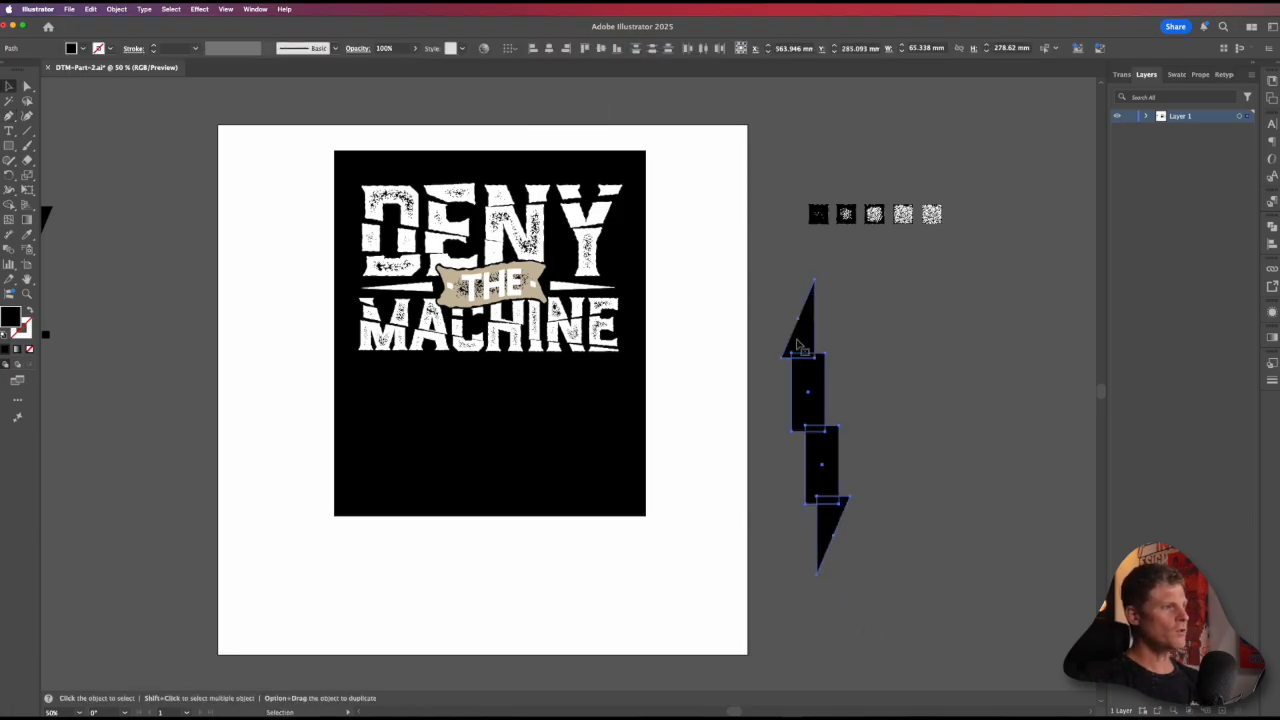
click(1272, 228)
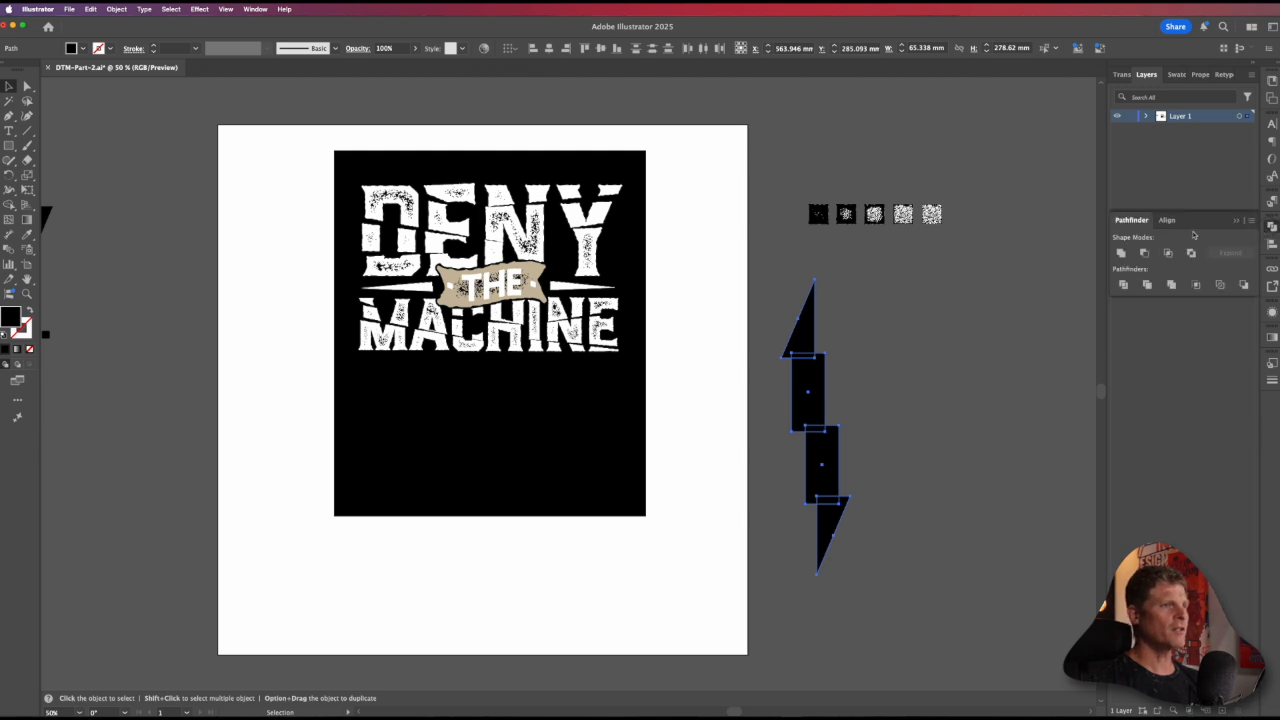
alt+click(1121, 252)
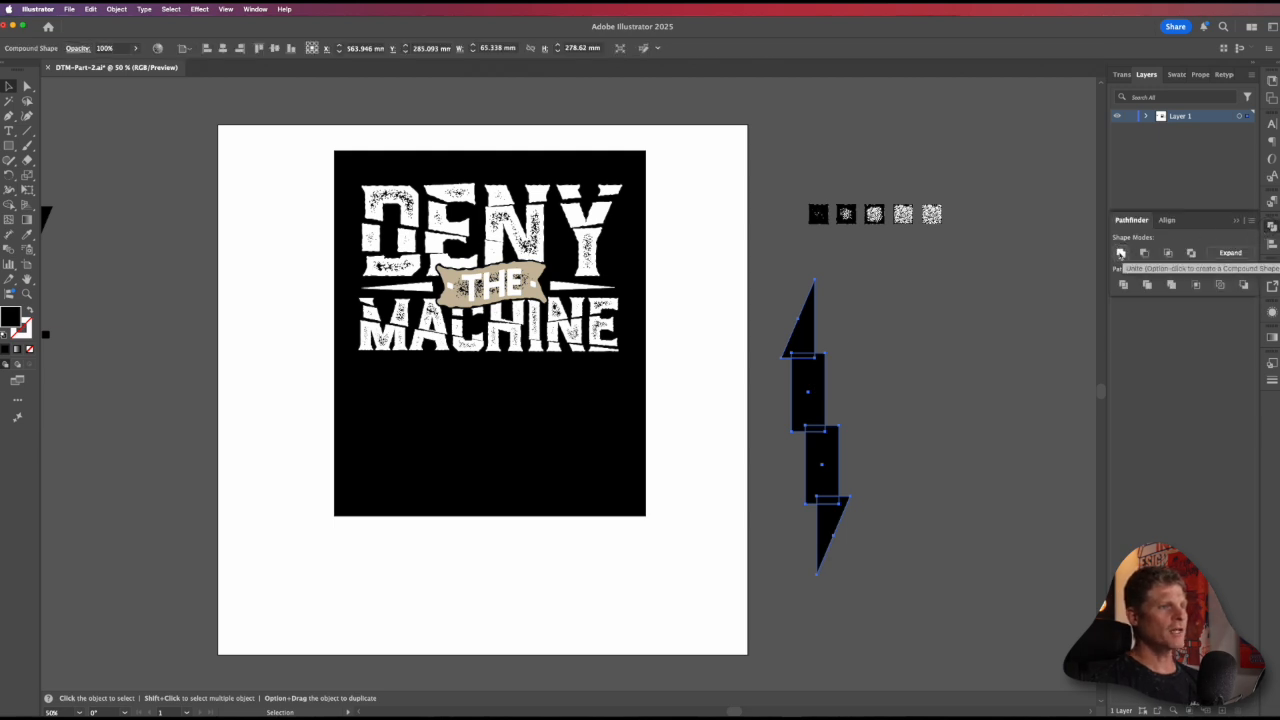
click(1230, 252)
drag(814, 380, 809, 414)
key(space)
drag(883, 514, 797, 432)
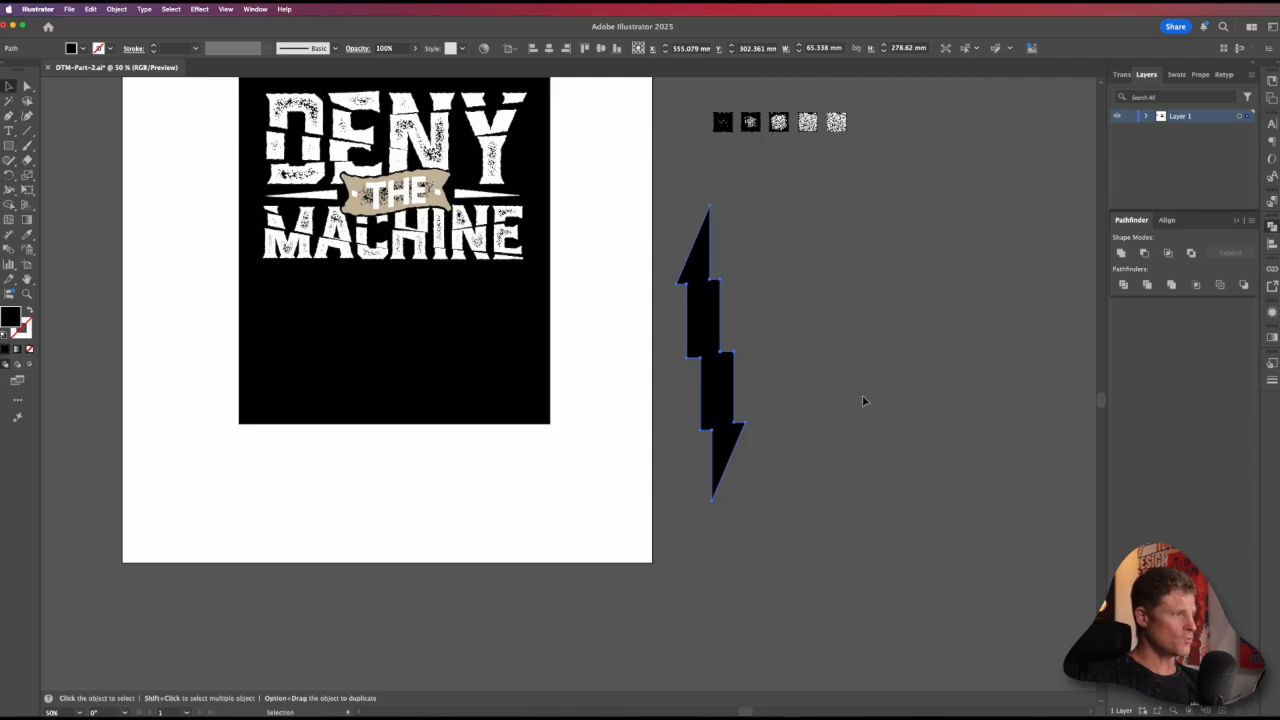
Step: Rotate the lightning bolt 90° clockwise so it lies horizontally, and position it beside the artboard
key(e)
drag(816, 210, 865, 466)
key(v)
drag(759, 351, 879, 341)
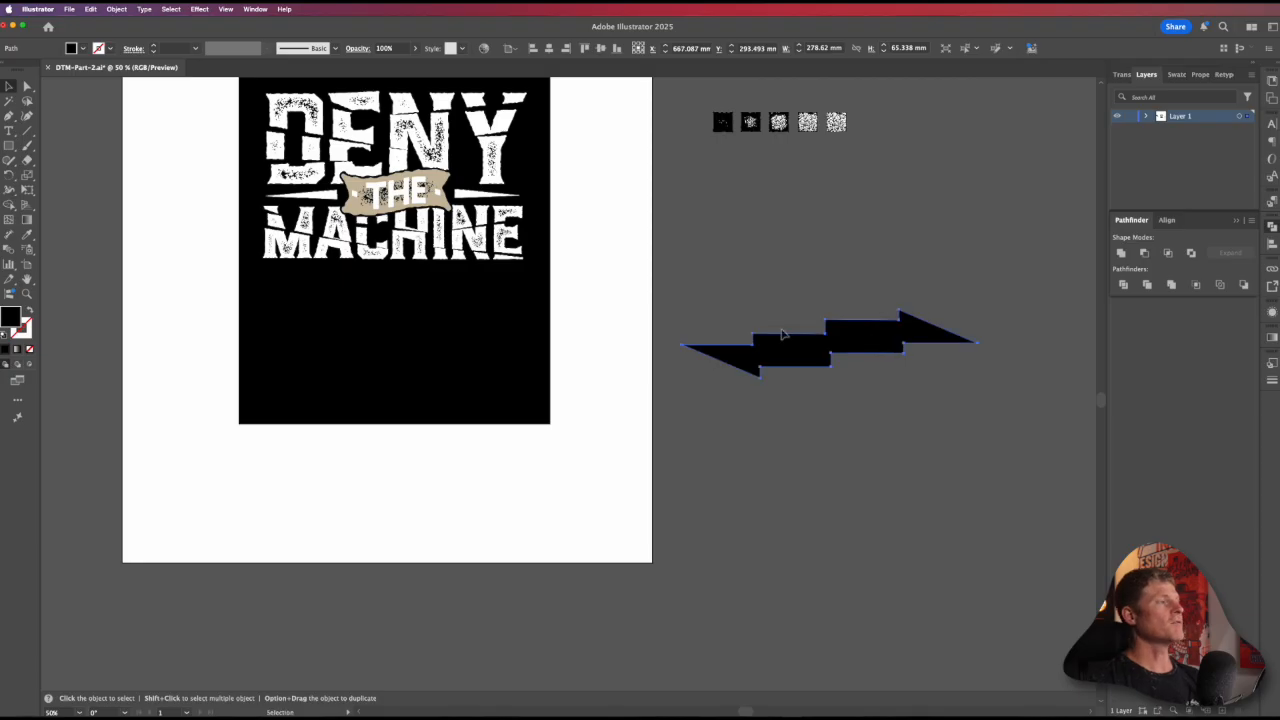
Step: Apply a horizontal Arc warp effect with 55% bend to the lightning bolt
click(200, 8)
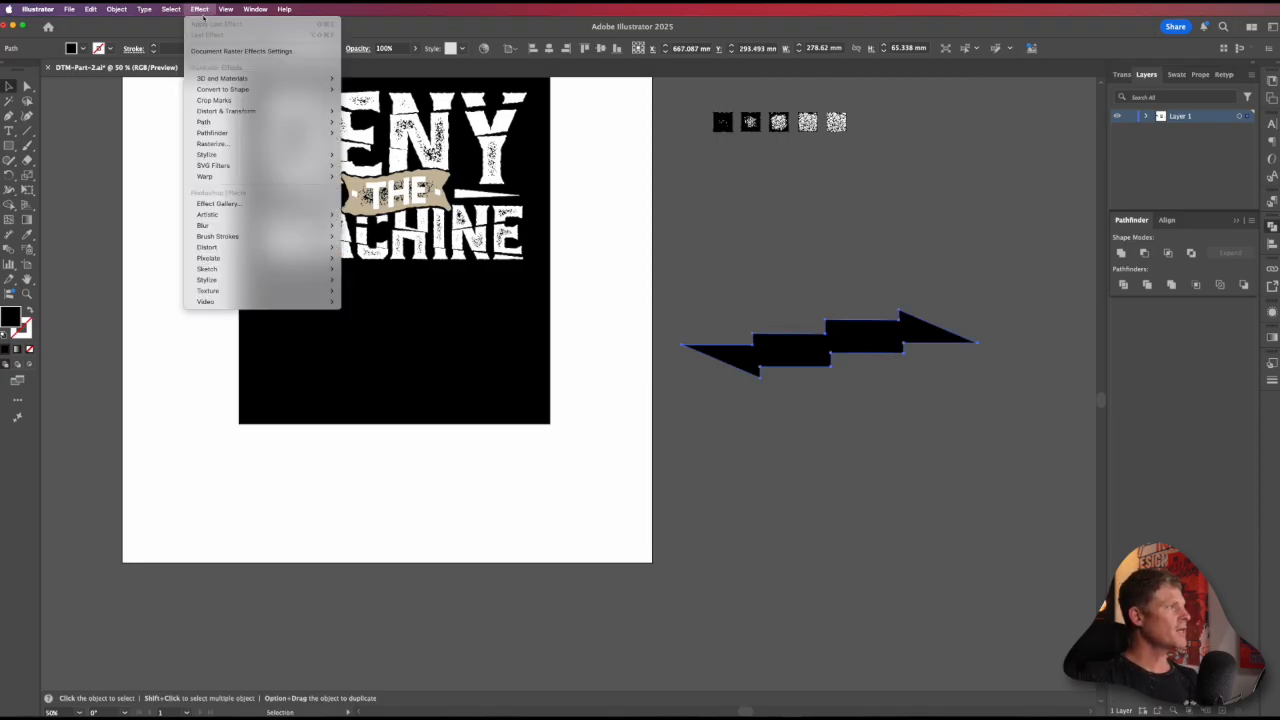
mouse_move(260, 176)
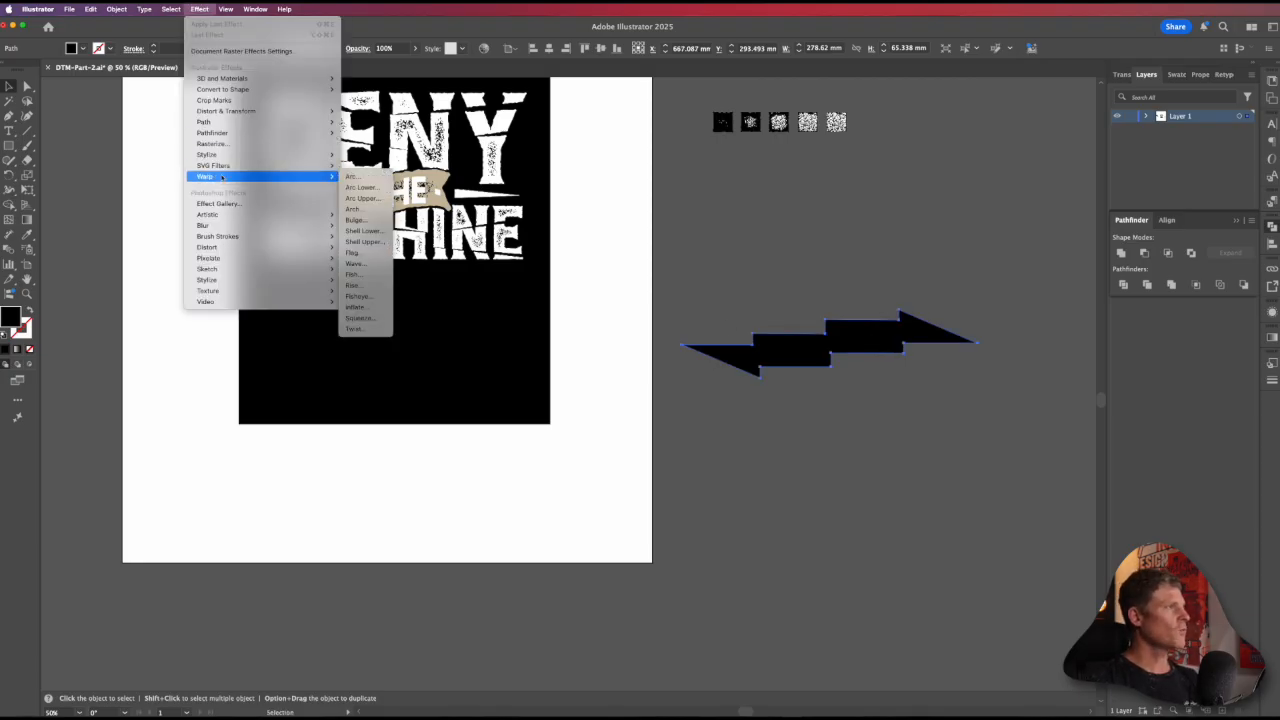
click(352, 176)
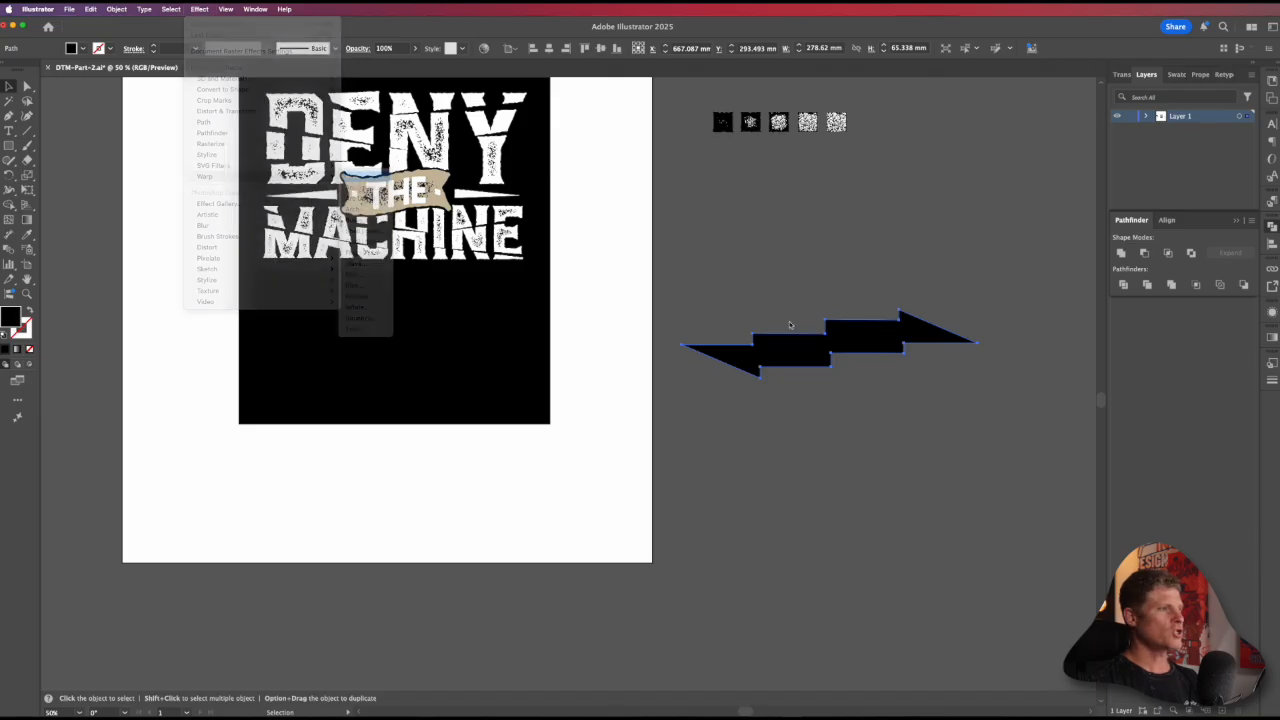
drag(996, 294, 968, 432)
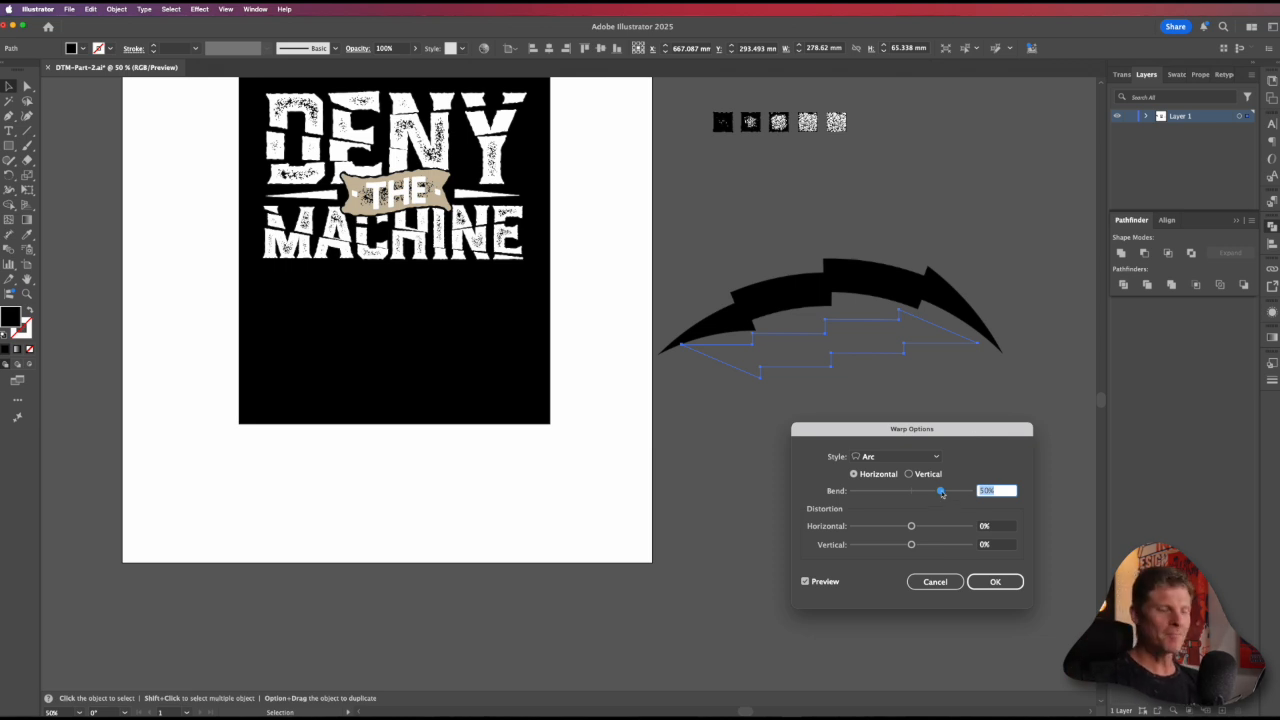
mouse_move(941, 492)
mouse_down()
mouse_move(926, 491)
mouse_move(941, 492)
mouse_up()
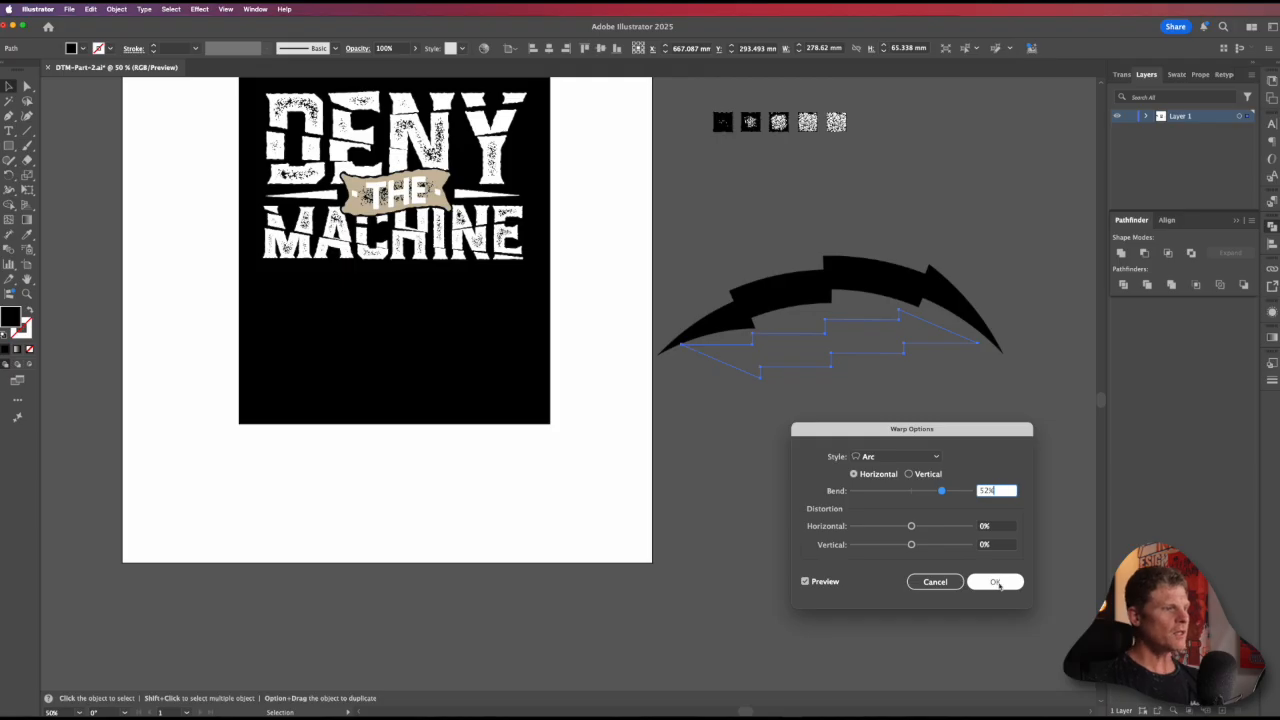
drag(1002, 492, 959, 487)
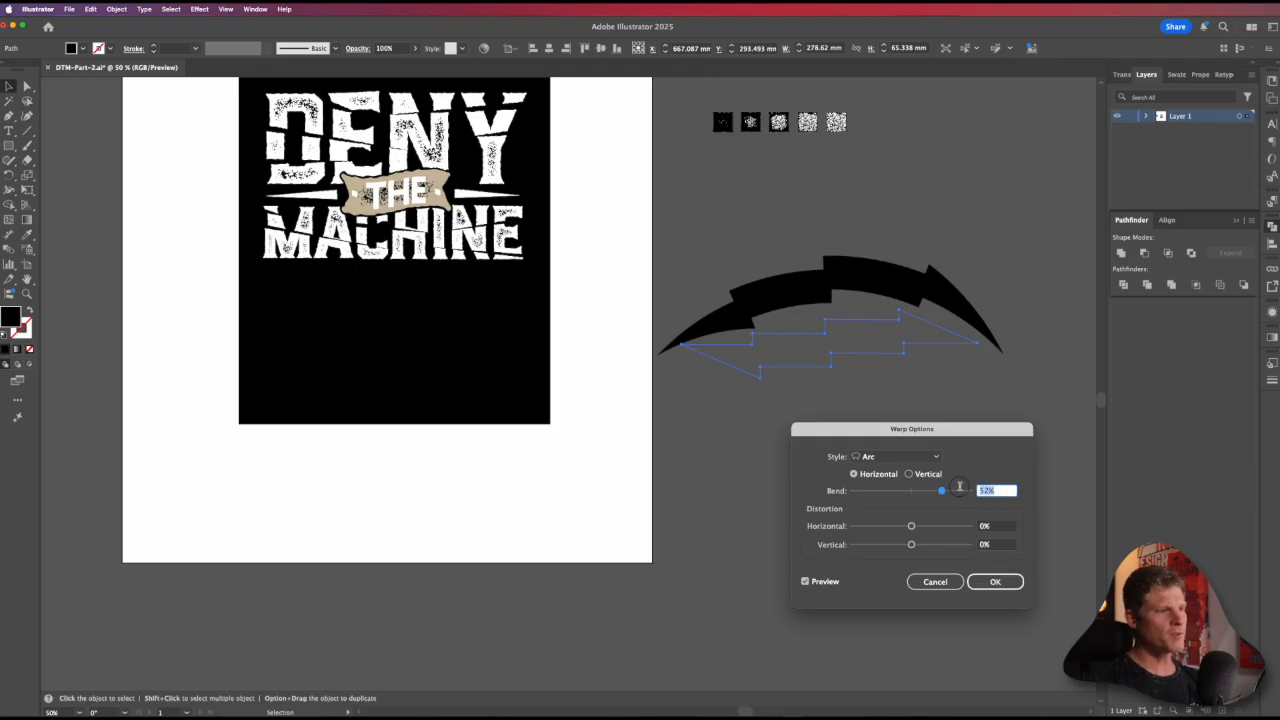
text(55)
key(Tab)
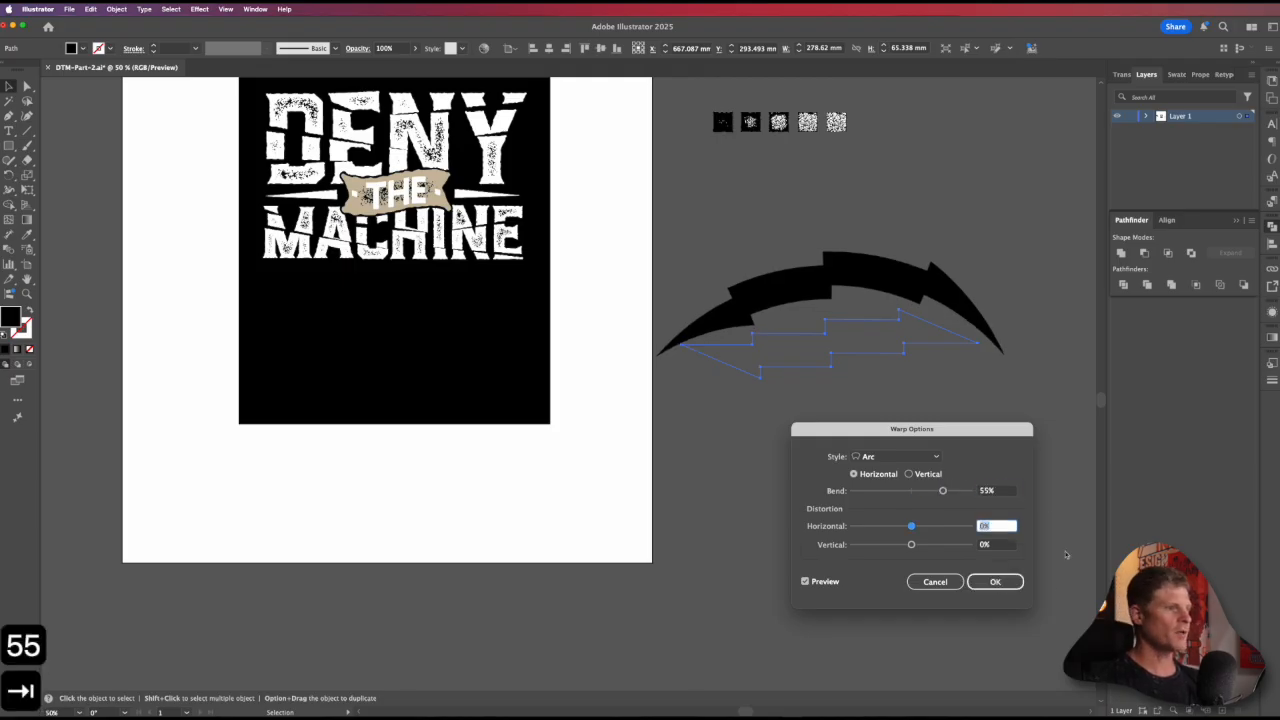
click(1002, 584)
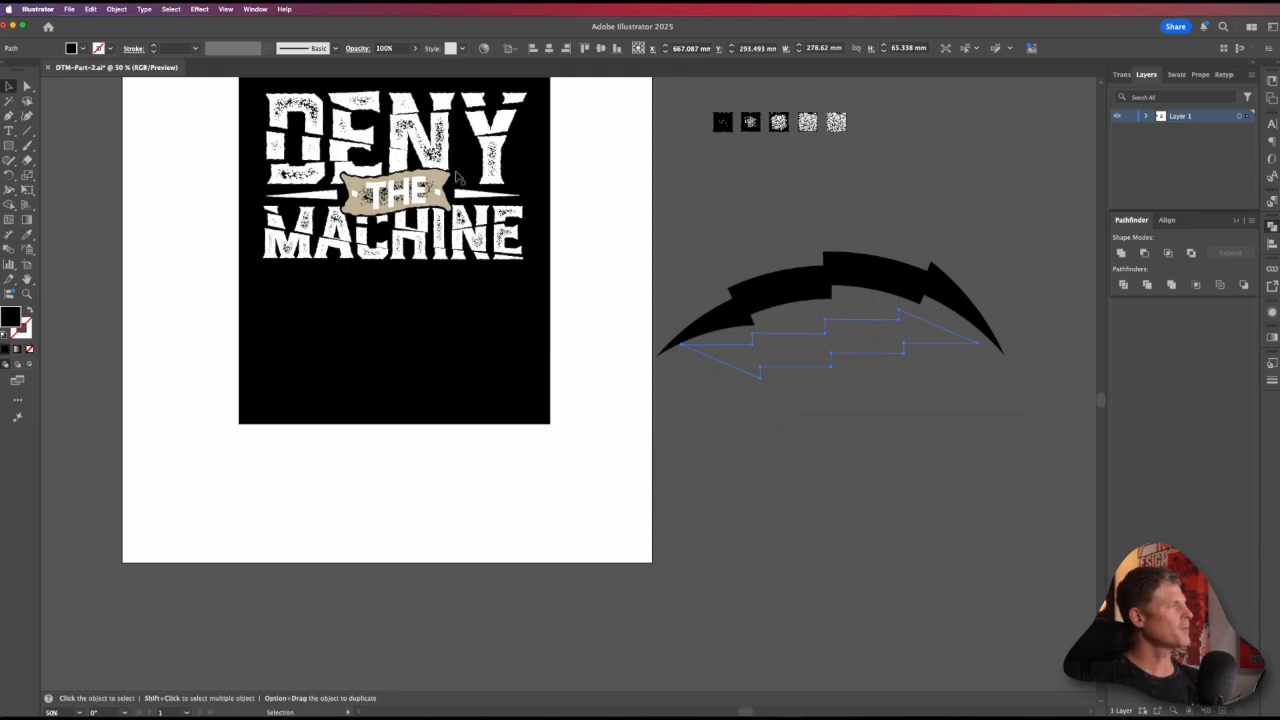
Step: Try expanding the warped bolt's appearance, undo it, and test moving an anchor point of the live warp before undoing that too
click(116, 9)
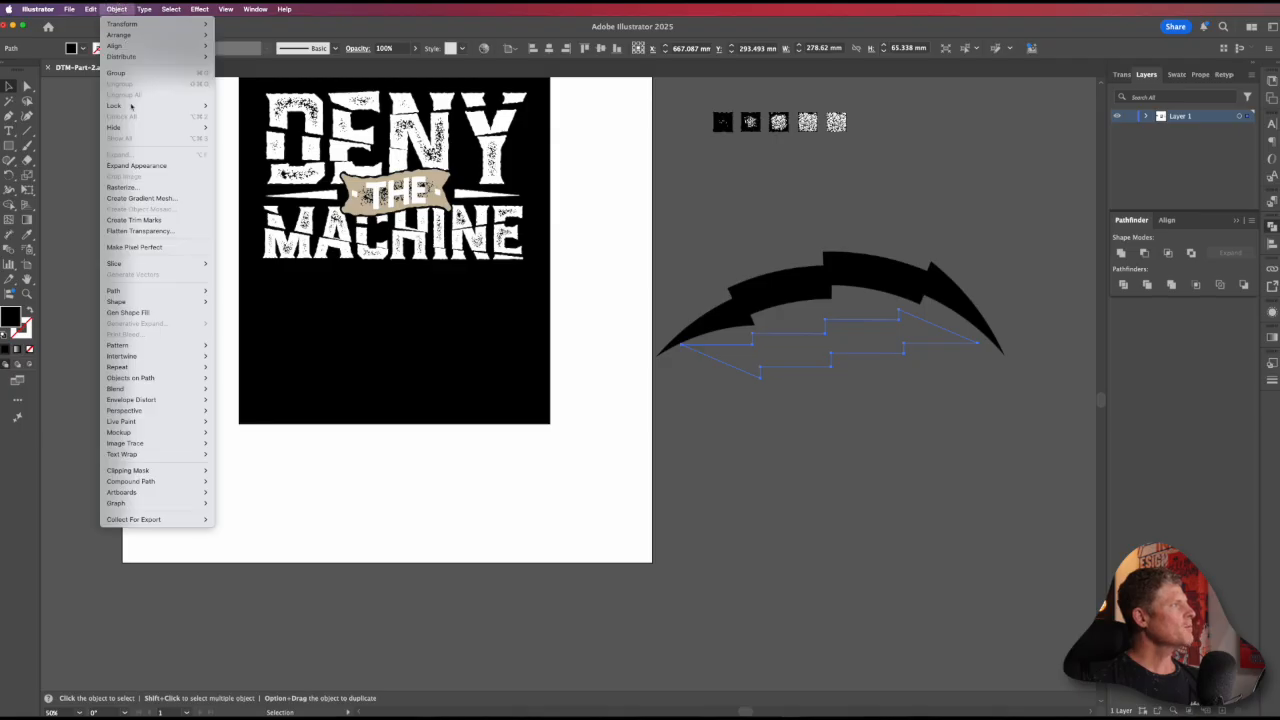
click(131, 165)
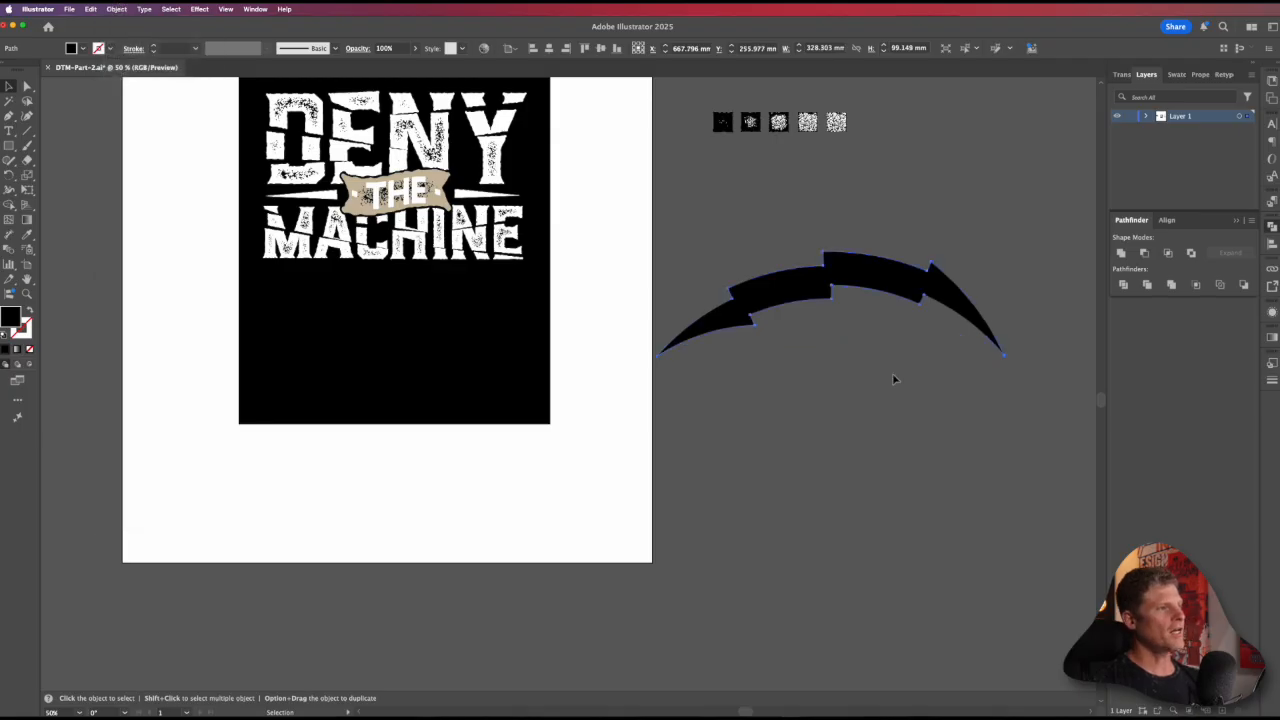
key(super+z)
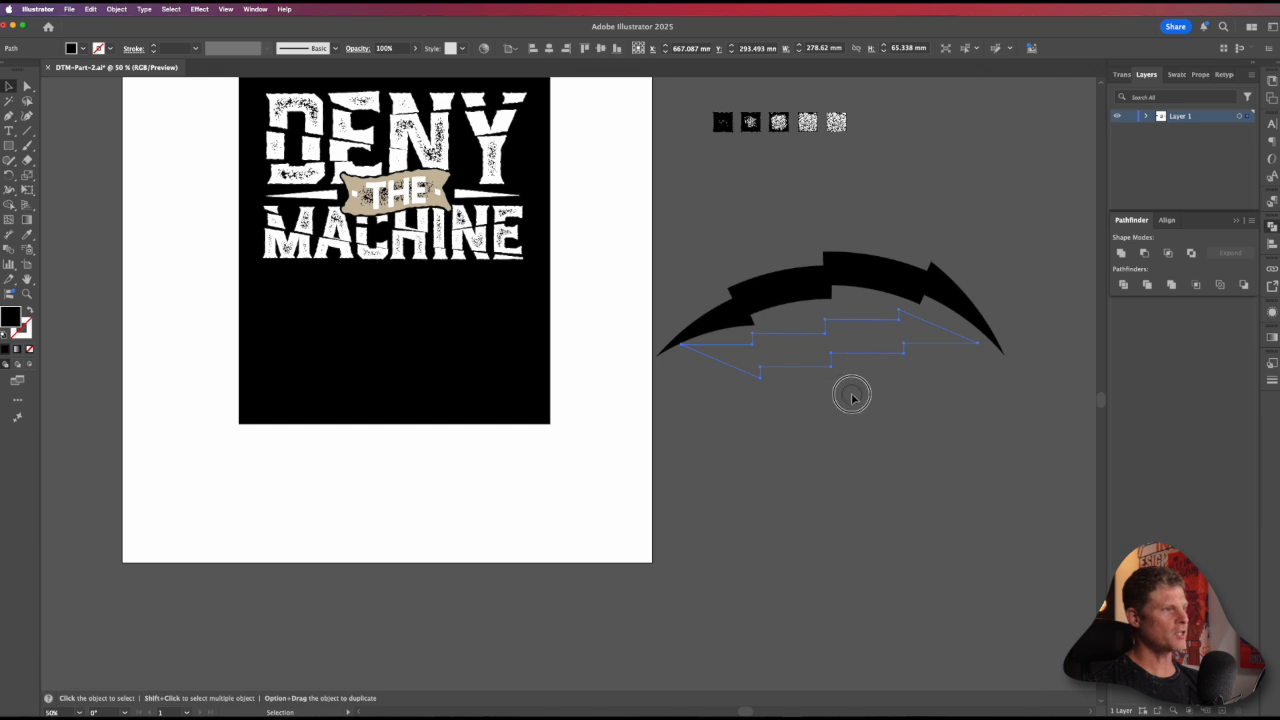
key(a)
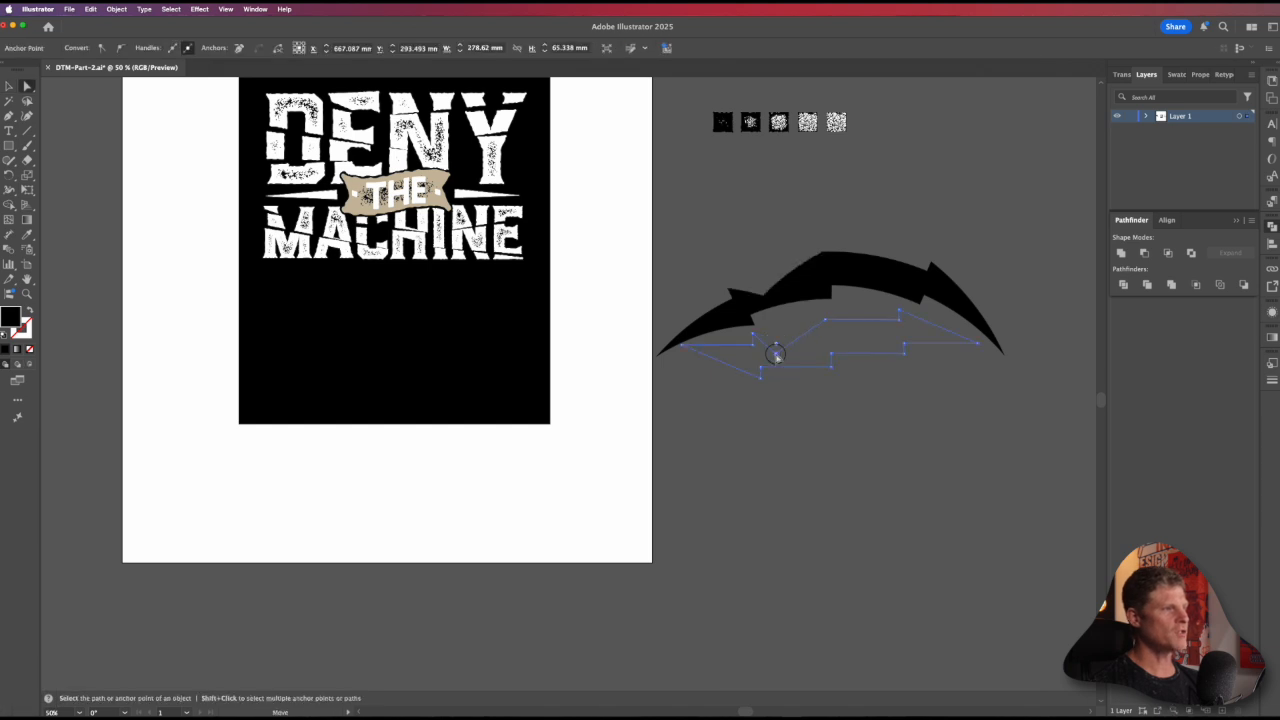
key(super+z)
key(v)
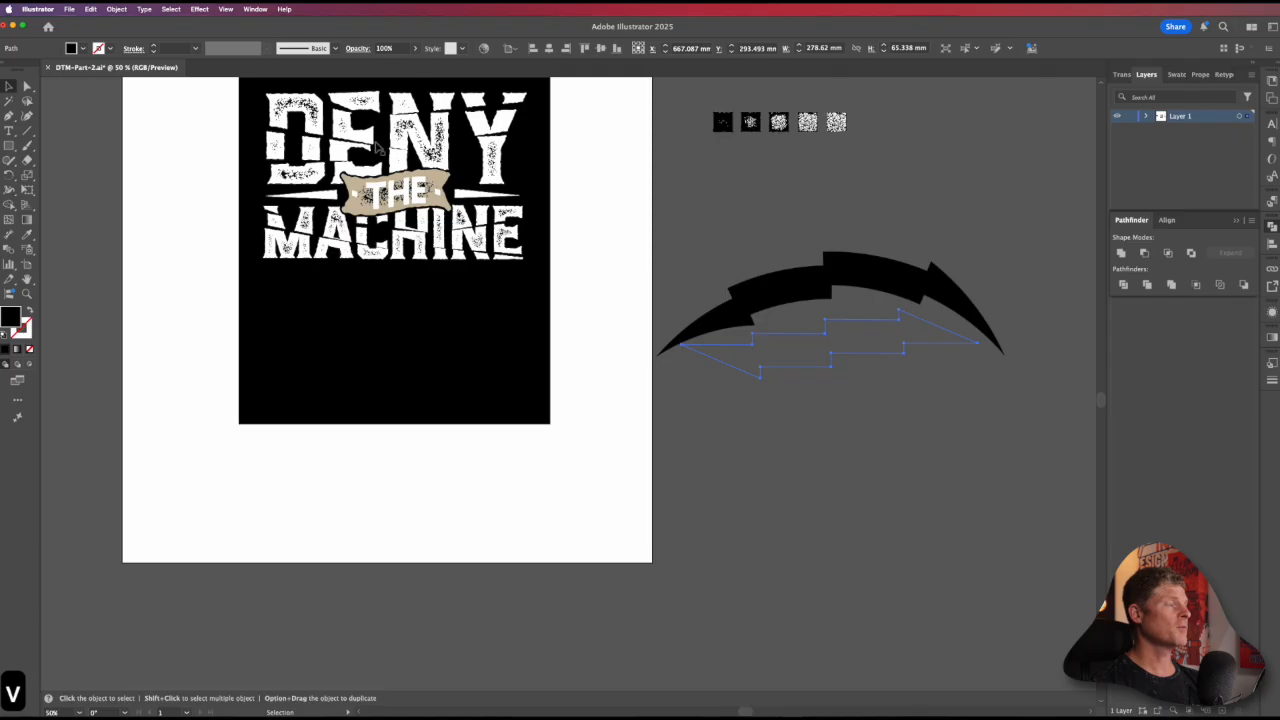
Step: Expand the appearance of the warped lightning bolt into an editable path and deselect it
click(118, 9)
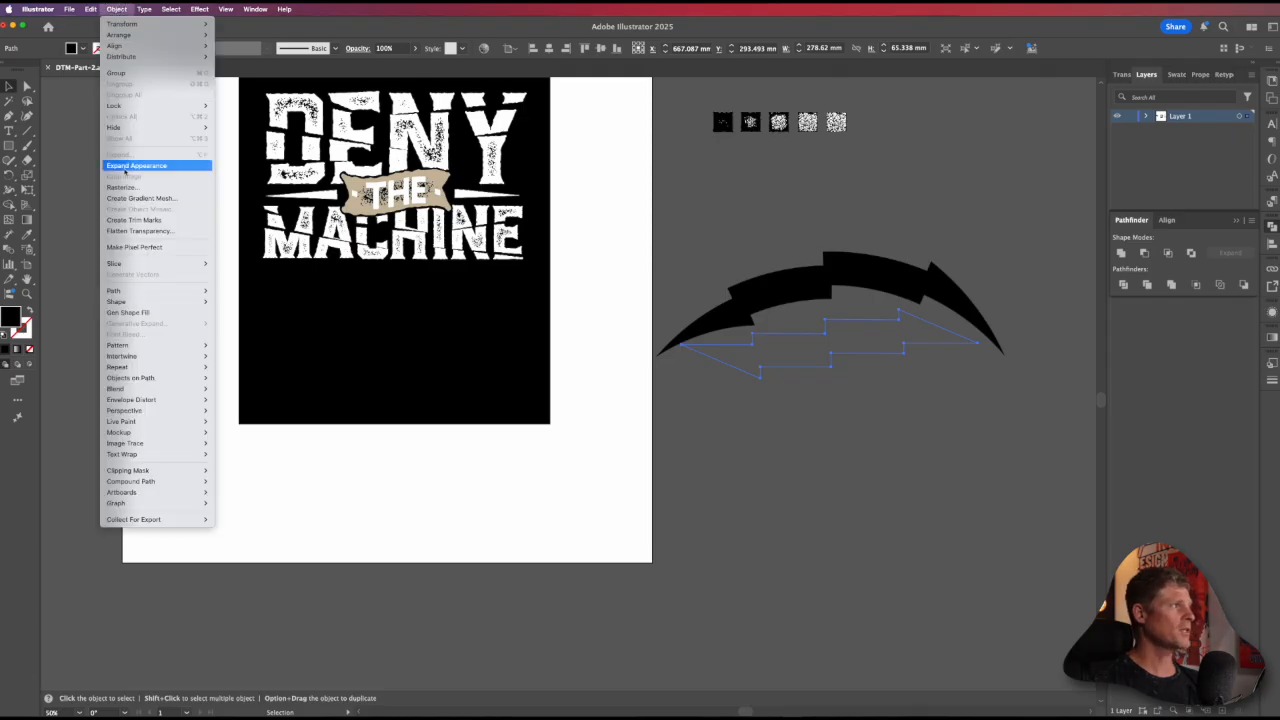
click(124, 166)
click(748, 446)
Step: Move the arched bolt onto the black panel below the lettering and fill it with the tan swatch
key(space)
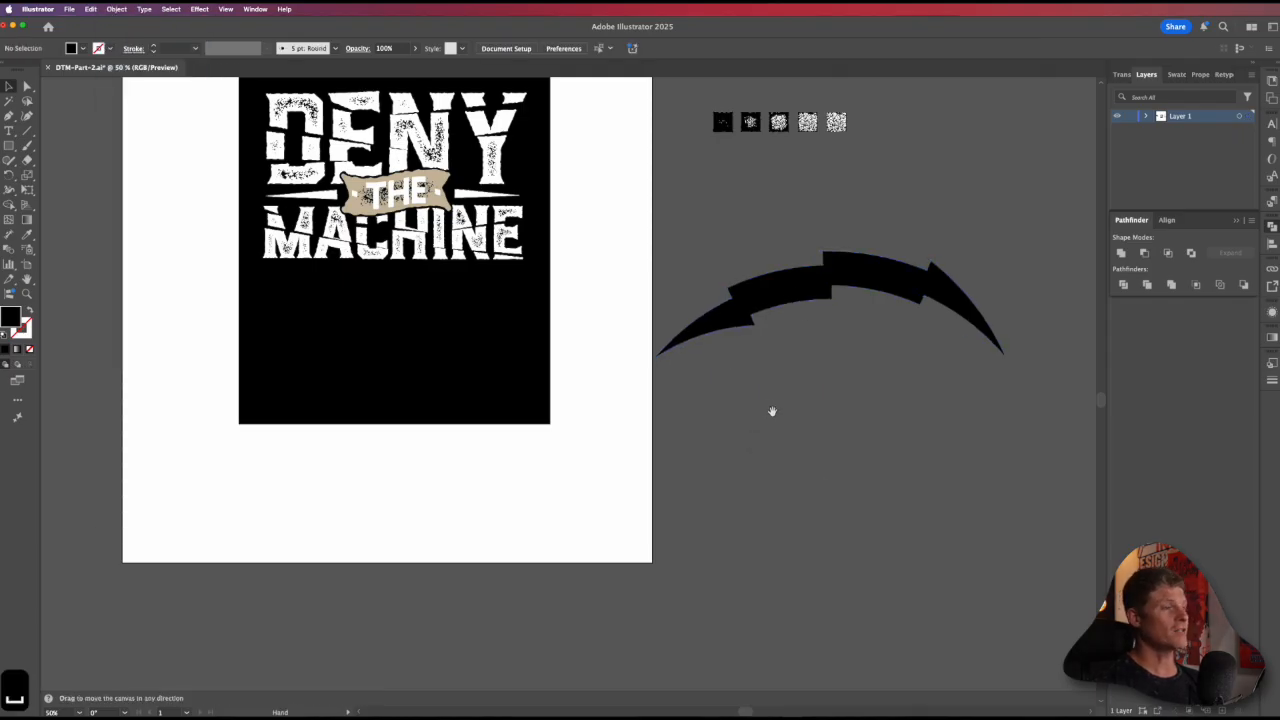
drag(771, 411, 812, 459)
click(901, 334)
drag(901, 334, 528, 364)
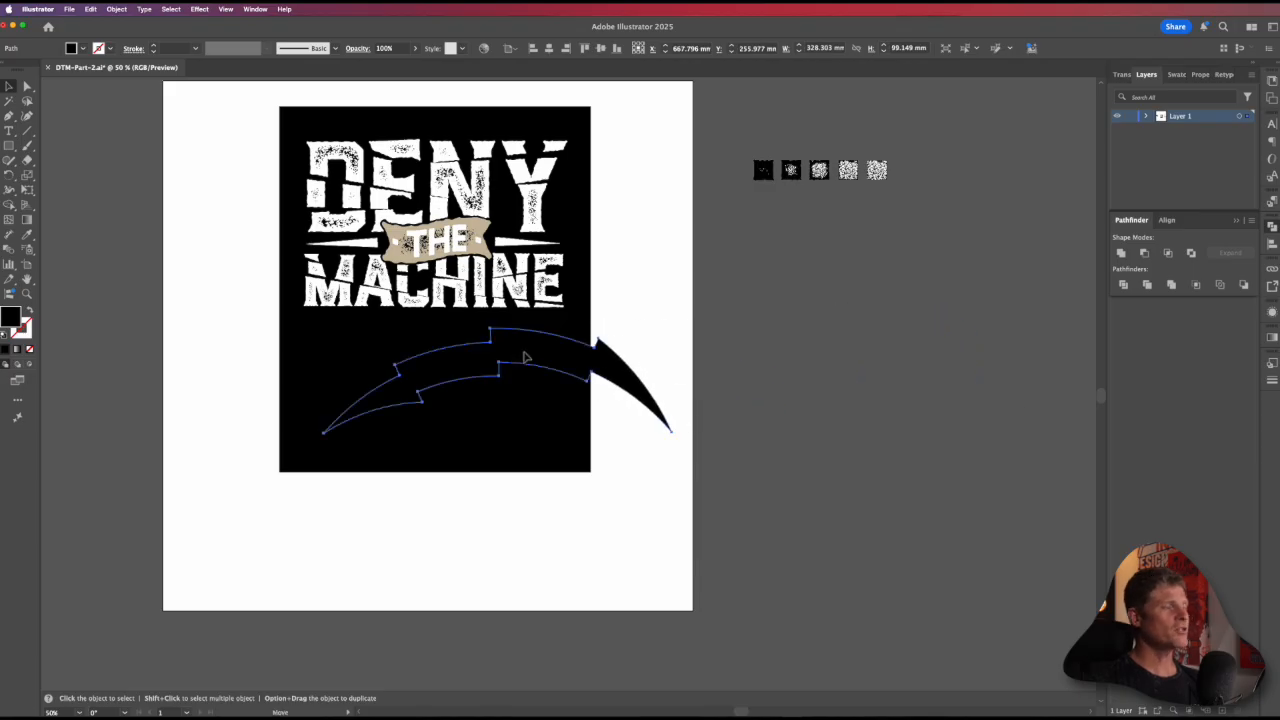
click(1176, 75)
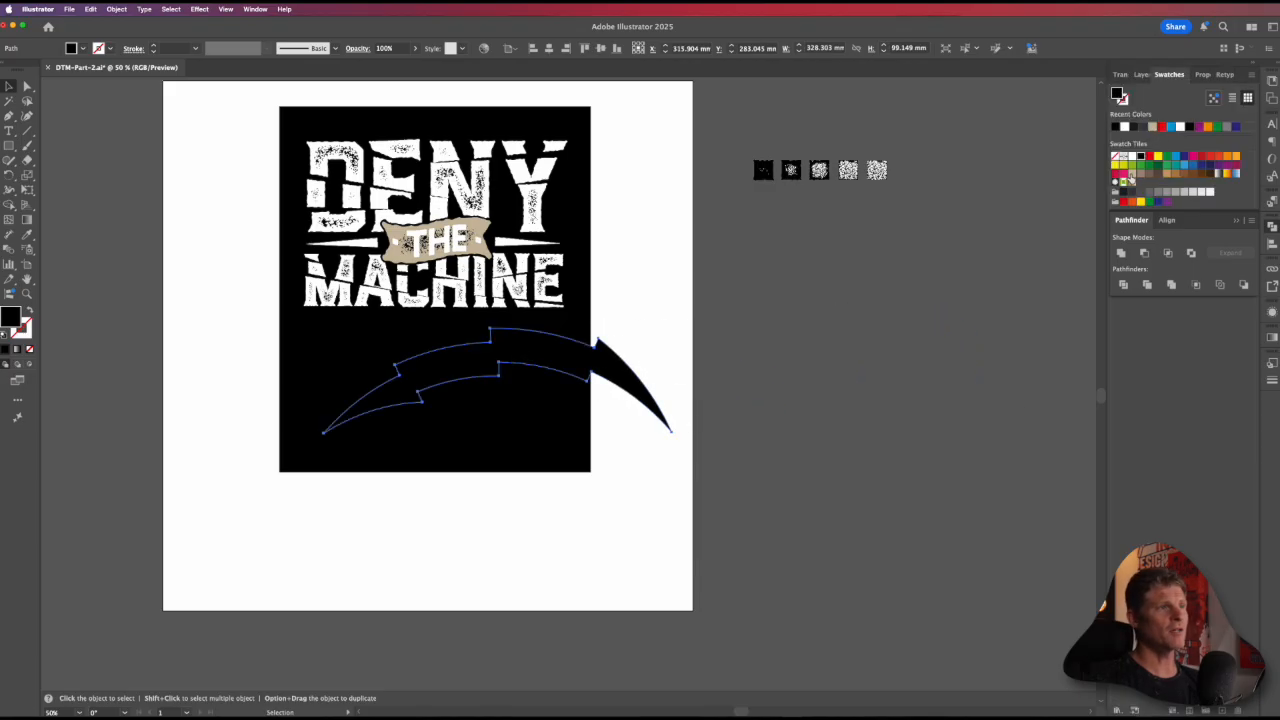
click(1131, 174)
key(space)
drag(697, 391, 895, 357)
drag(755, 325, 720, 334)
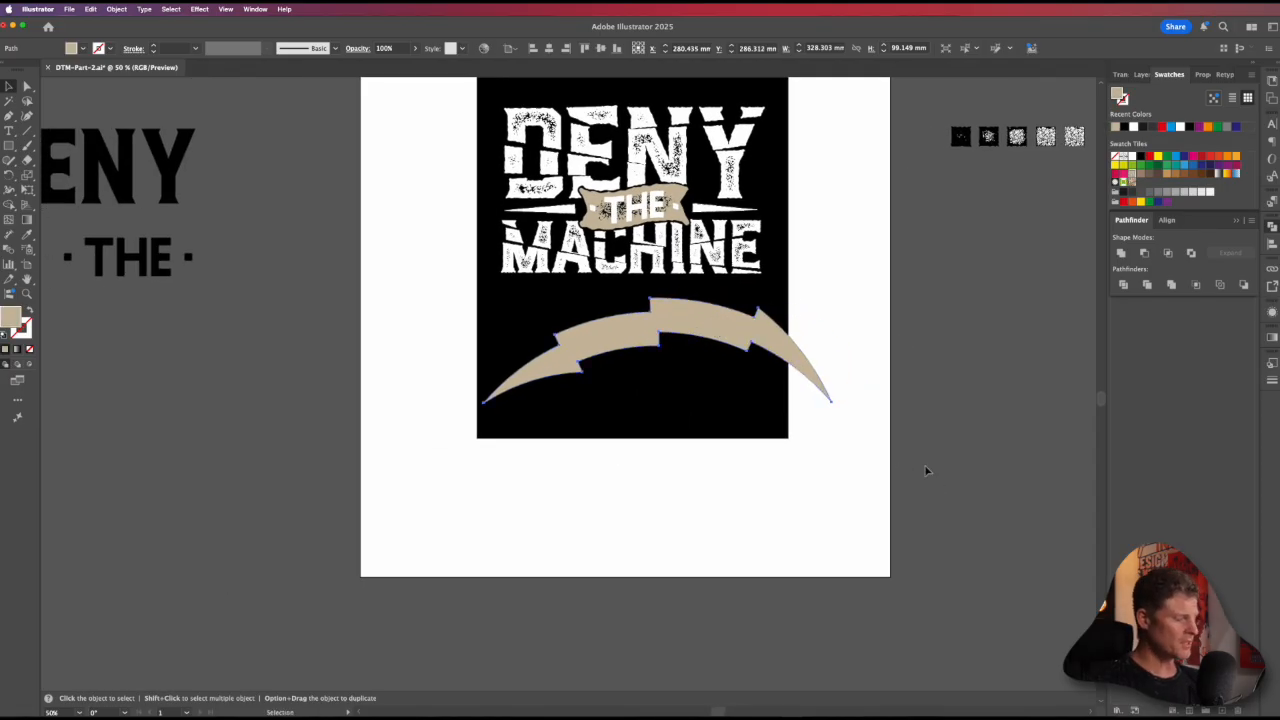
Step: Rotate the tan bolt about 45° counterclockwise and reposition it just beneath the MACHINE lettering
drag(848, 492, 877, 338)
key(v)
drag(687, 288, 644, 316)
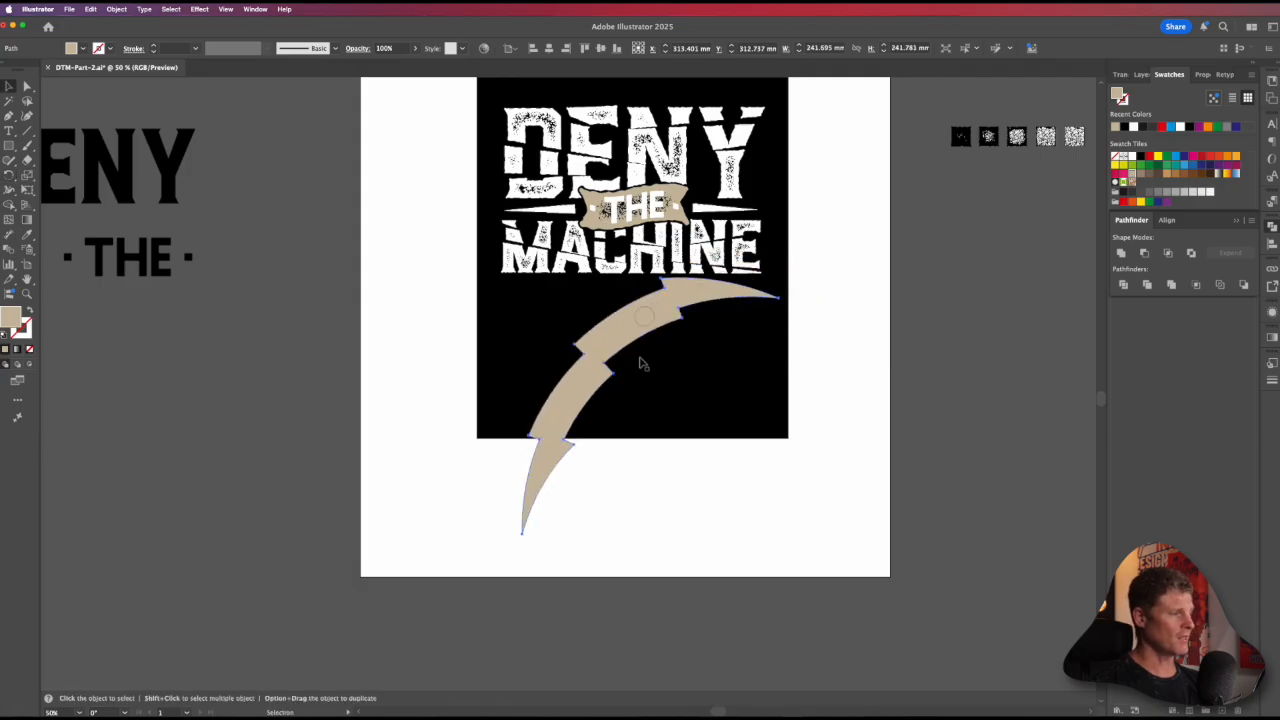
Step: Nudge the tan bolt slightly left beneath the MACHINE lettering
key(e)
click(697, 503)
key(v)
click(630, 344)
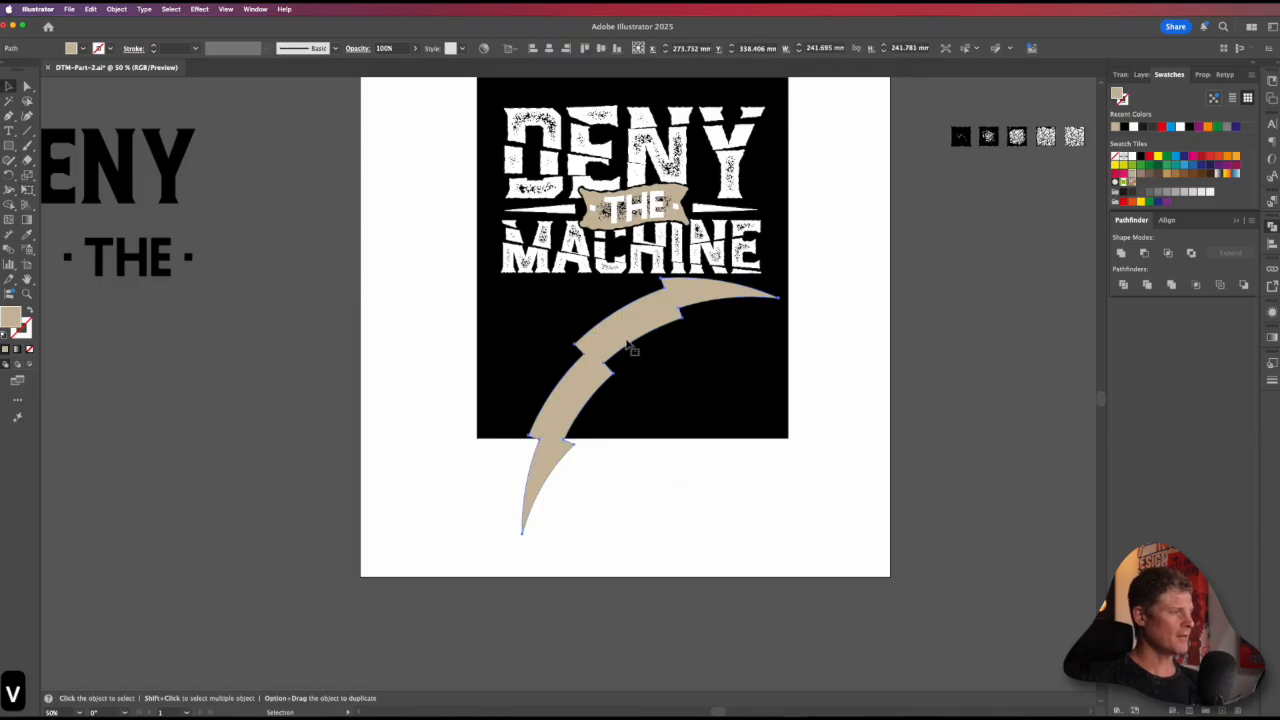
drag(627, 340, 624, 341)
drag(697, 300, 688, 299)
Step: Try reshaping the bolt with Free Transform on its tilted bounding box, and undo the change
key(e)
drag(642, 418, 603, 377)
key(v)
key(e)
key(super+z)
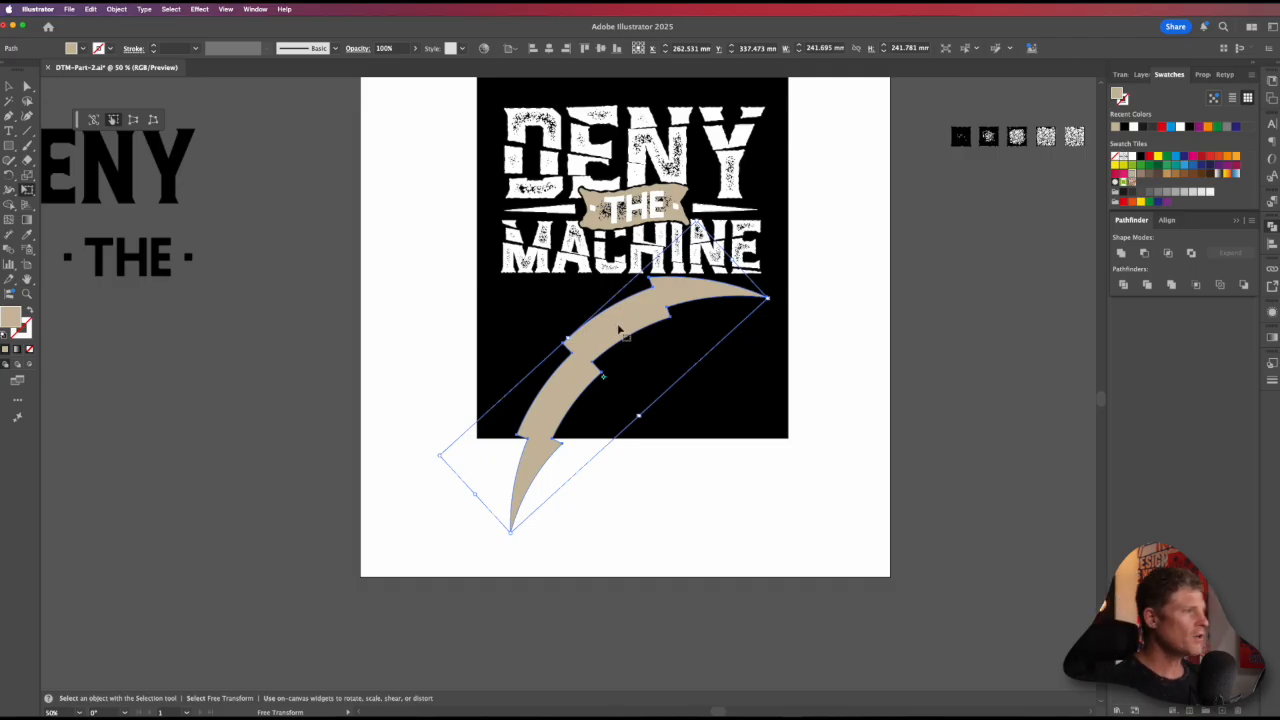
Step: Draw a small rectangle about 13 × 12 mm inside the bolt and unite both shapes to get an upright bounding box
key(m)
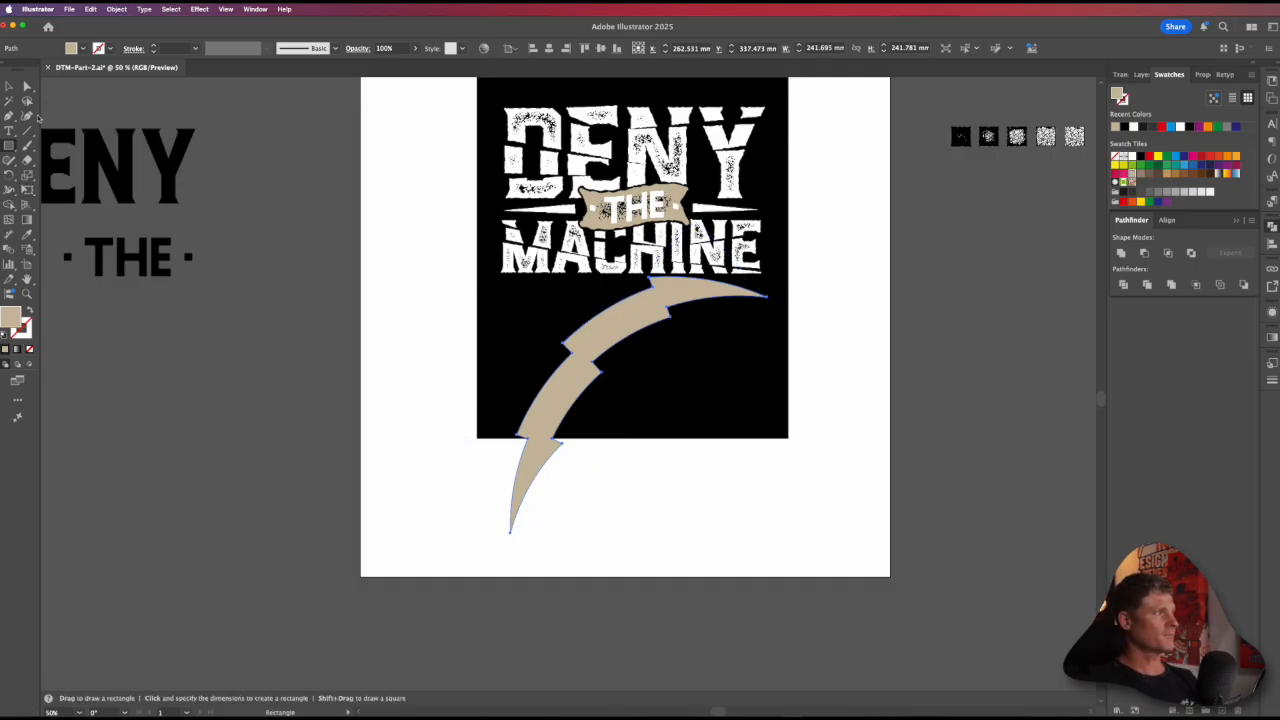
drag(619, 312, 633, 321)
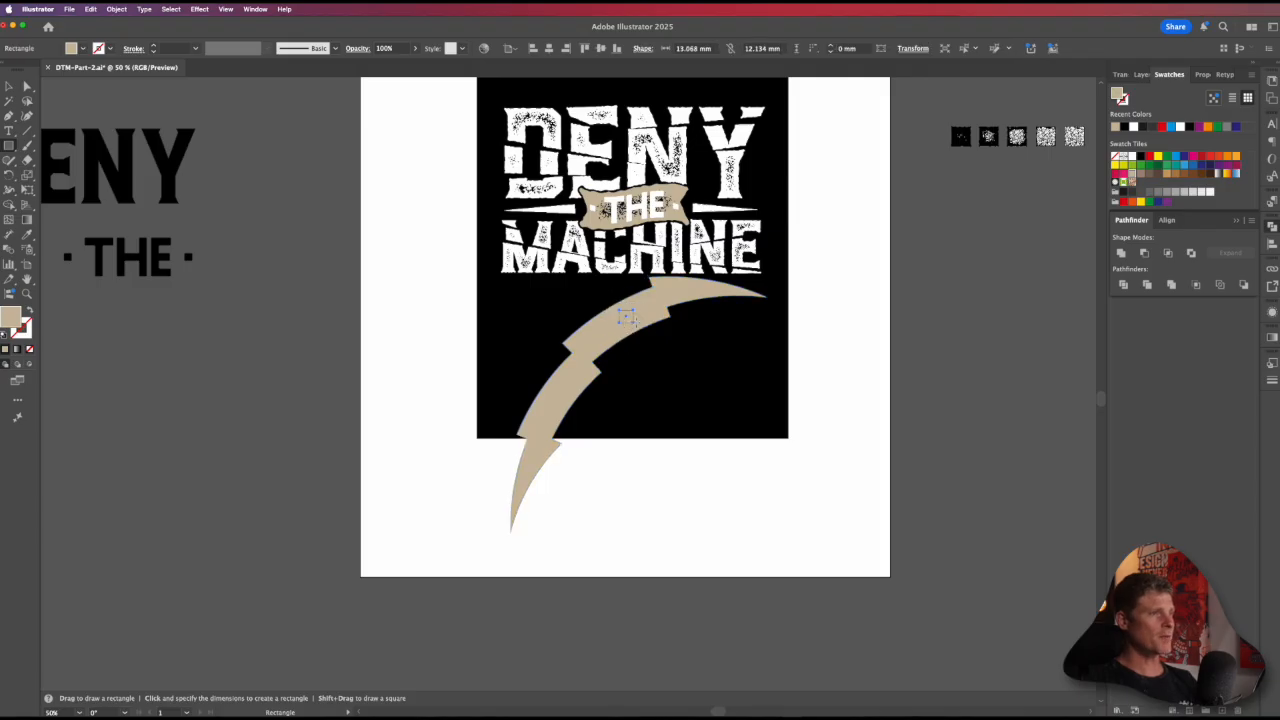
key(v)
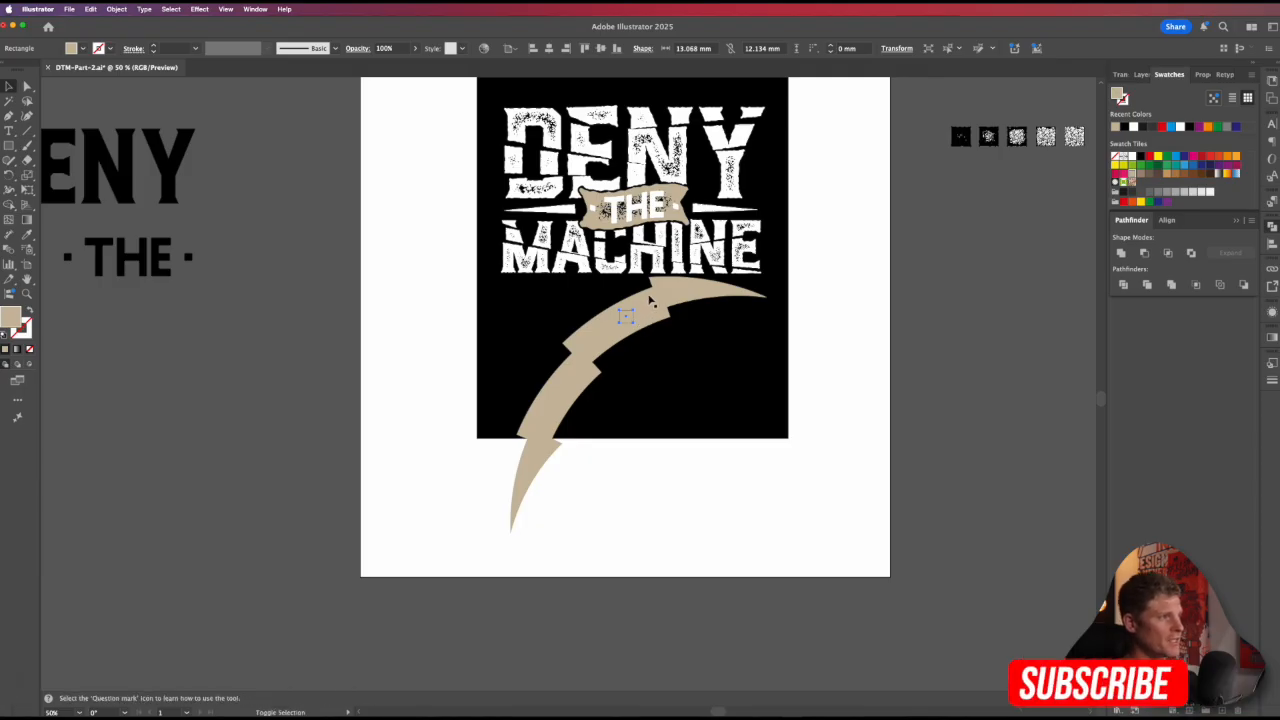
click(655, 308)
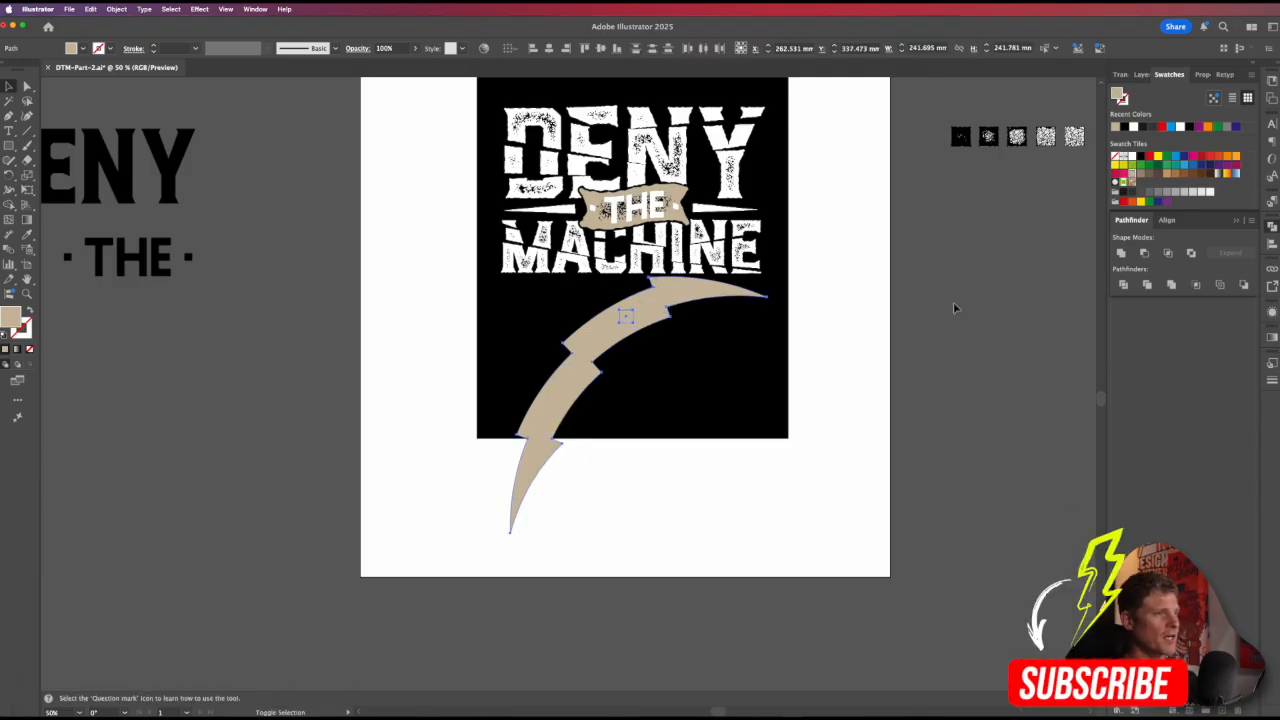
click(1121, 253)
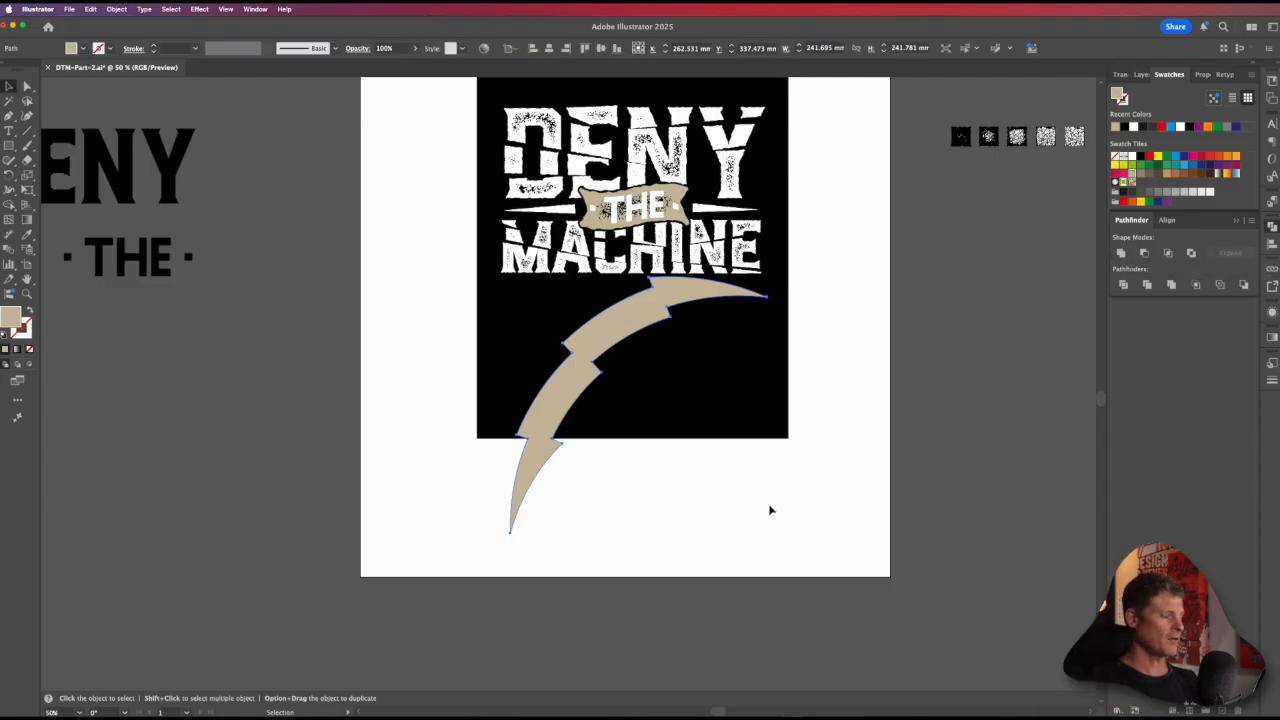
key(e)
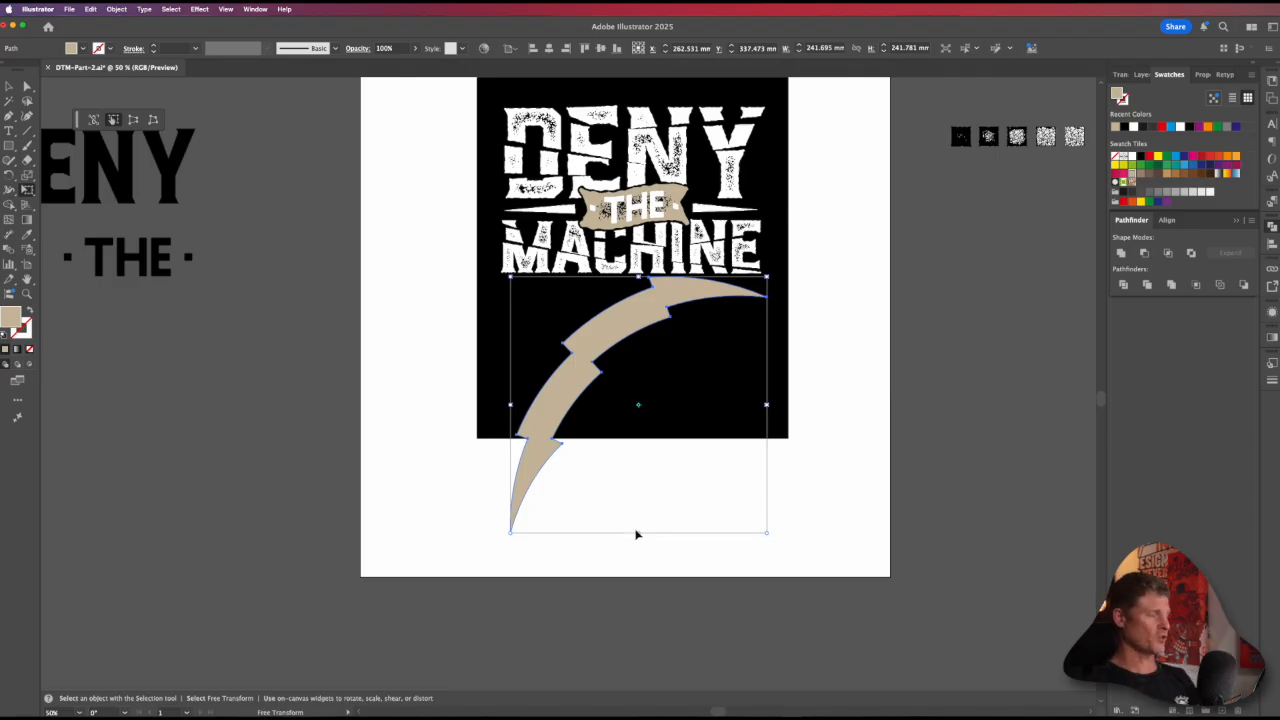
Step: Undo the union of the small rectangle and the bolt
key(super+grave)
key(super+grave)
key(super+z)
key(super+z)
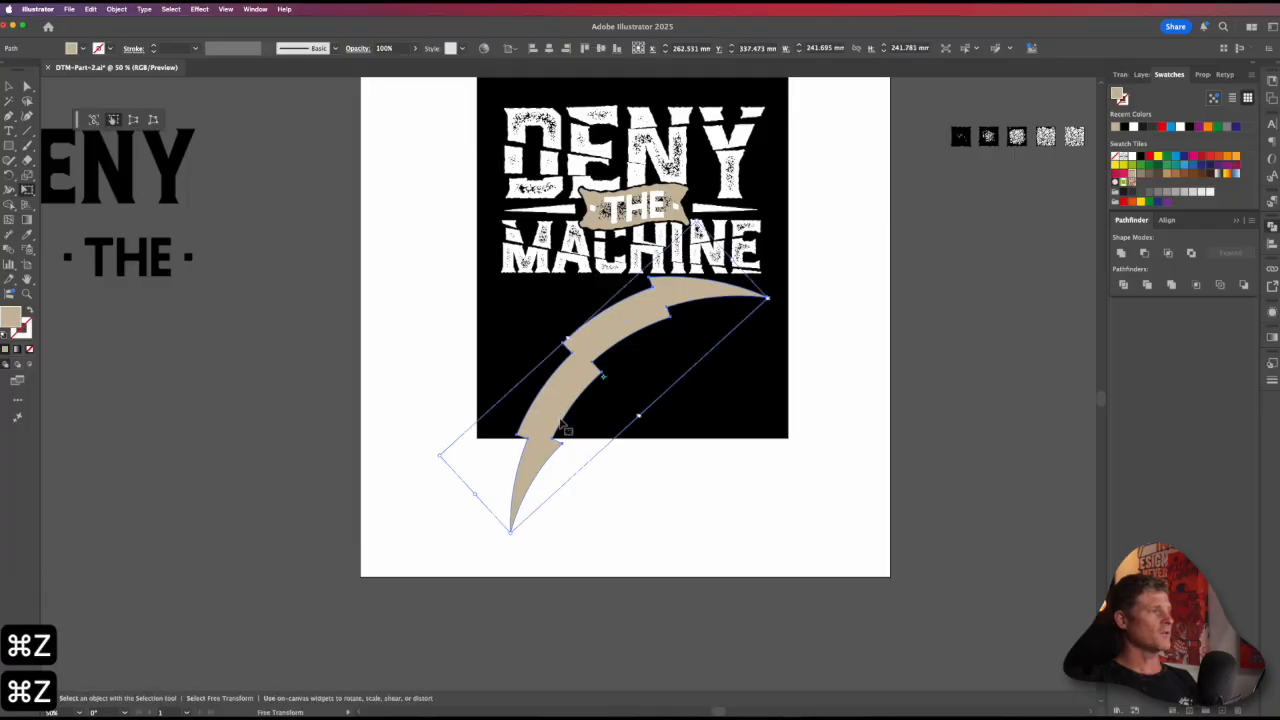
Step: Try squeezing the bolt lengthwise along its tilted bounding box, and undo that distortion together with the last nudge
drag(474, 493, 563, 409)
key(super+z)
key(super+z)
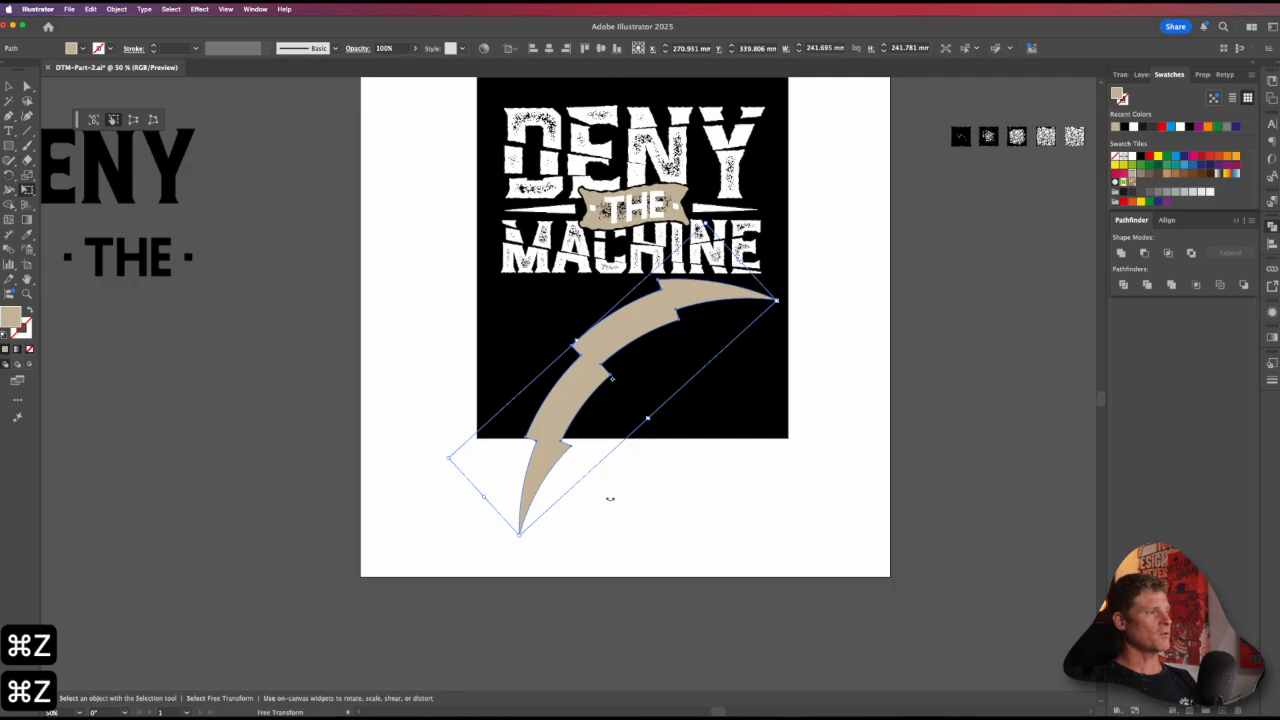
key(super+z)
key(shift+super+z)
key(shift+super+z)
key(super+z)
key(shift+super+z)
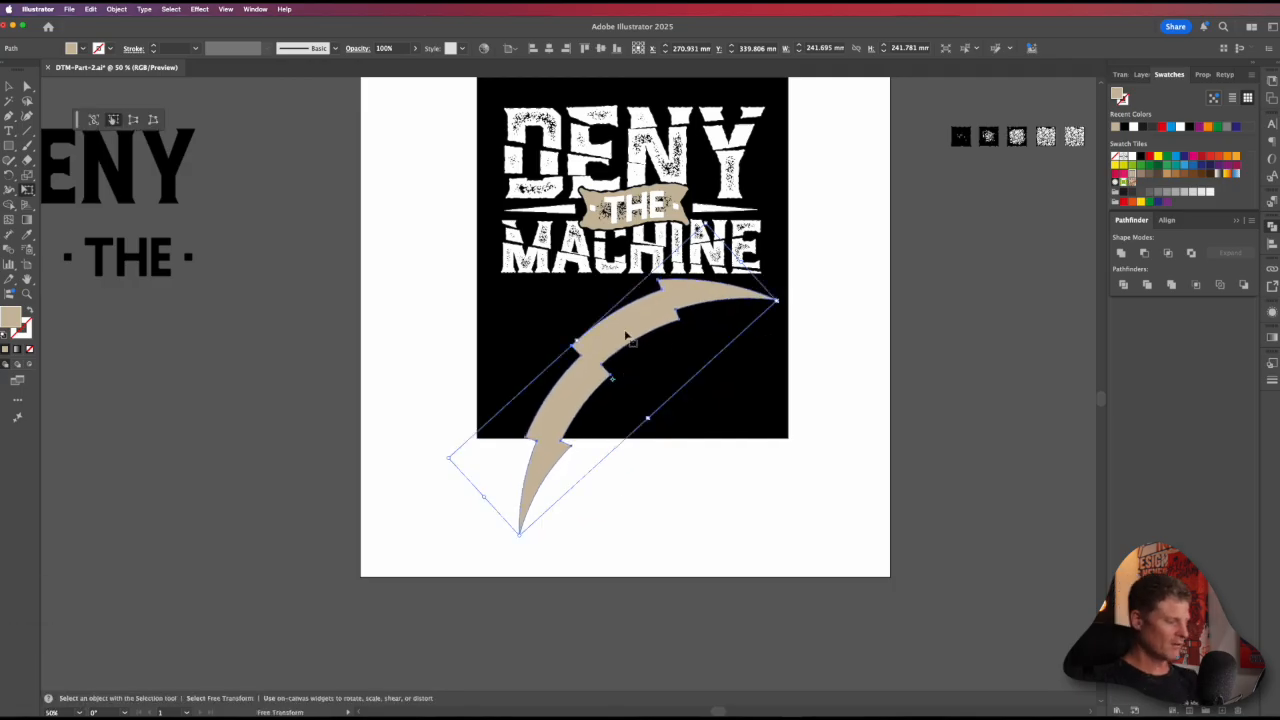
Step: Squash the bolt with Free Transform to about 207 mm wide and 146 mm high to fit inside the black panel
key(v)
key(e)
drag(651, 535, 647, 431)
drag(777, 357, 751, 357)
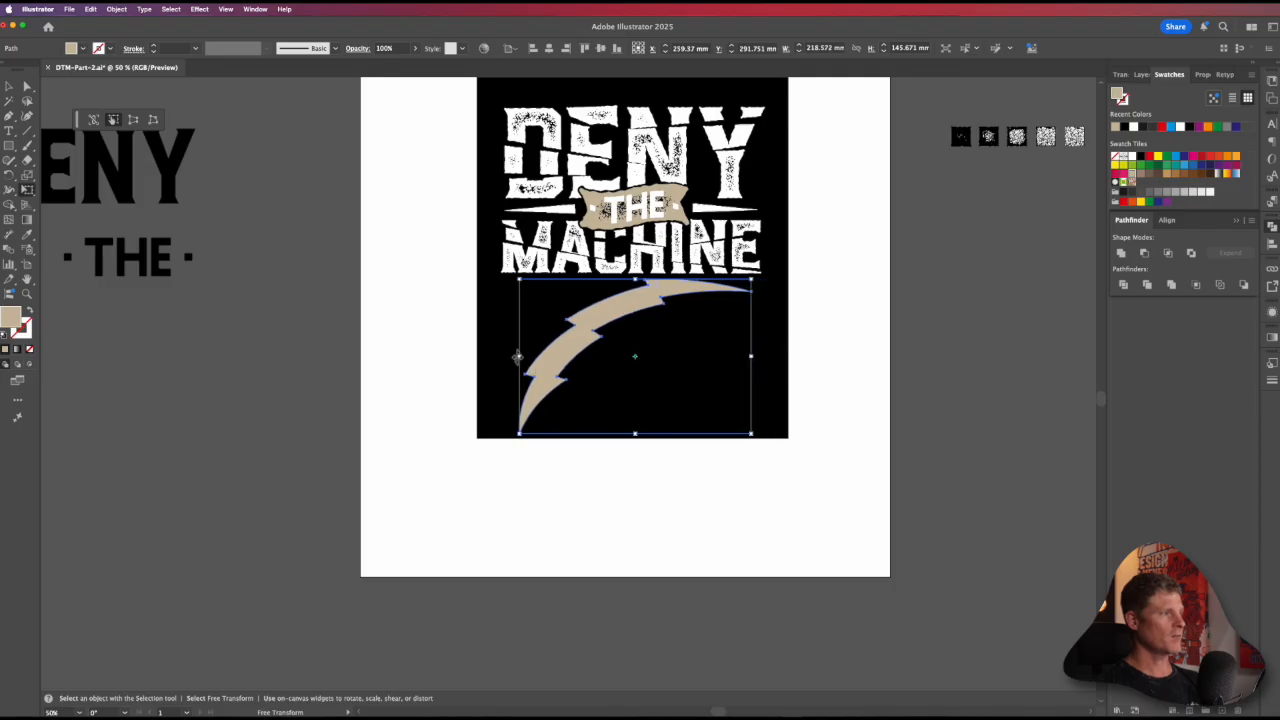
drag(517, 357, 531, 357)
key(t)
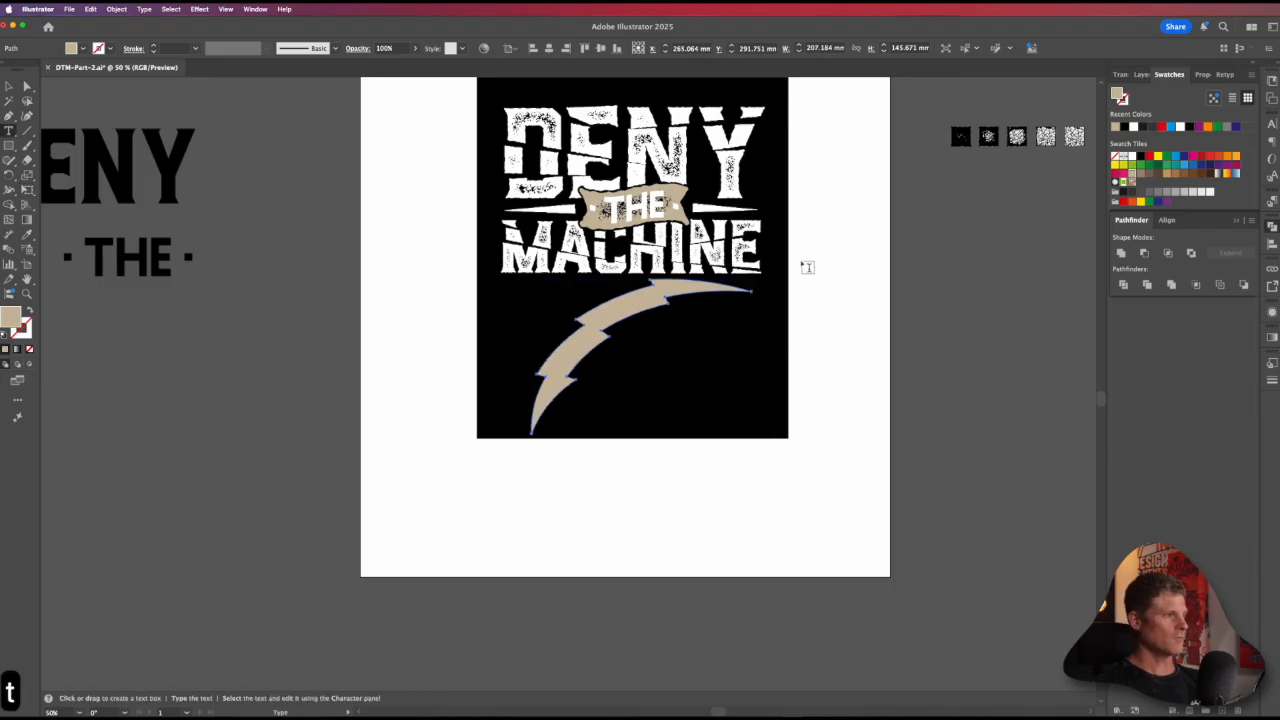
key(super+z)
Step: Rotate the bolt slightly and shift it right beneath the MACHINE lettering
key(r)
drag(815, 237, 821, 247)
key(v)
drag(702, 292, 708, 291)
key(r)
drag(917, 393, 919, 375)
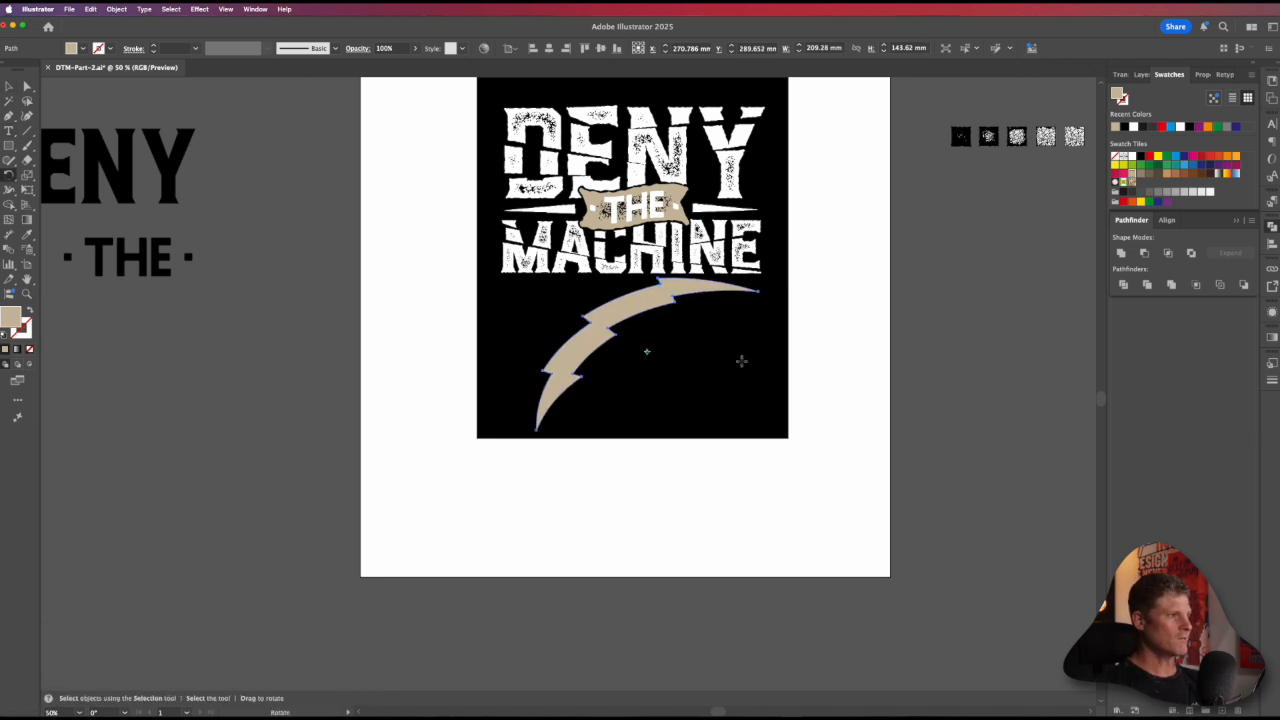
key(space)
drag(655, 348, 637, 420)
key(v)
drag(642, 372, 652, 372)
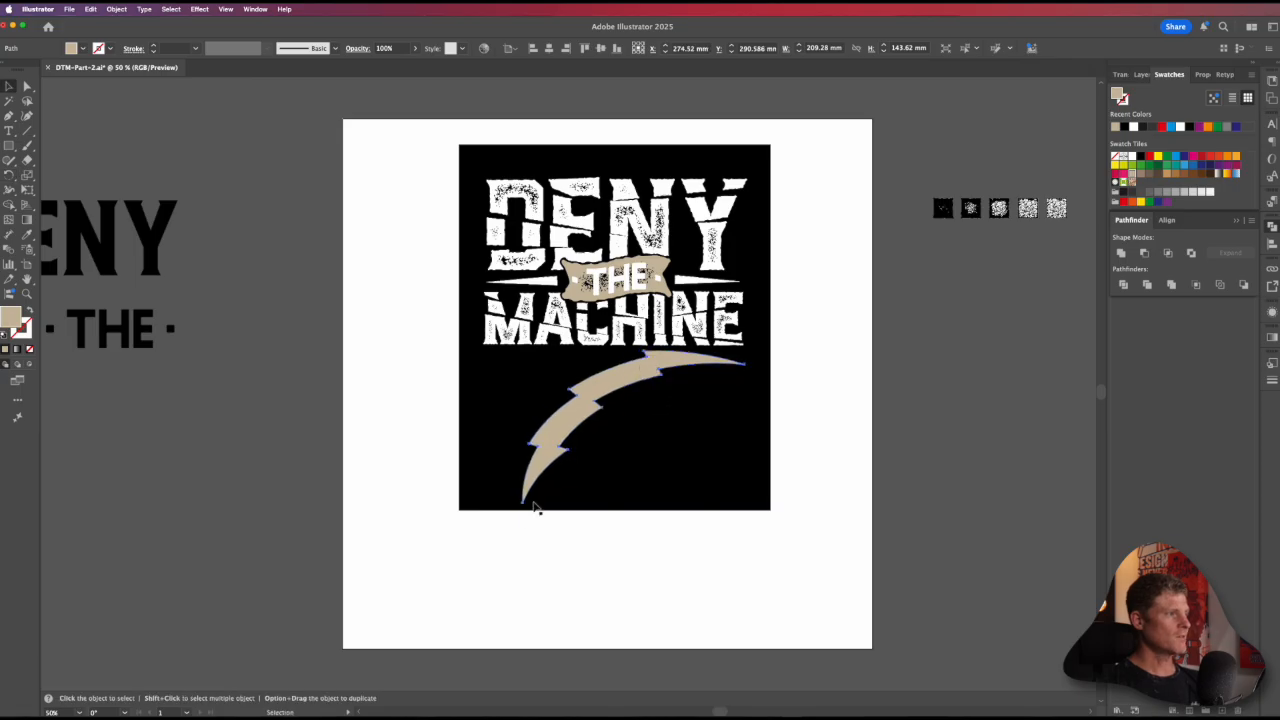
Step: Stretch the bolt leftwards to about 246 mm wide to match the lettering, and move it slightly down
key(e)
drag(523, 425, 483, 423)
super+click(830, 427)
key(v)
click(601, 375)
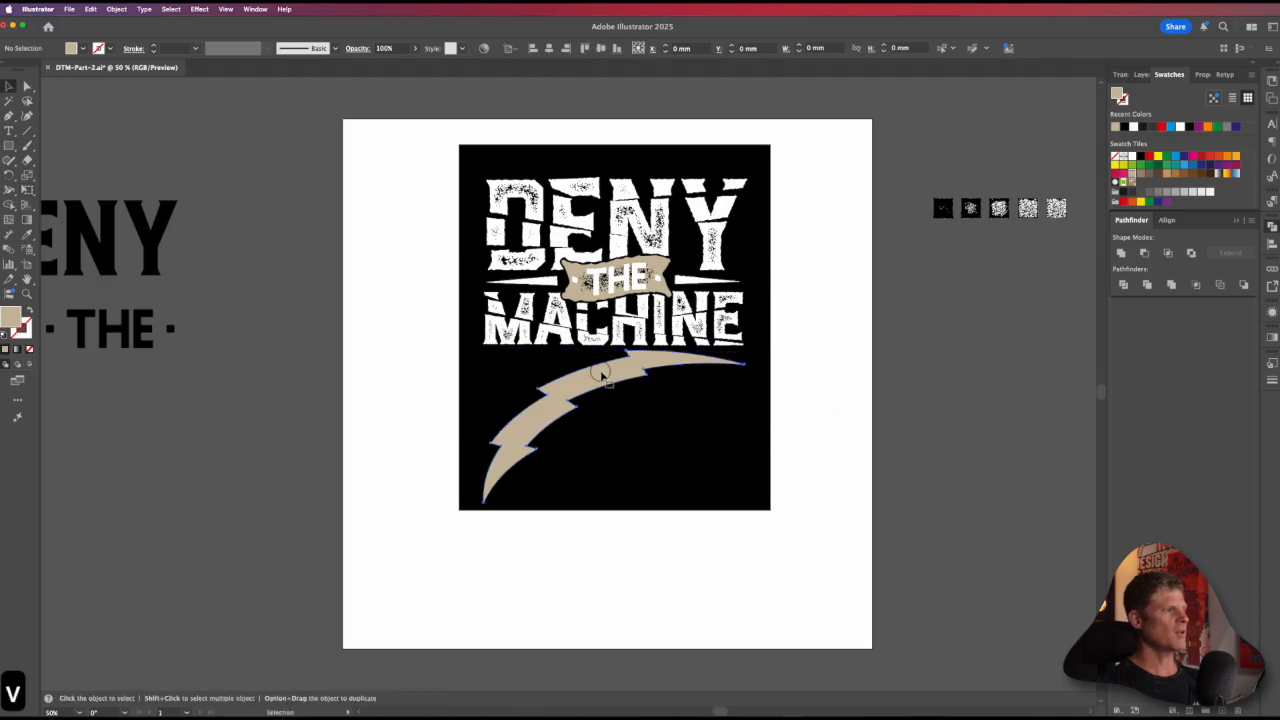
drag(607, 388, 626, 384)
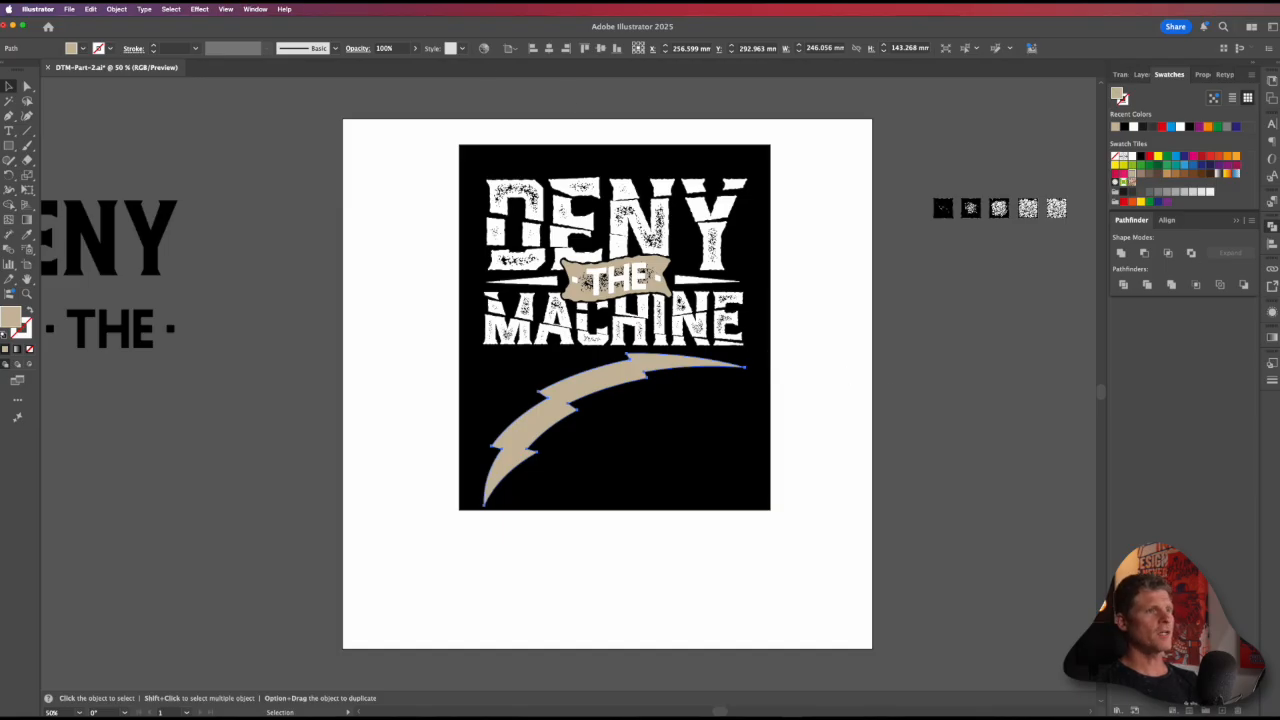
Step: Open the Artistic_Paintbrush brush library and enlarge its list to show more brushes
click(266, 9)
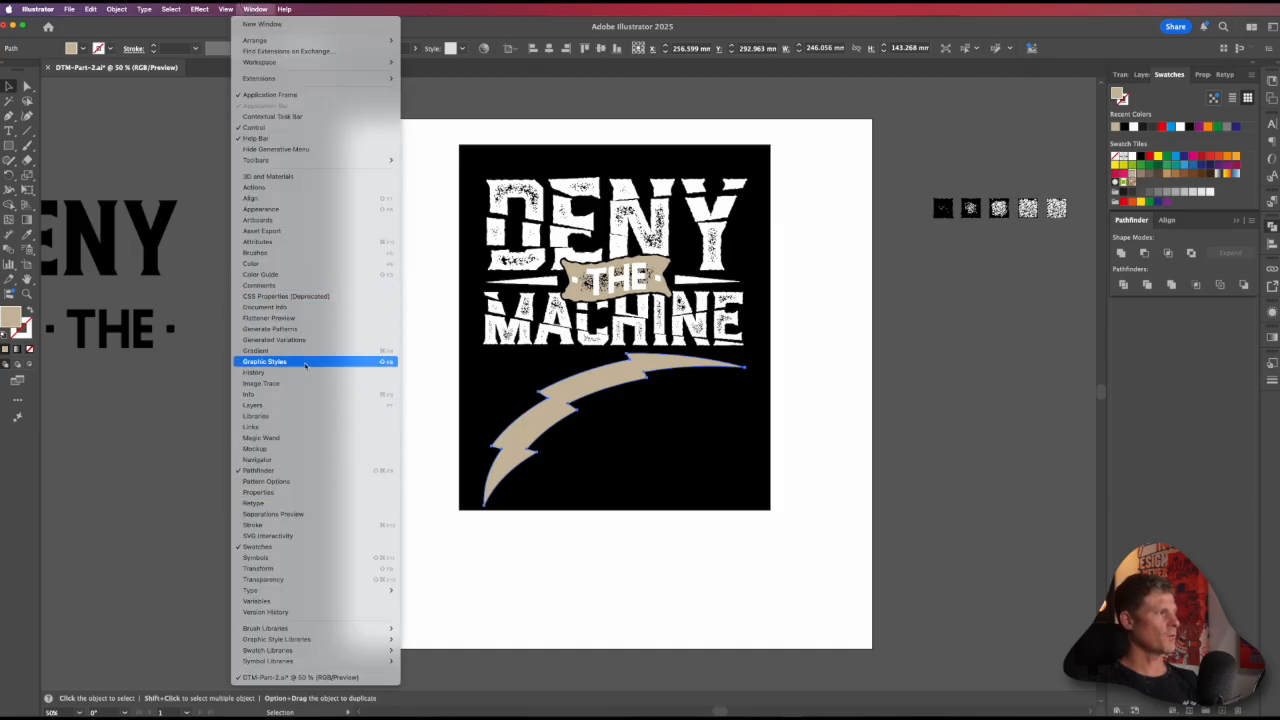
click(261, 253)
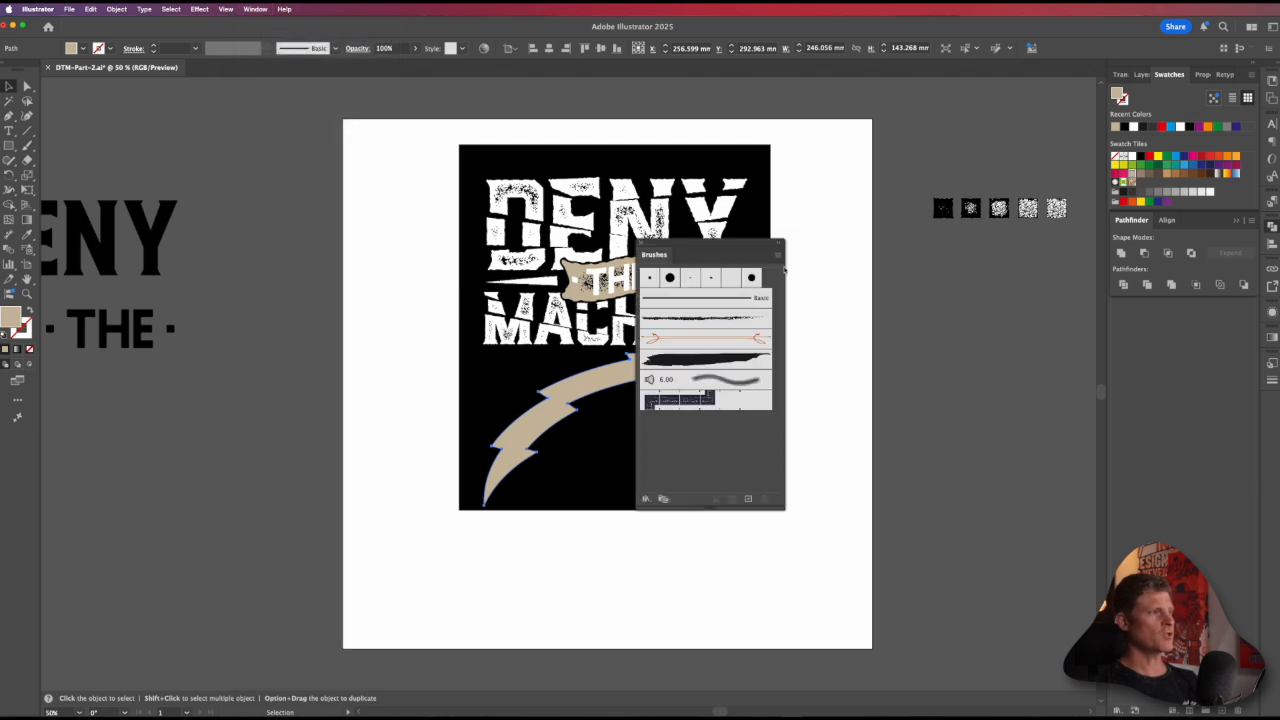
click(775, 257)
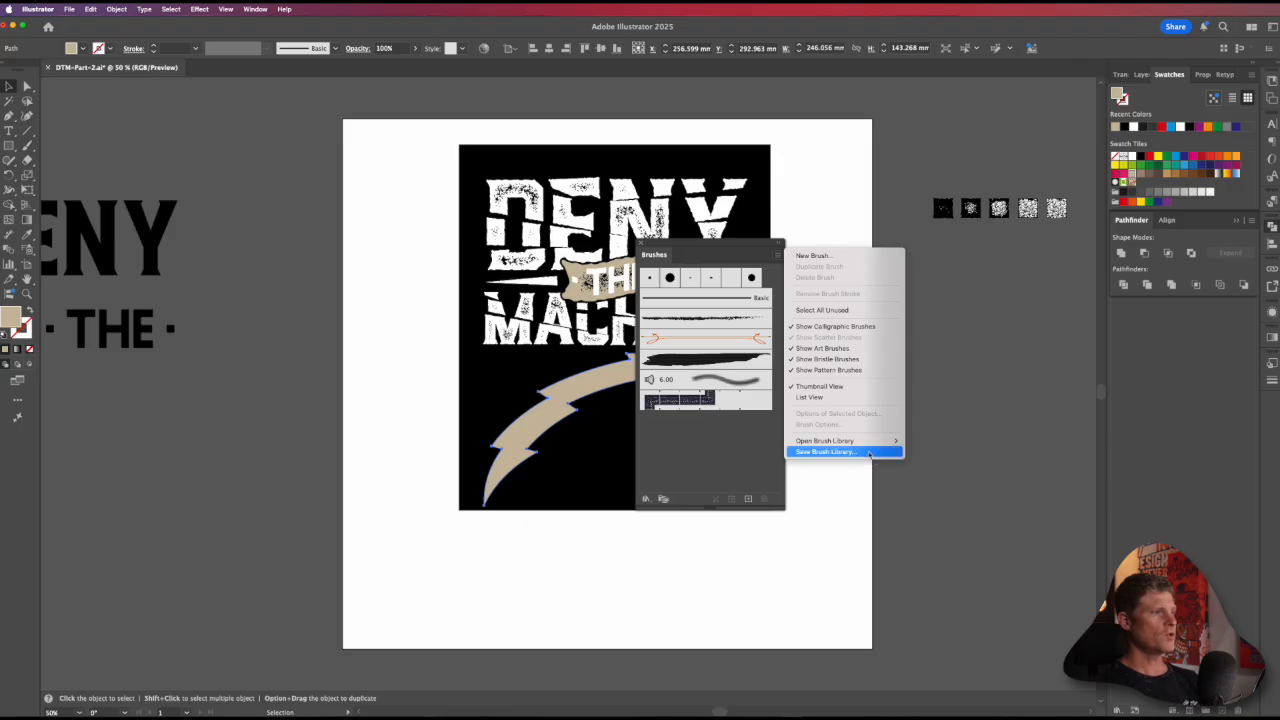
mouse_move(870, 441)
mouse_move(935, 452)
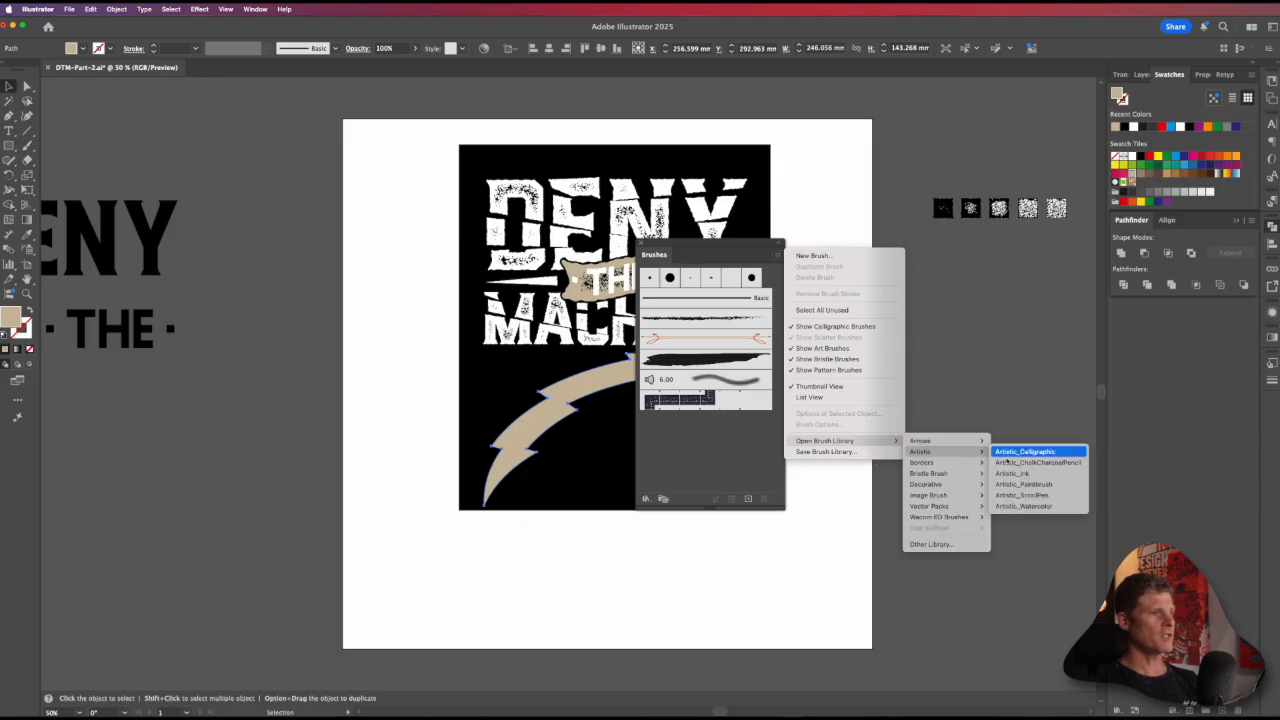
click(1033, 485)
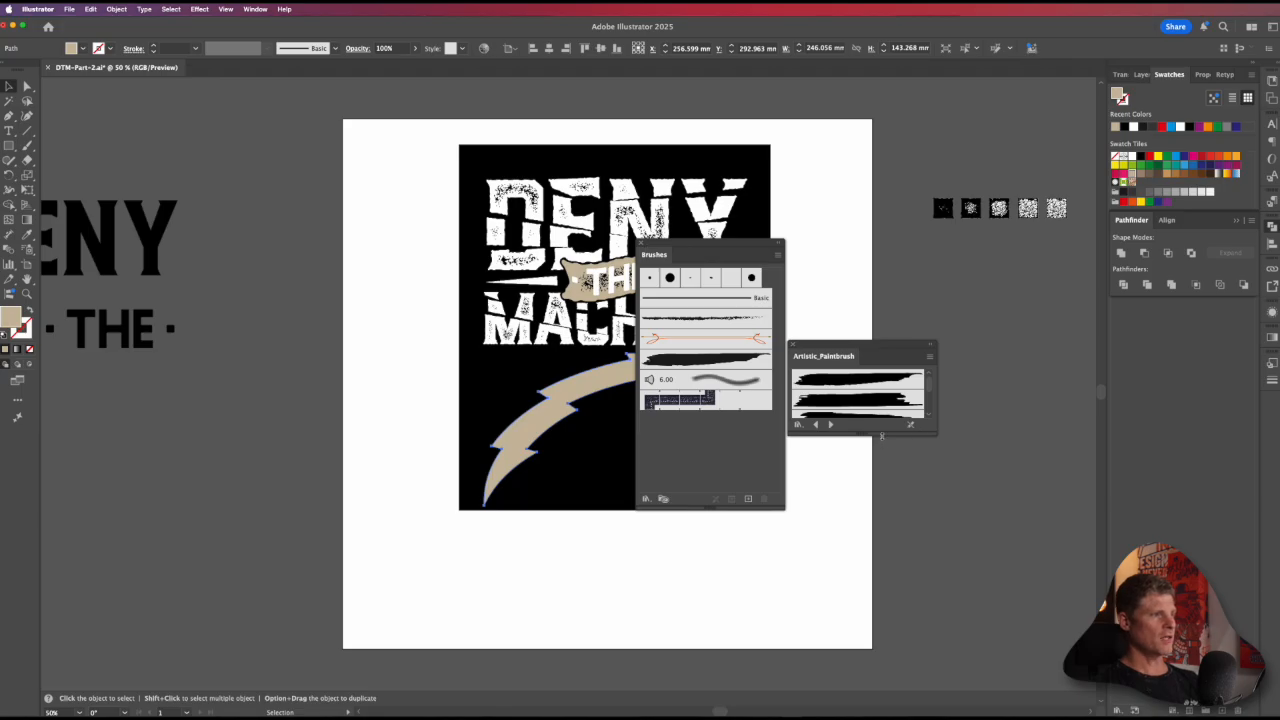
drag(870, 436, 842, 577)
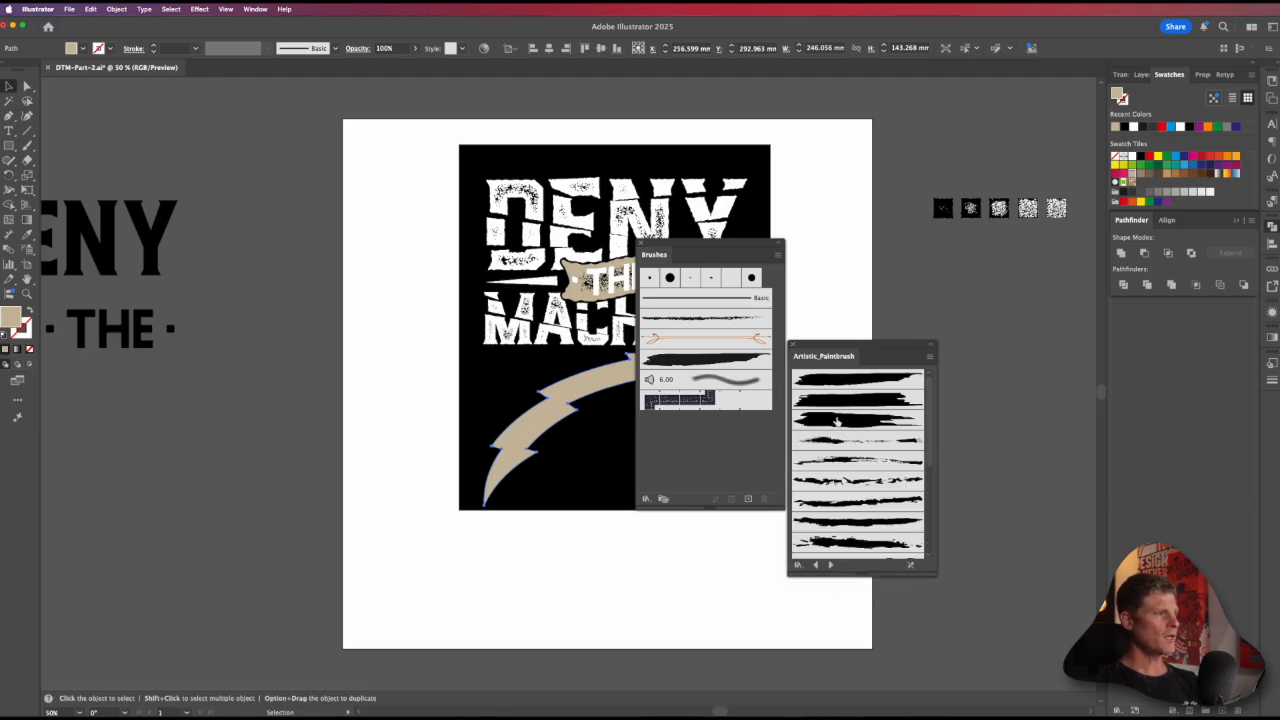
Step: Apply the third Artistic_Paintbrush brush to the bolt's outline and move the brush lists clear of the artwork
click(836, 421)
drag(859, 344, 955, 347)
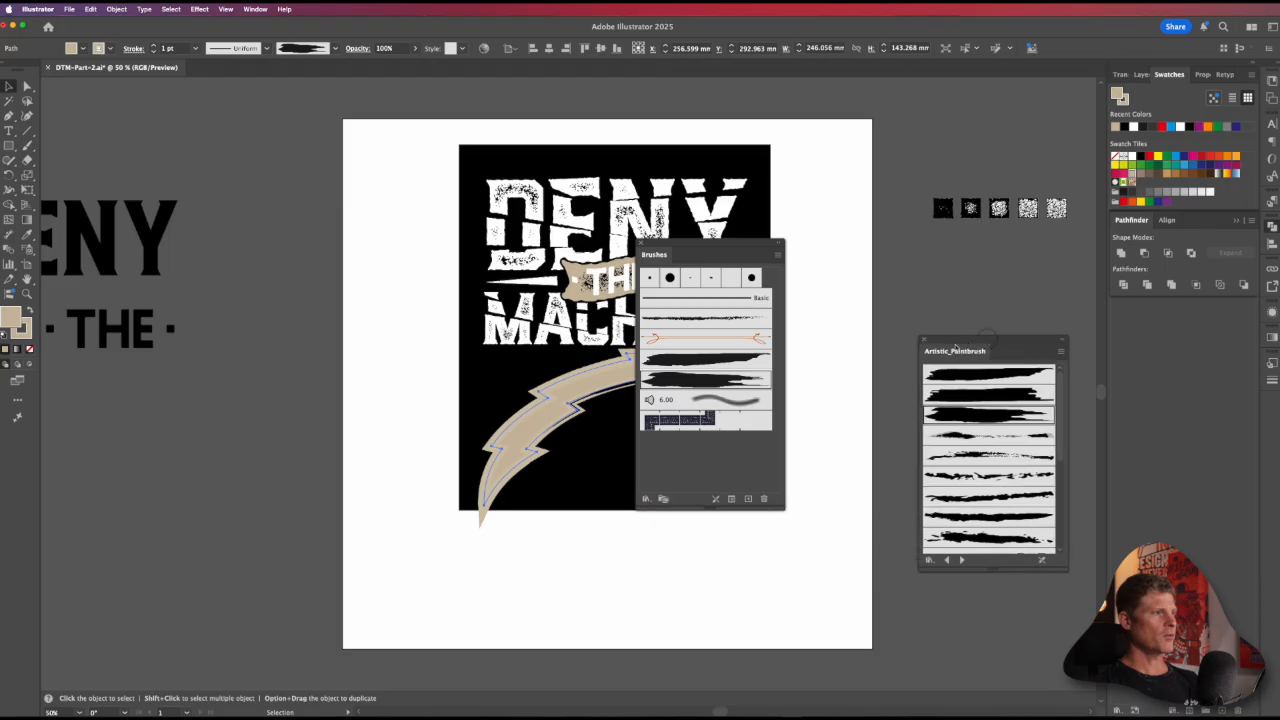
drag(673, 246, 921, 236)
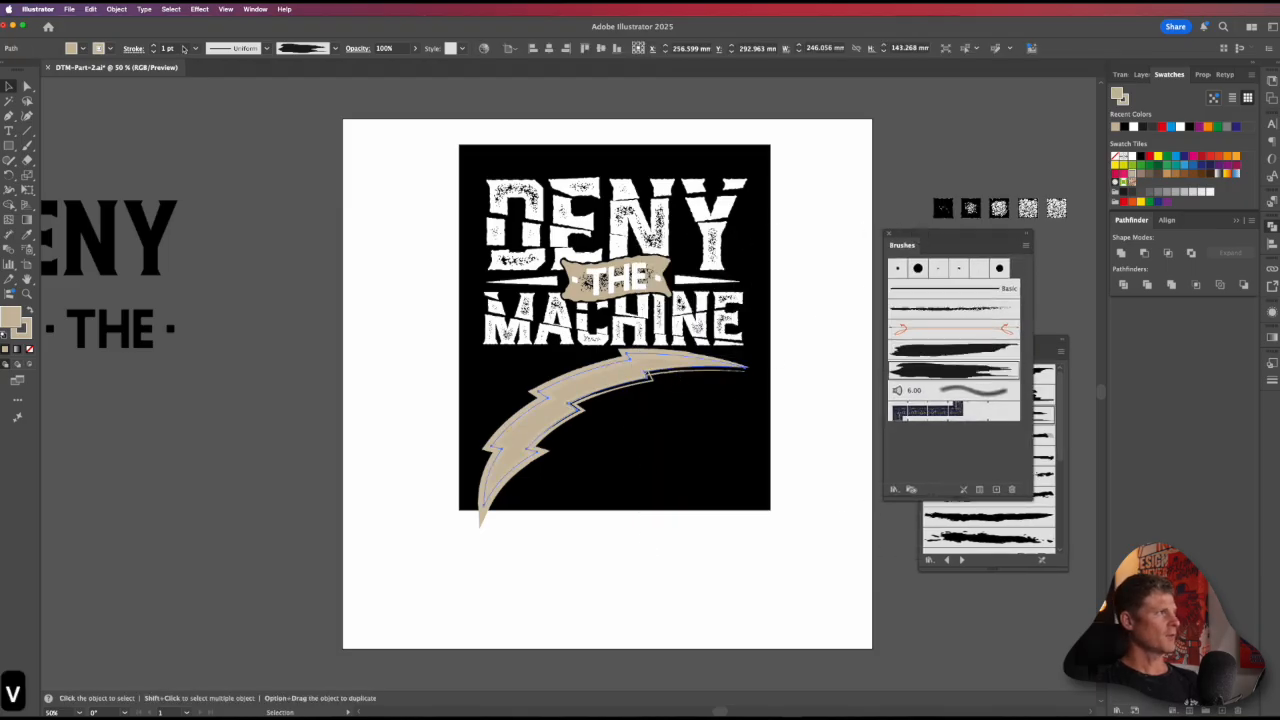
Step: Try a 0.5 pt brush stroke on the bolt, settle on a stroke weight of 0.25 pt, and deselect it
click(130, 48)
text(.5)
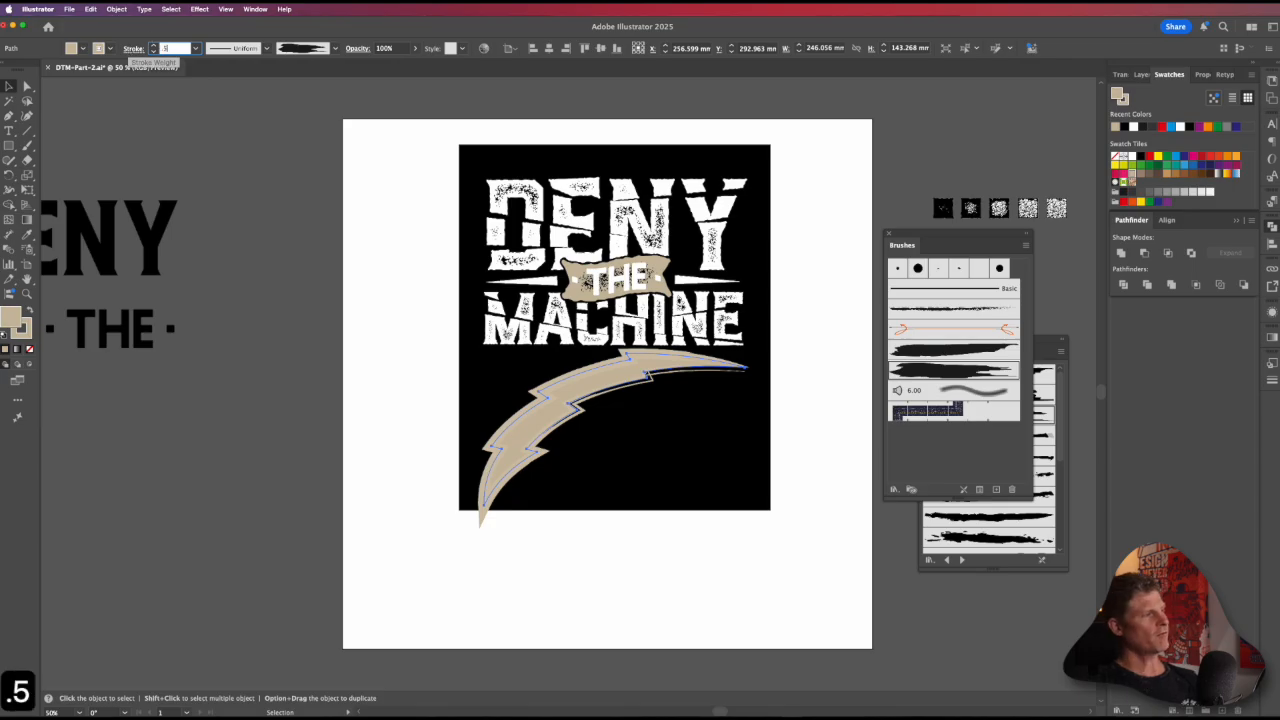
key(Return)
drag(177, 49, 125, 42)
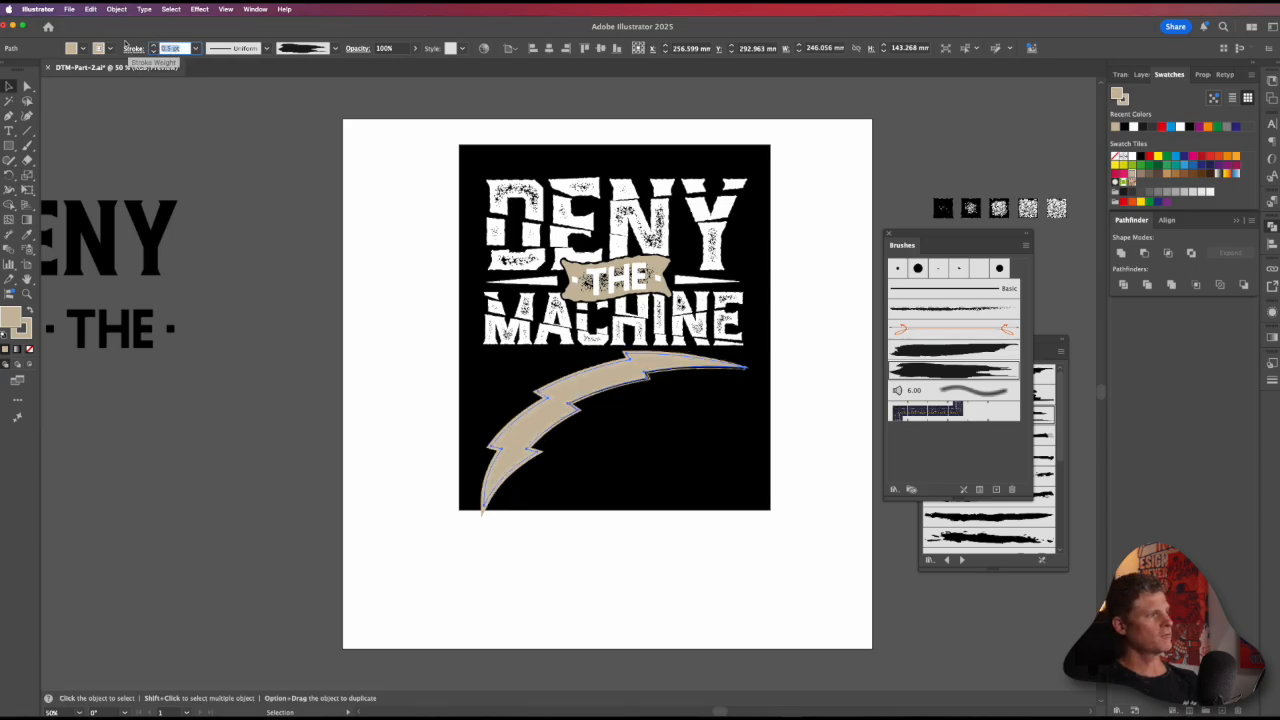
text(.25)
key(Return)
key(a)
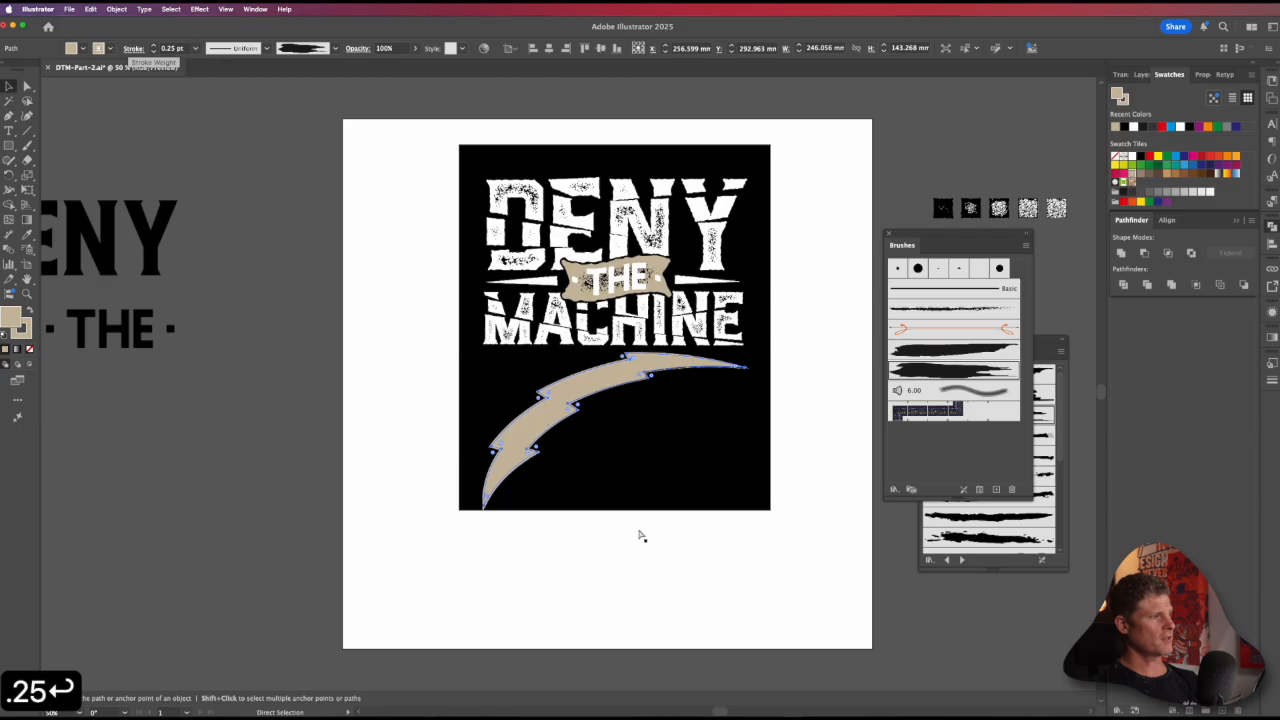
click(642, 561)
Step: Duplicate the bolt in place and reflect the copy horizontally so the two bolts cross below the lettering
key(v)
click(617, 383)
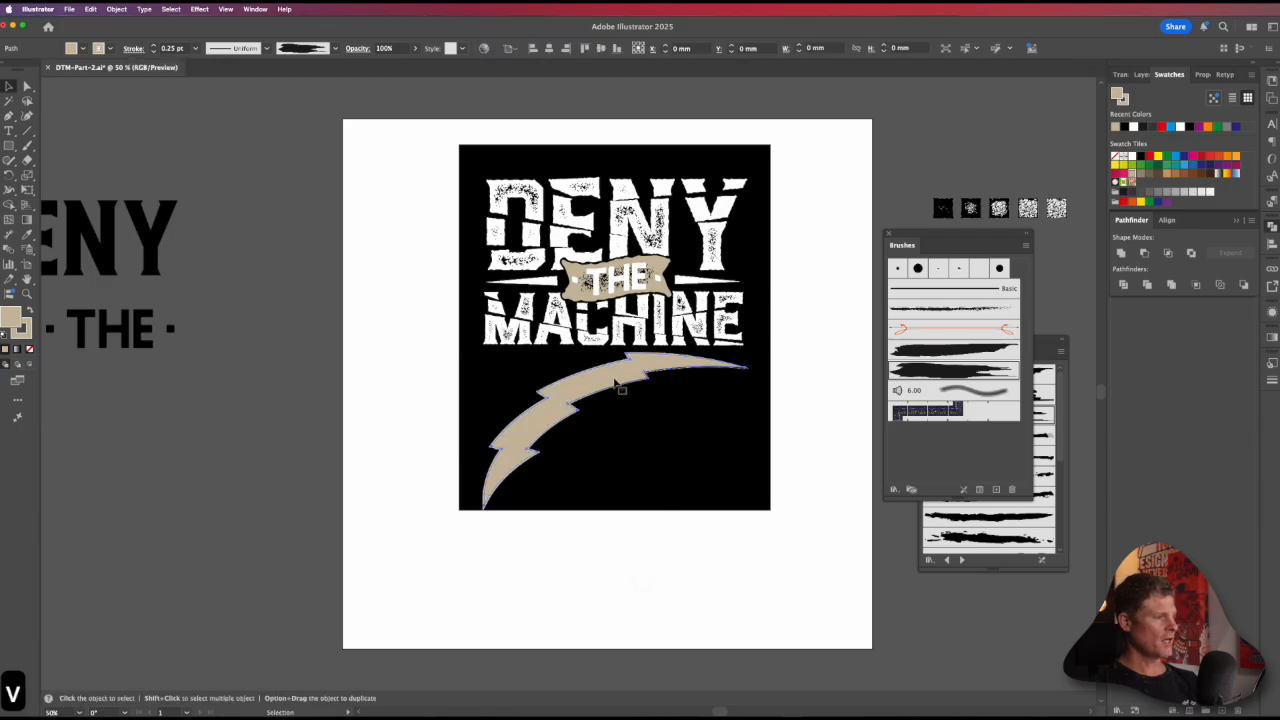
key(a)
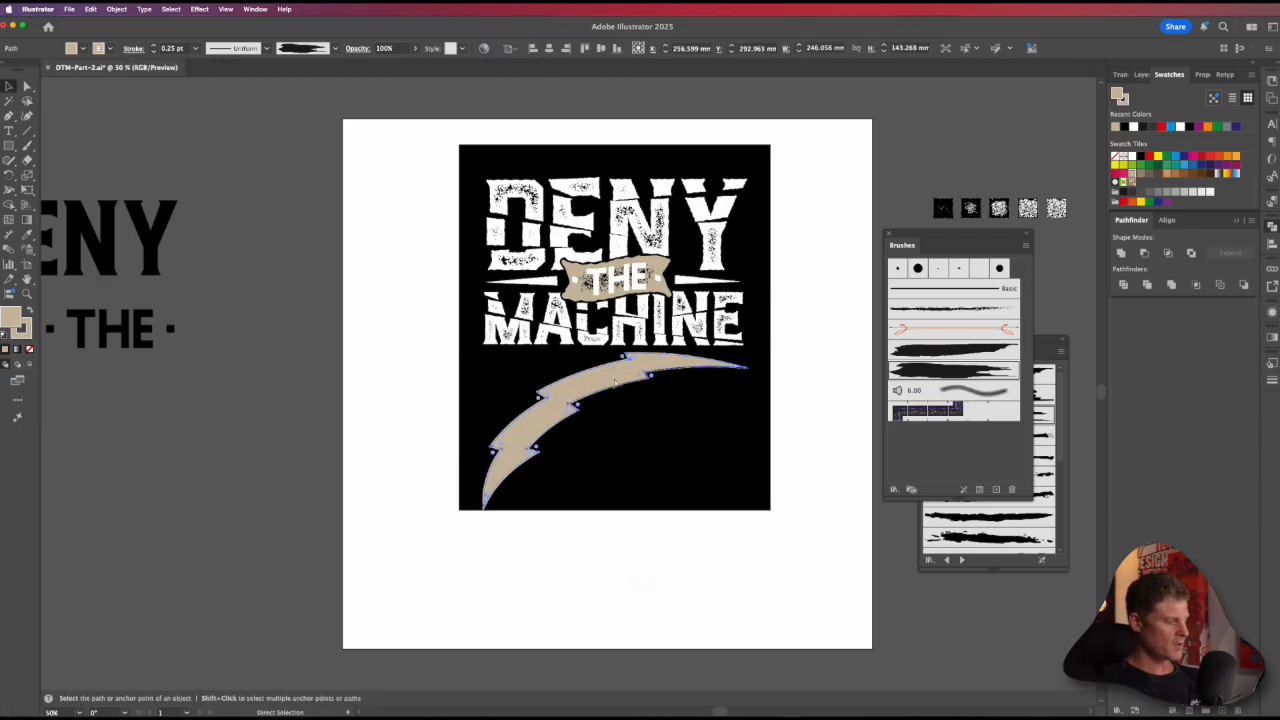
key(super+c)
key(super+f)
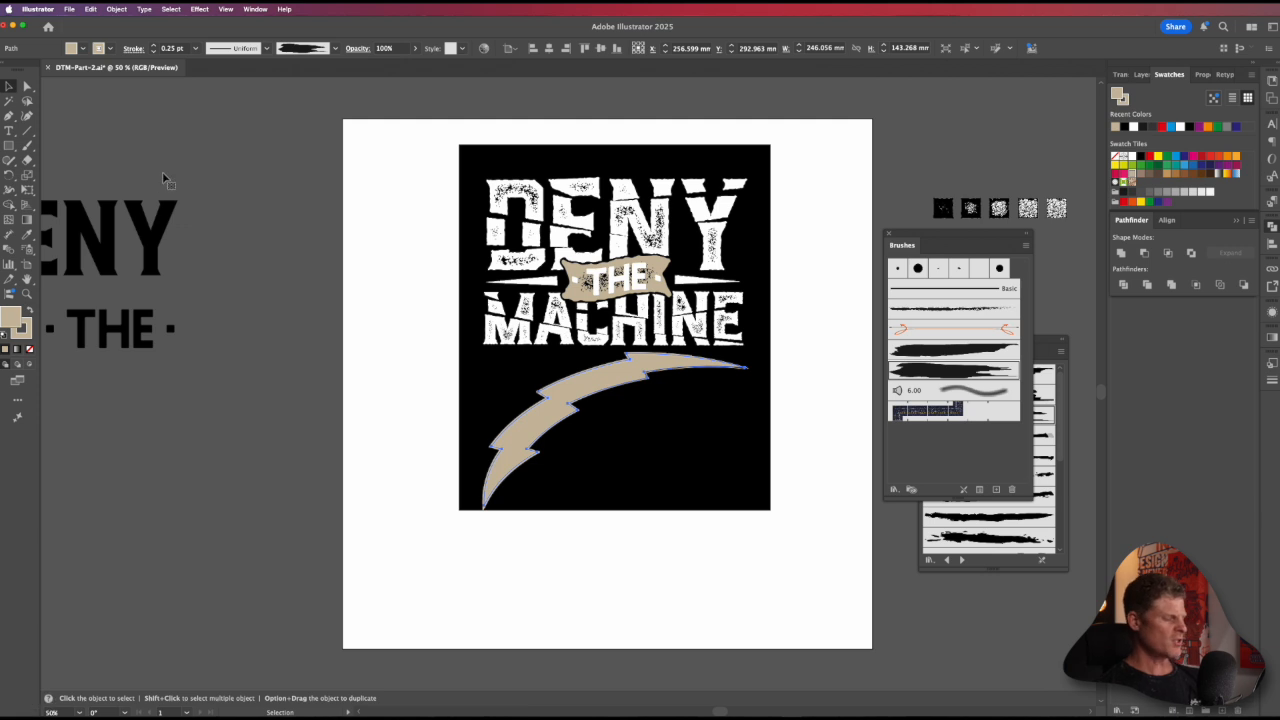
key(o)
drag(610, 479, 634, 477)
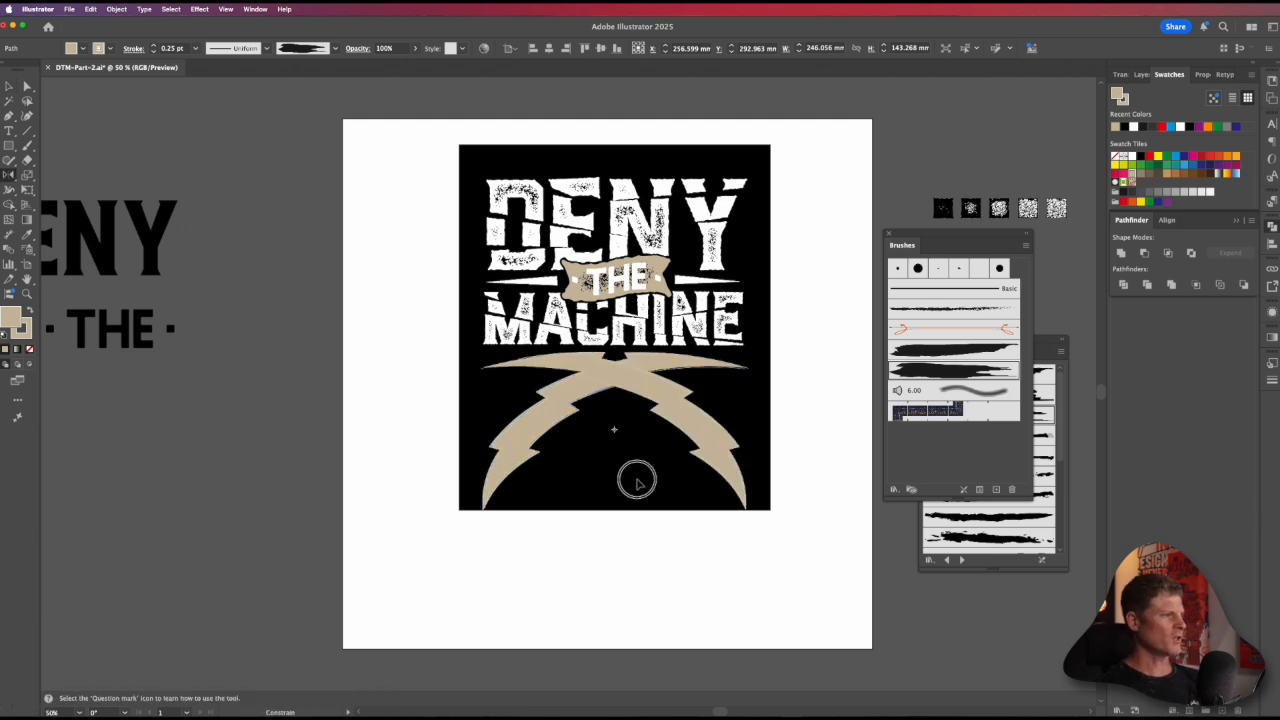
Step: Try out several other Artistic_Paintbrush brushes on the mirrored bolt's outline
key(c)
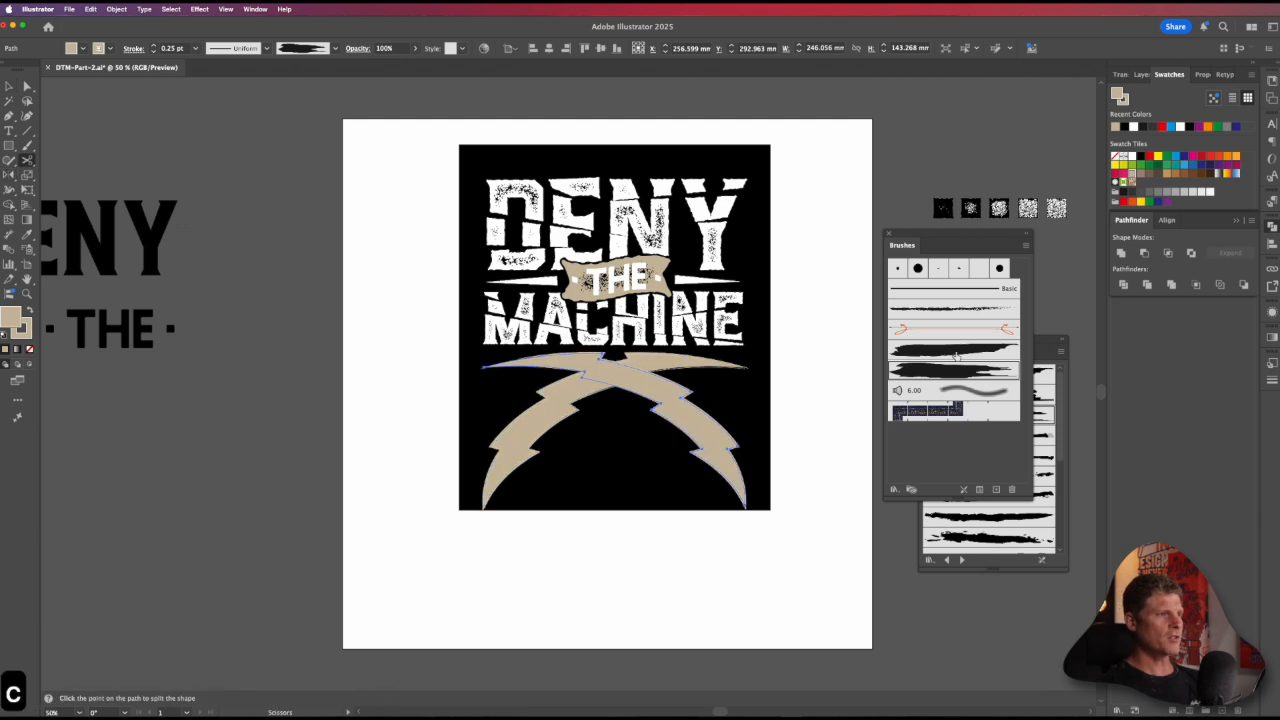
click(1010, 548)
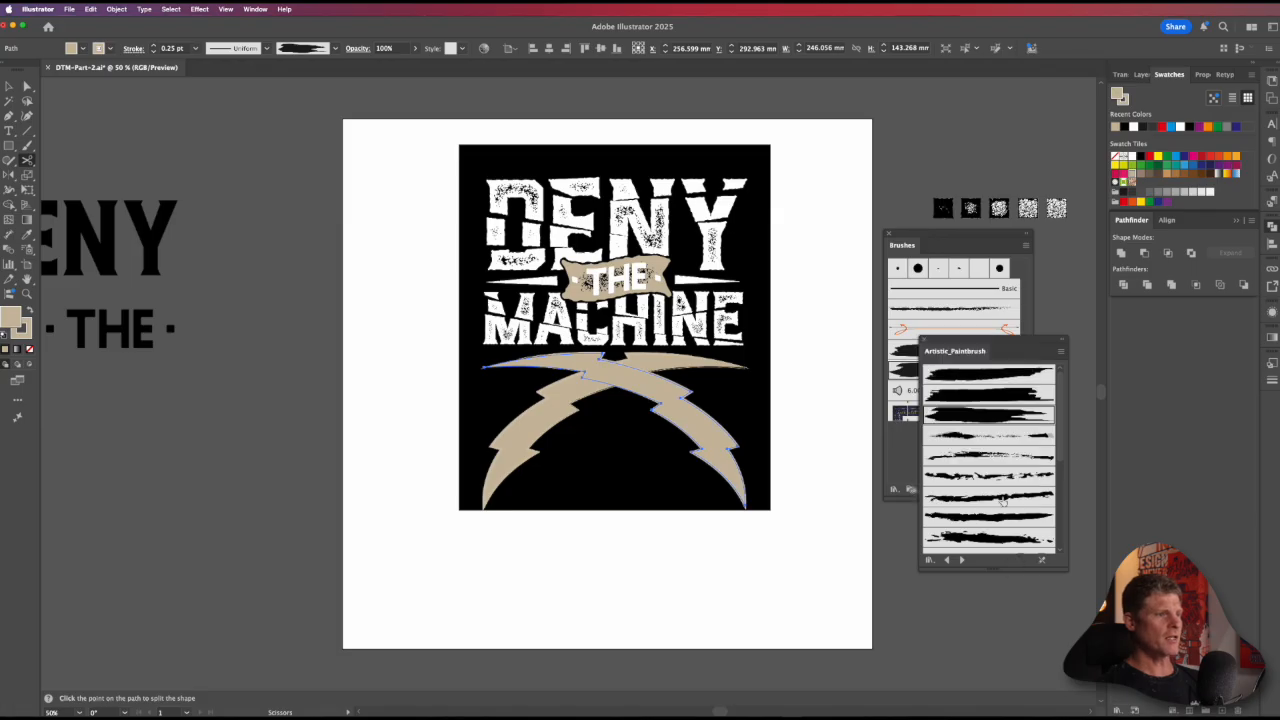
click(977, 545)
scroll(1040, 520, down, 1)
scroll(1040, 500, down, 3)
click(978, 512)
click(975, 547)
Step: Apply a ragged brush from further down the Artistic_Paintbrush library to the mirrored bolt and reselect it for close inspection
key(v)
click(737, 557)
click(711, 443)
click(1018, 533)
click(704, 582)
key(super+space)
drag(666, 405, 720, 445)
key(v)
click(711, 431)
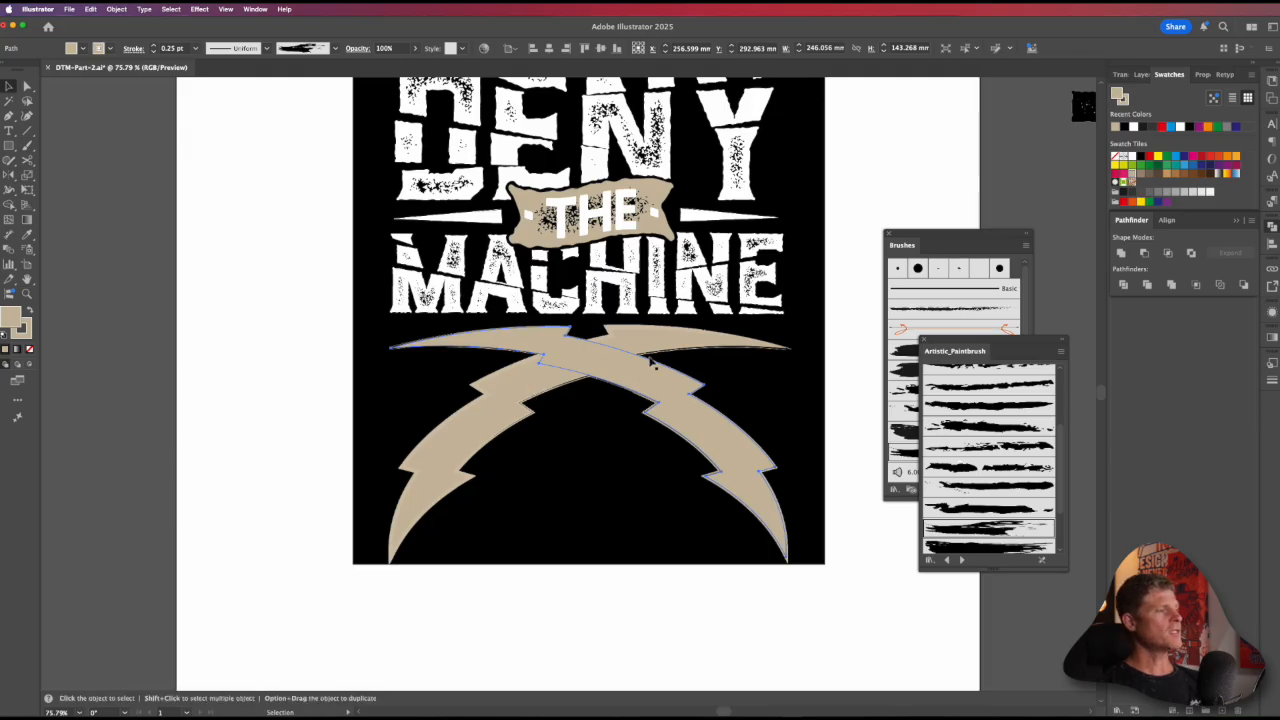
Step: Select both crossed bolts beneath the lettering and expand their appearance to turn the brushed outlines into shapes
drag(626, 405, 930, 492)
drag(700, 460, 561, 440)
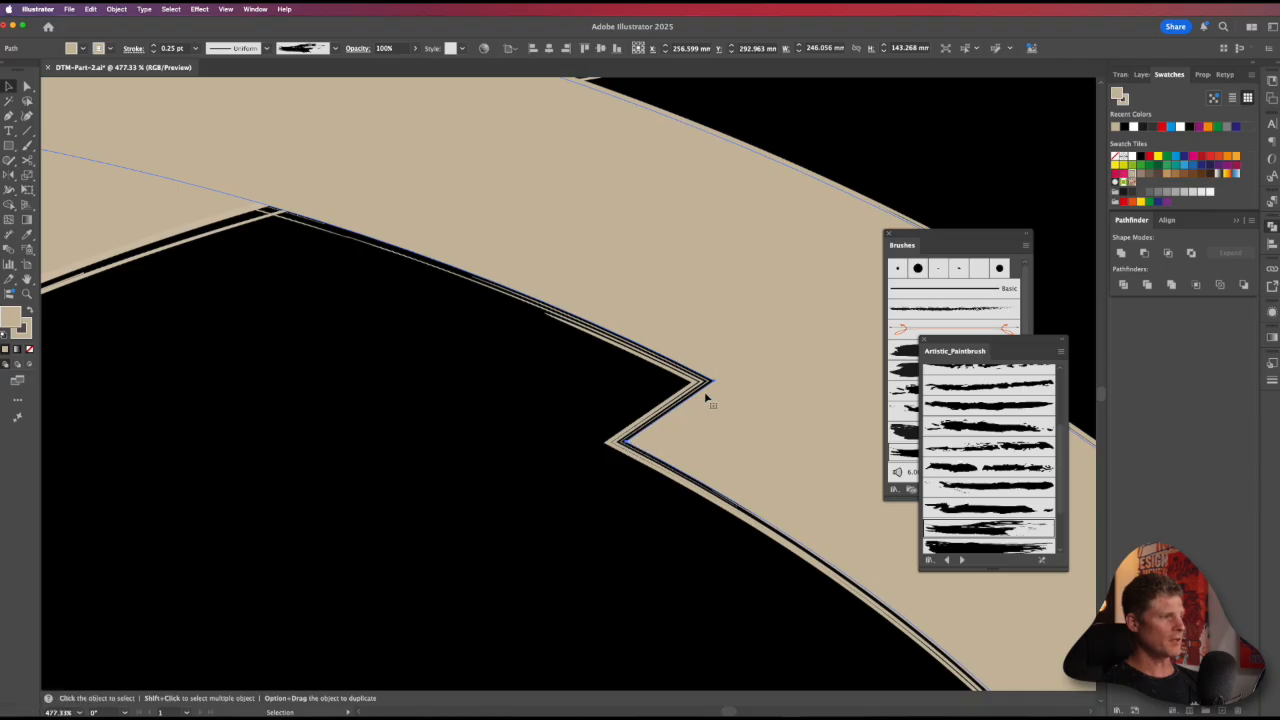
alt+super+click(503, 326)
alt+super+click(504, 326)
alt+super+click(505, 326)
alt+super+click(505, 326)
drag(560, 400, 488, 346)
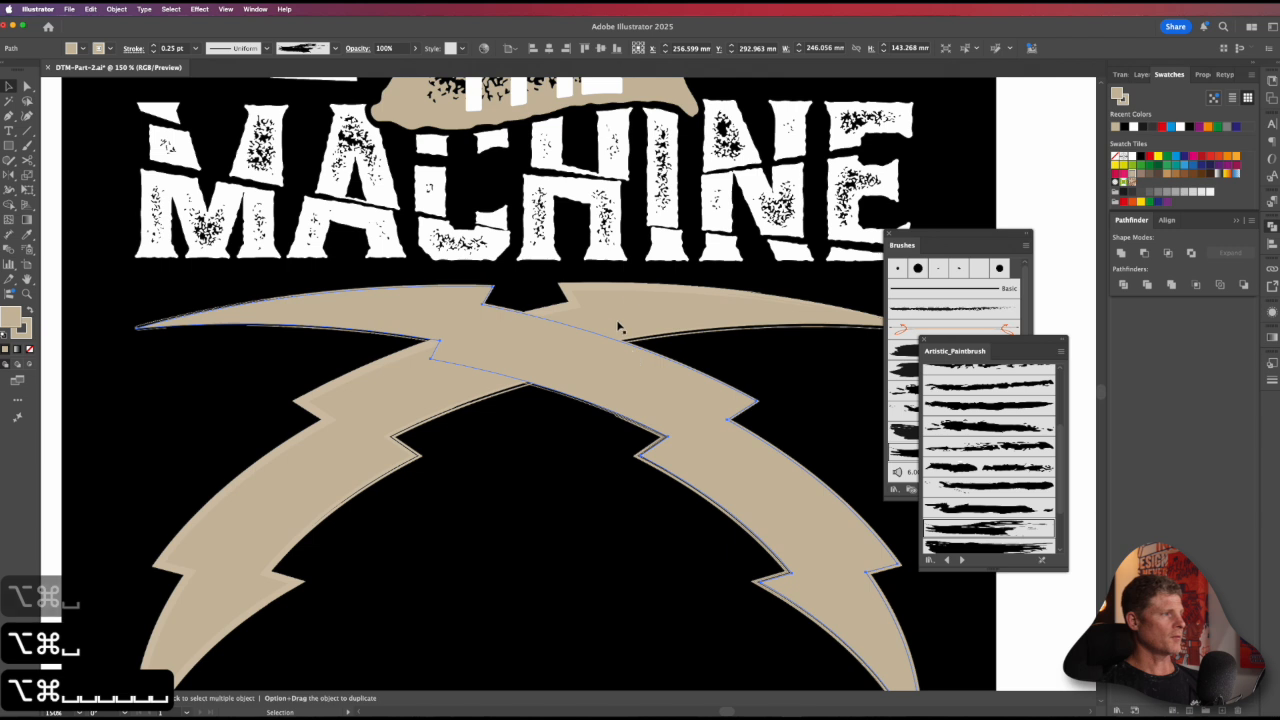
shift+click(640, 312)
click(117, 8)
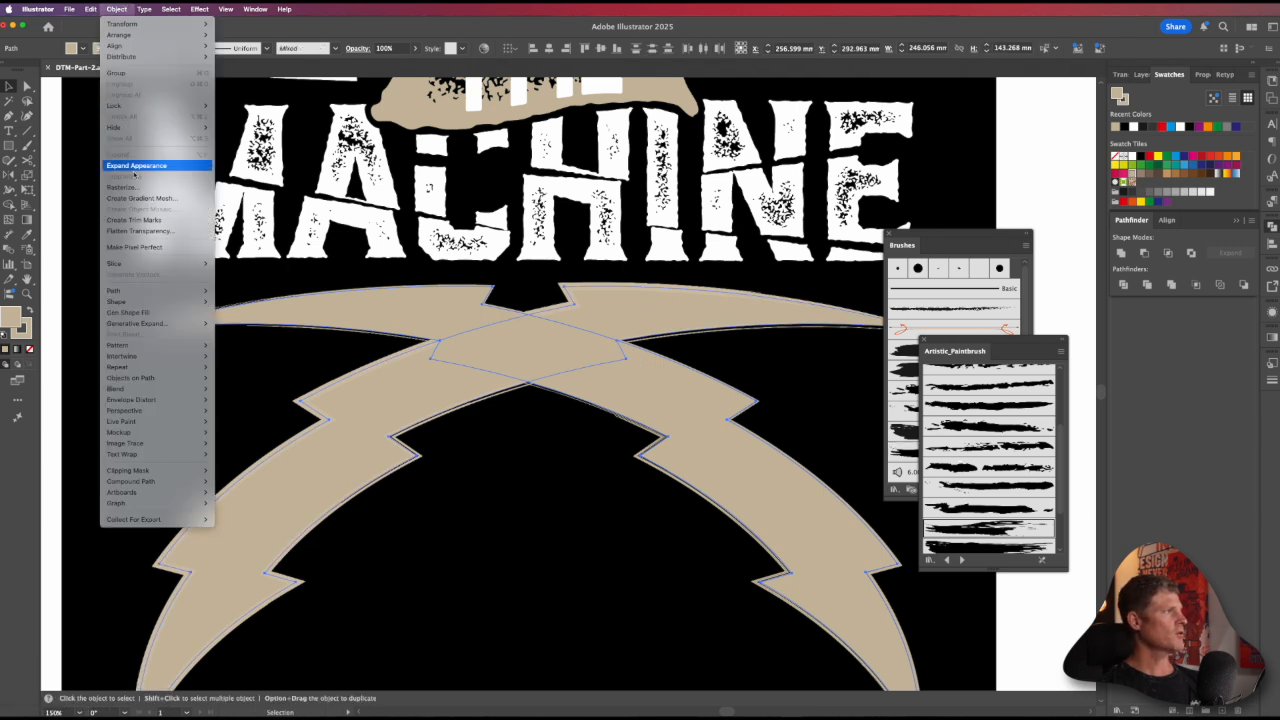
click(136, 165)
scroll(660, 510, down, 3)
scroll(660, 510, right, 1)
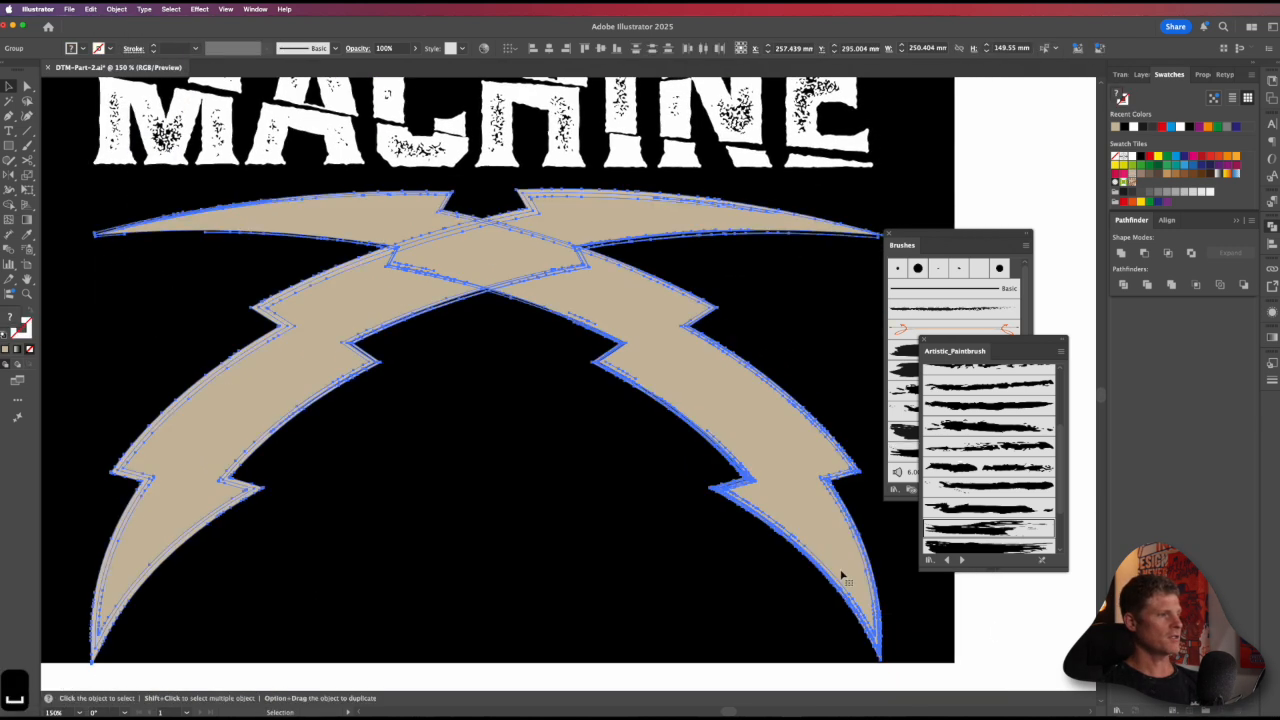
Step: Ungroup the expanded bolt running from upper left to lower right and unite its pieces into one shape
click(780, 452)
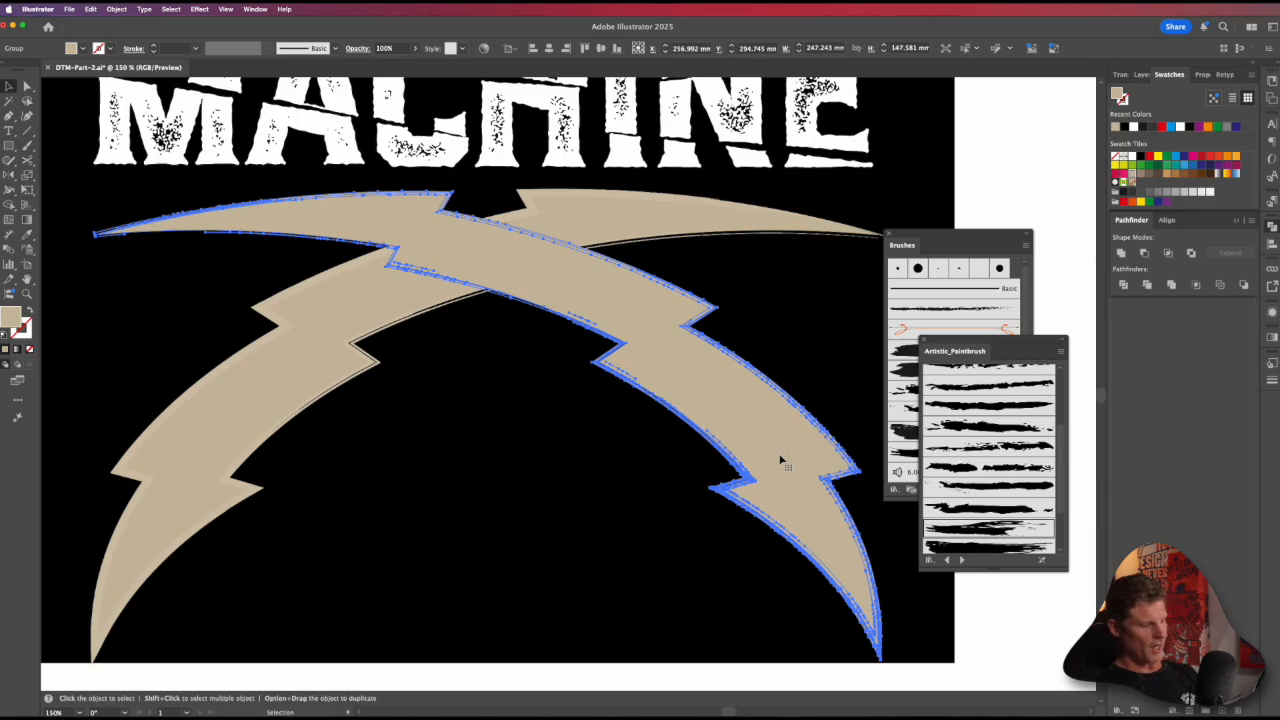
key(super+shift+g)
key(super+shift+g)
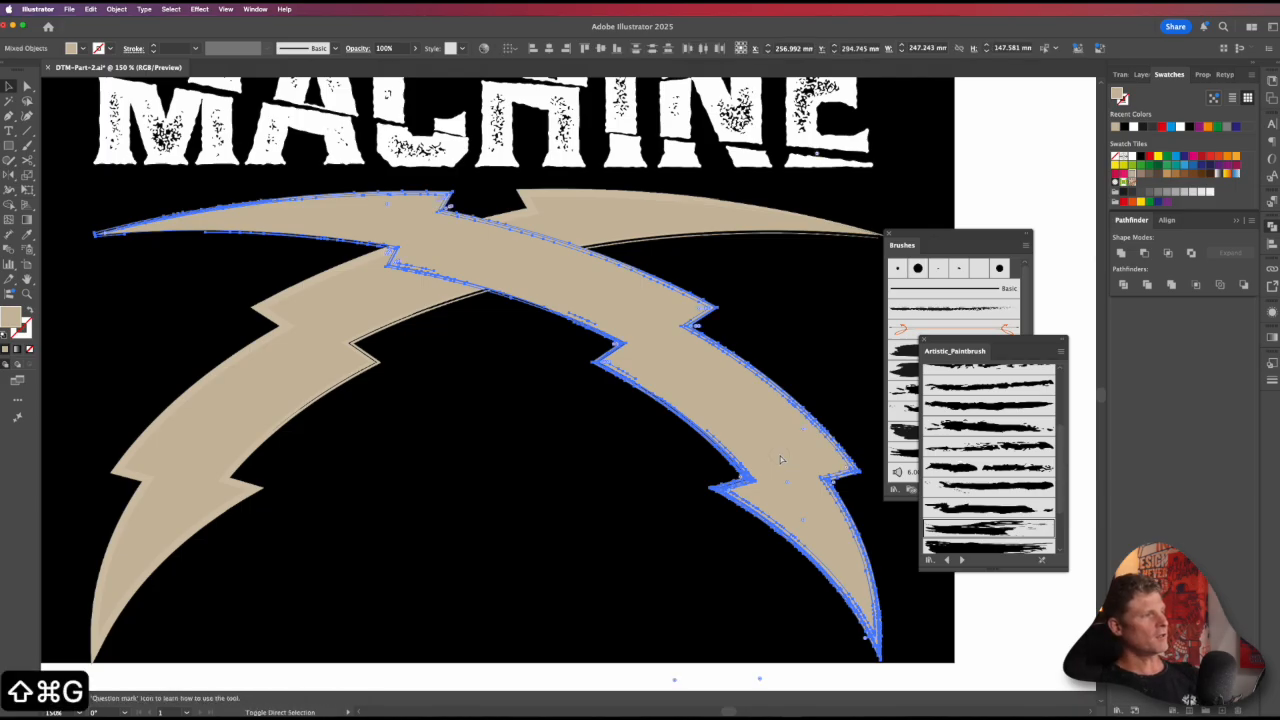
click(1121, 253)
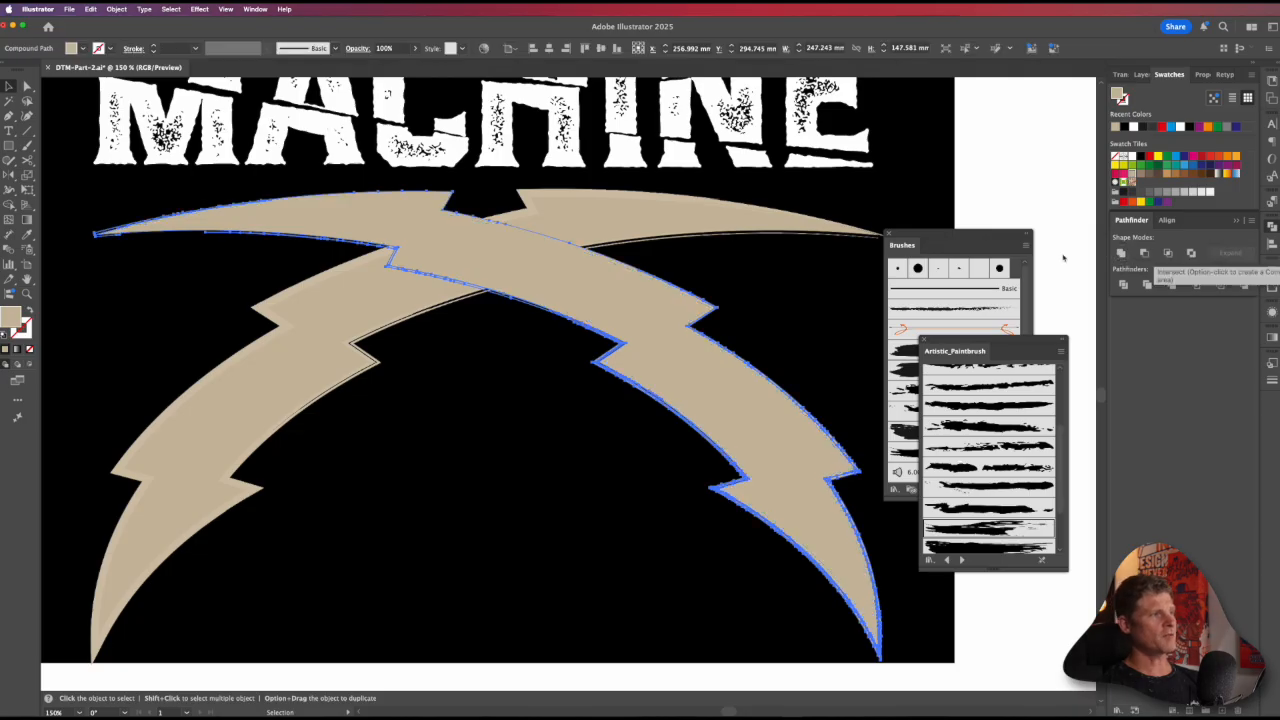
Step: Ungroup the expanded bolt running from lower left to upper right and unite its pieces into one shape
click(630, 222)
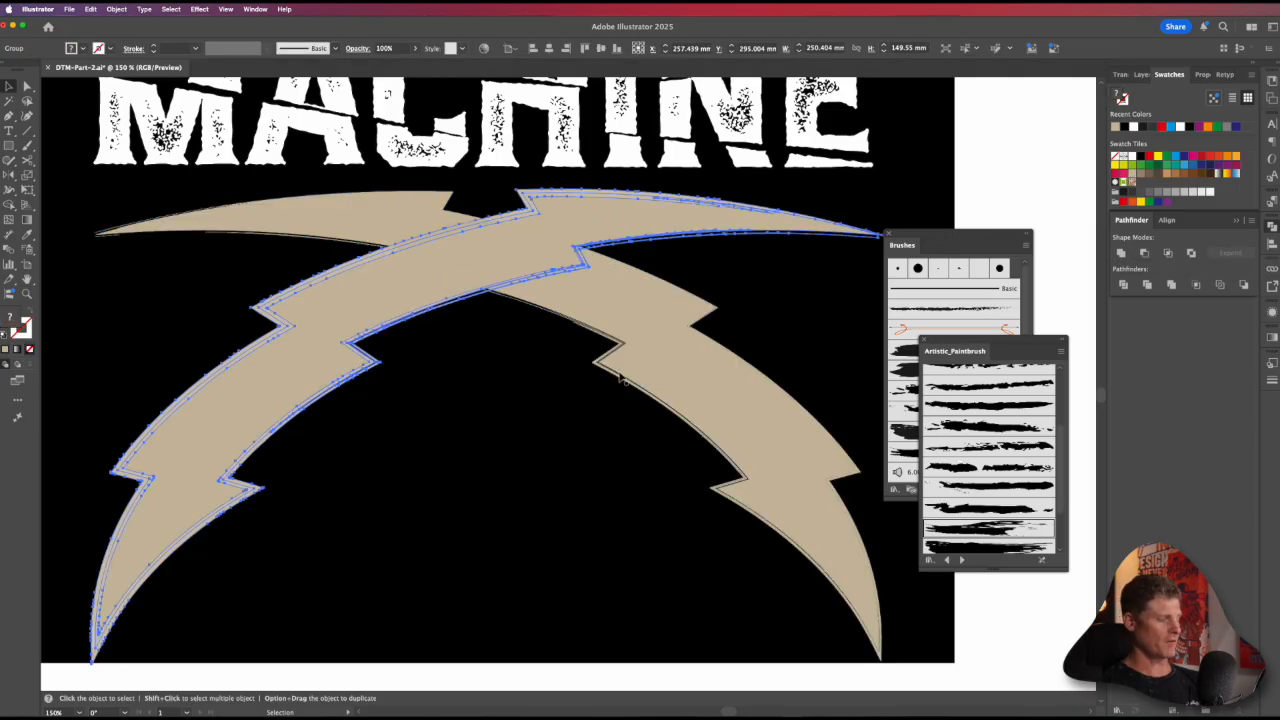
key(super+shift+g)
key(super+shift+g)
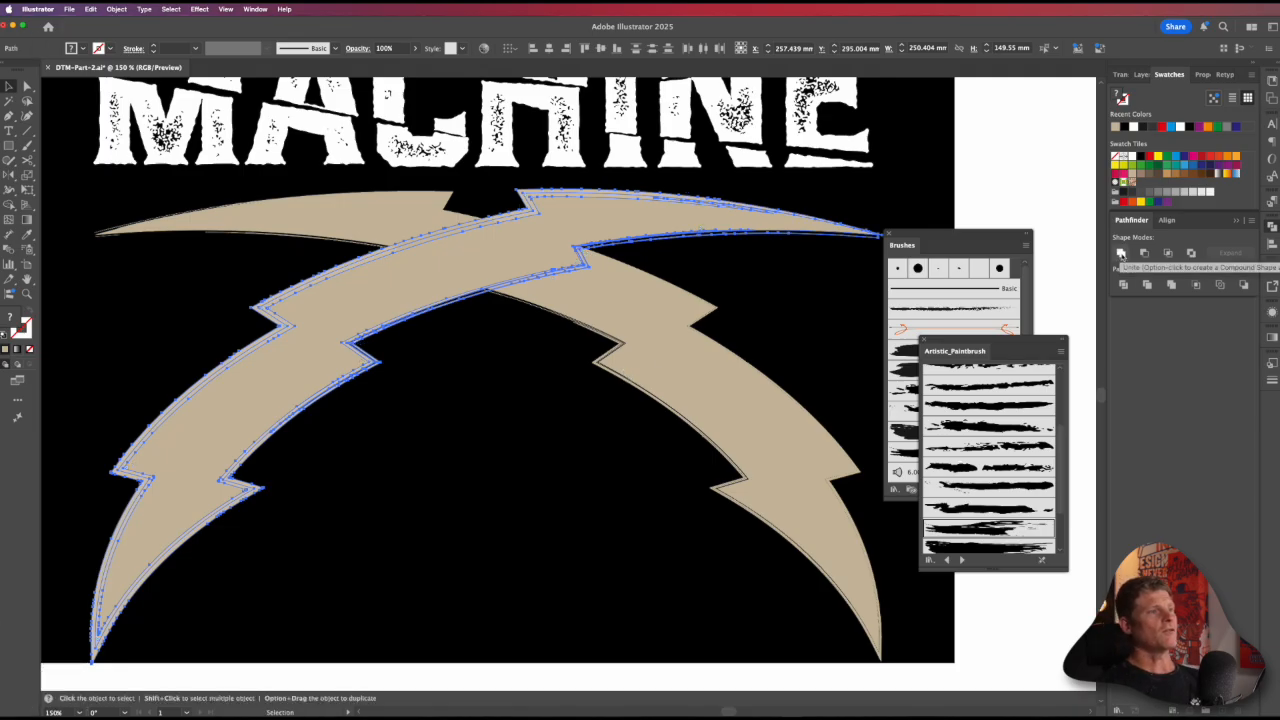
click(1121, 254)
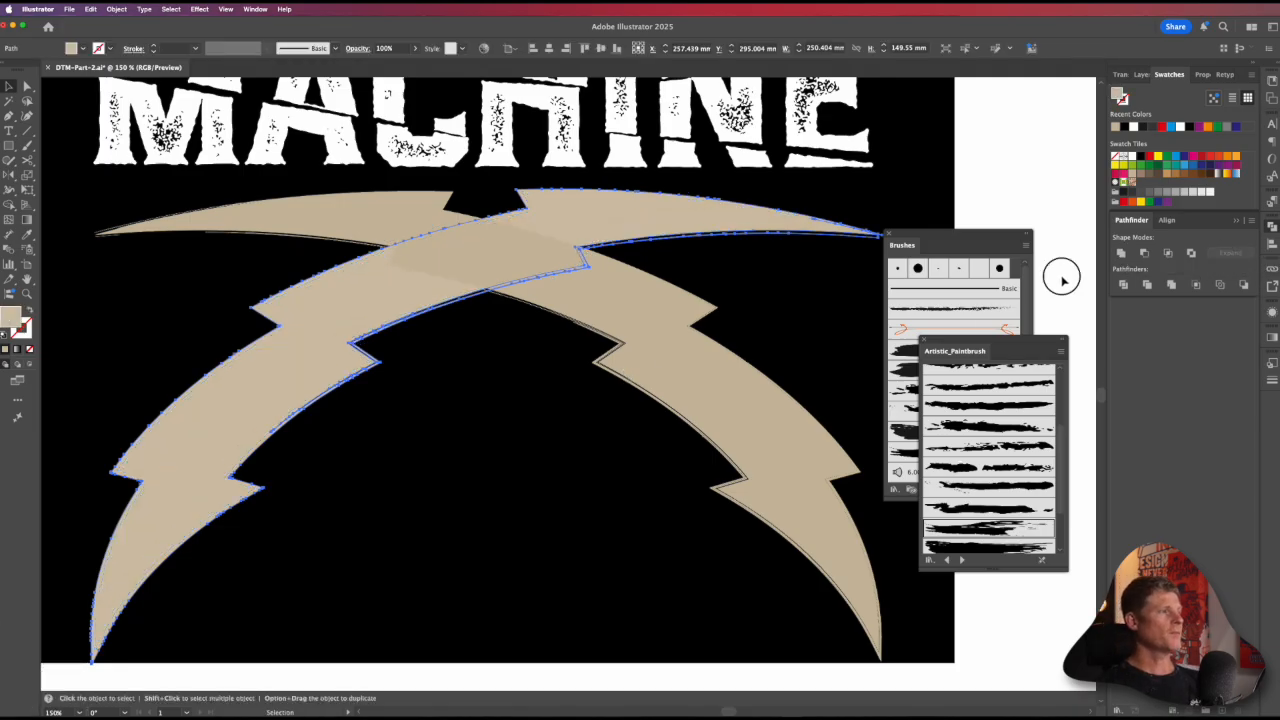
Step: Try moving the overlapping bolts by hand and undo the moves
drag(551, 243, 566, 260)
key(super+z)
key(super+z)
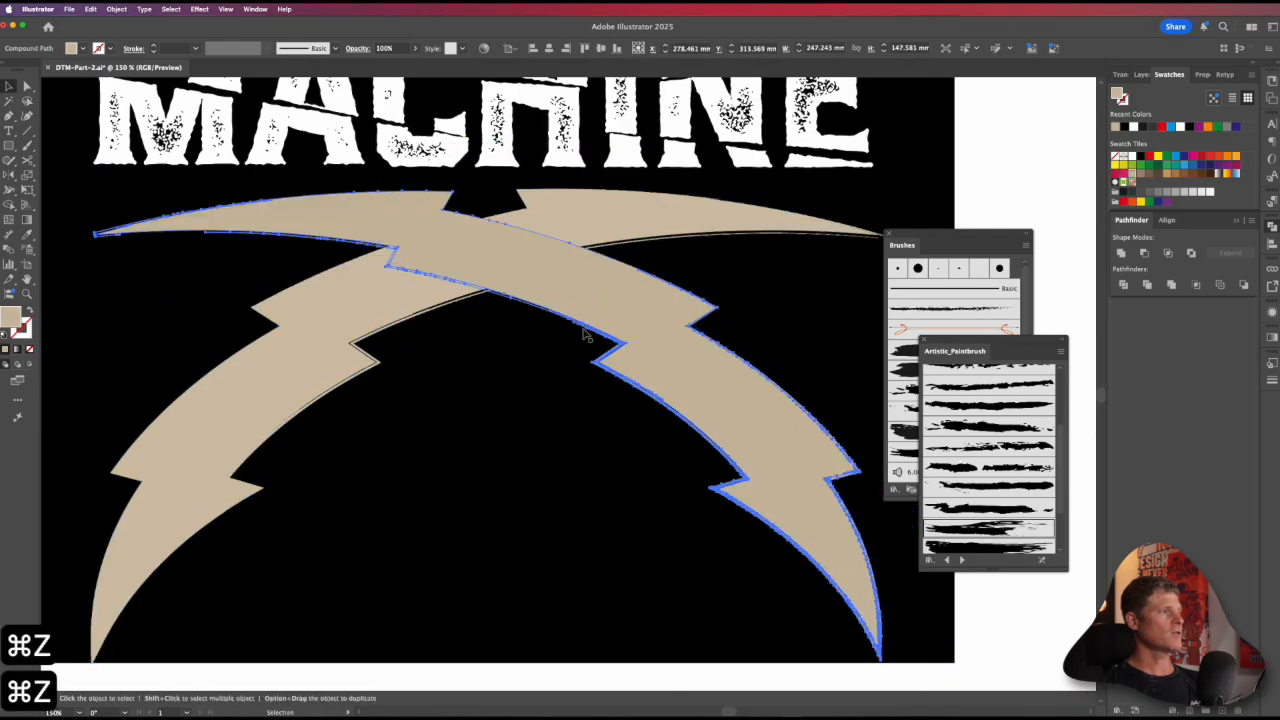
alt+super+click(622, 288)
drag(556, 346, 536, 288)
key(v)
click(536, 288)
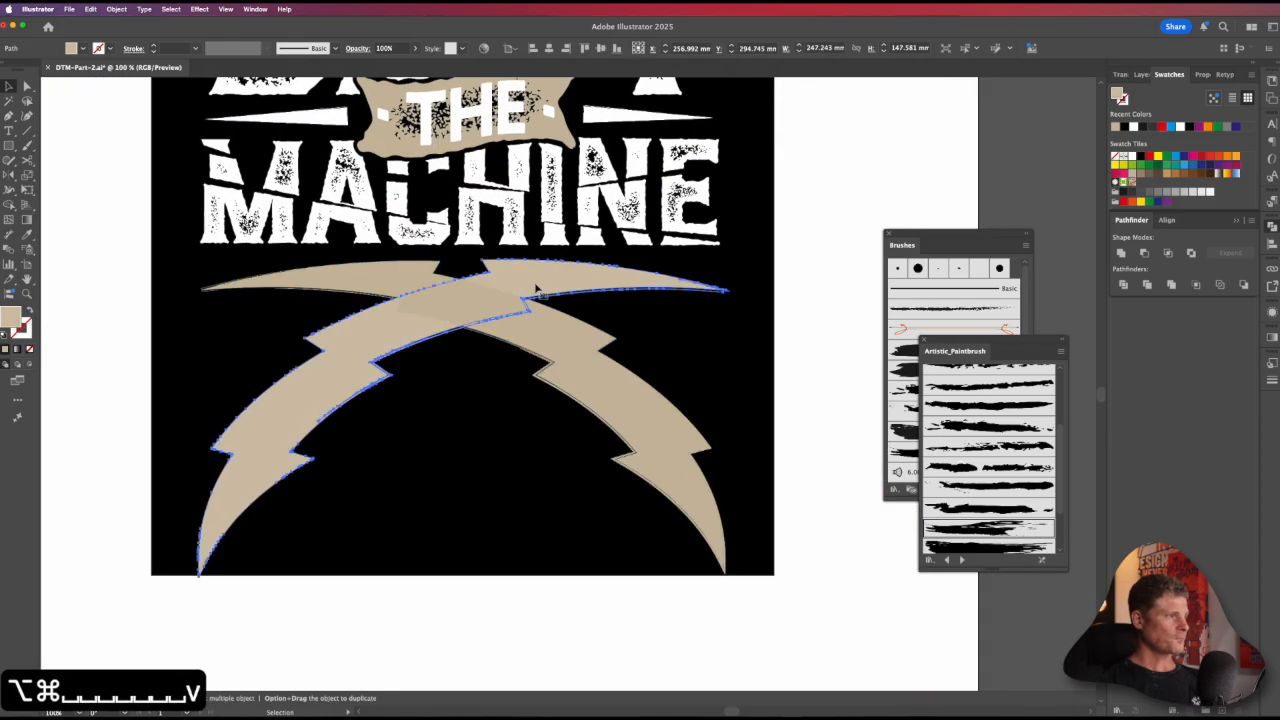
drag(528, 279, 520, 288)
key(a)
key(super+z)
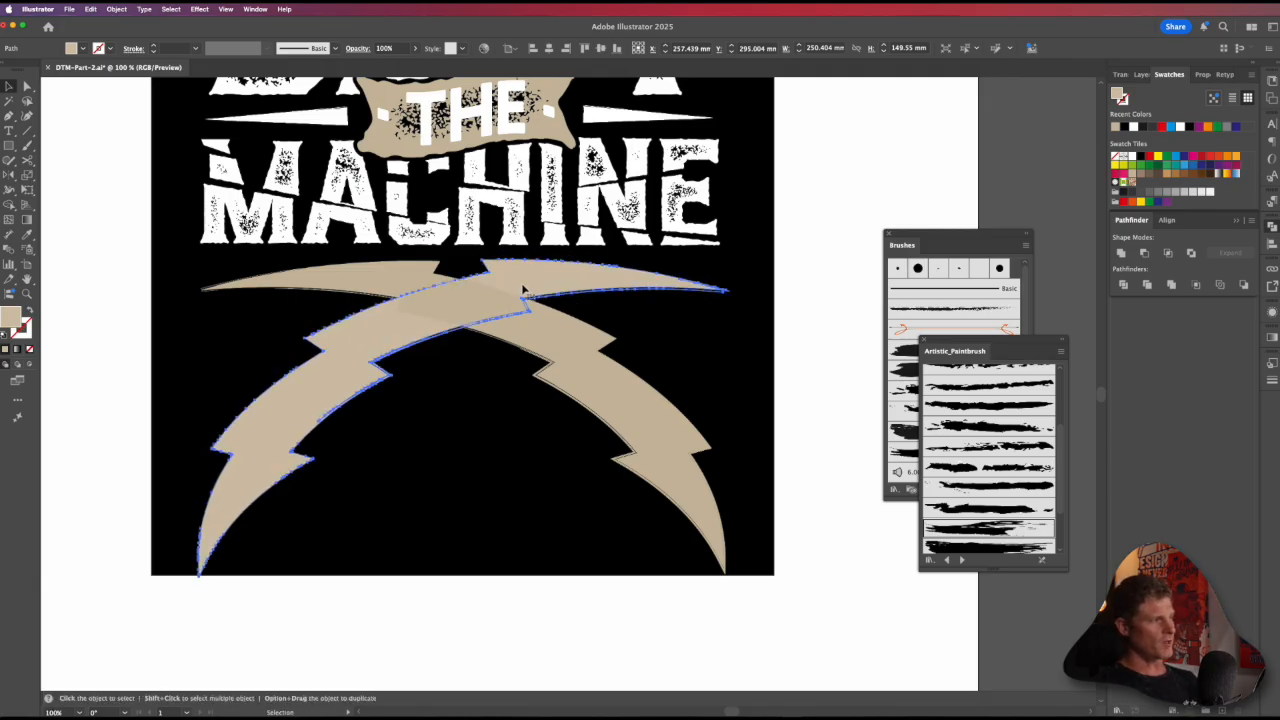
Step: Paste a copy of the front bolt directly in front and offset it about 4 mm rightward and downward
key(super+c)
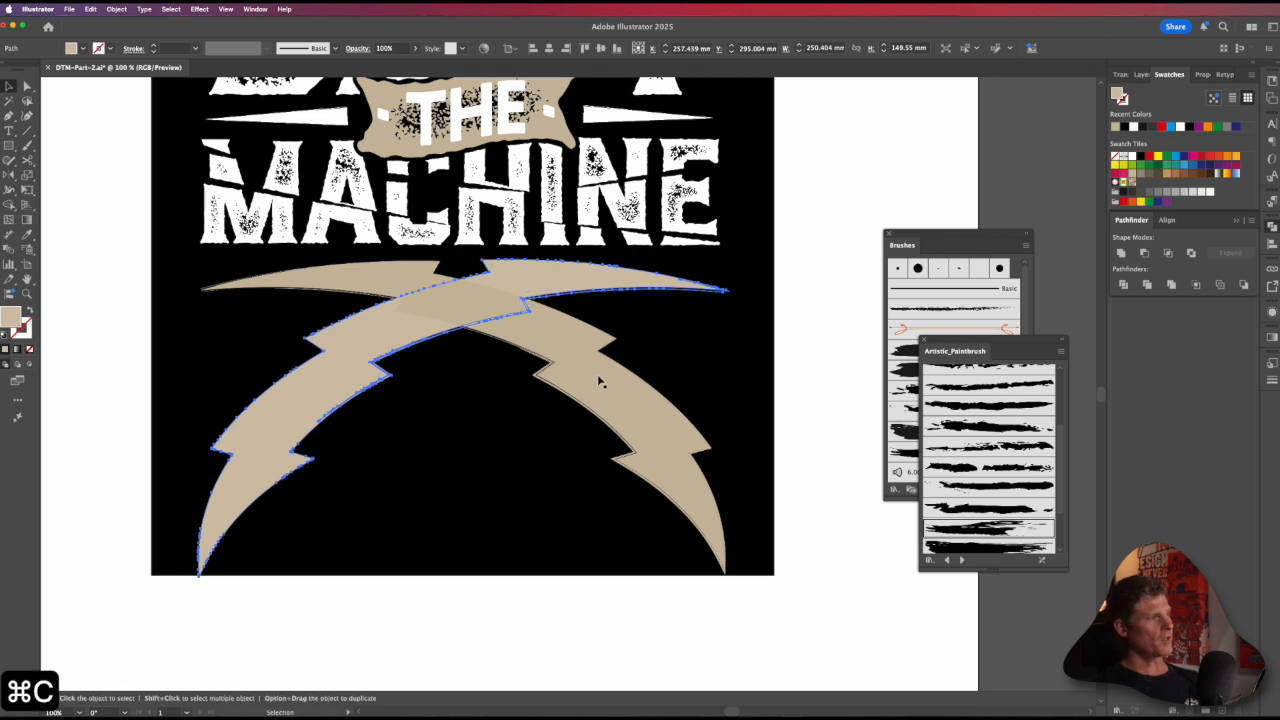
click(612, 393)
key(a)
key(super+f)
mouse_move(515, 287)
mouse_down()
mouse_move(509, 277)
mouse_move(532, 301)
mouse_up()
key(v)
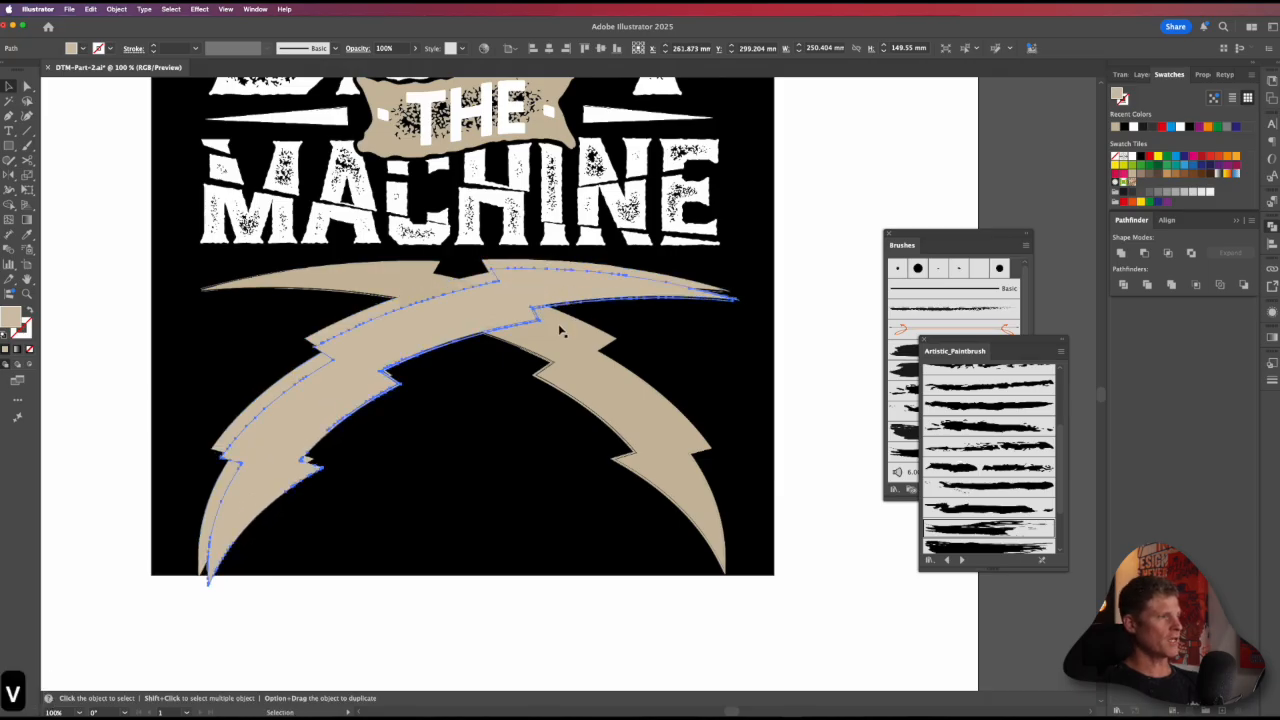
Step: Subtract the offset bolt copy from the rear bolt with Minus Front and deselect the result
shift+click(600, 385)
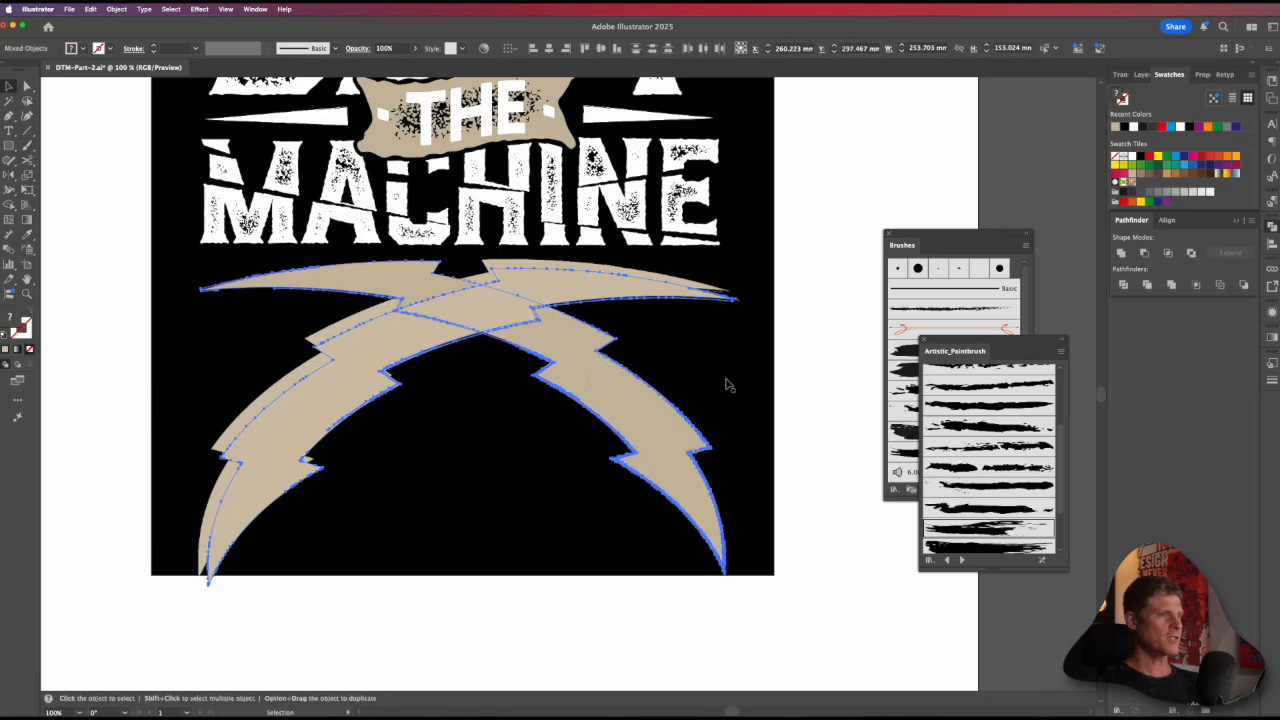
click(1145, 254)
click(820, 588)
key(z)
key(alt+super+0)
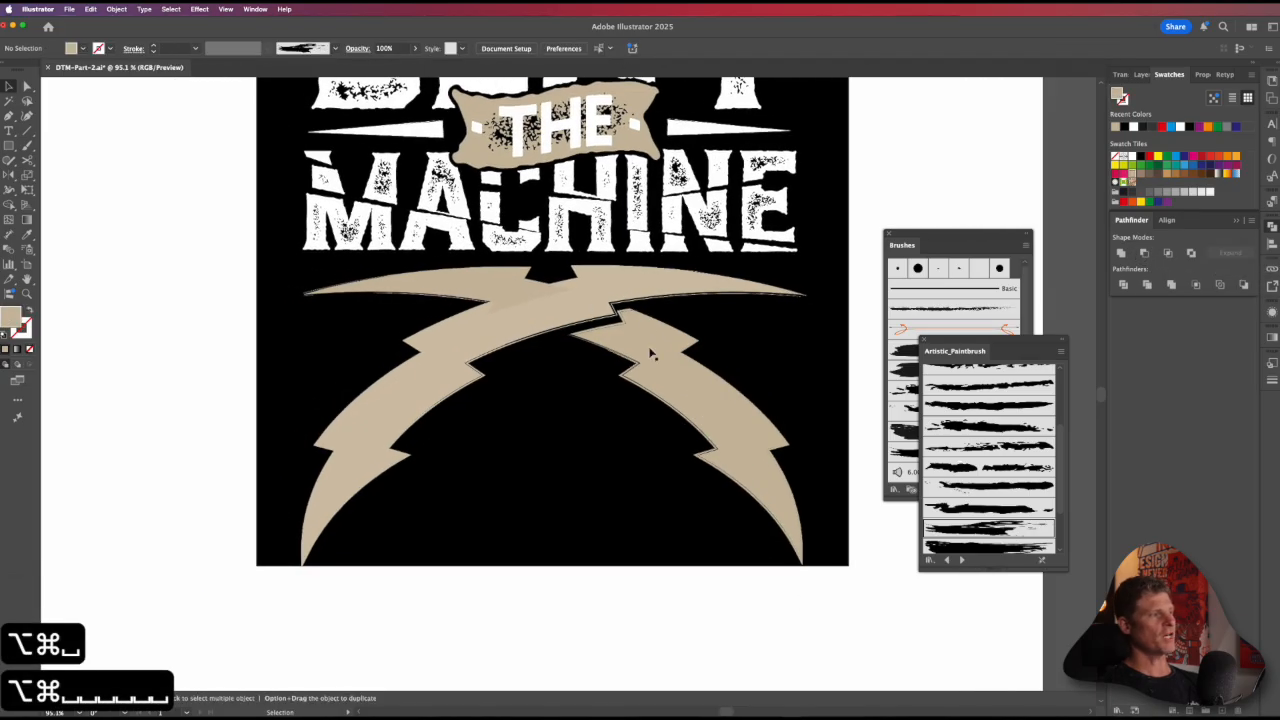
Step: Try pulling the cut bolt away from the front bolt and undo the move
drag(648, 357, 632, 409)
key(z)
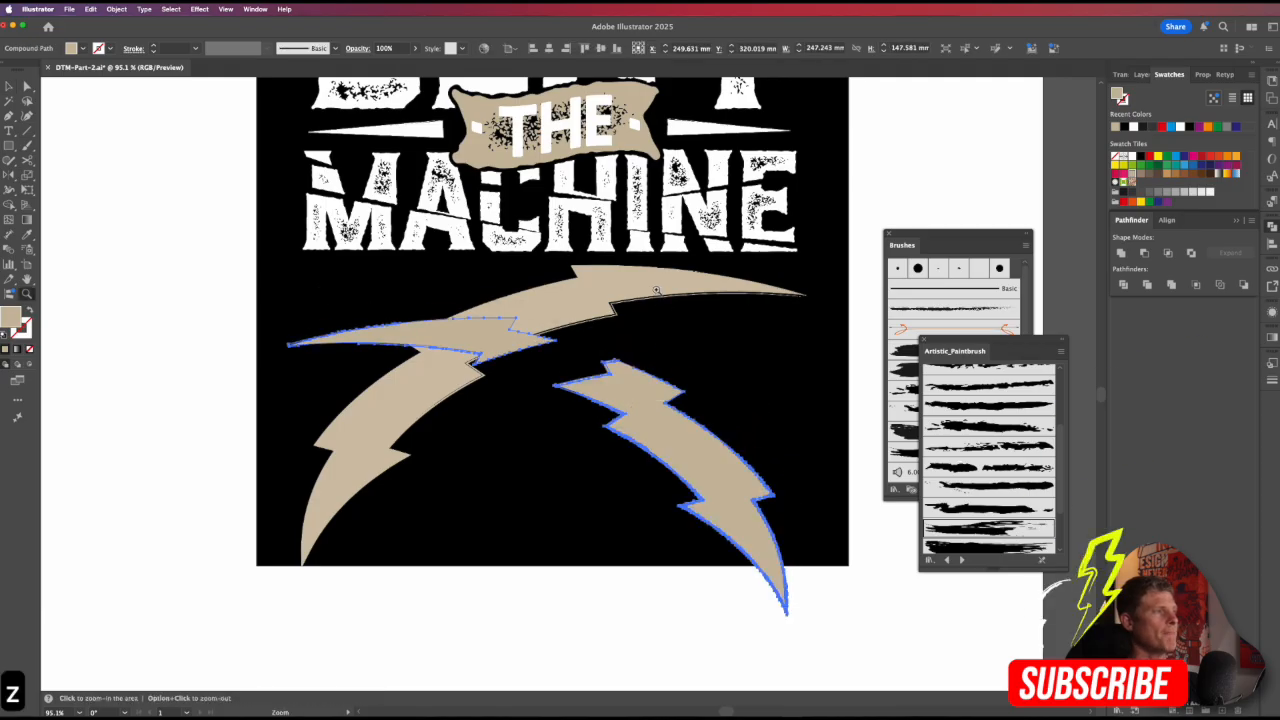
key(super+z)
Step: Fill both bolts with the same recent tan color and deselect them
key(v)
shift+click(640, 286)
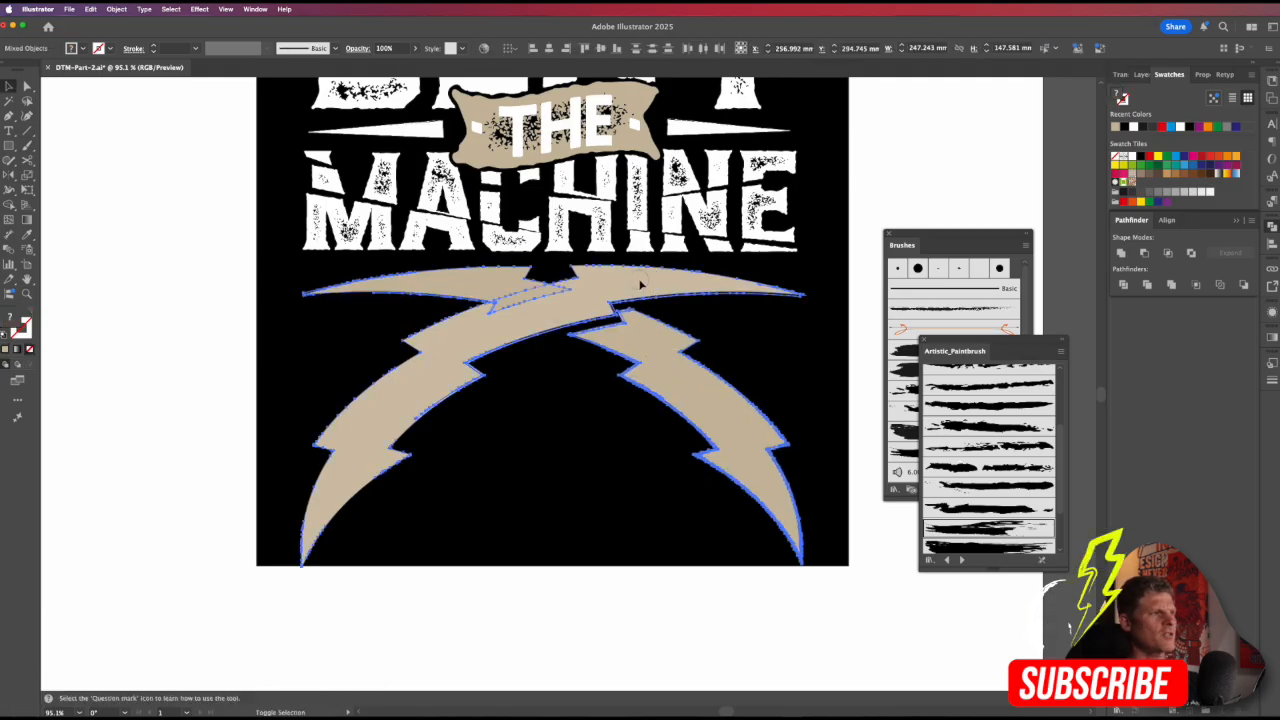
click(1116, 126)
click(777, 631)
Step: Examine how the crossed bolts and the gap between them look within the whole lettering design
alt+super+click(634, 352)
alt+super+click(634, 352)
alt+super+click(634, 352)
drag(537, 417, 555, 425)
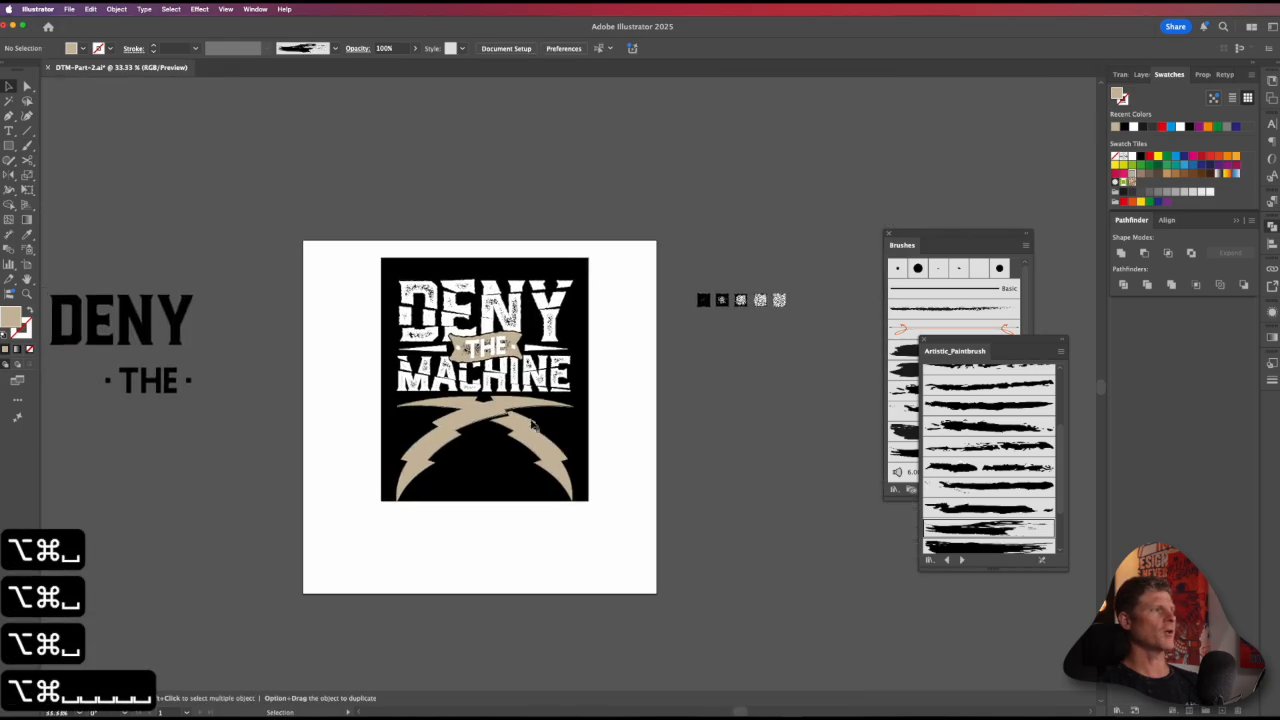
drag(617, 456, 599, 375)
drag(532, 370, 586, 377)
drag(586, 377, 553, 438)
key(v)
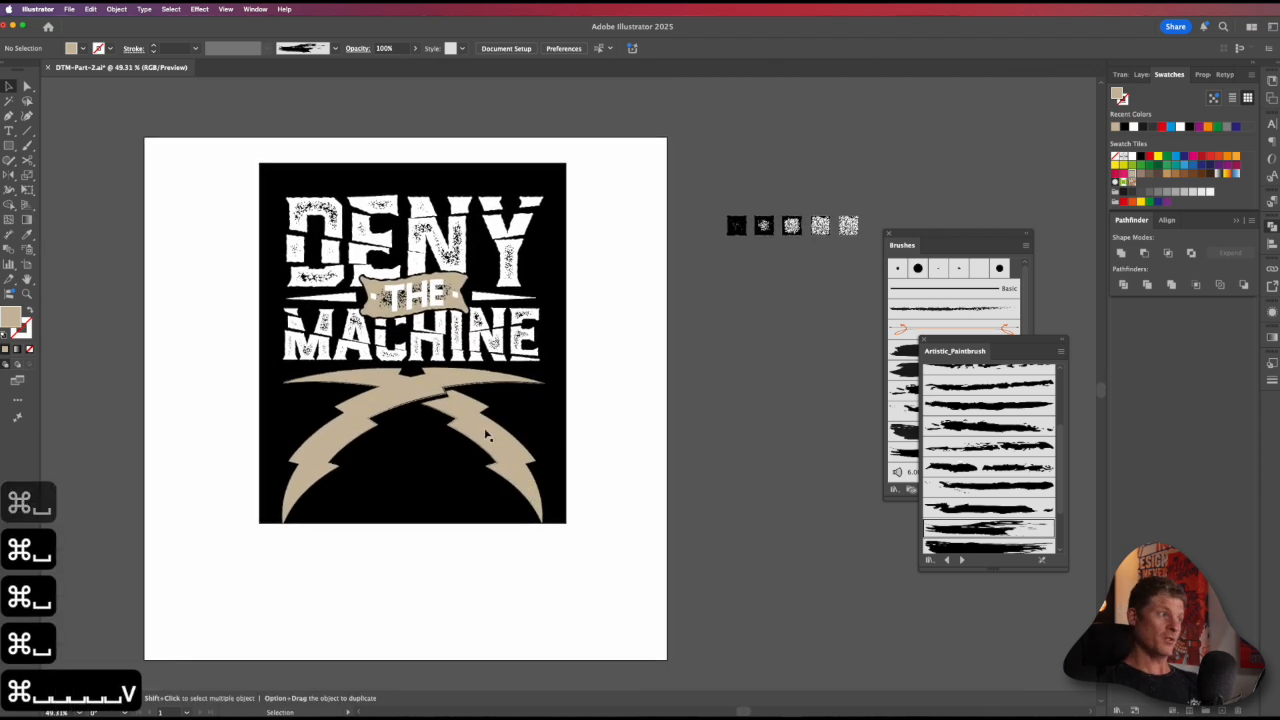
click(487, 434)
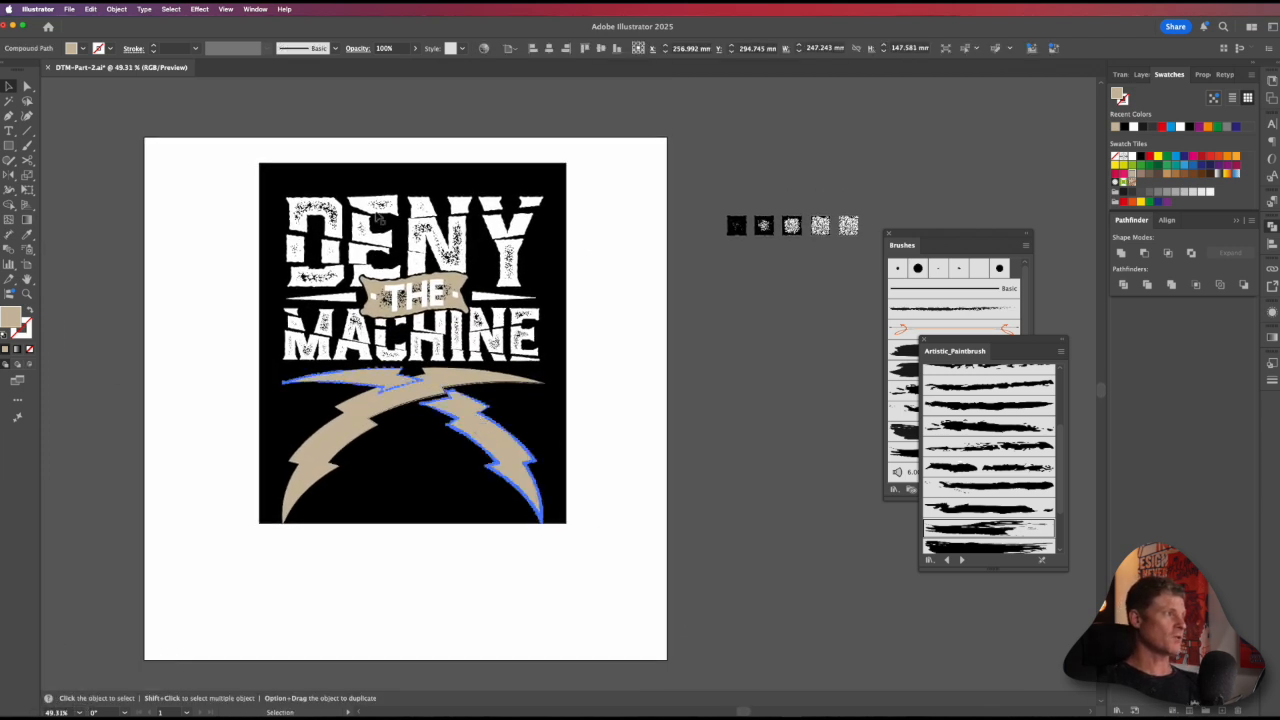
click(702, 432)
drag(664, 469, 577, 497)
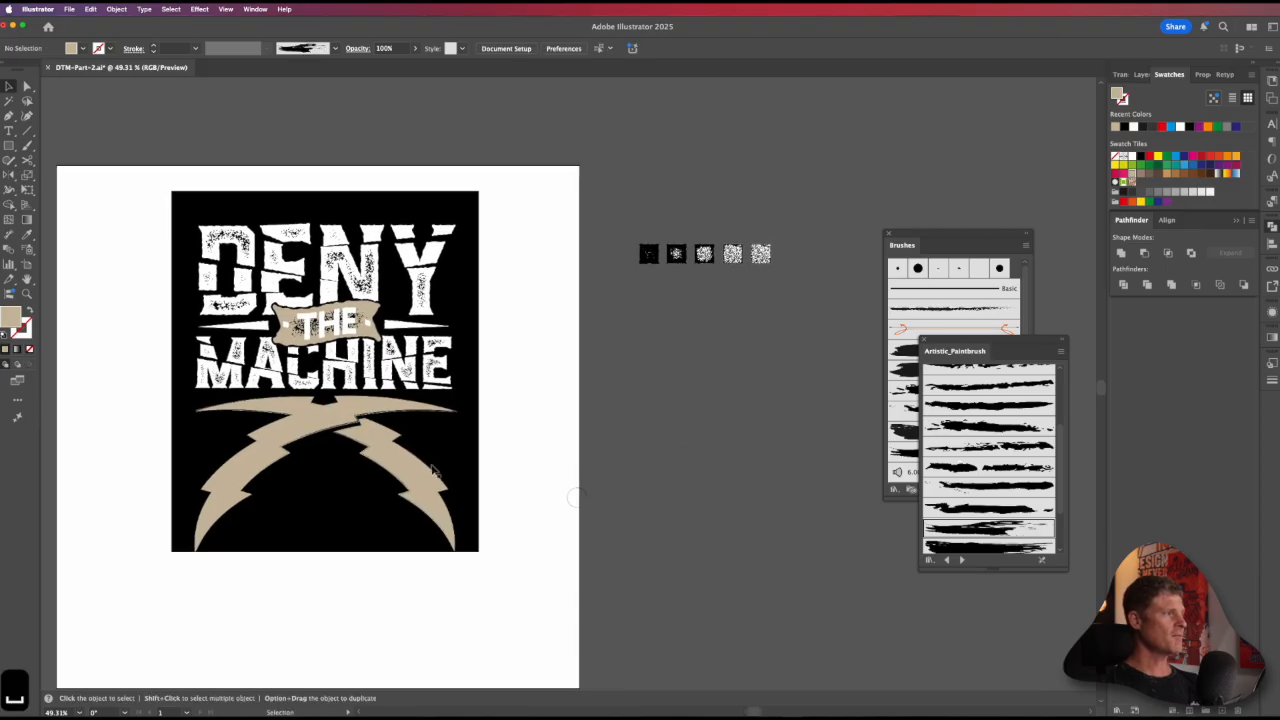
Step: Place the two bolts together outside the artboard, just beneath the row of distress texture squares
click(405, 452)
shift+click(350, 412)
alt+drag(350, 412, 785, 350)
drag(716, 305, 689, 296)
key(v)
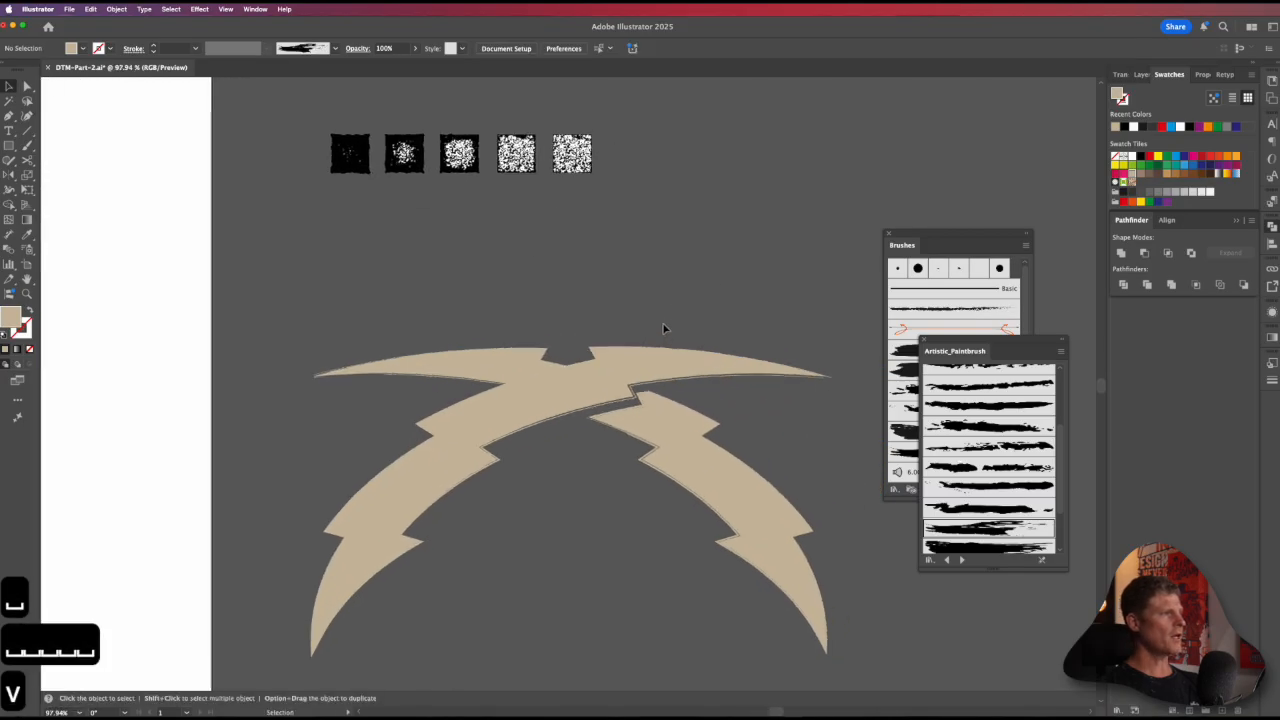
click(612, 393)
shift+click(471, 363)
drag(471, 363, 427, 225)
Step: Try the saved distress graphic styles on the cut bolt, settle on the 1 Distress style, and deselect it
click(465, 166)
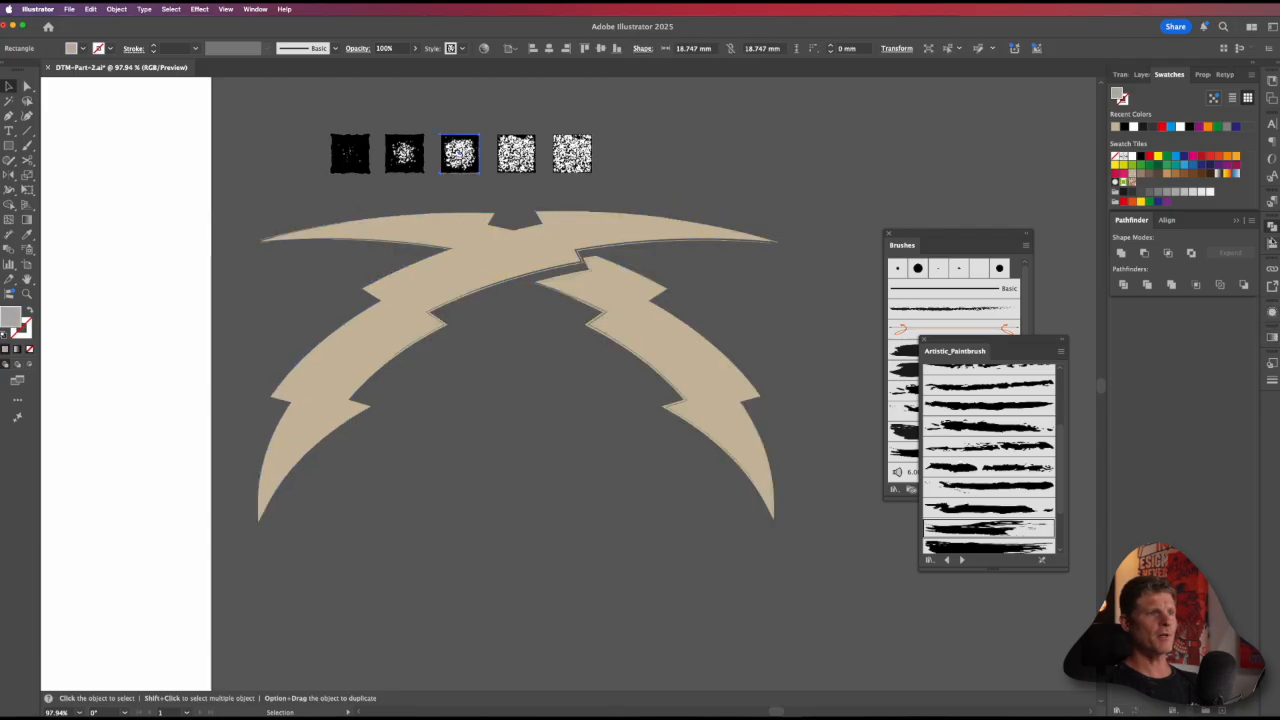
click(1272, 362)
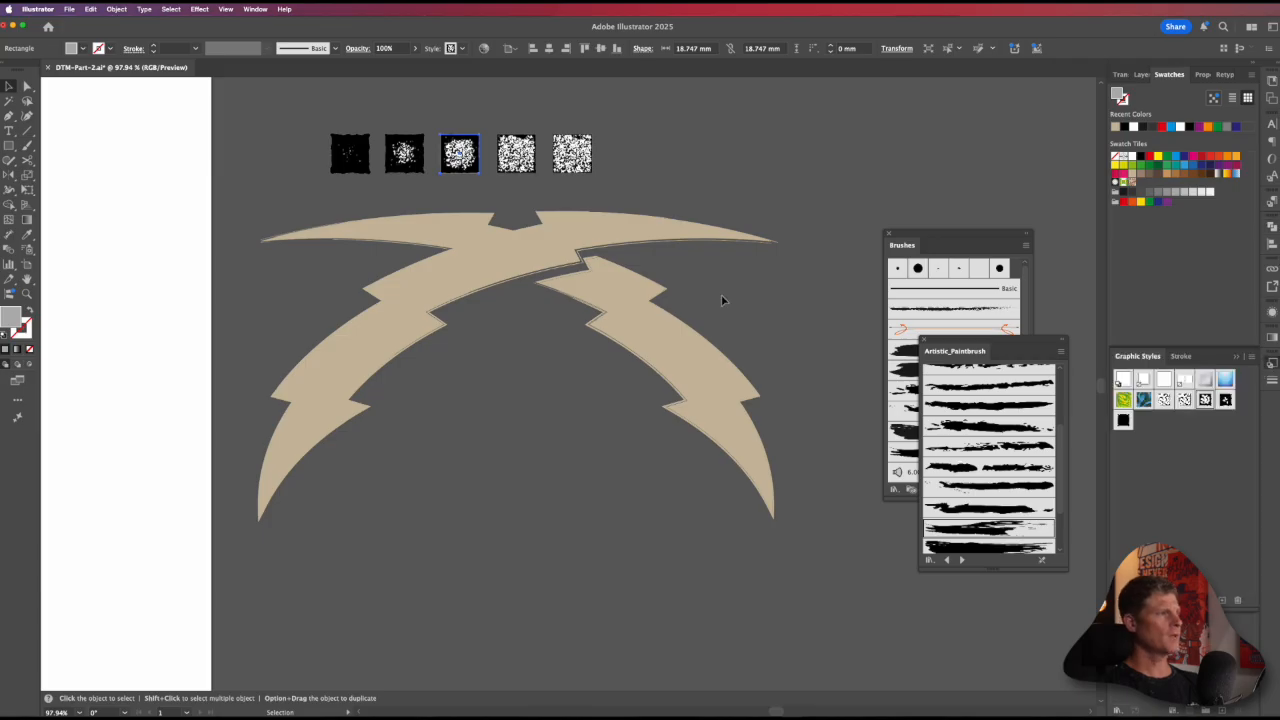
click(648, 316)
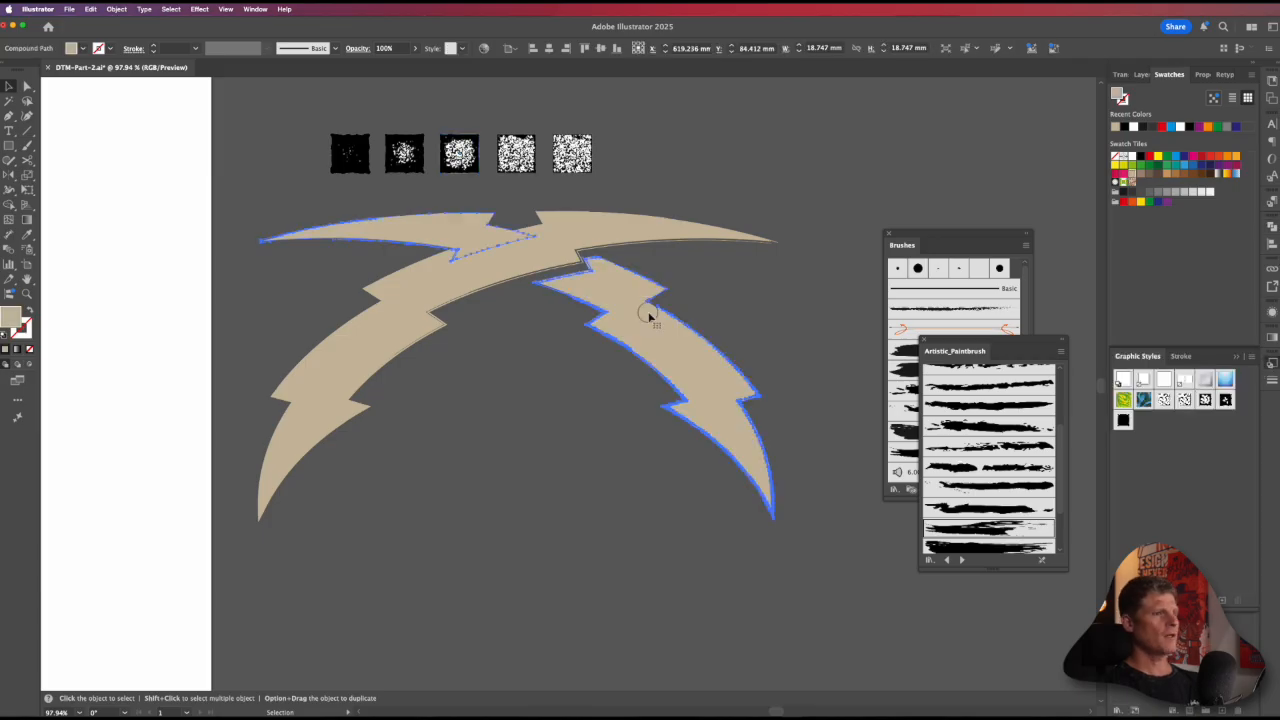
click(1204, 400)
click(1226, 400)
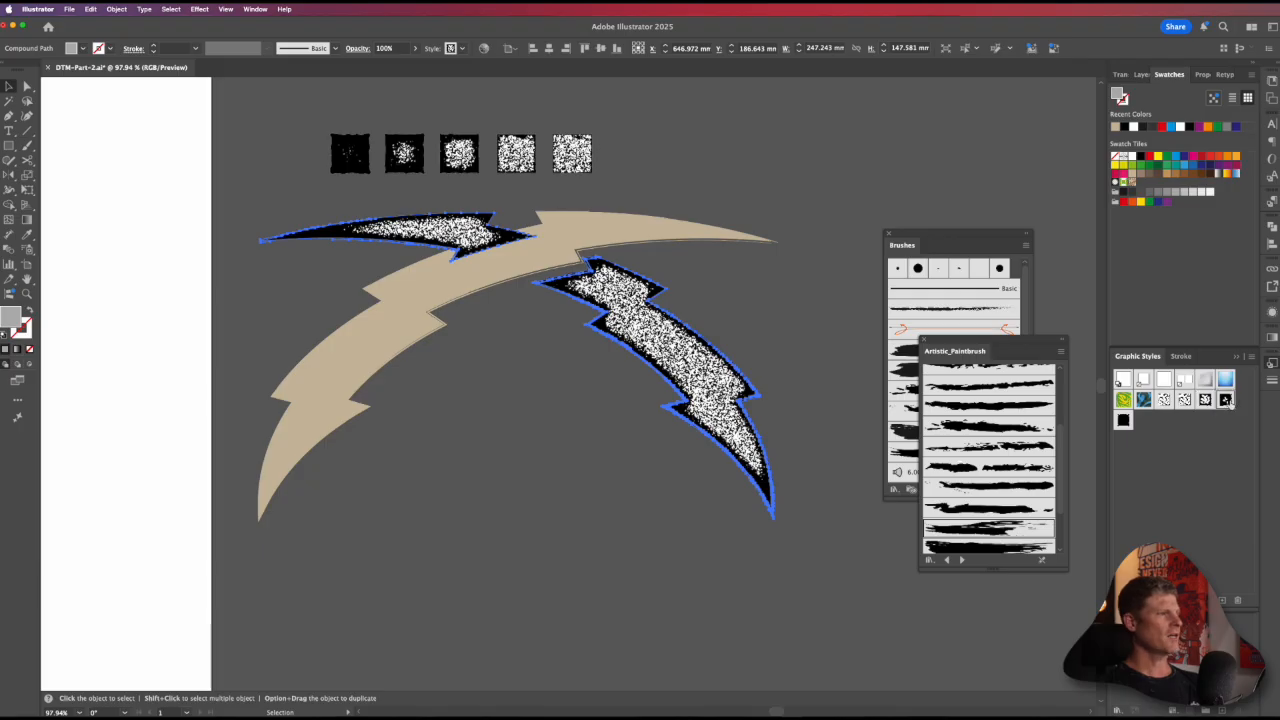
click(1123, 420)
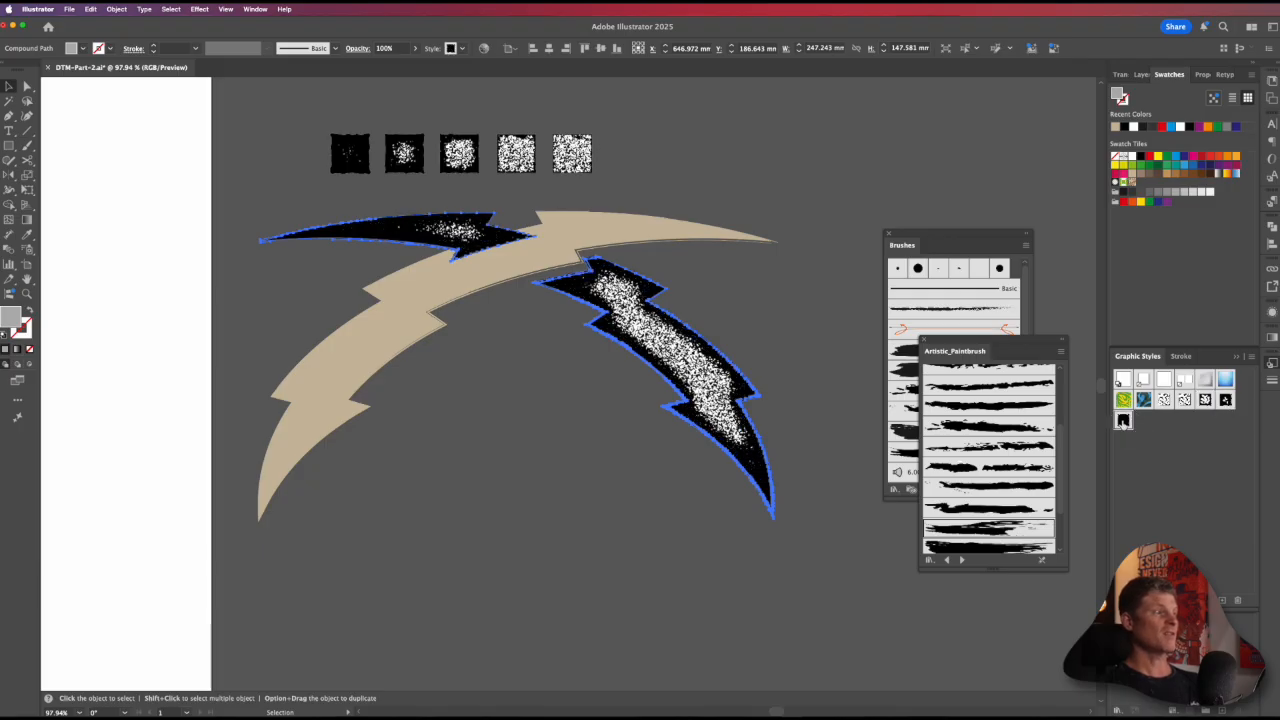
click(714, 300)
Step: Apply the same 1 Distress graphic style to the uncut front bolt
click(615, 246)
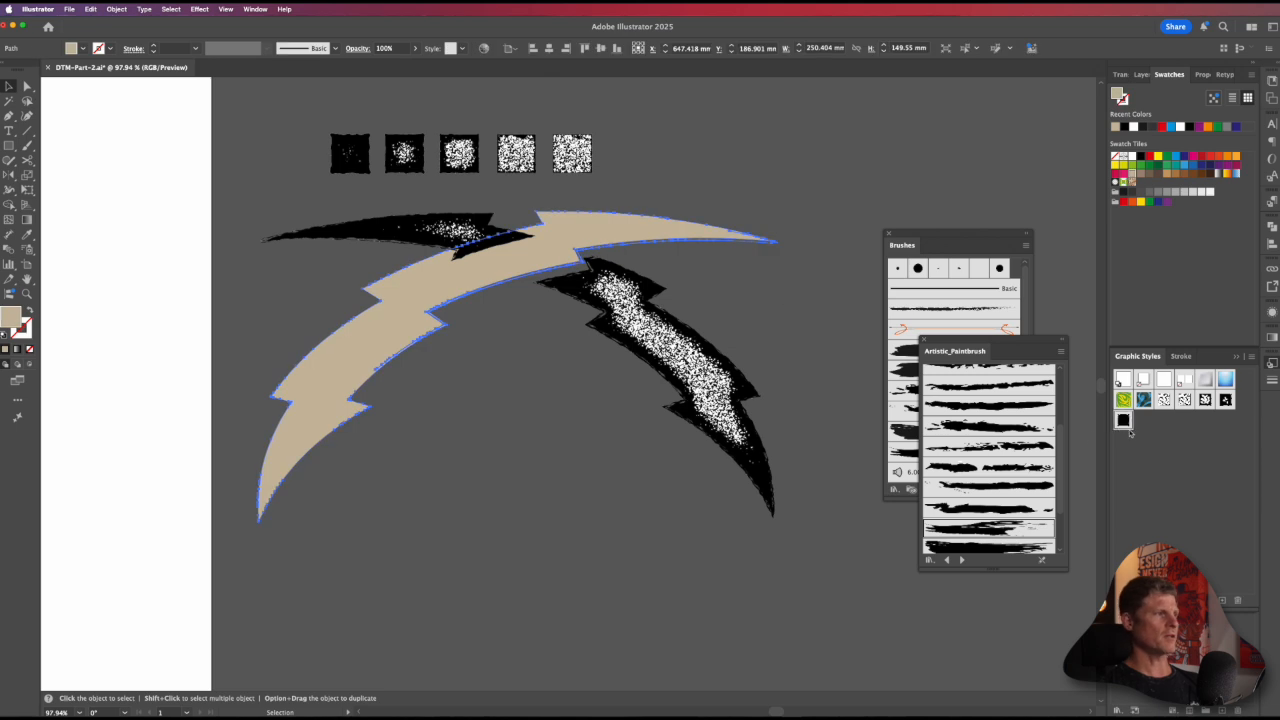
click(789, 339)
click(596, 225)
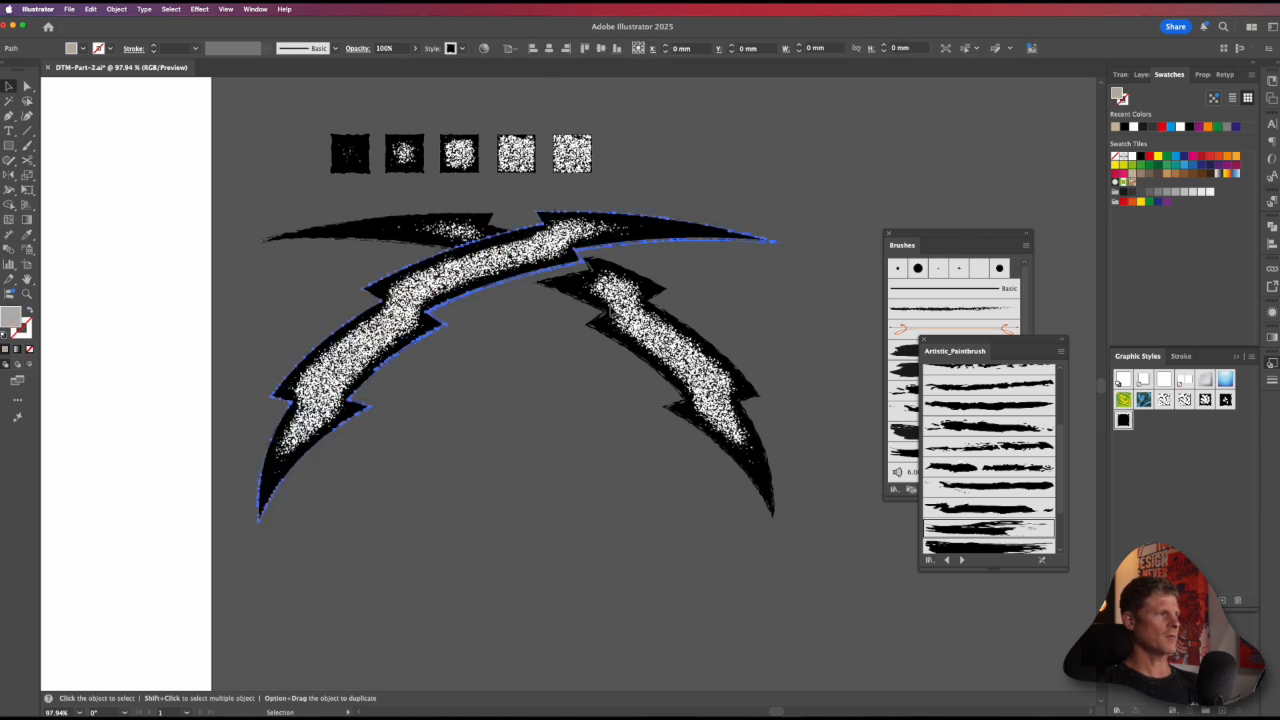
Step: Expand the front bolt's distressed appearance, vectorize it with Image Trace despite the large image size, and deselect it
scroll(752, 290, up, 3)
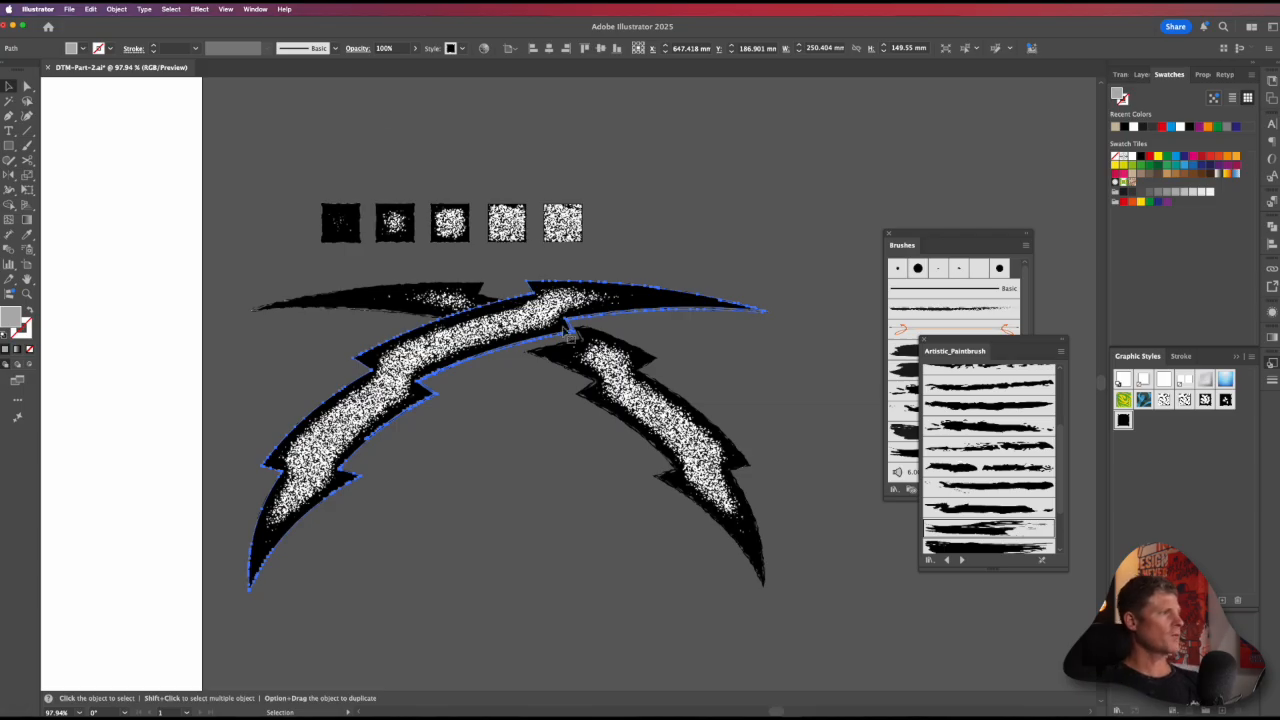
click(127, 8)
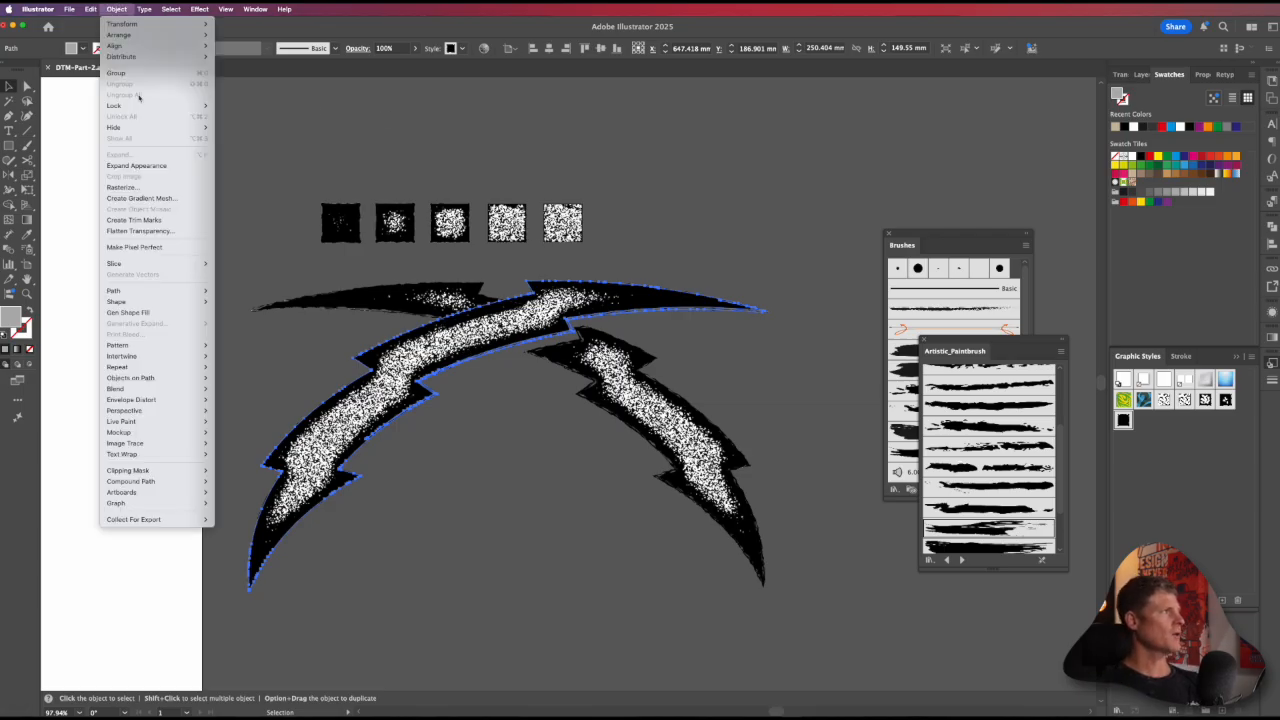
click(150, 170)
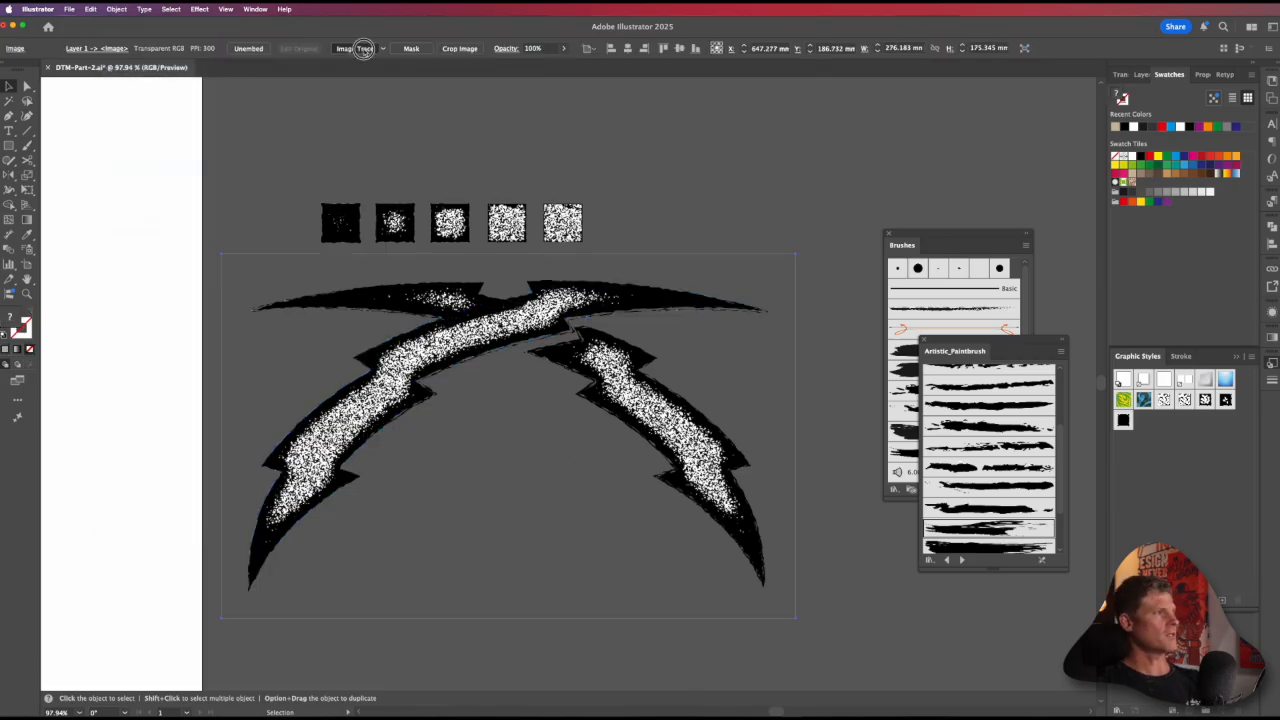
click(364, 49)
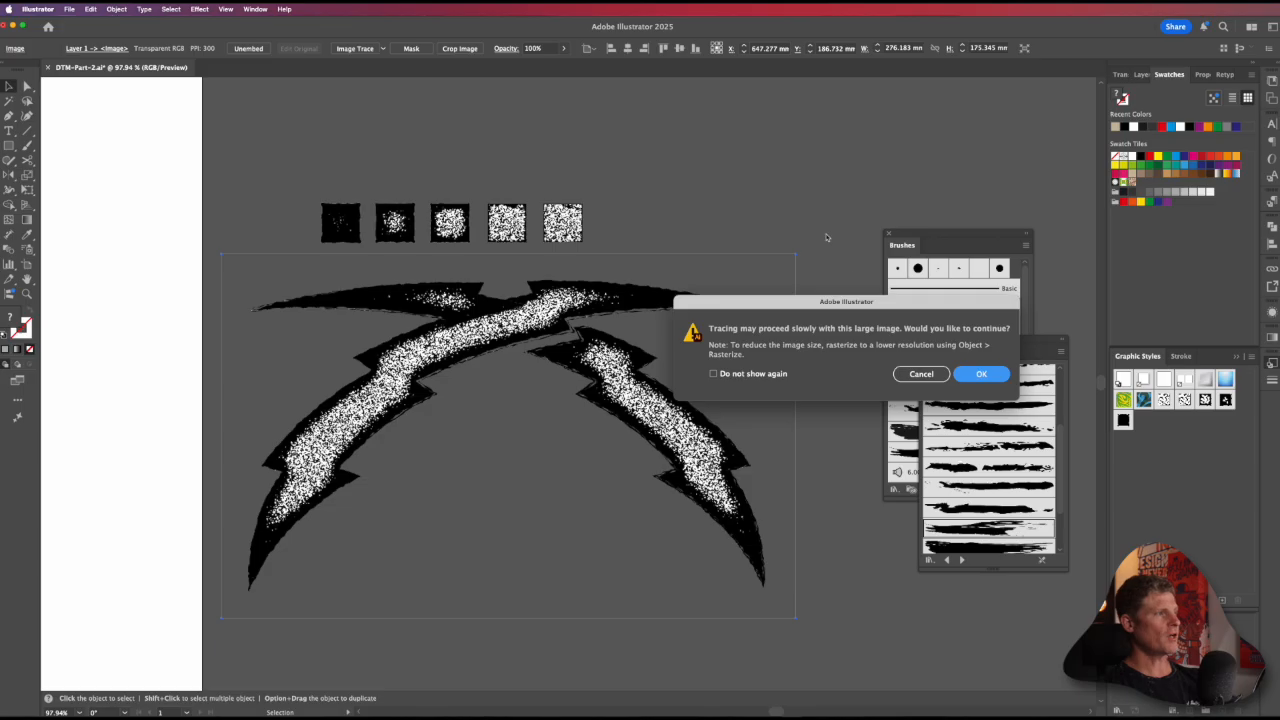
click(979, 374)
click(750, 203)
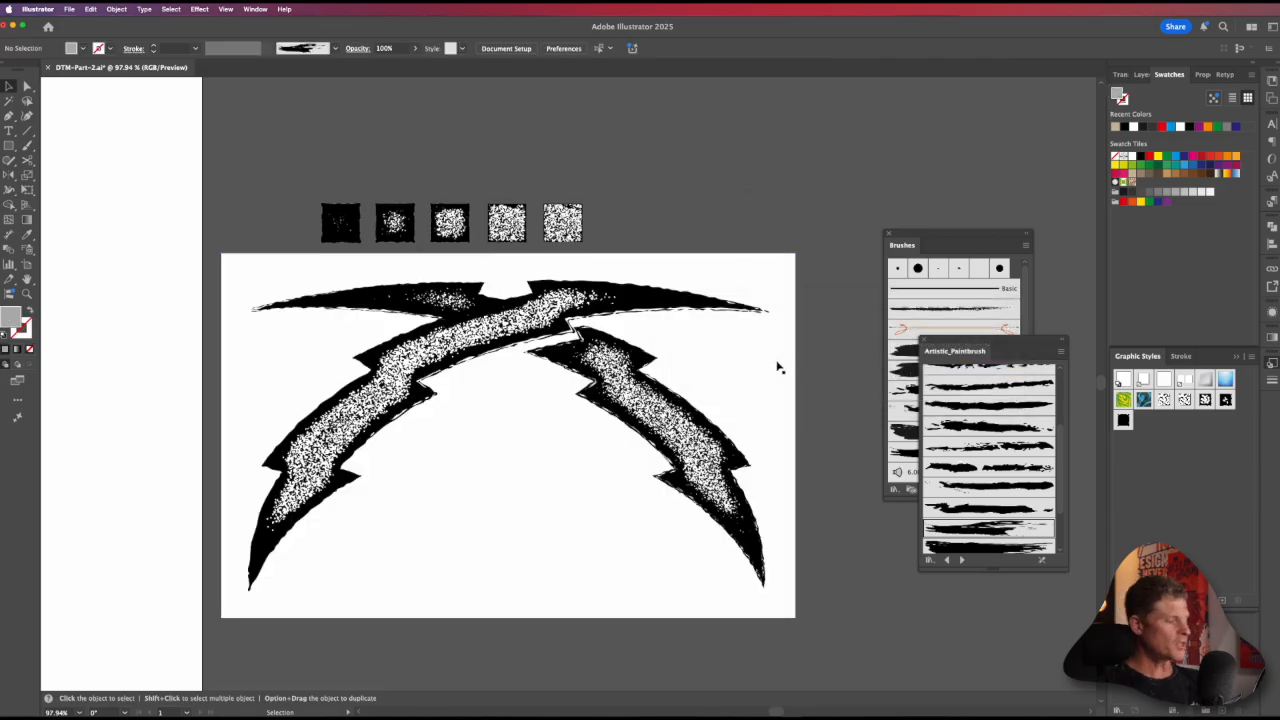
Step: Try to delete the white background around the traced front bolt and undo the deletion
key(a)
click(743, 401)
key(BackSpace)
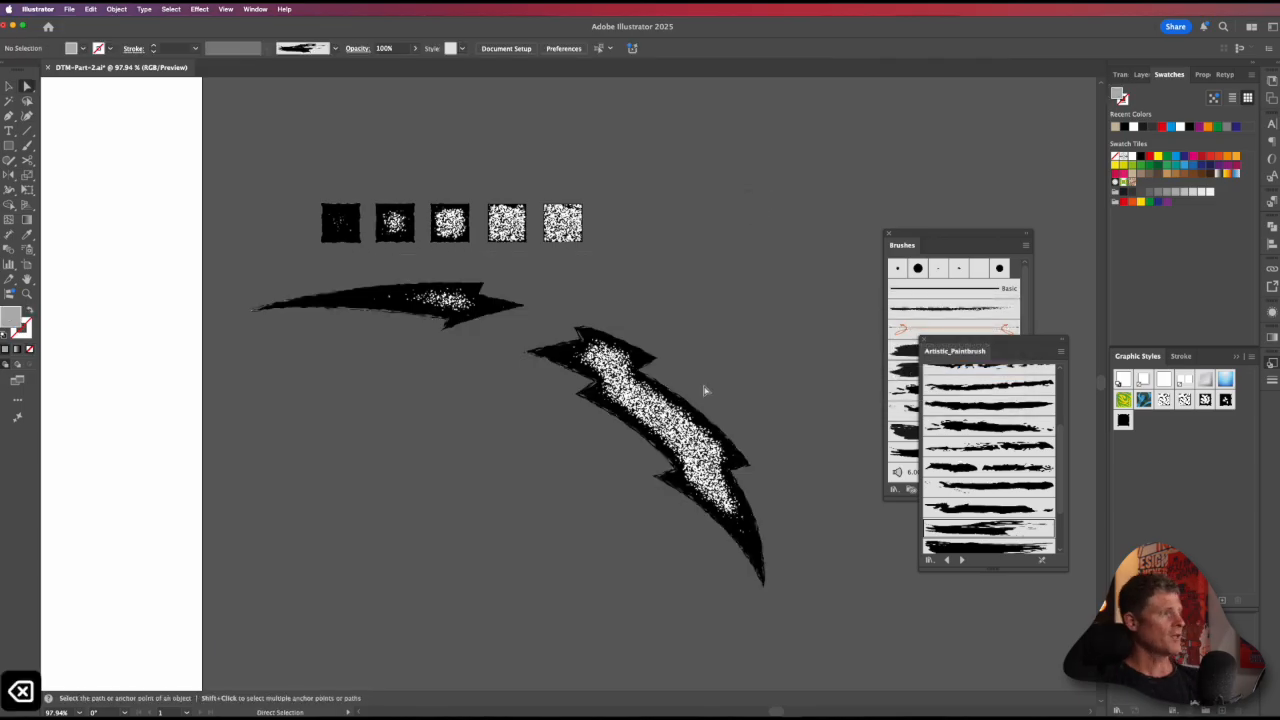
key(super+z)
key(v)
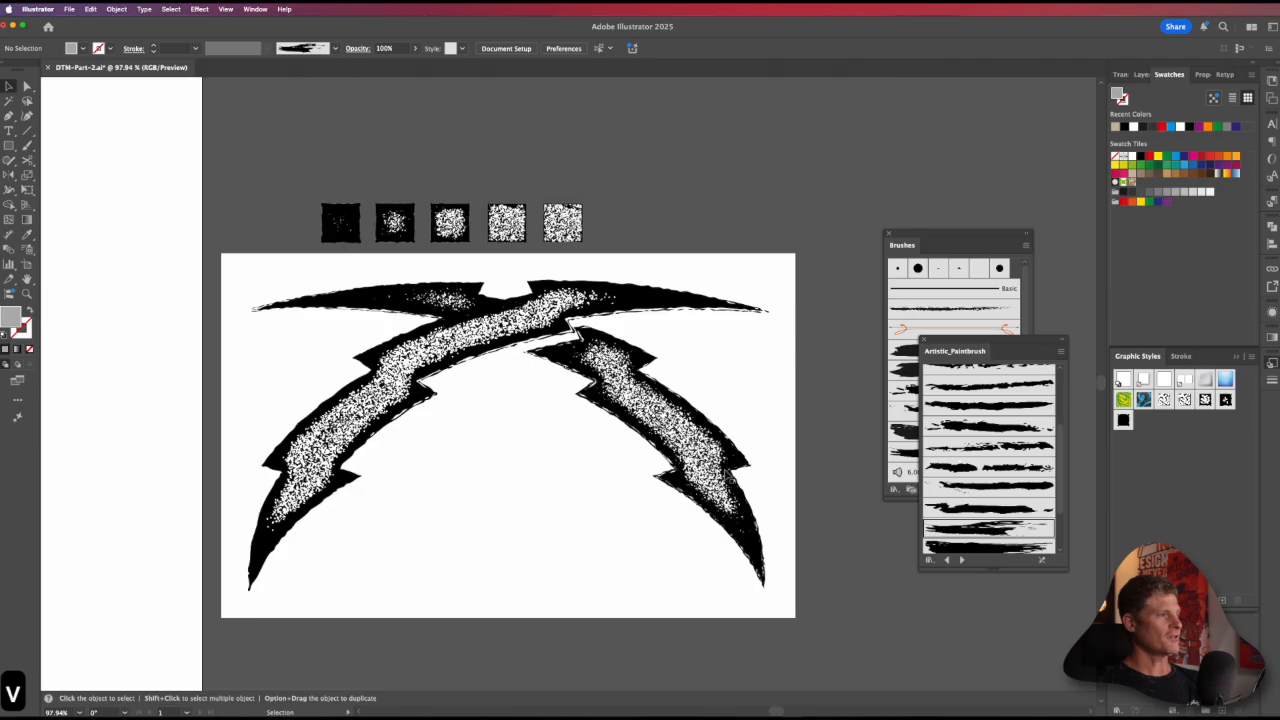
click(740, 395)
click(666, 171)
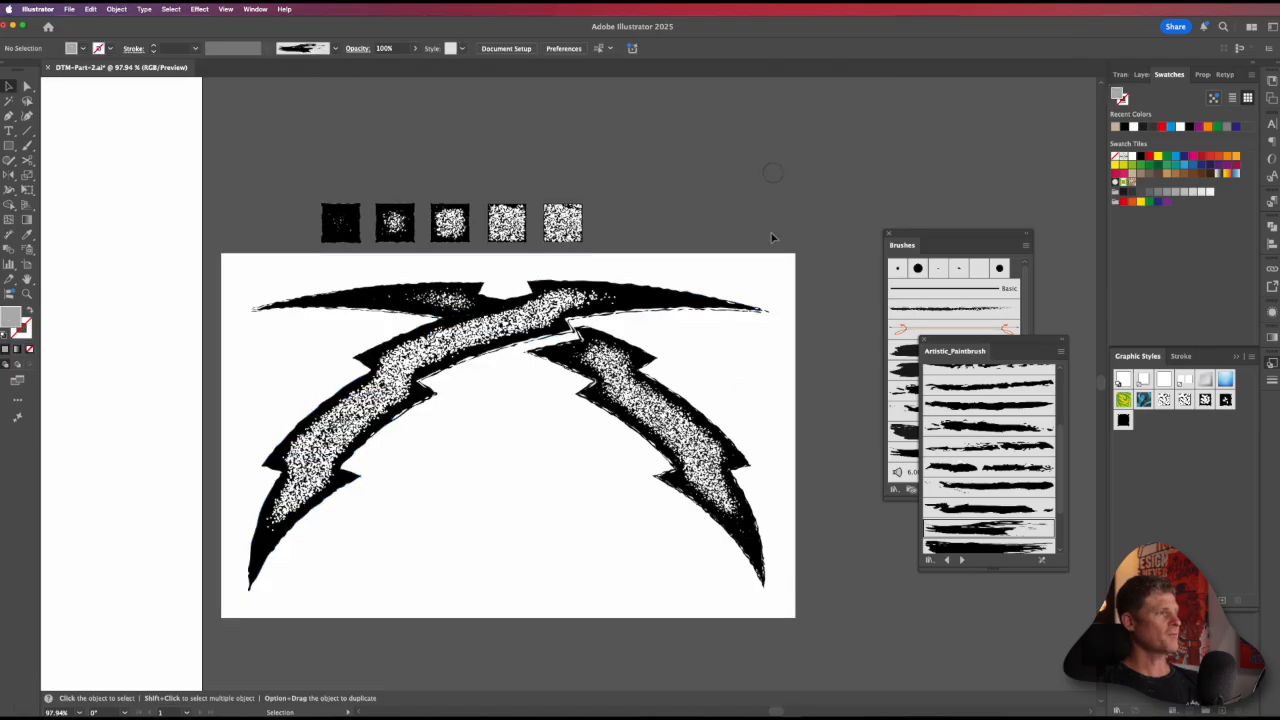
Step: Directly select the white background shape around the traced front bolt and delete it
key(a)
click(690, 272)
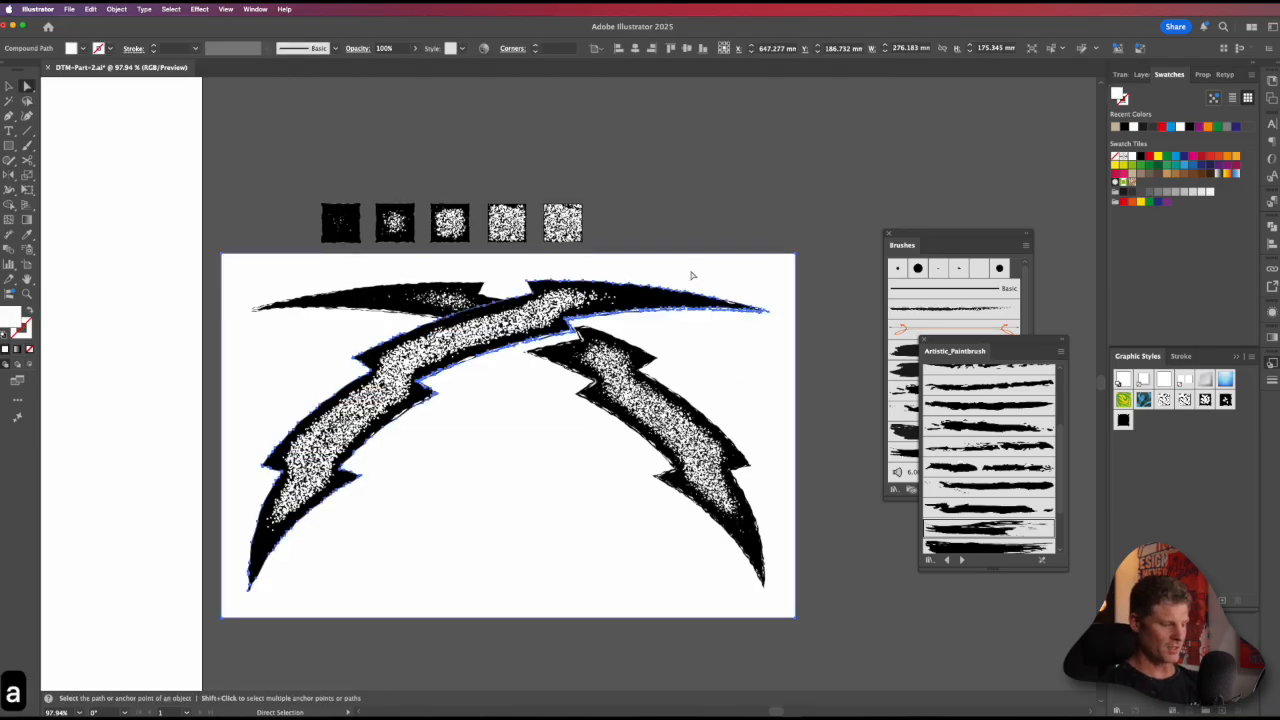
key(BackSpace)
key(BackSpace)
Step: Try moving the cut back bolt away from the traced front bolt and undo the moves
key(v)
click(689, 392)
drag(689, 392, 603, 432)
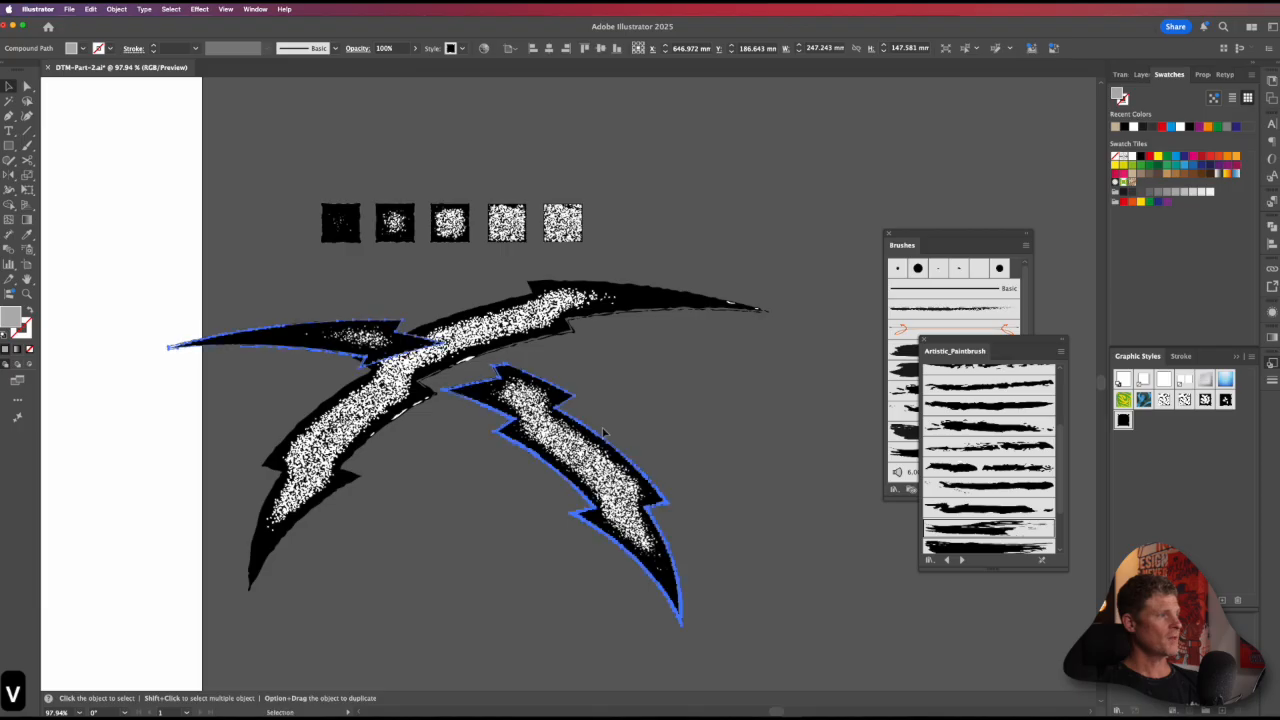
key(super+z)
key(super+z)
click(652, 237)
key(super+z)
key(v)
click(606, 333)
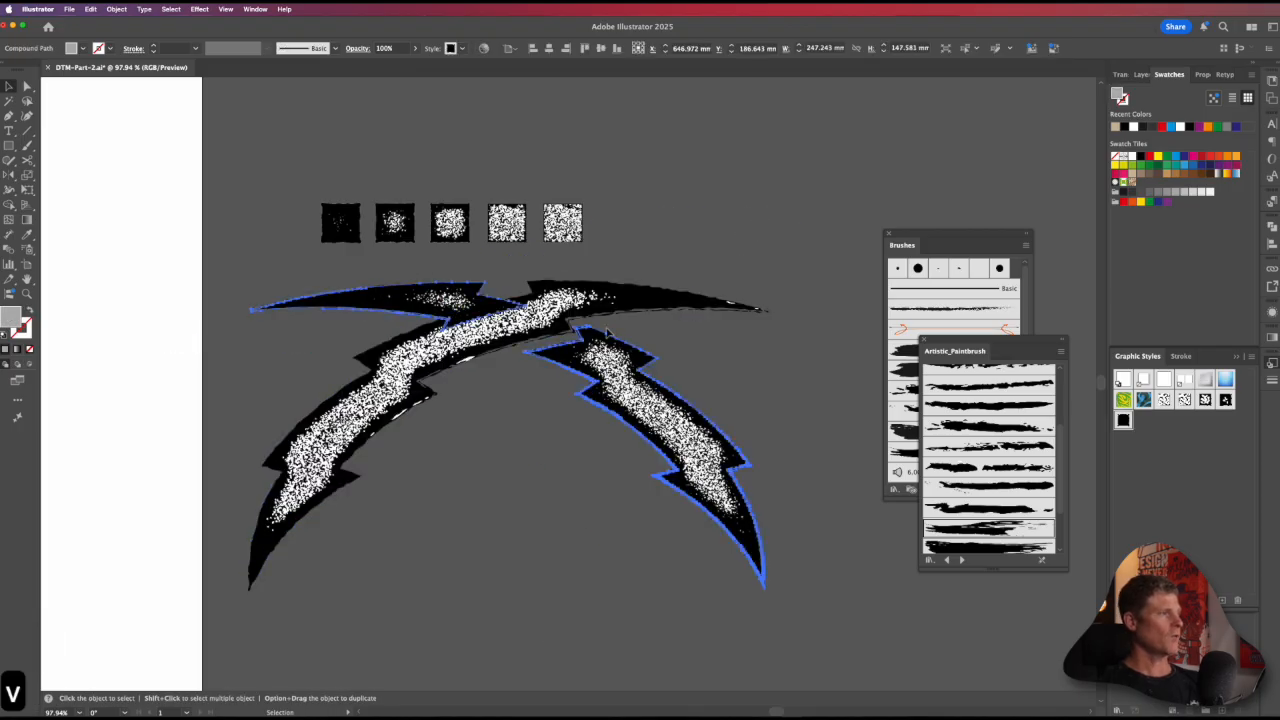
click(735, 354)
drag(675, 394, 775, 347)
key(super+z)
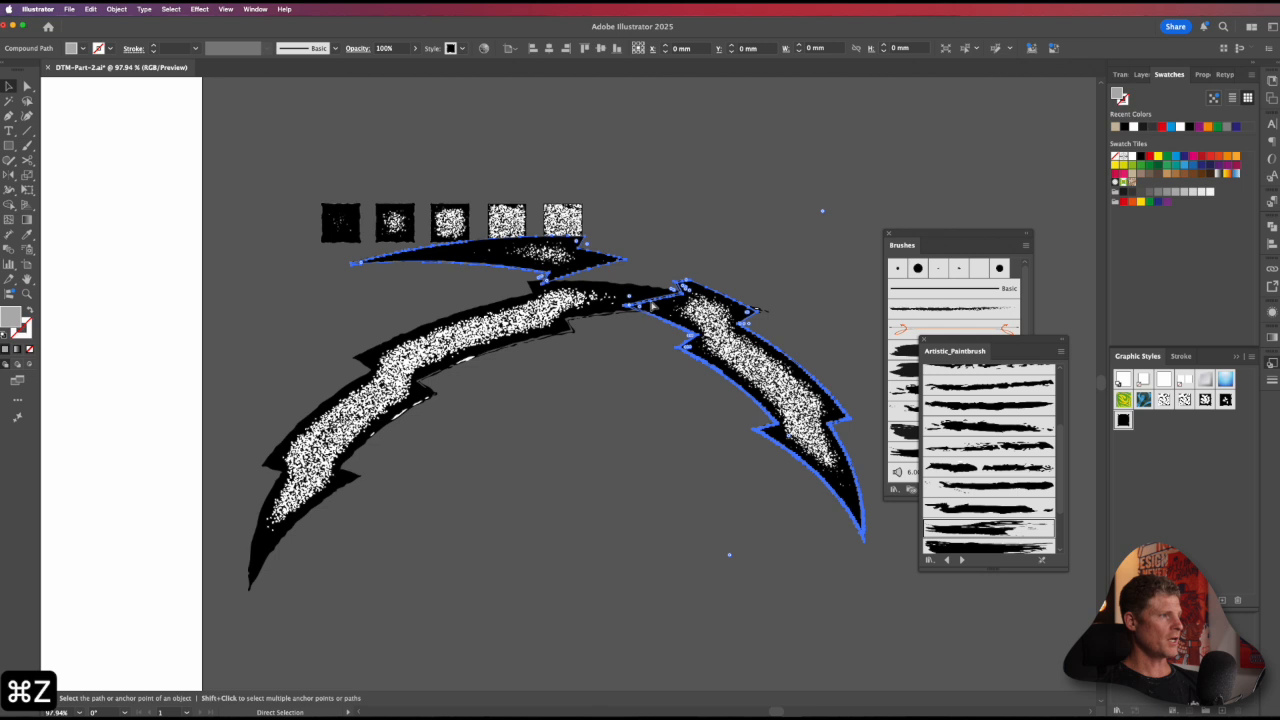
key(super+z)
Step: Ungroup the traced front bolt, test whether its black shape moves apart from the white texture, and undo that move
key(shift+super+g)
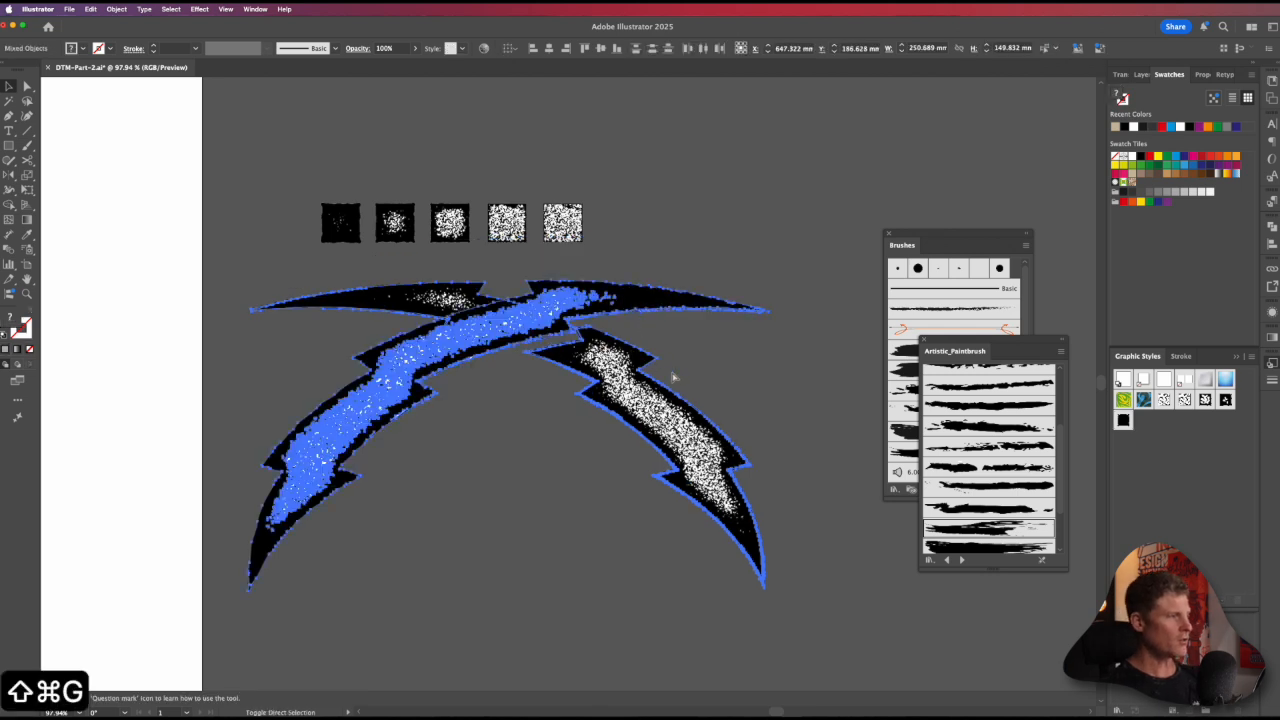
click(673, 377)
drag(665, 300, 921, 127)
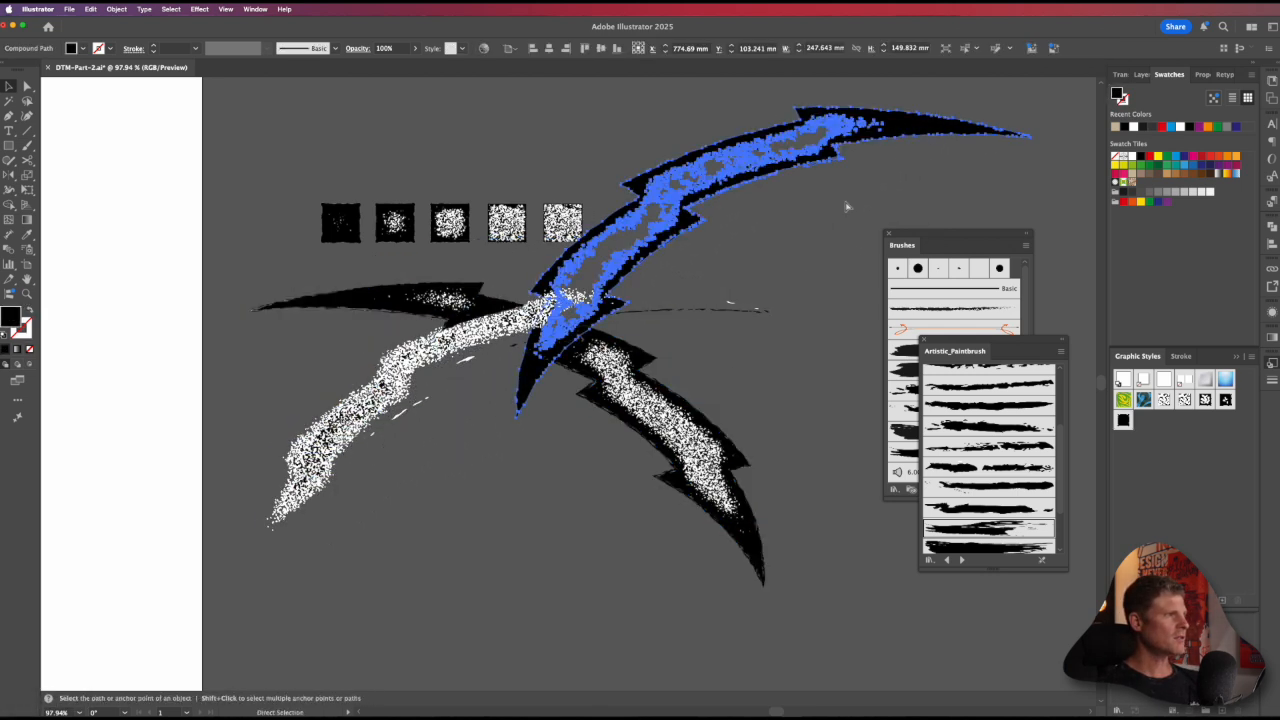
key(super+z)
click(547, 468)
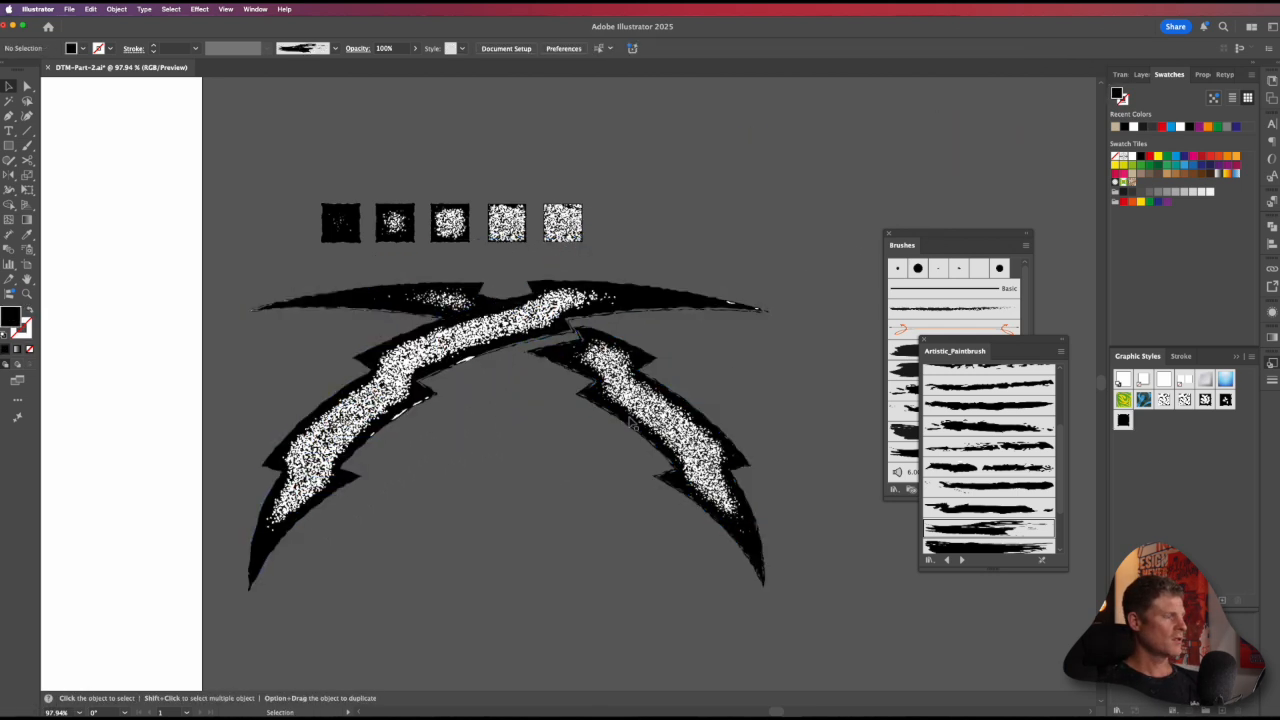
Step: Select a white piece of the letter Y, extend the selection to everything with the same fill color, and lock it
alt+super+click(446, 402)
alt+super+click(446, 402)
alt+super+click(446, 402)
drag(583, 443, 405, 436)
drag(488, 340, 565, 383)
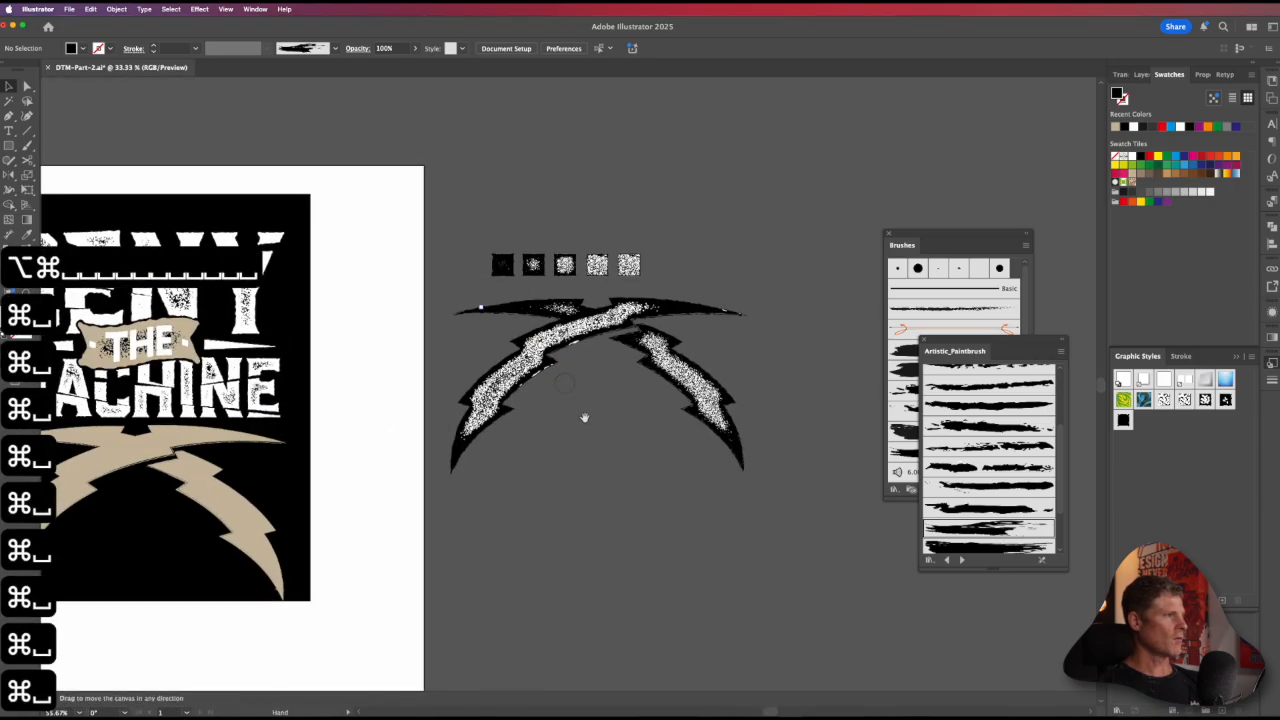
drag(583, 447, 516, 502)
drag(209, 366, 562, 357)
key(v)
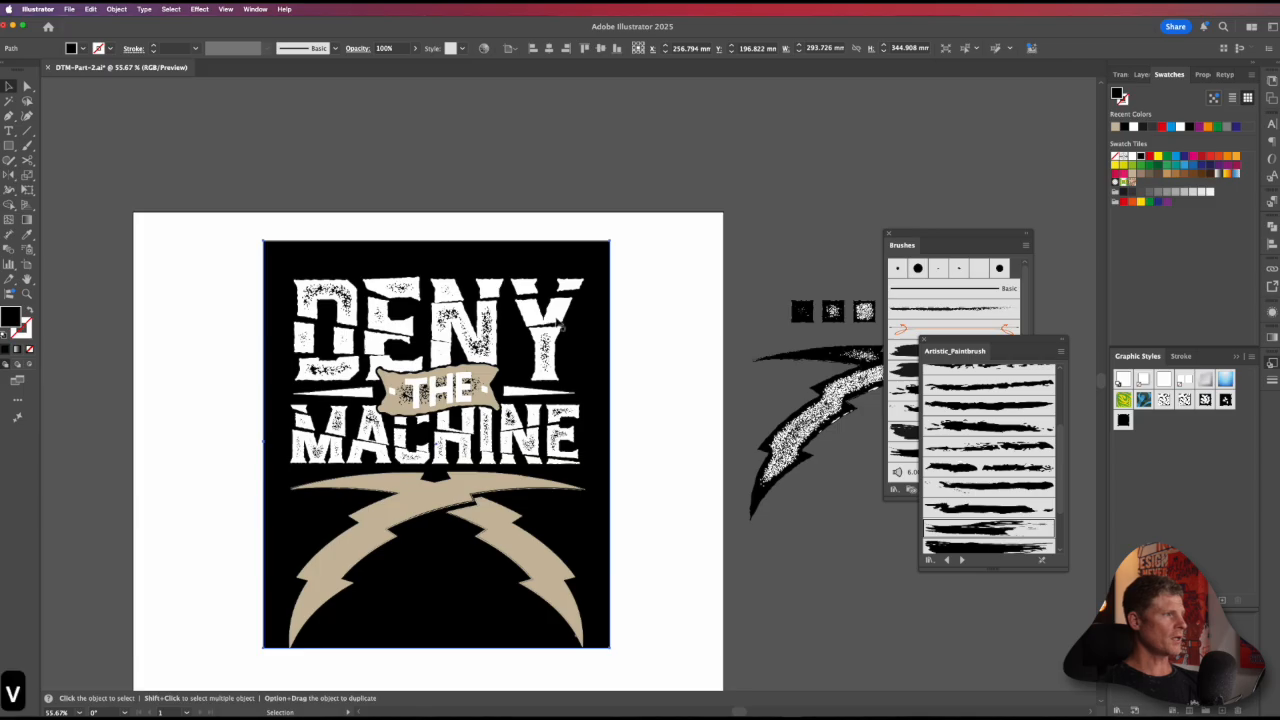
click(545, 322)
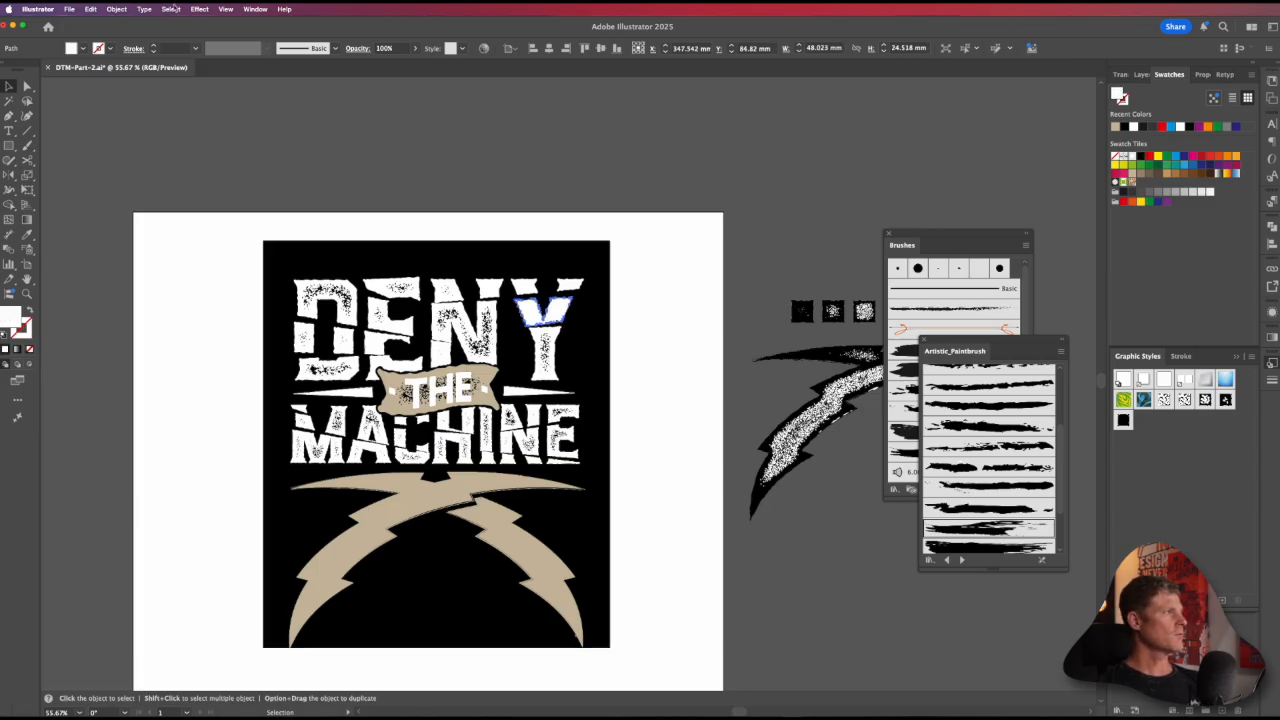
click(172, 8)
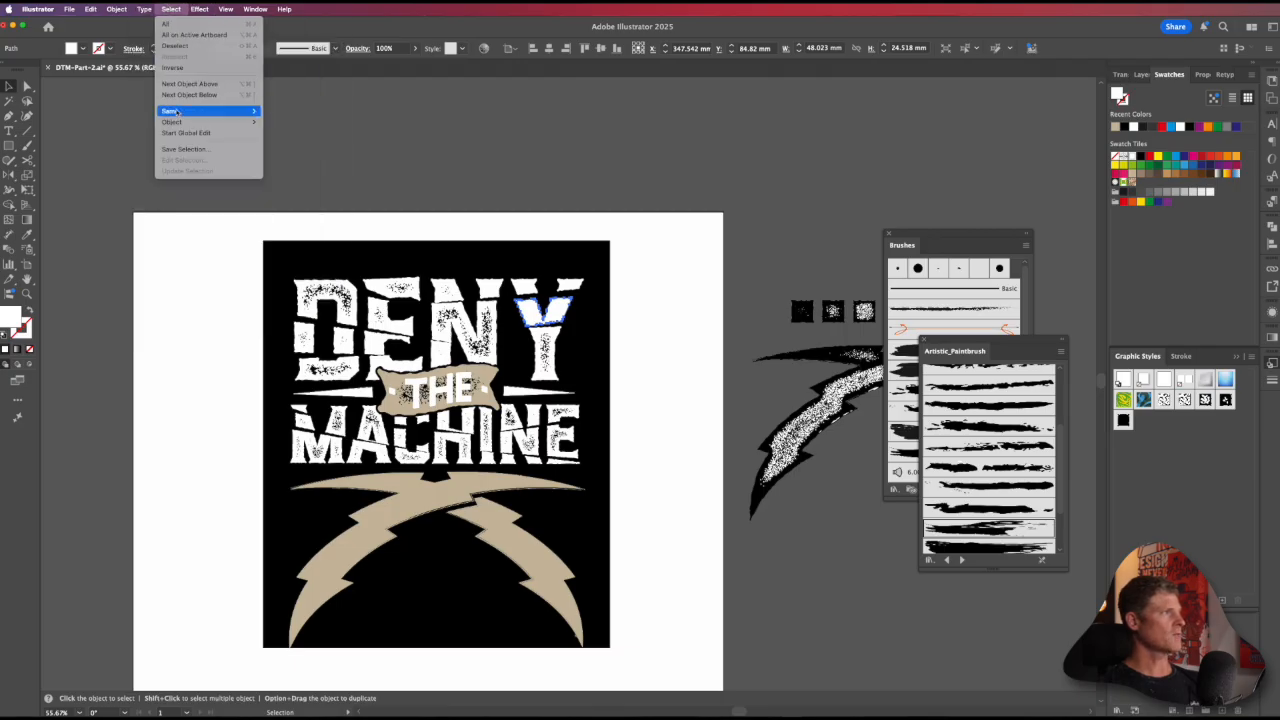
mouse_move(175, 112)
click(287, 165)
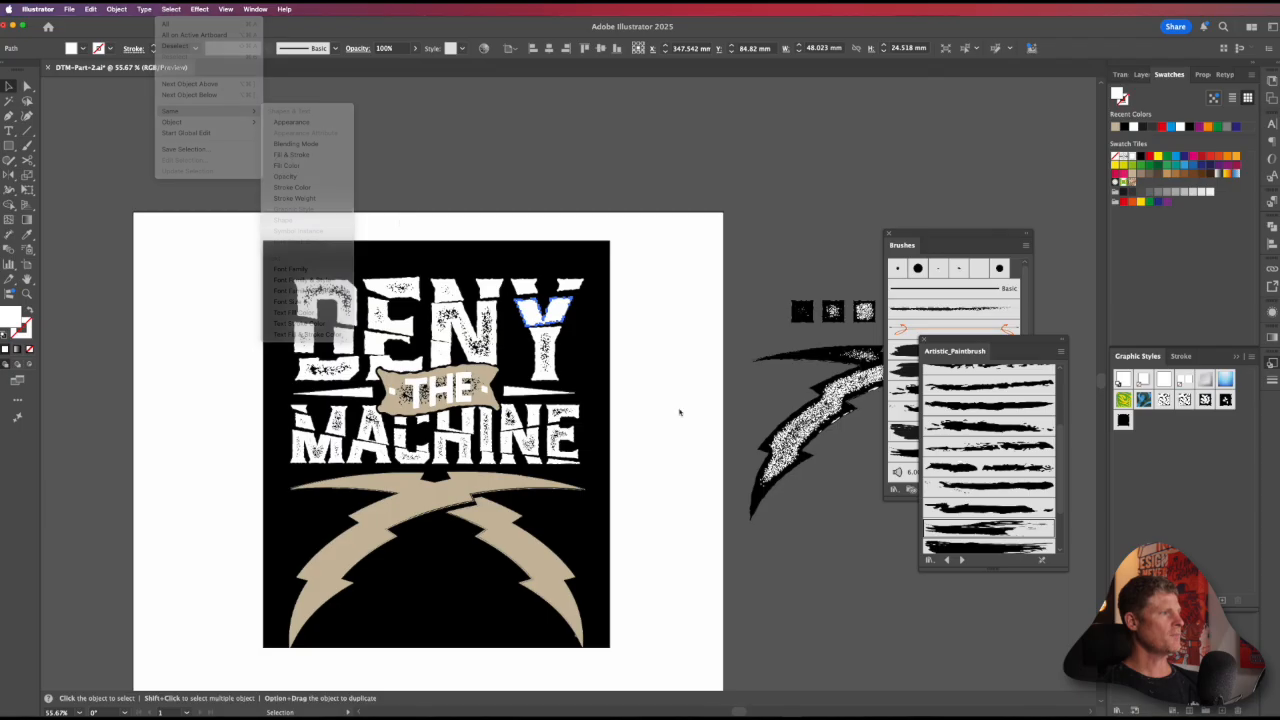
drag(461, 477, 147, 474)
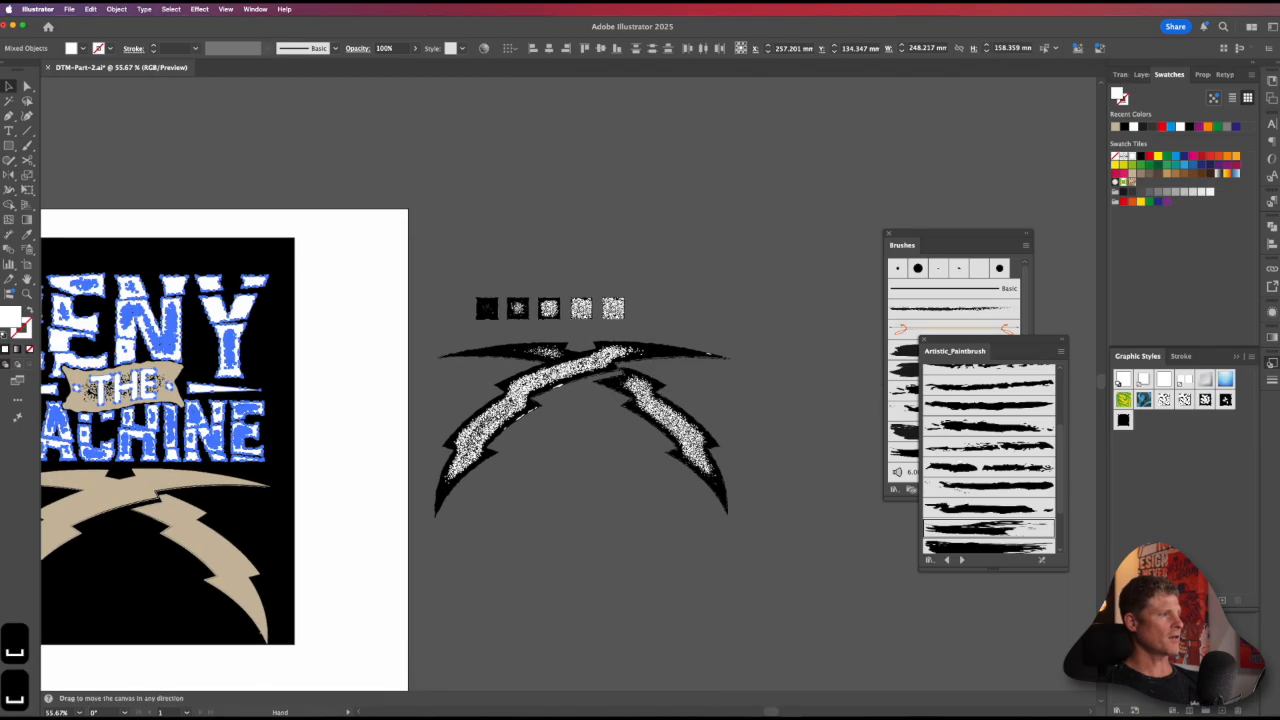
drag(281, 407, 650, 355)
key(super+2)
key(v)
click(563, 357)
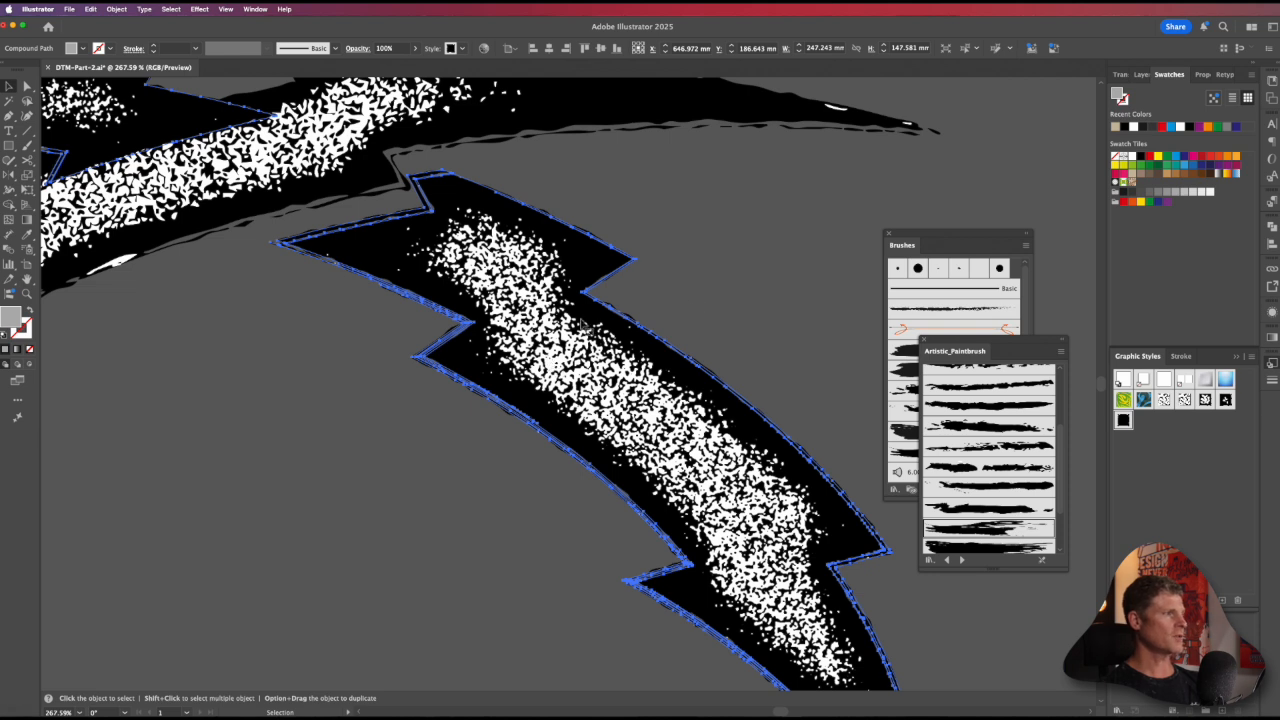
key(super+shift+a)
key(super+z)
key(super+z)
key(super+z)
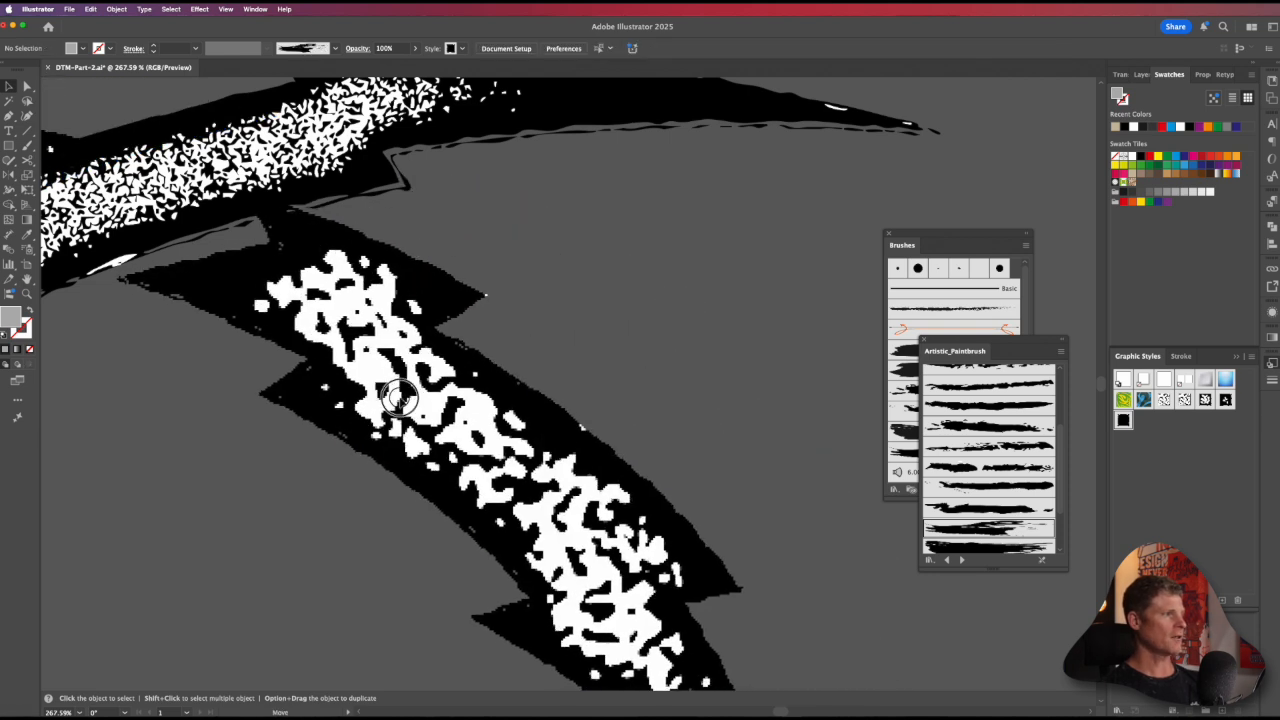
key(super+z)
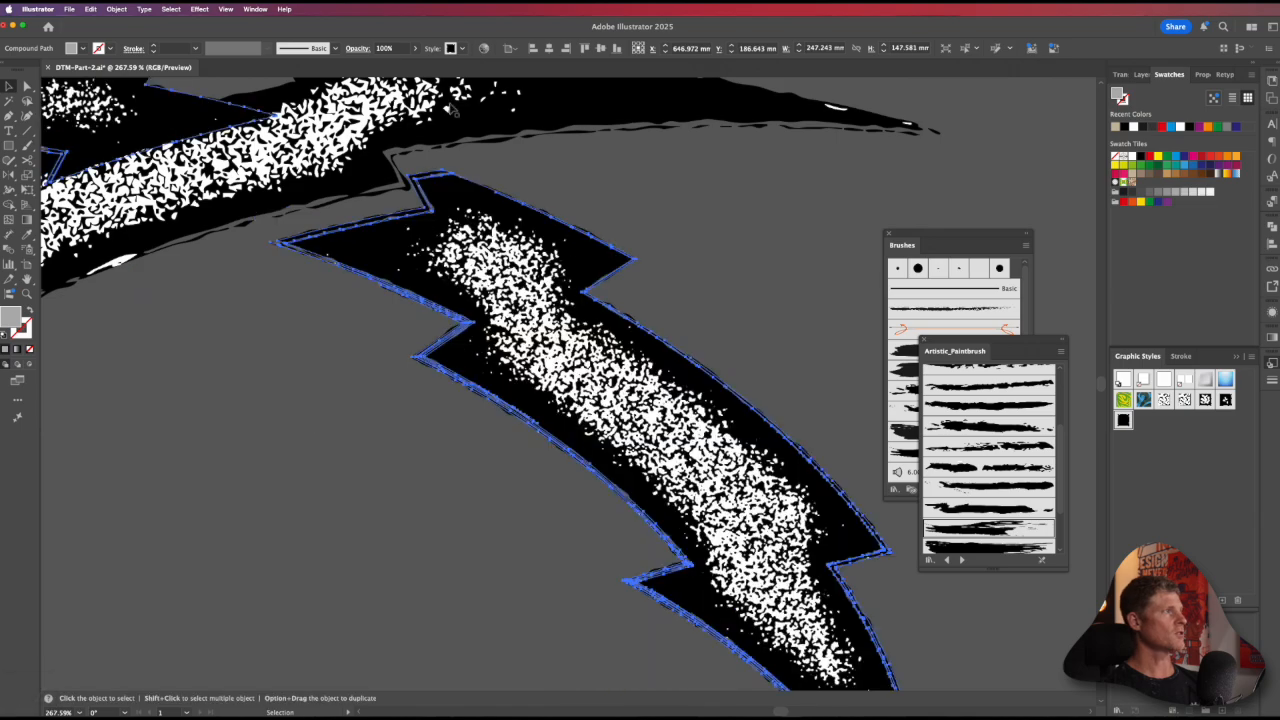
Step: Expand the cut back bolt's distressed appearance, run Image Trace on it, and expand the tracing into vector paths
key(v)
click(171, 9)
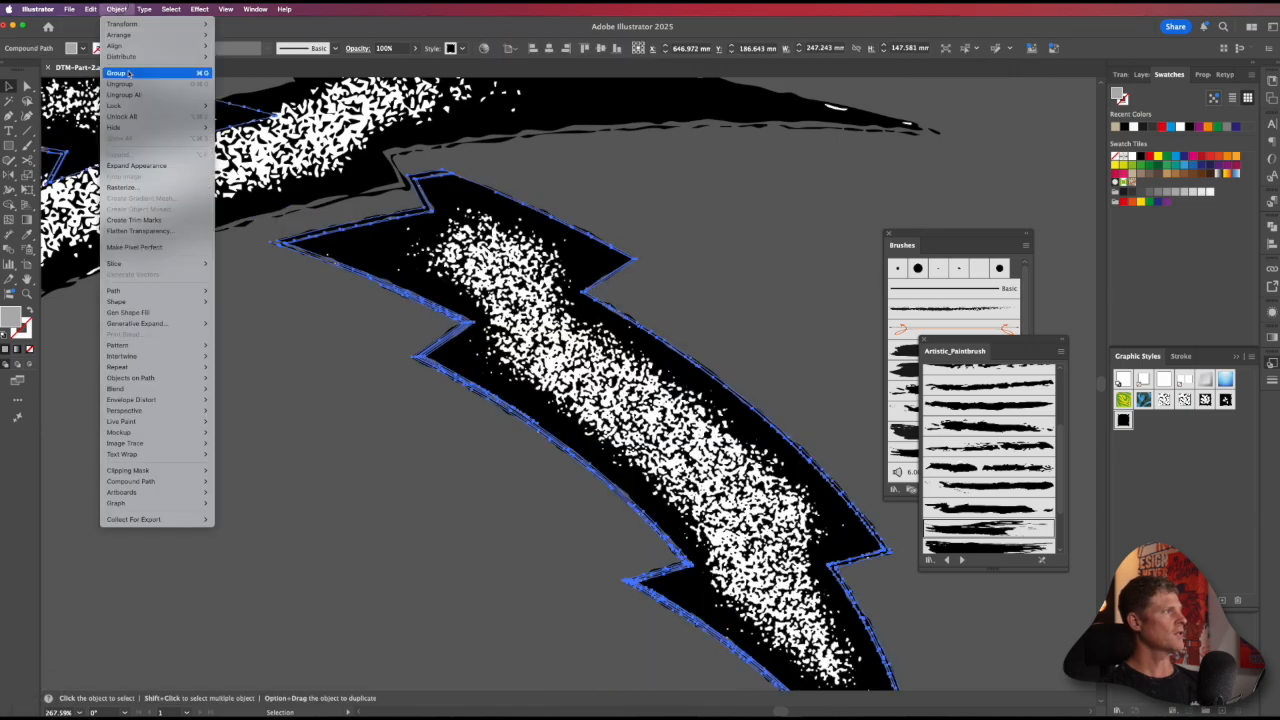
click(150, 166)
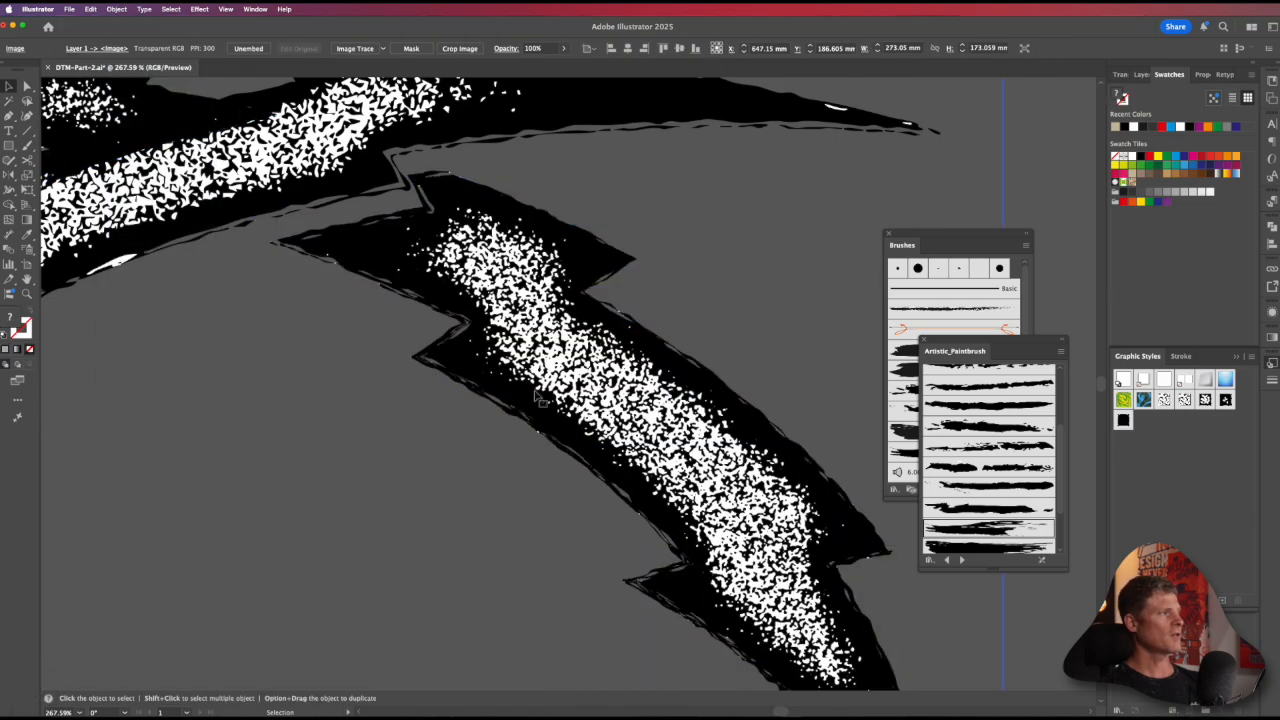
click(362, 51)
click(975, 374)
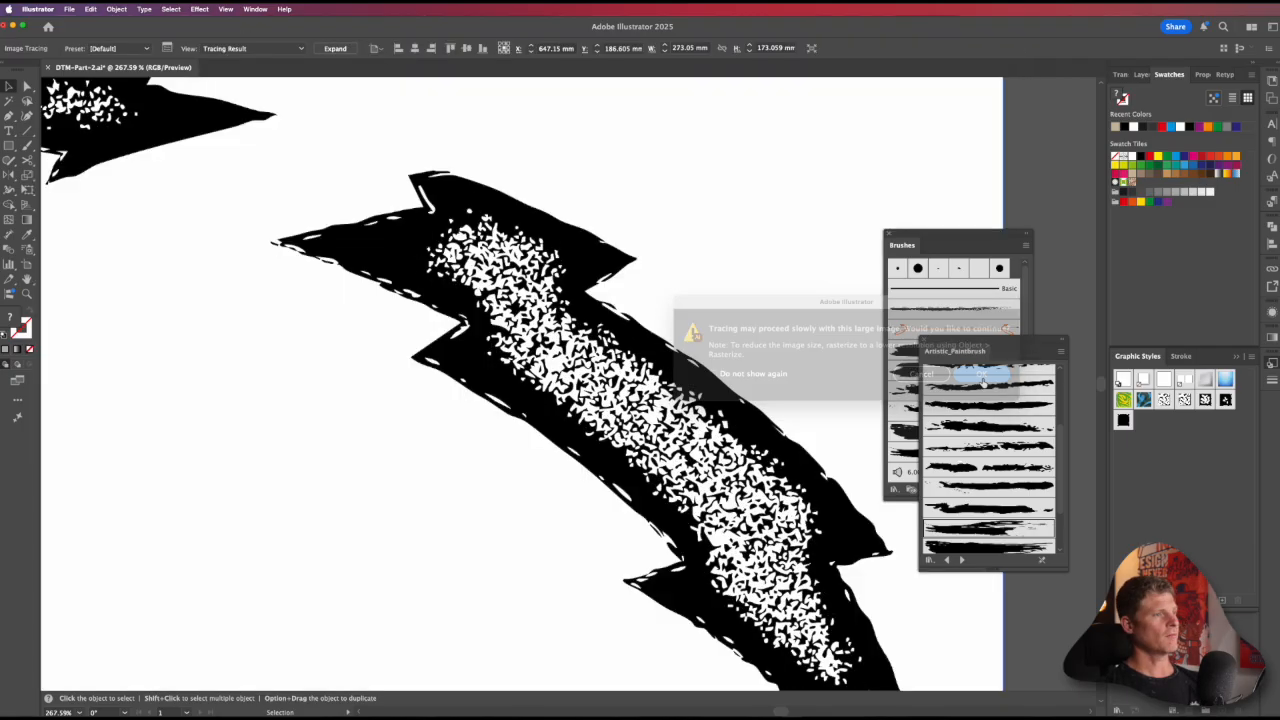
alt+super+click(690, 347)
alt+super+click(690, 347)
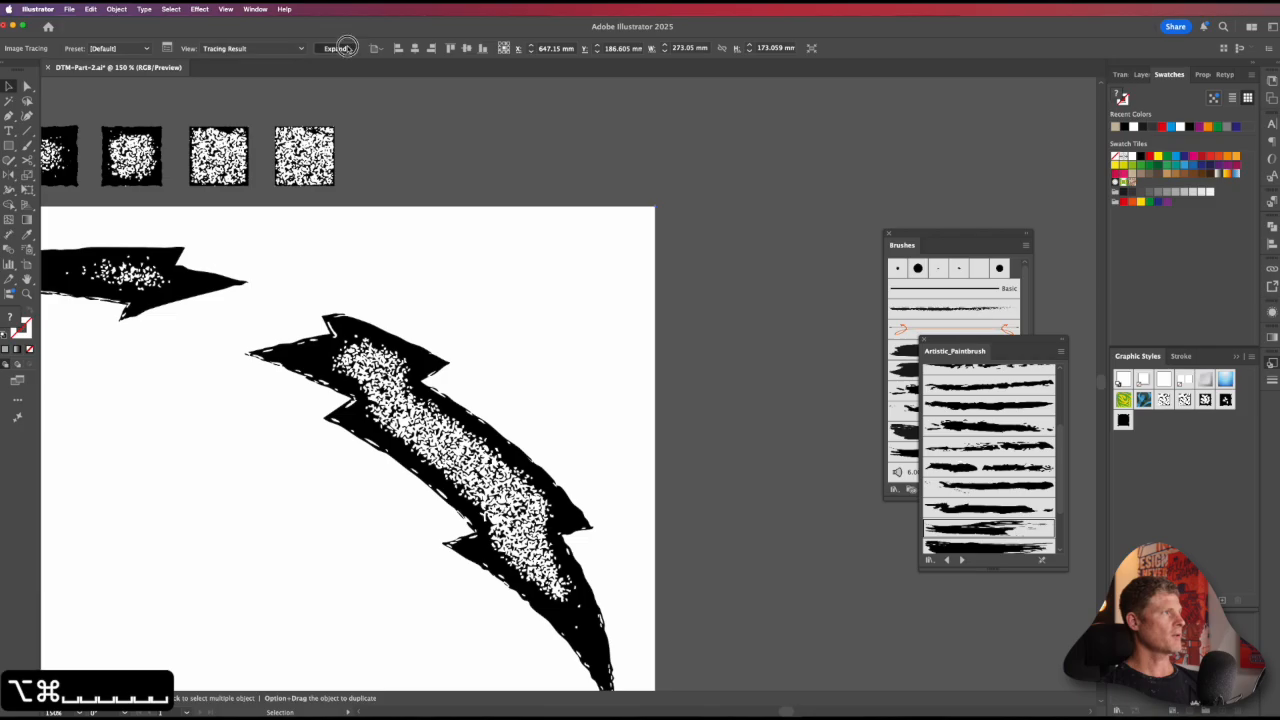
click(335, 48)
Step: Delete the white background surrounding the traced back bolt
key(a)
click(609, 289)
key(BackSpace)
key(BackSpace)
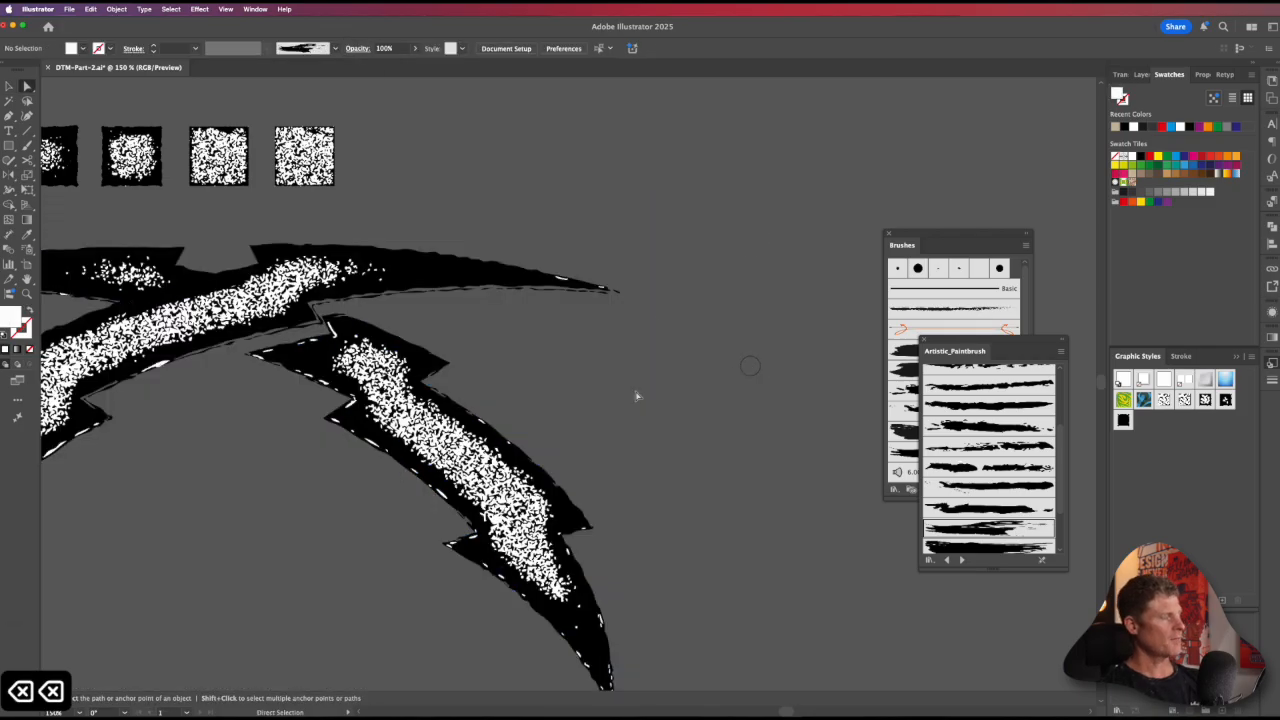
drag(638, 396, 806, 379)
key(v)
drag(480, 290, 540, 298)
key(v)
drag(596, 428, 552, 454)
key(super+z)
click(467, 607)
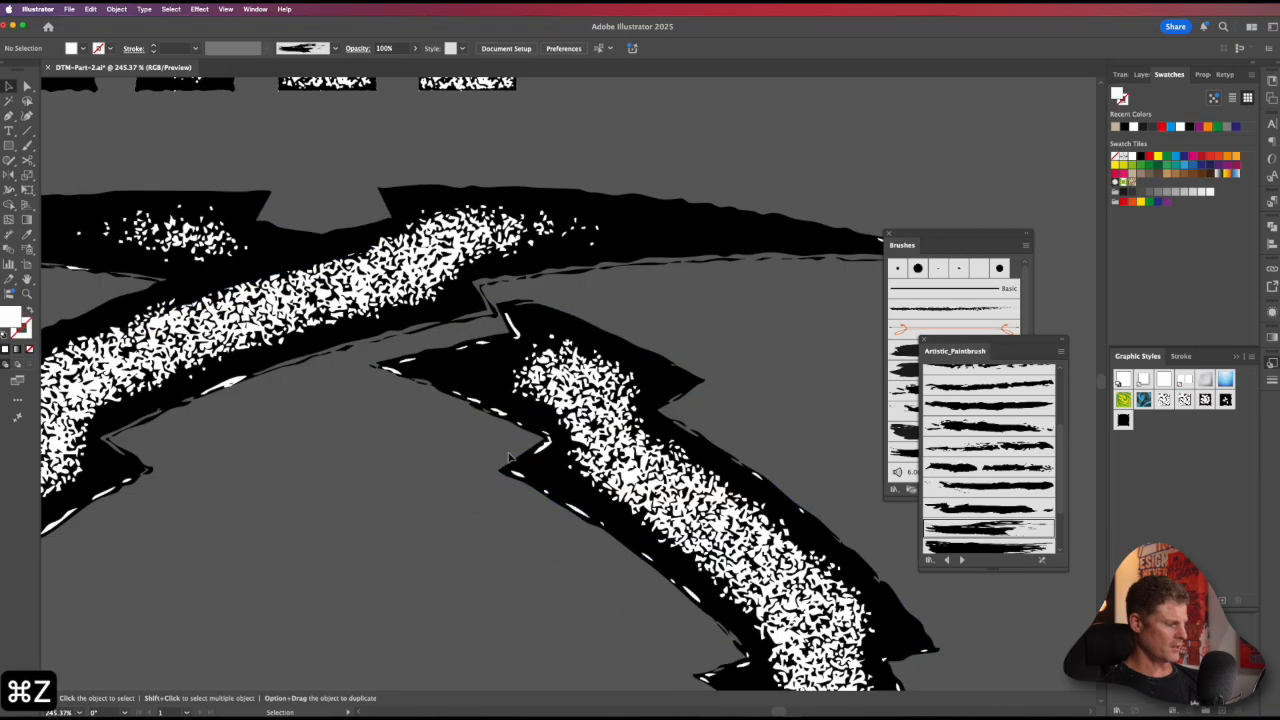
Step: Select a white texture speck on the back bolt, extend the selection to all objects sharing its fill color, and delete them
key(a)
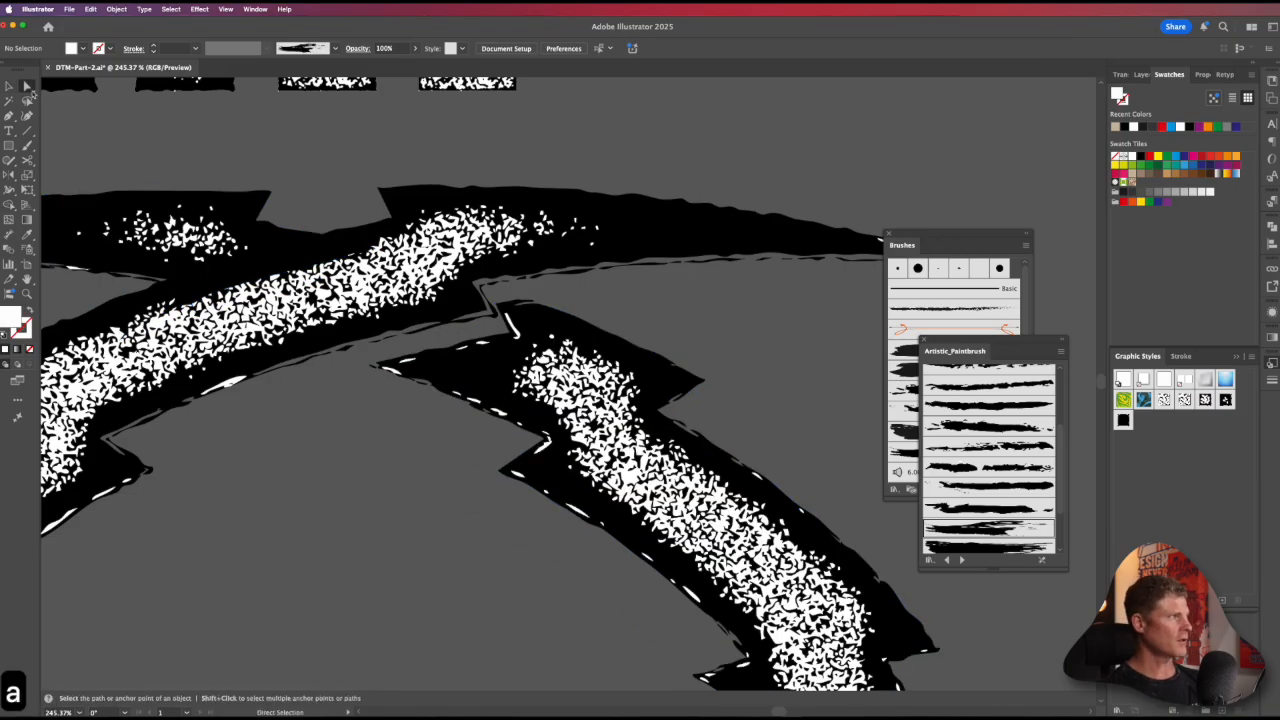
click(556, 390)
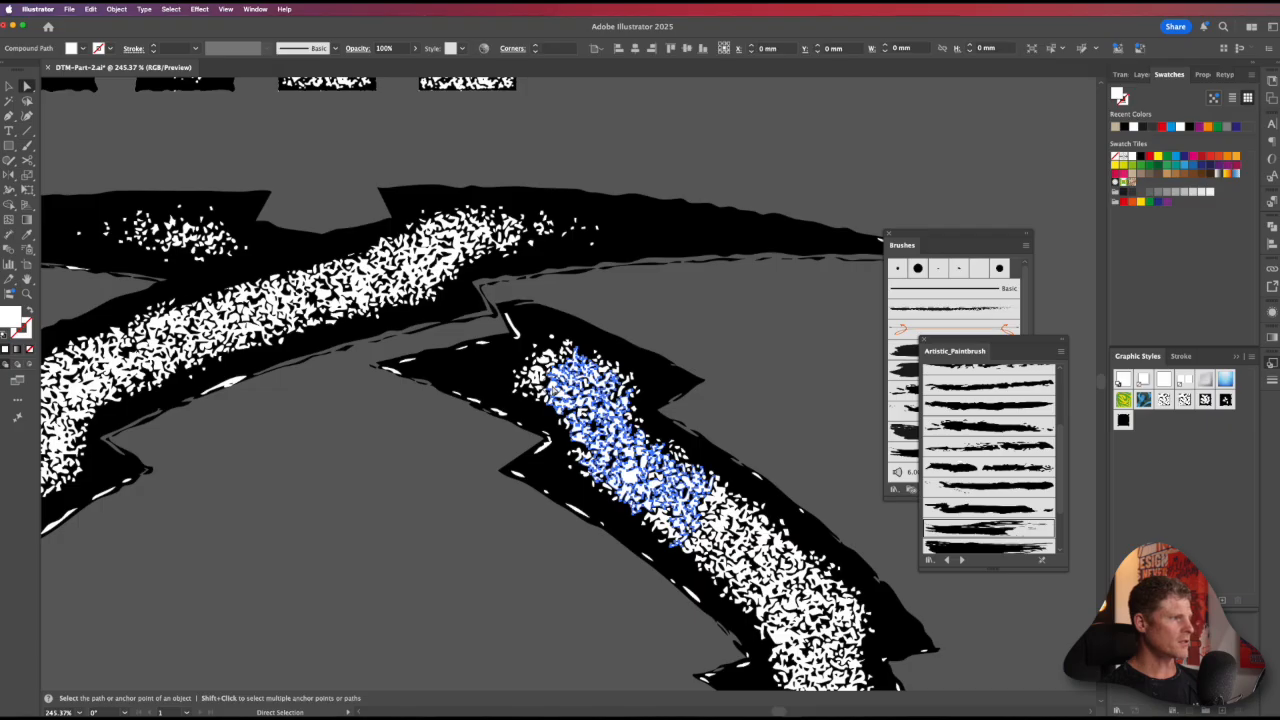
click(171, 9)
mouse_move(230, 110)
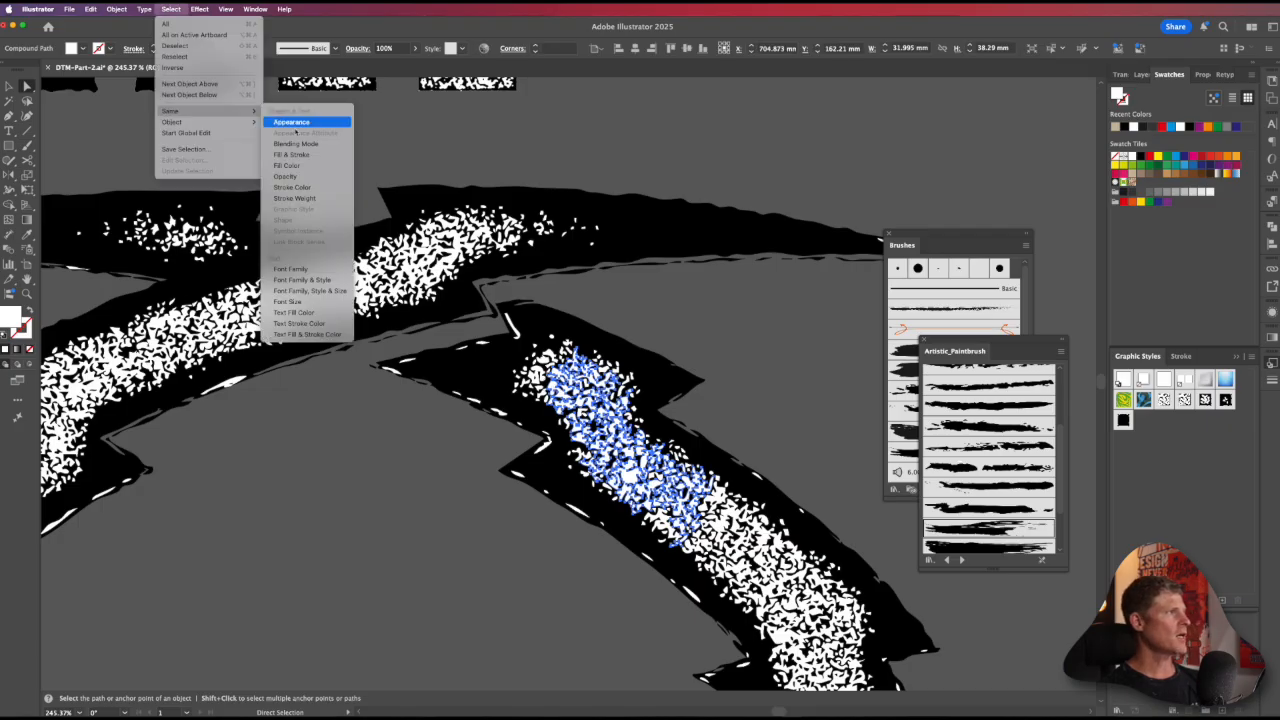
click(287, 176)
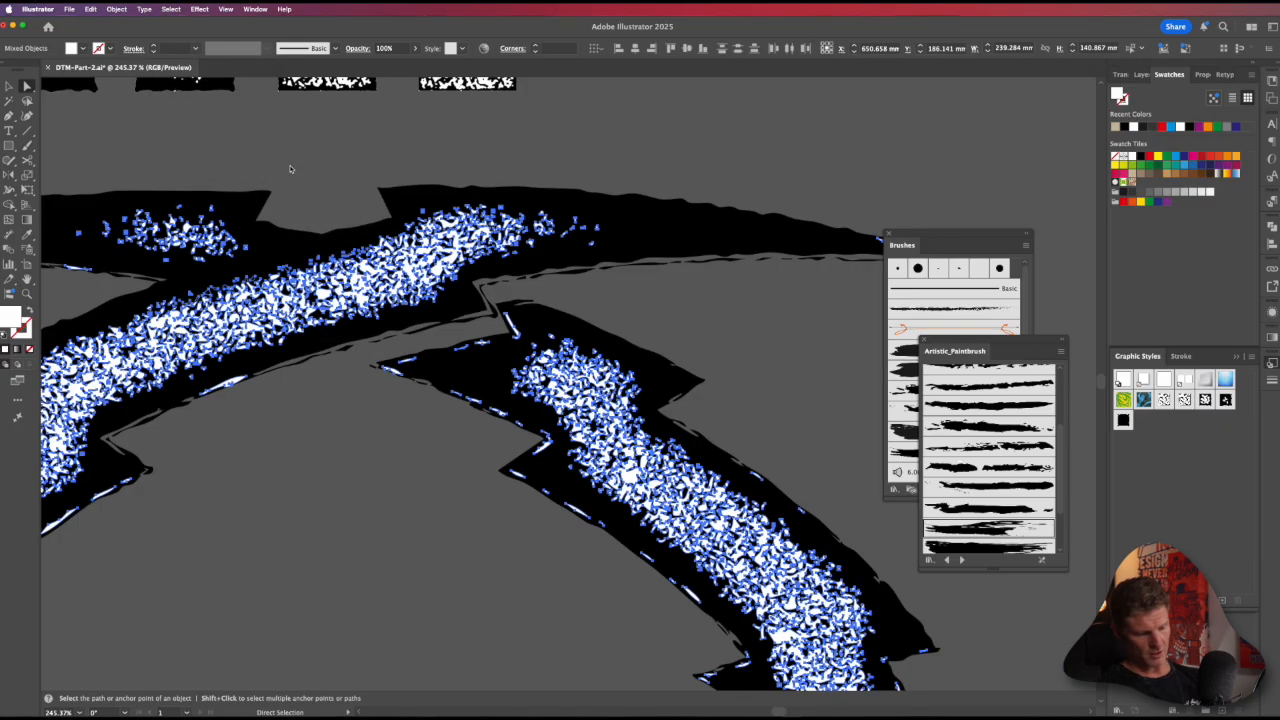
key(BackSpace)
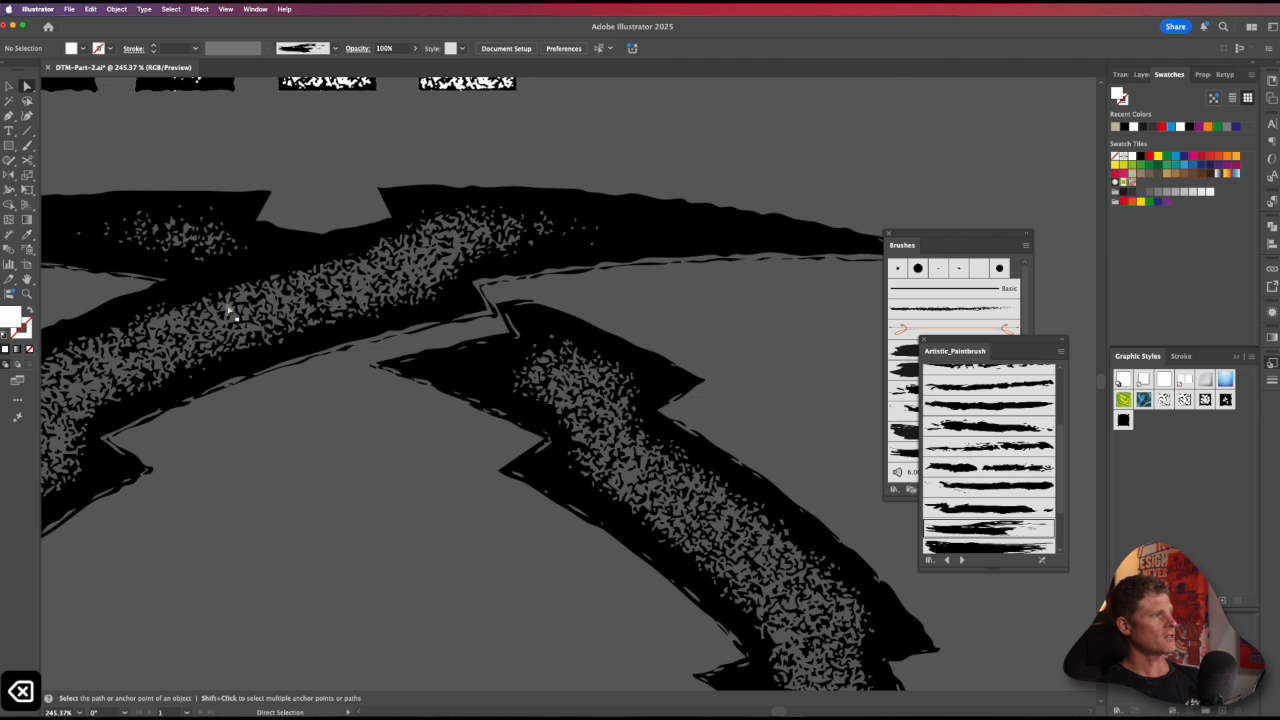
Step: Select all pieces of both textured lightning bolts, fill them with the tan swatch, and group them
alt+super+click(557, 400)
alt+super+click(557, 400)
alt+super+click(557, 400)
alt+super+click(568, 360)
key(v)
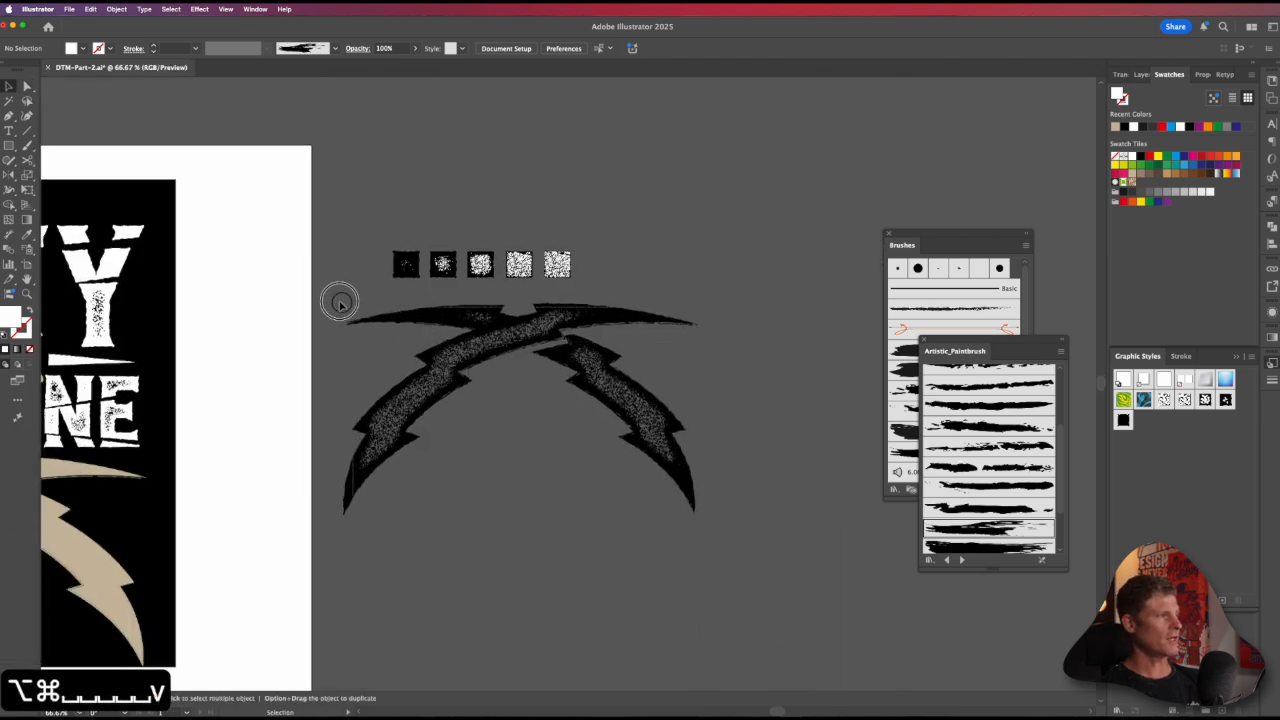
drag(337, 297, 387, 344)
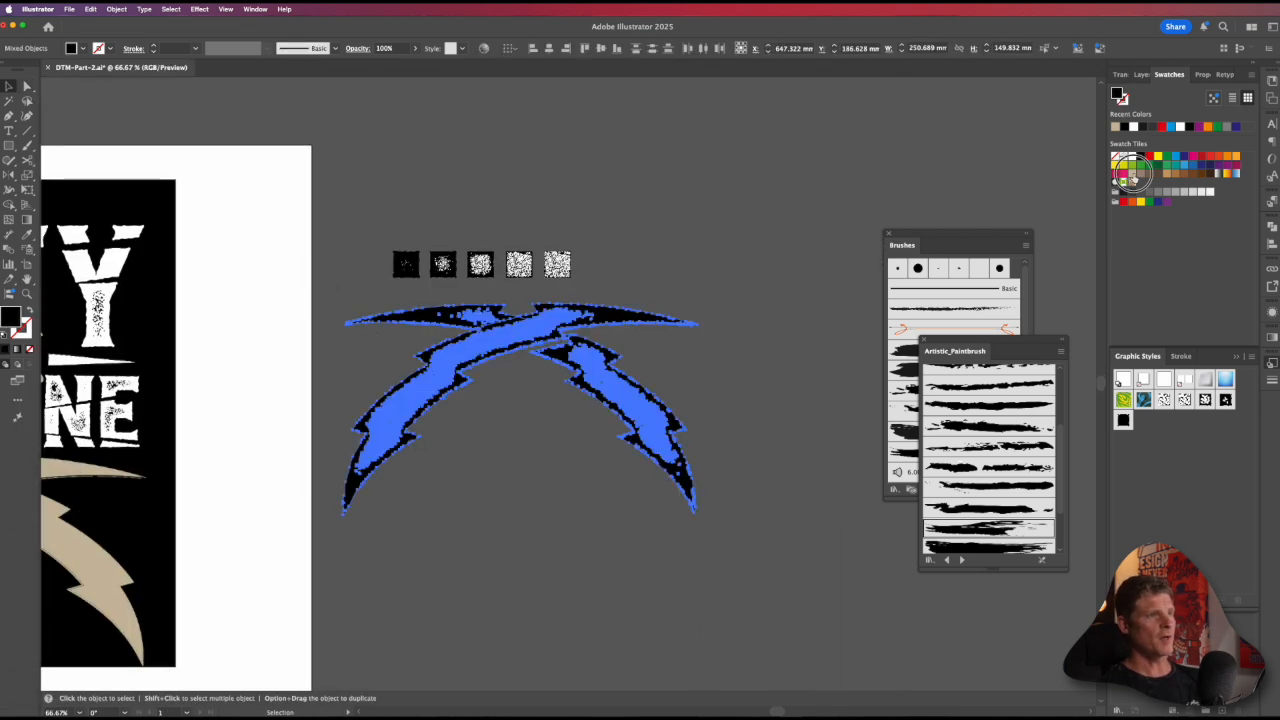
click(1130, 174)
key(a)
key(super+g)
Step: Move the grouped tan bolts onto the poster, aligned exactly over the plain bolts below MACHINE
drag(686, 327, 780, 260)
drag(698, 394, 821, 378)
click(586, 482)
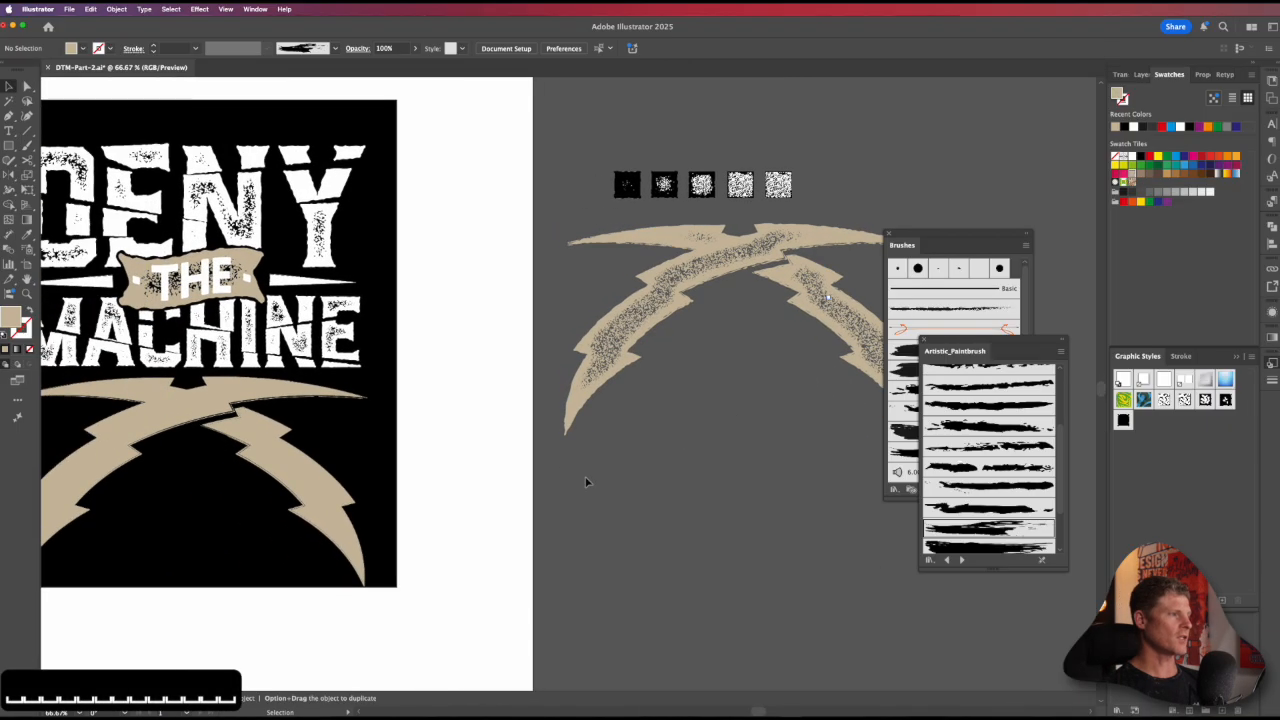
drag(562, 482, 690, 420)
drag(692, 375, 141, 522)
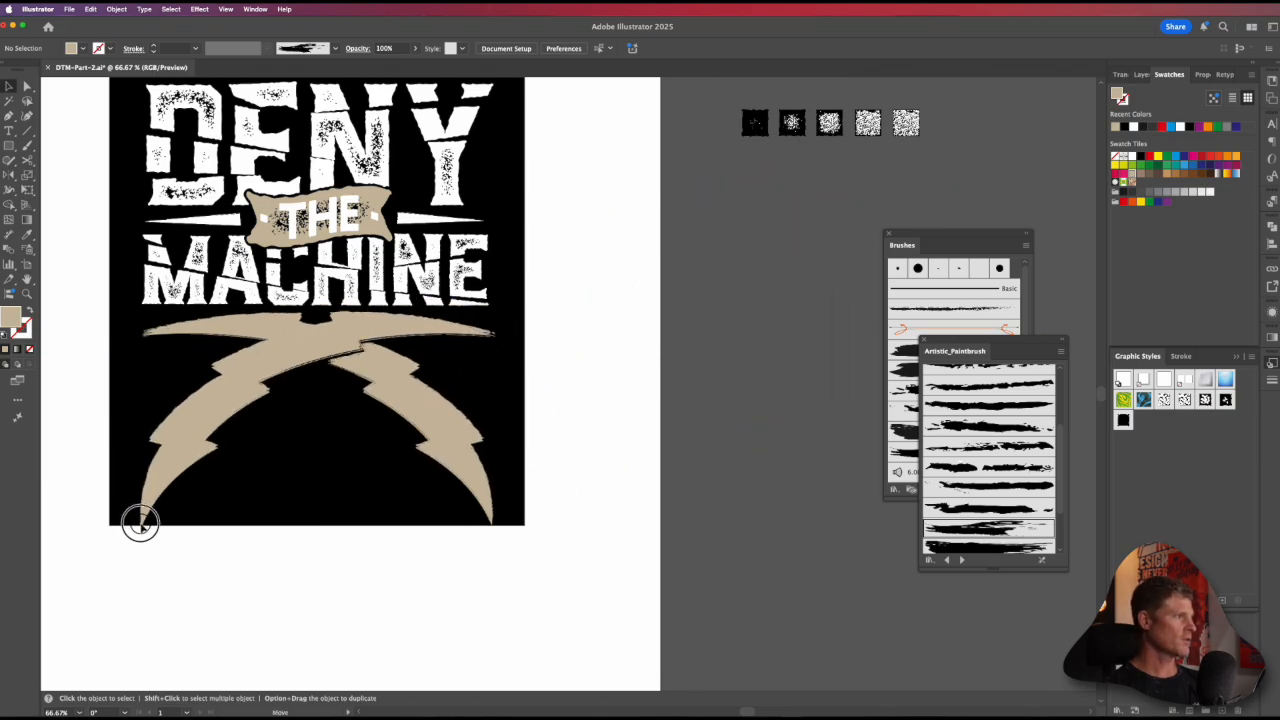
click(141, 525)
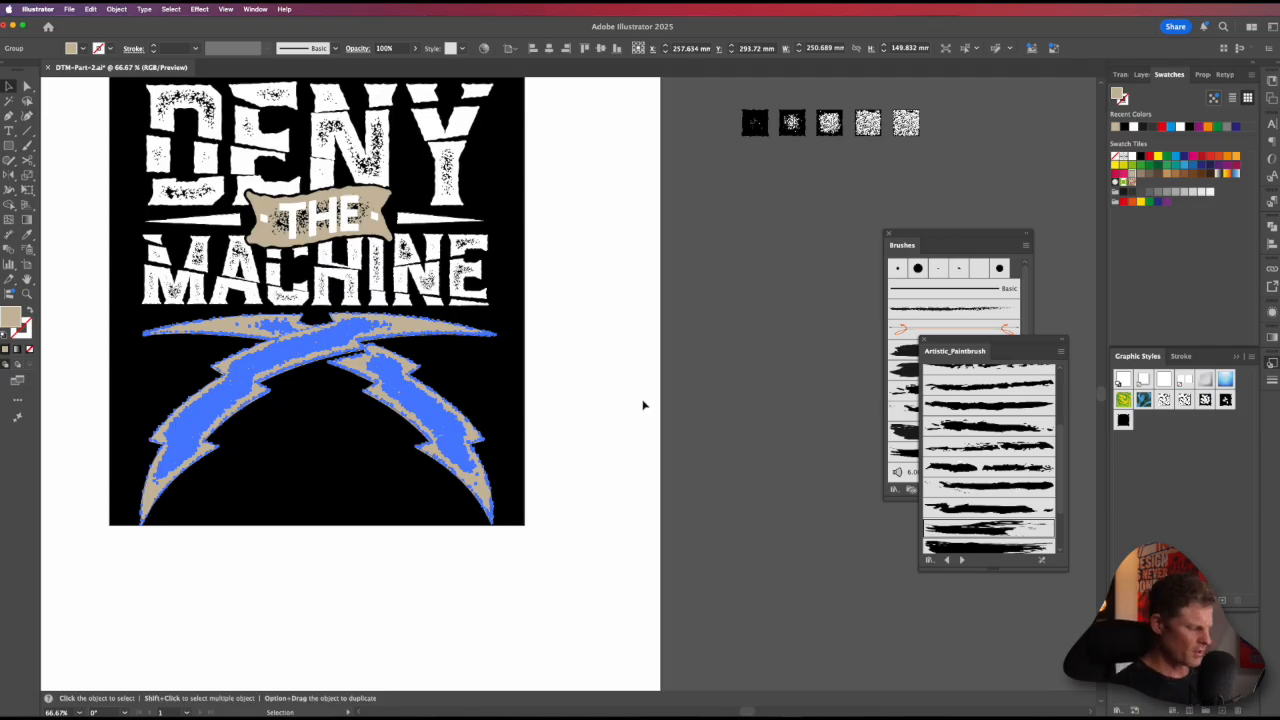
Step: Cut the textured bolts, delete the two plain bolts beneath, and paste the textured ones back in place
key(super+x)
click(415, 402)
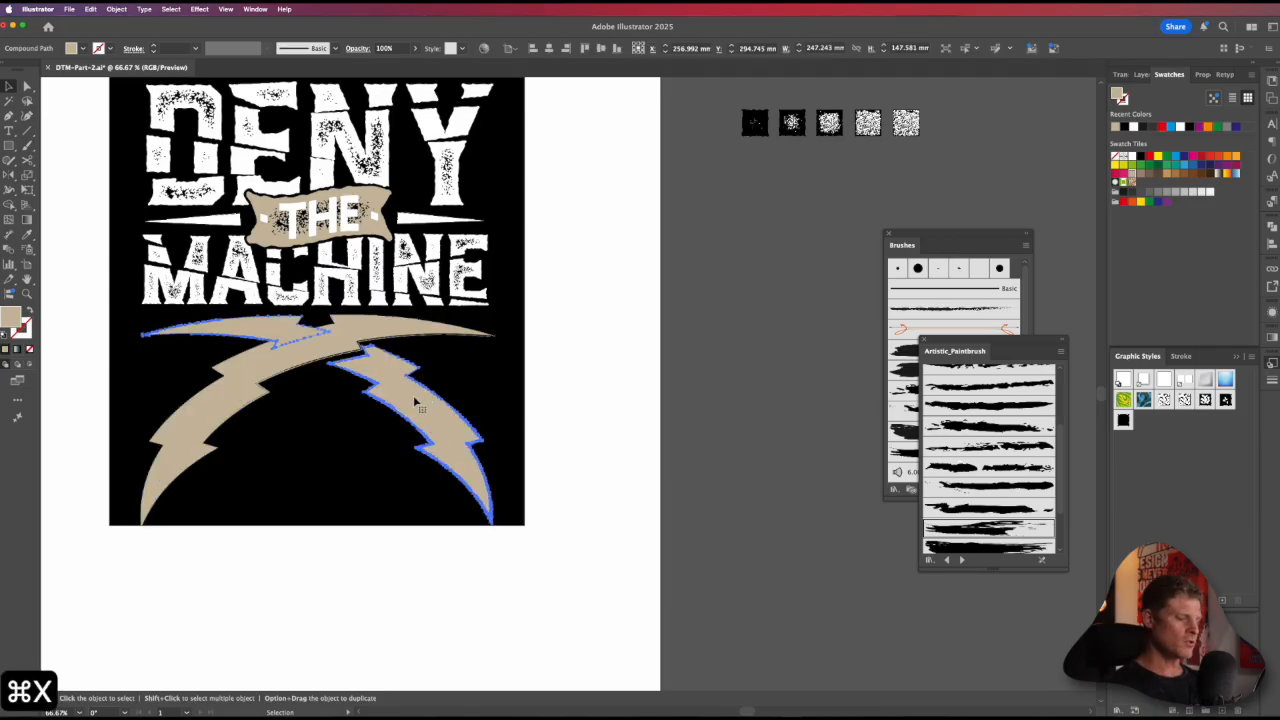
key(Delete)
key(Delete)
key(super+f)
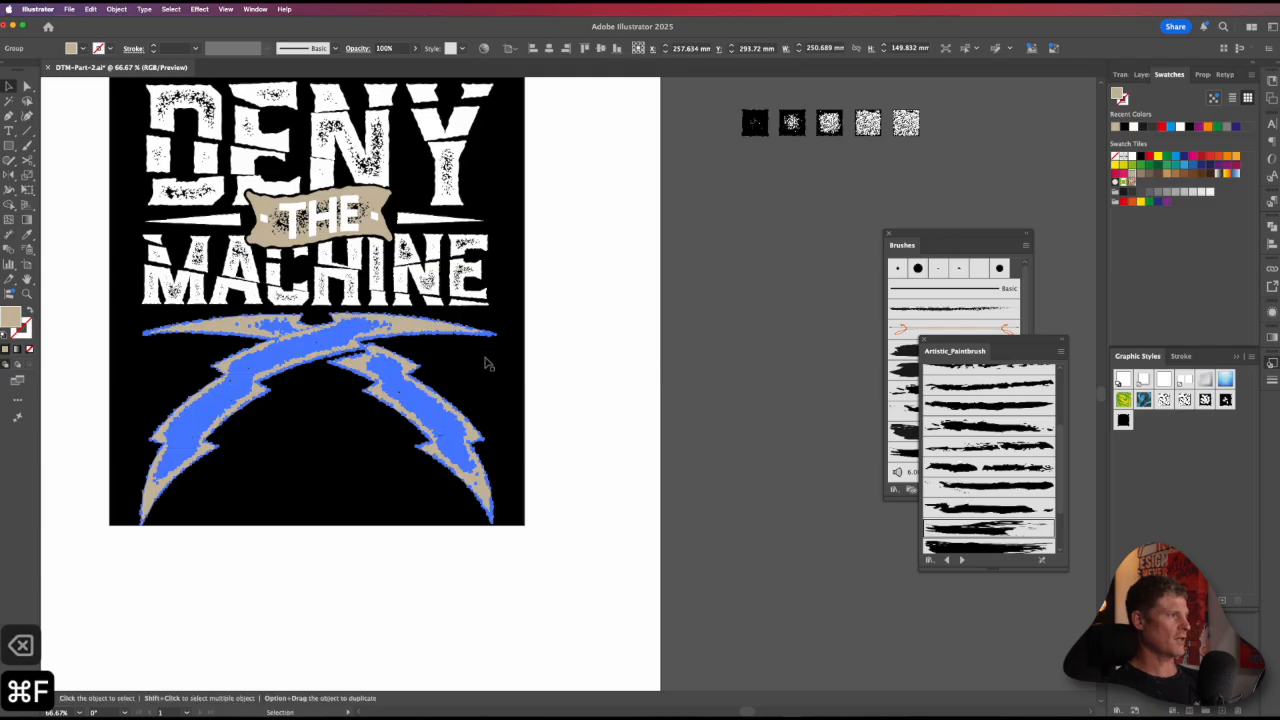
click(680, 356)
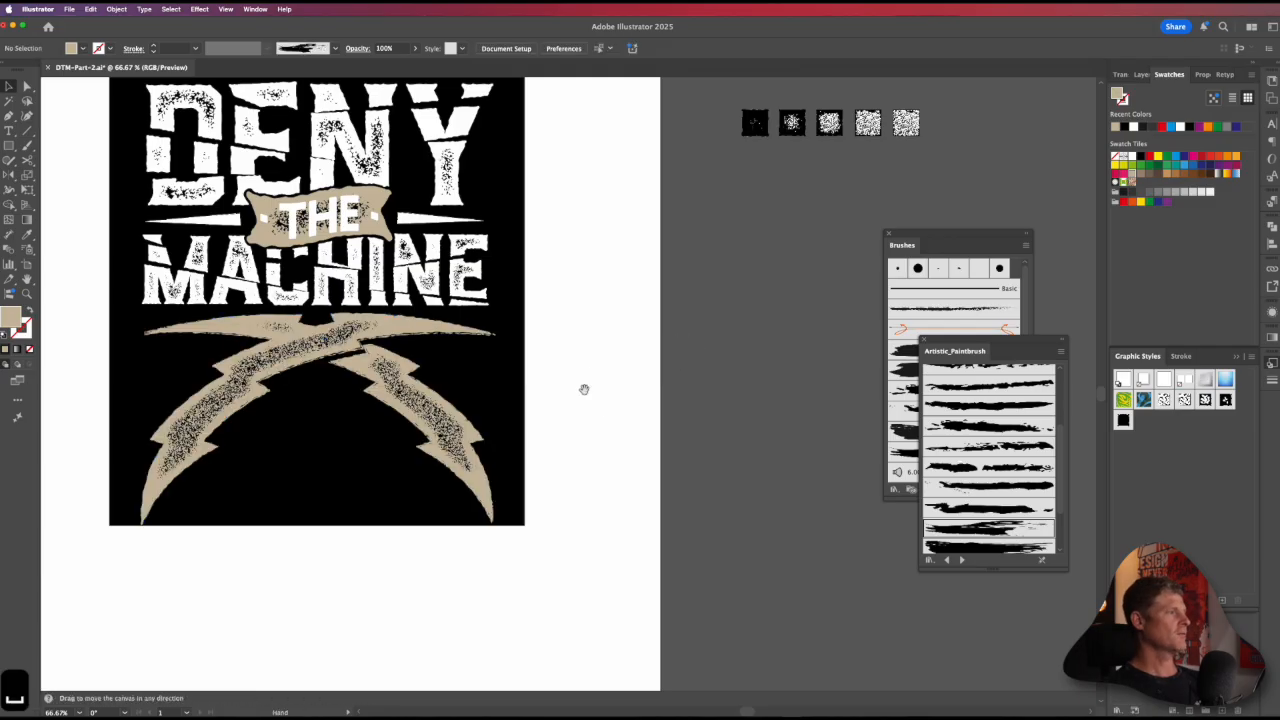
Step: Squash the crossed bolts vertically from their lower edge, leaving black space below them on the poster
drag(584, 389, 654, 356)
alt+super+click(654, 356)
alt+super+click(654, 356)
drag(688, 403, 549, 403)
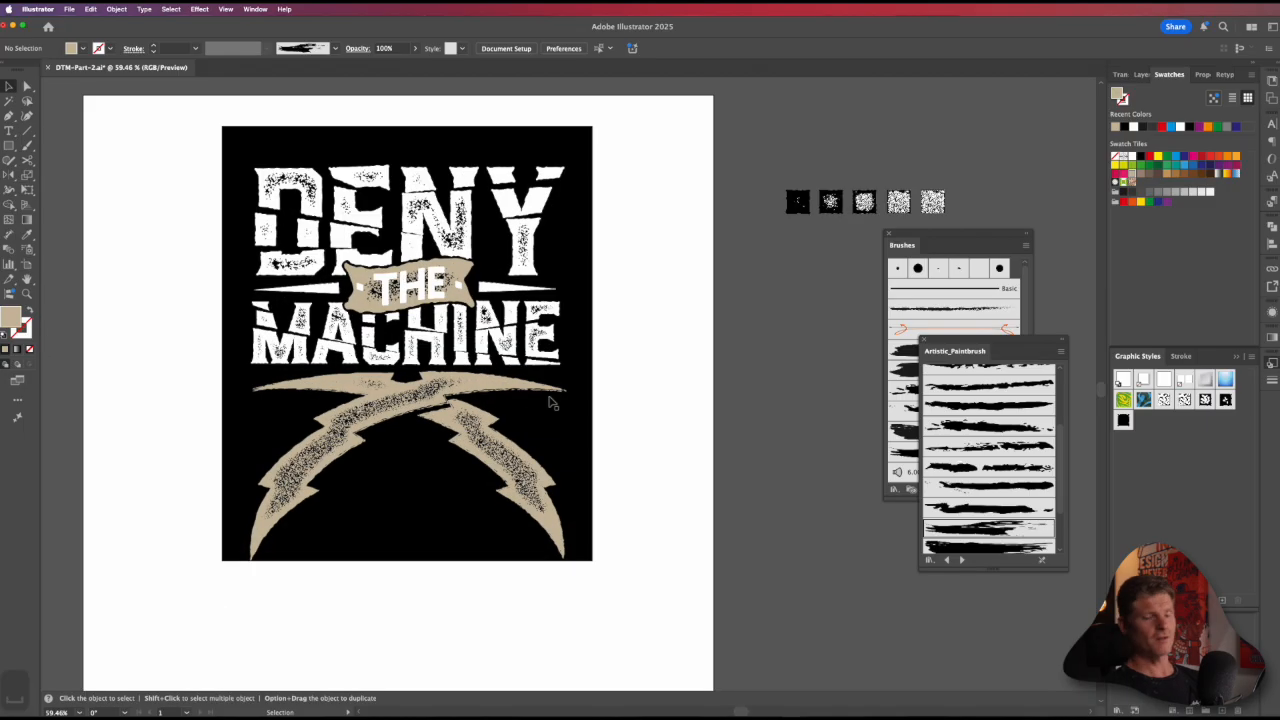
drag(635, 404, 680, 378)
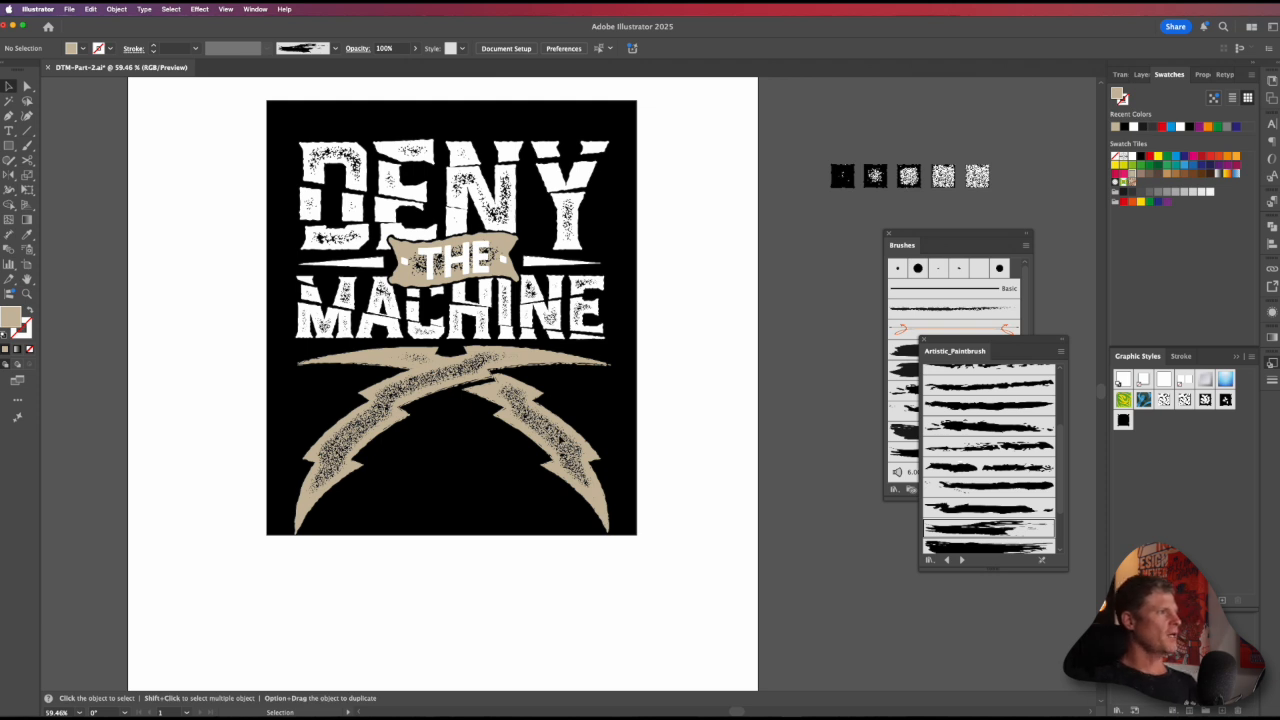
click(565, 442)
key(e)
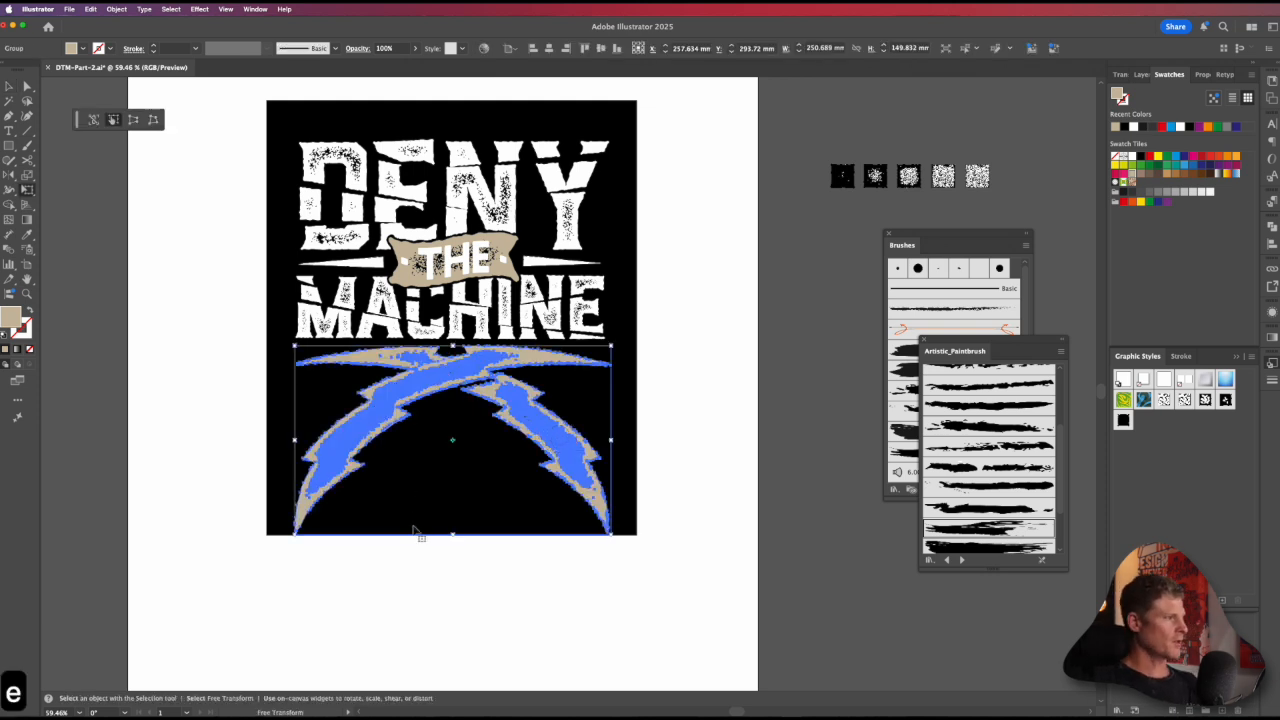
drag(450, 532, 452, 498)
super+click(660, 477)
Step: Duplicate the black "· THE ·" text beside the artboard onto the poster's lower area, bring it to front, and fill it white
key(space)
drag(548, 482, 563, 506)
key(v)
key(space)
drag(460, 456, 688, 500)
key(a)
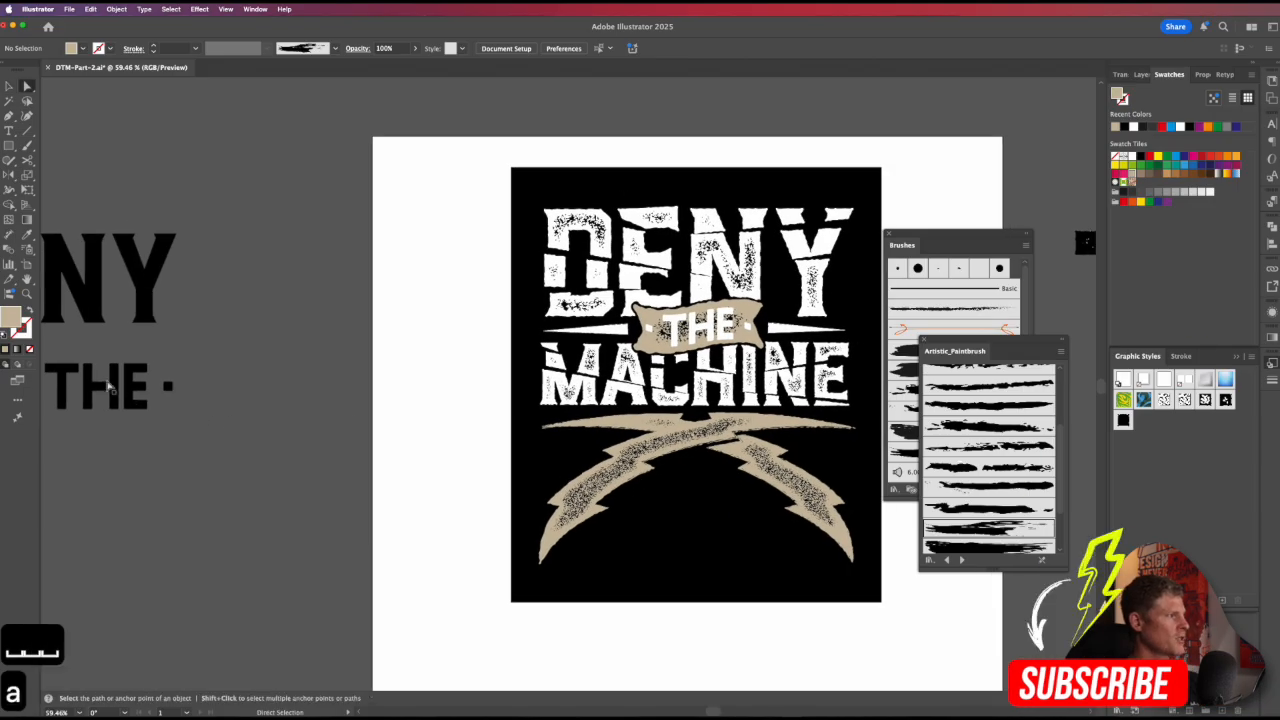
drag(145, 405, 702, 552)
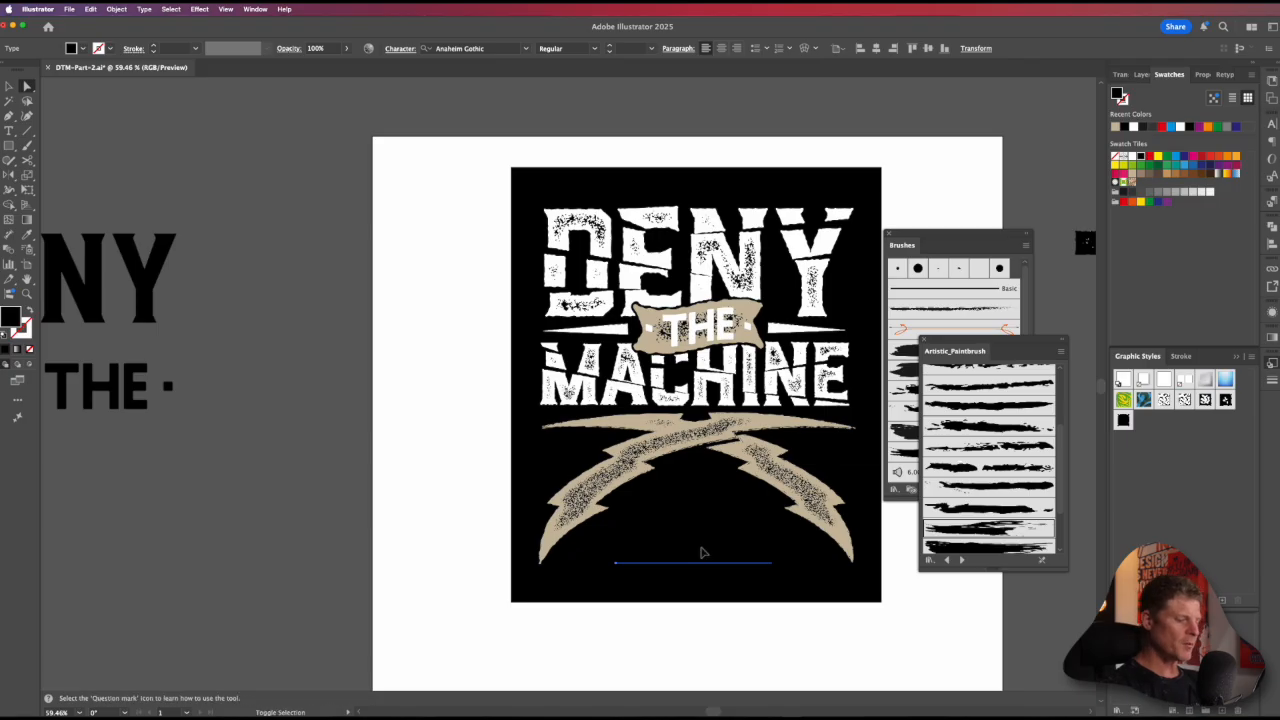
key(shift+super+bracketright)
click(1124, 157)
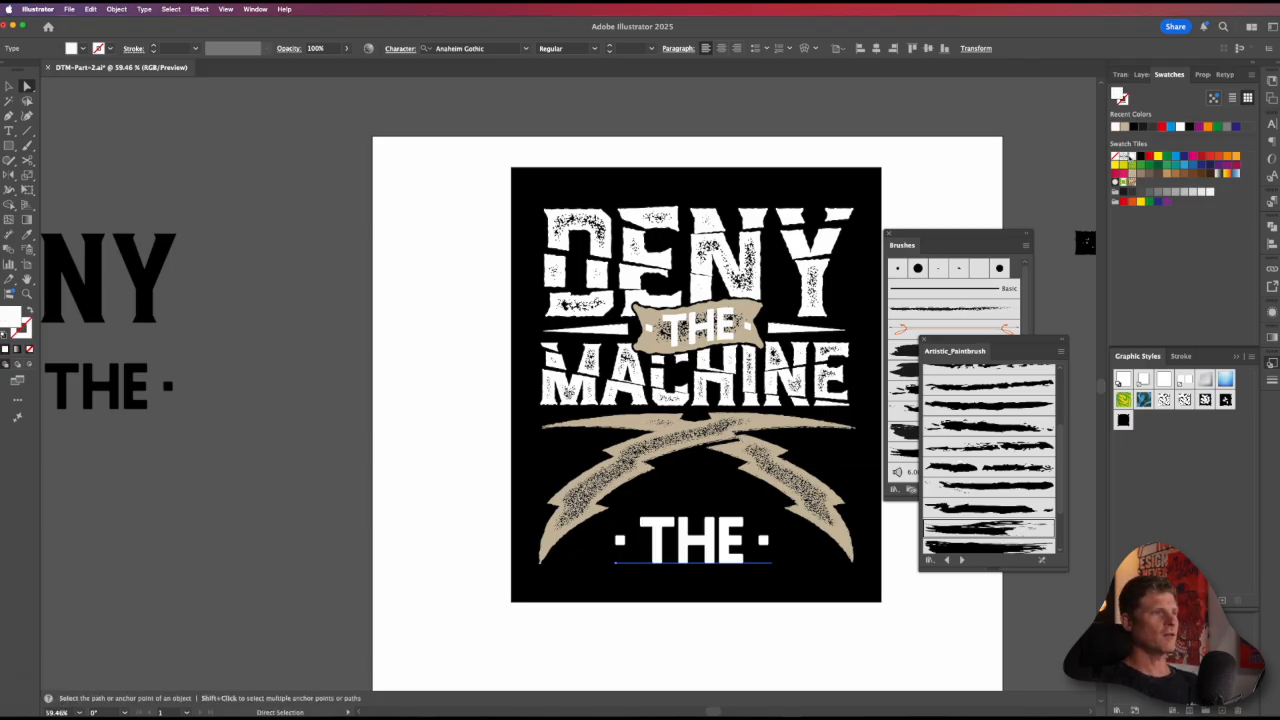
Step: Replace the copied text's wording with "DTM" and move it to the center beneath the crossed bolts
triple_click(690, 537)
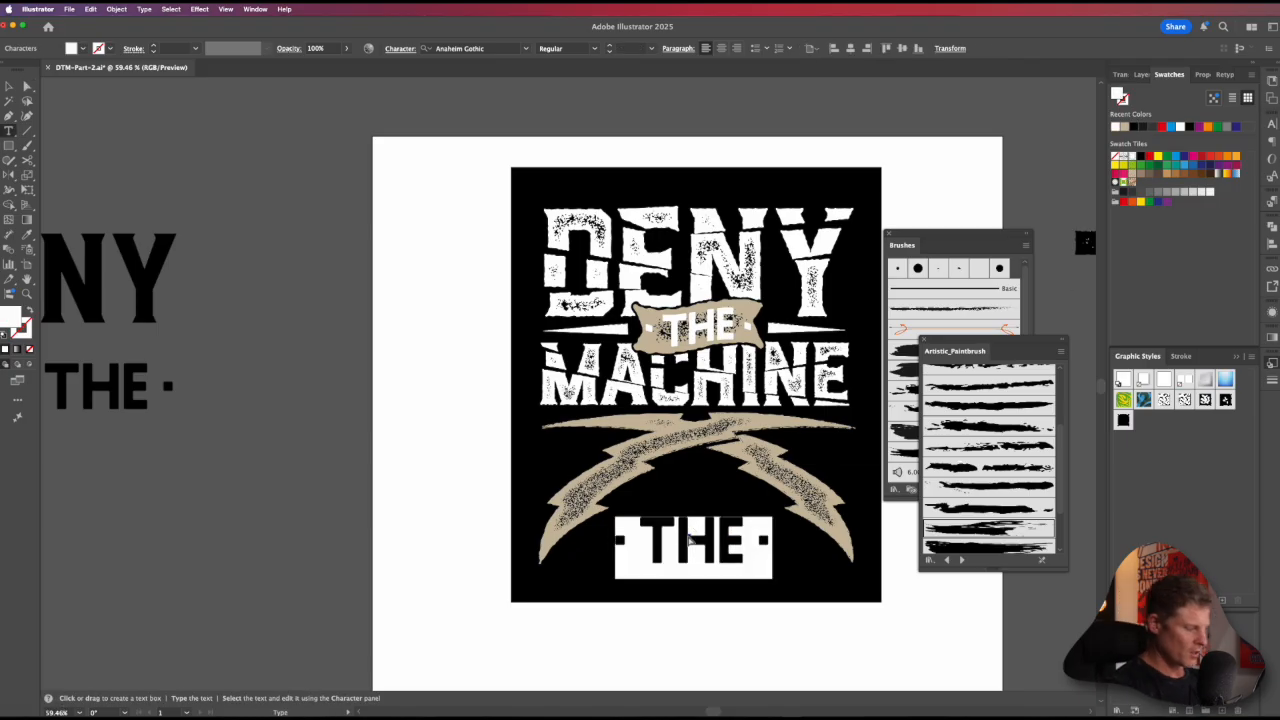
text(DTM)
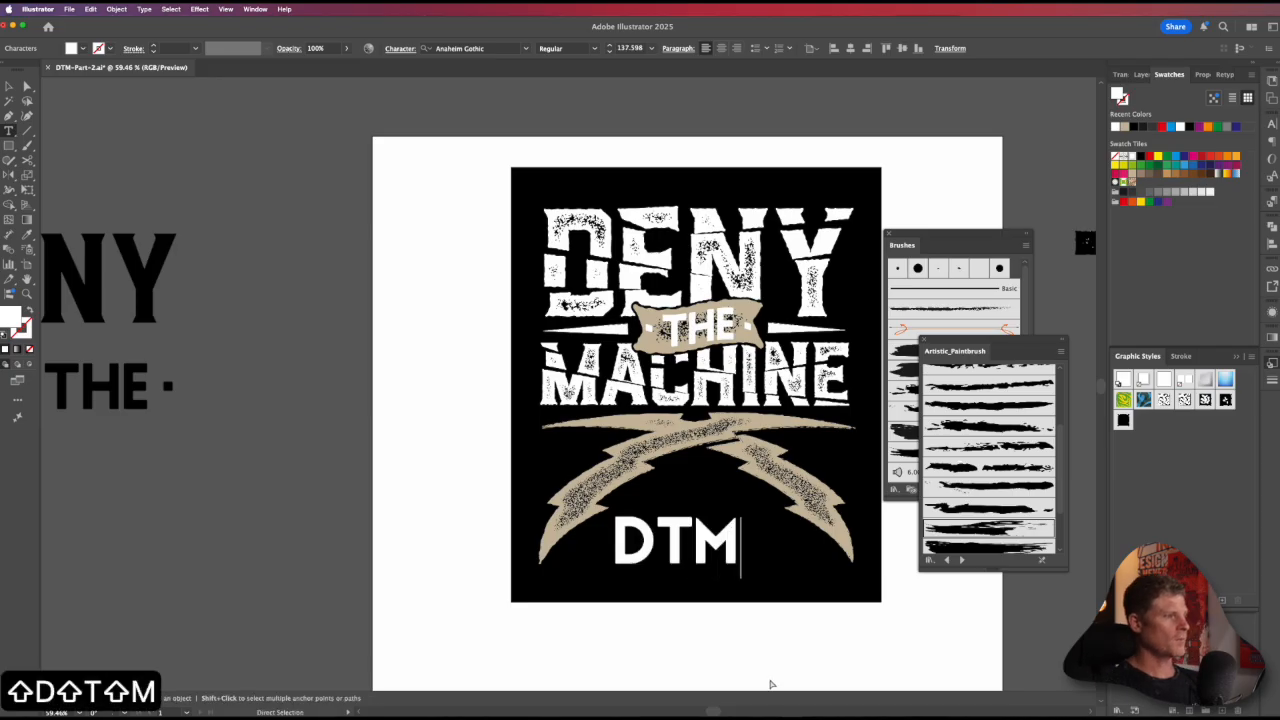
key(Escape)
key(v)
drag(650, 555, 684, 535)
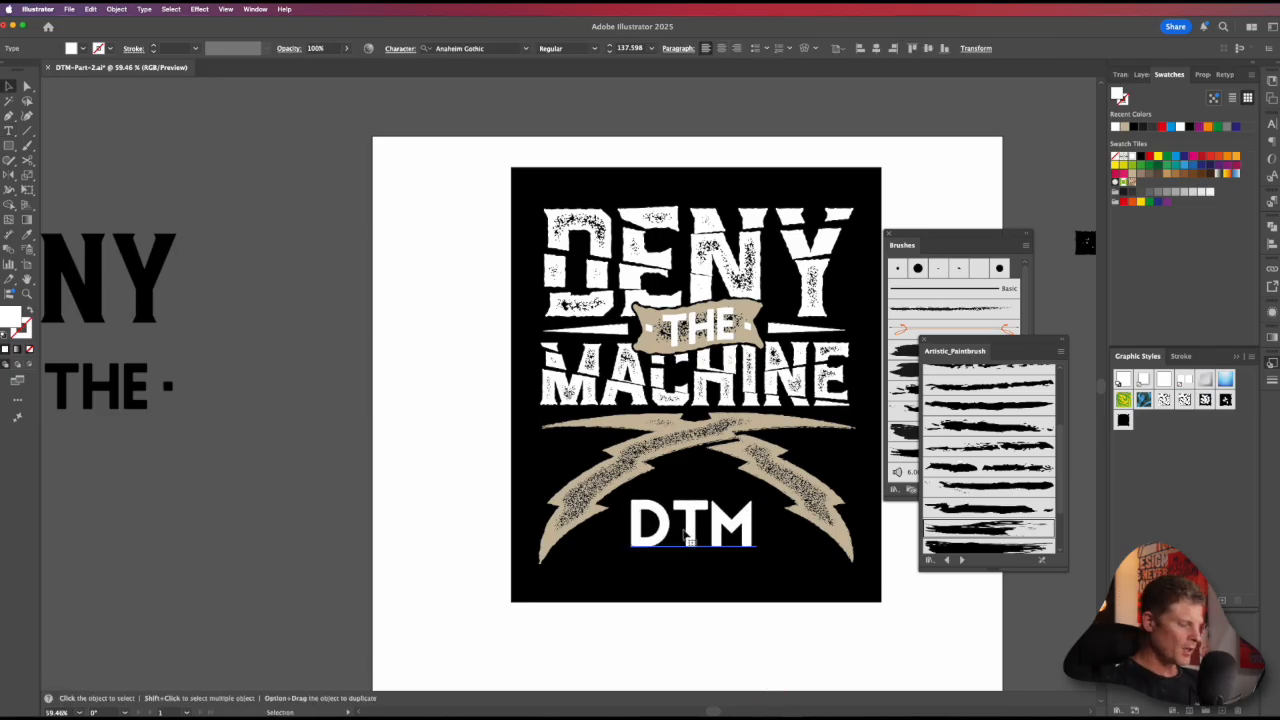
Step: Convert the DTM text to outlines and ungroup it into separate letters
key(shift+super+o)
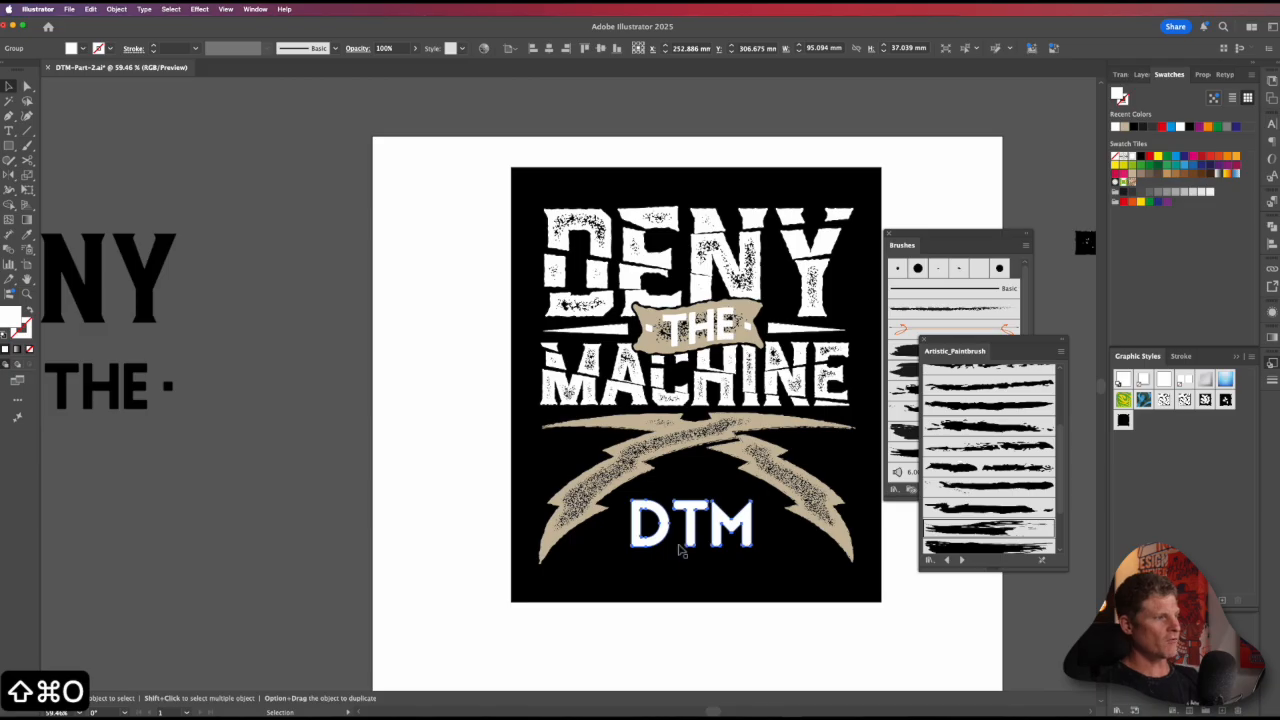
click(693, 657)
click(662, 542)
key(shift+super+g)
click(665, 634)
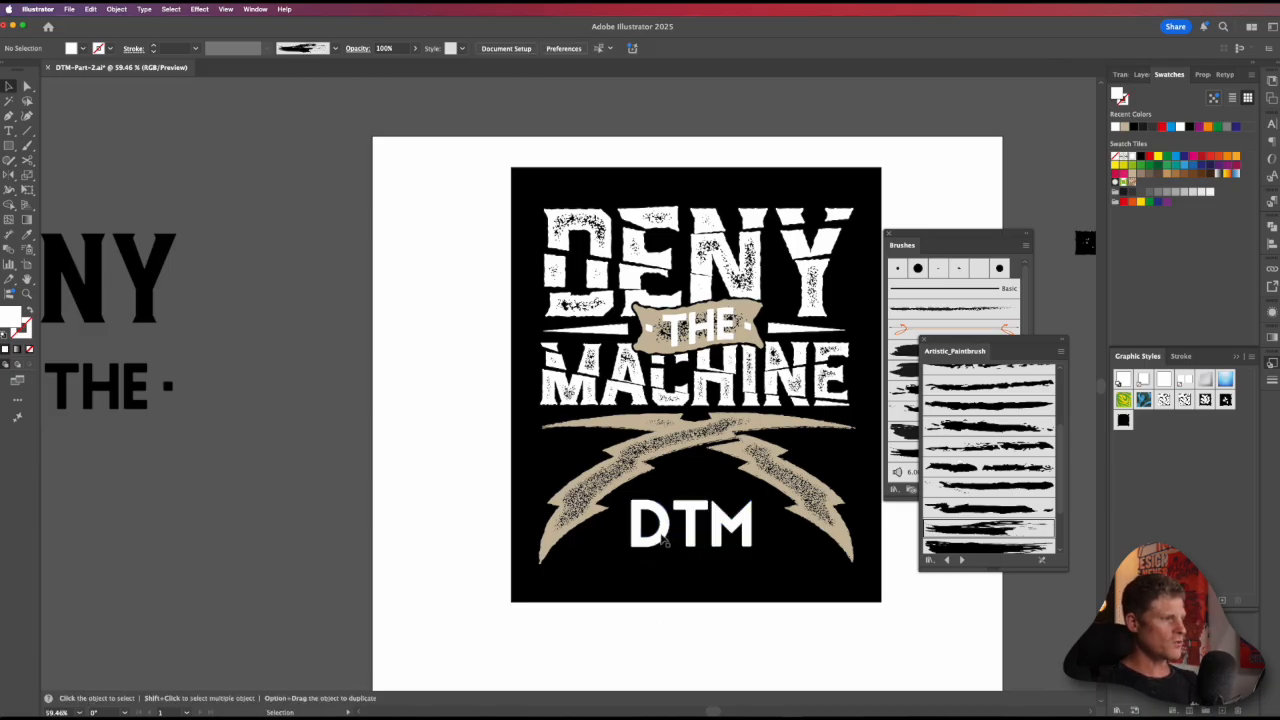
Step: Scale the DTM letters down proportionally around their center to about 47 mm wide
click(700, 525)
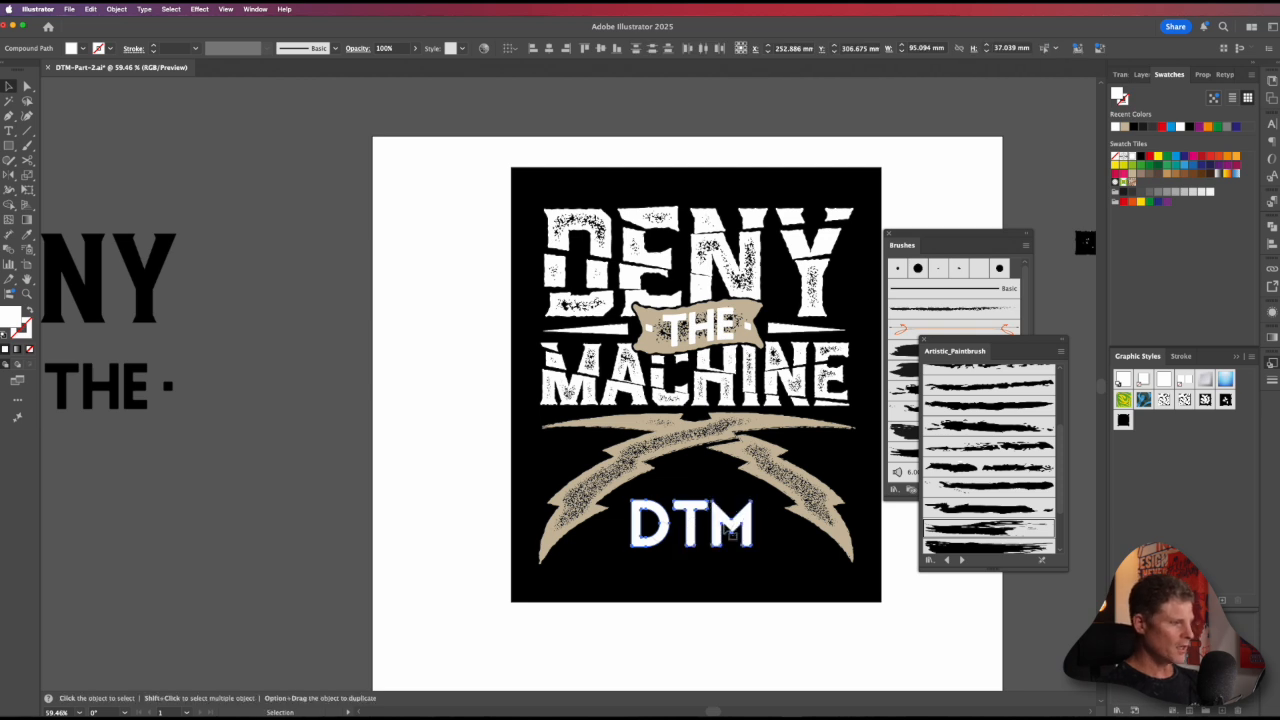
key(e)
drag(752, 496, 719, 515)
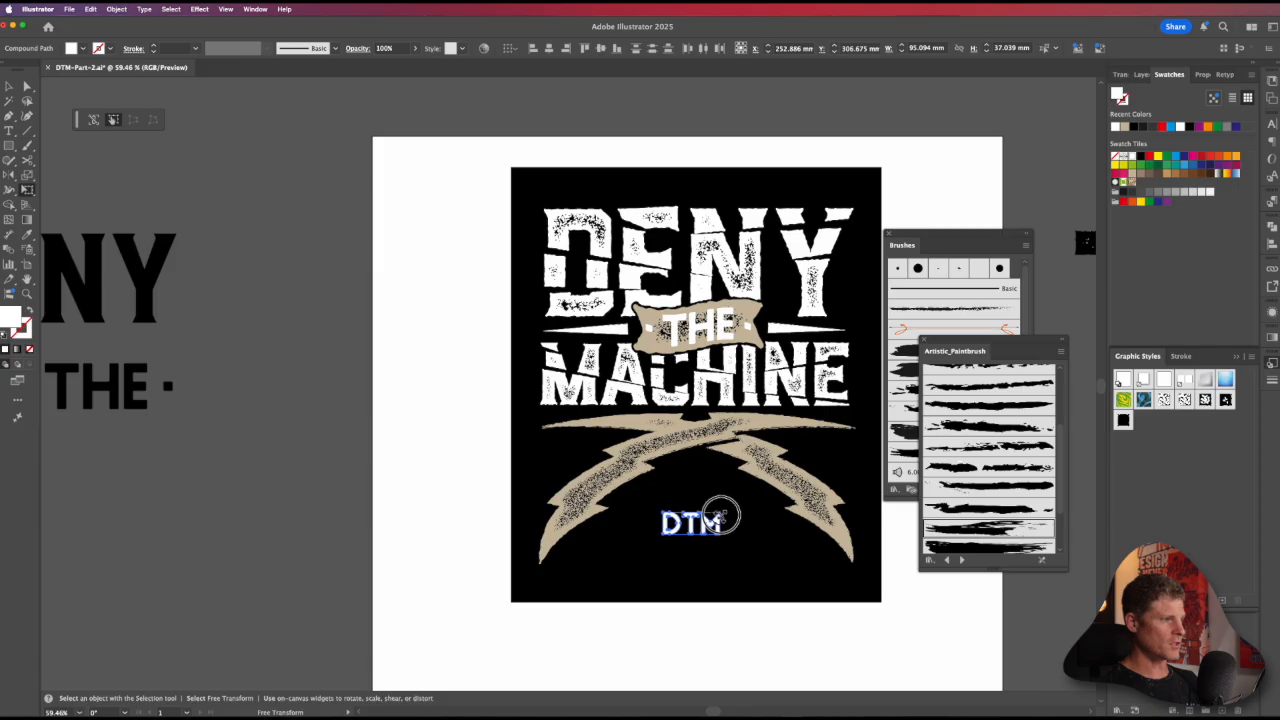
key(v)
key(v)
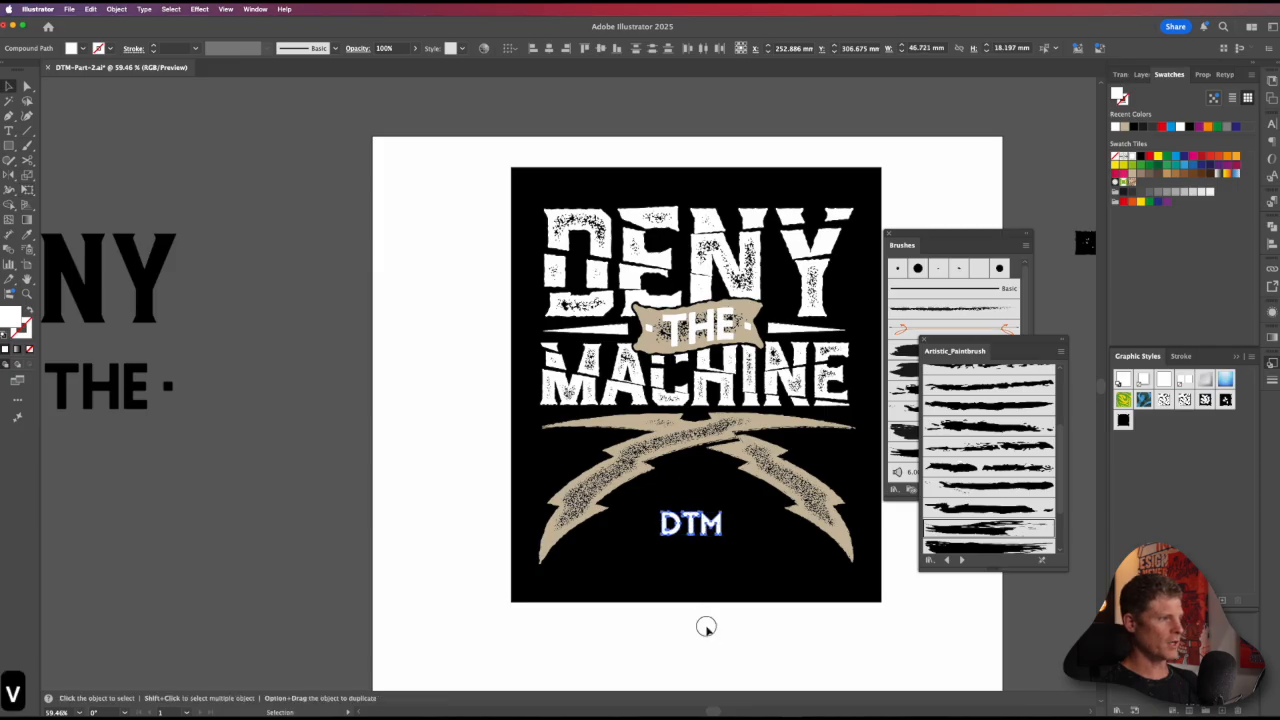
Step: Place the D left of the crossed bolts, the M right of them, and the T centered below the crossing
click(682, 537)
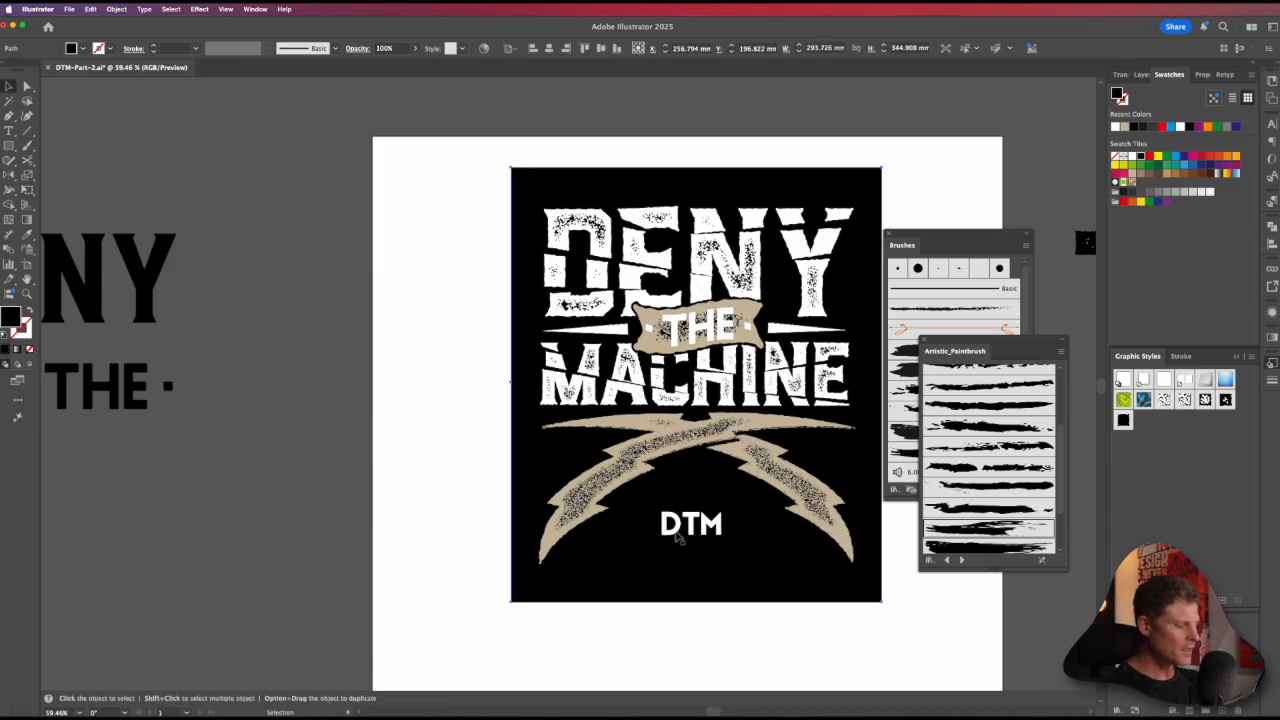
click(675, 531)
shift+click(719, 529)
drag(719, 528, 822, 460)
click(626, 463)
drag(687, 523, 699, 472)
key(super+z)
drag(588, 455, 585, 456)
key(super+z)
shift+click(813, 449)
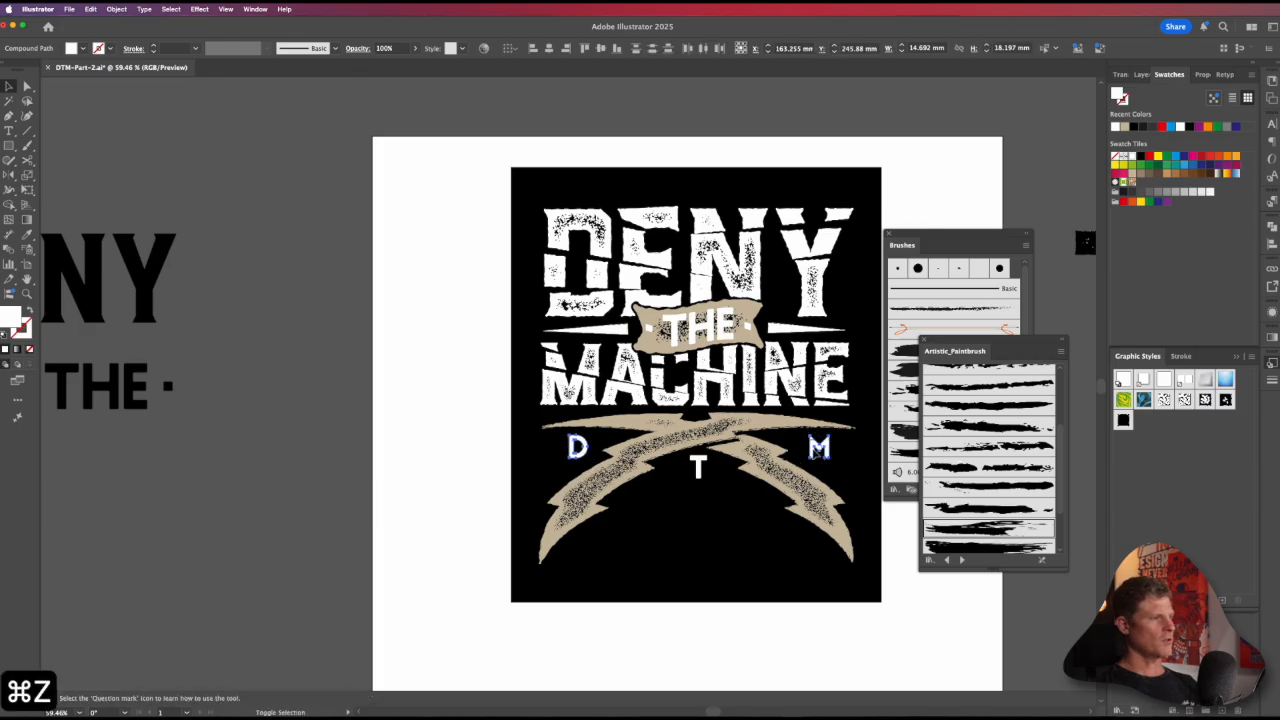
Step: Draw a narrow vertical white rectangle about 4 mm wide and 30 mm high just left of the D
key(space)
drag(668, 634, 704, 598)
click(712, 610)
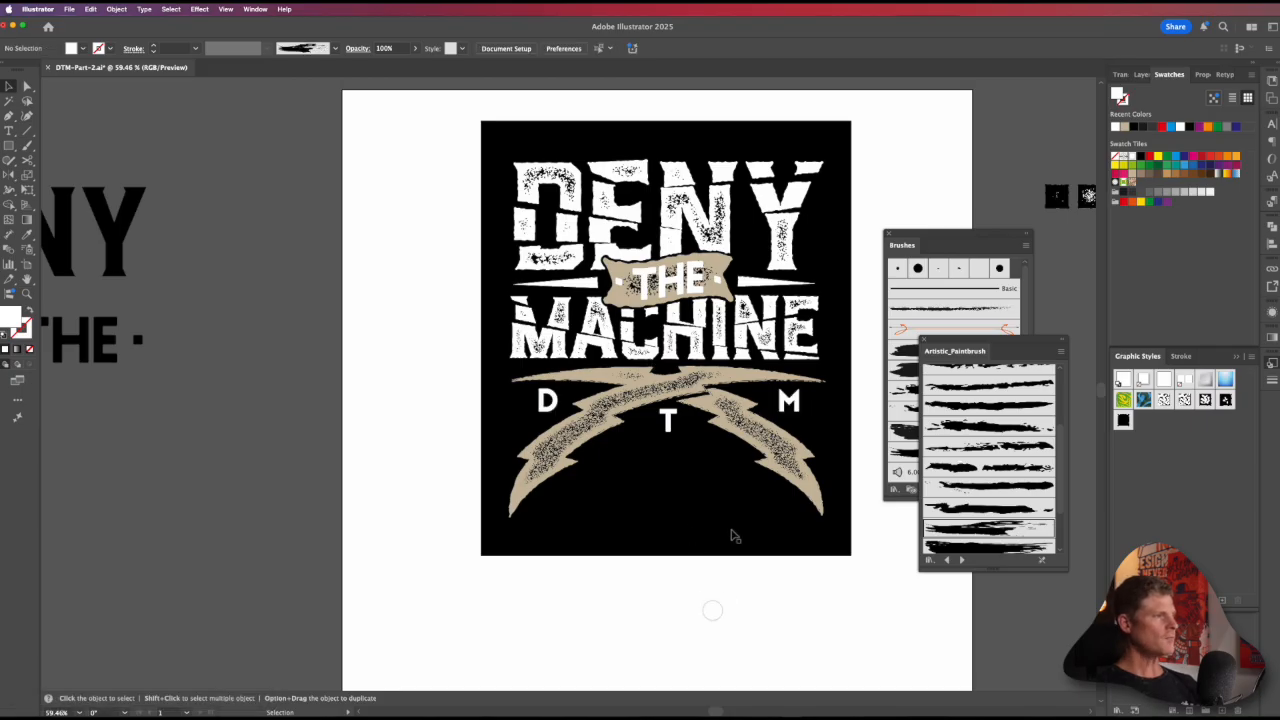
key(space)
drag(530, 395, 564, 414)
key(super+space)
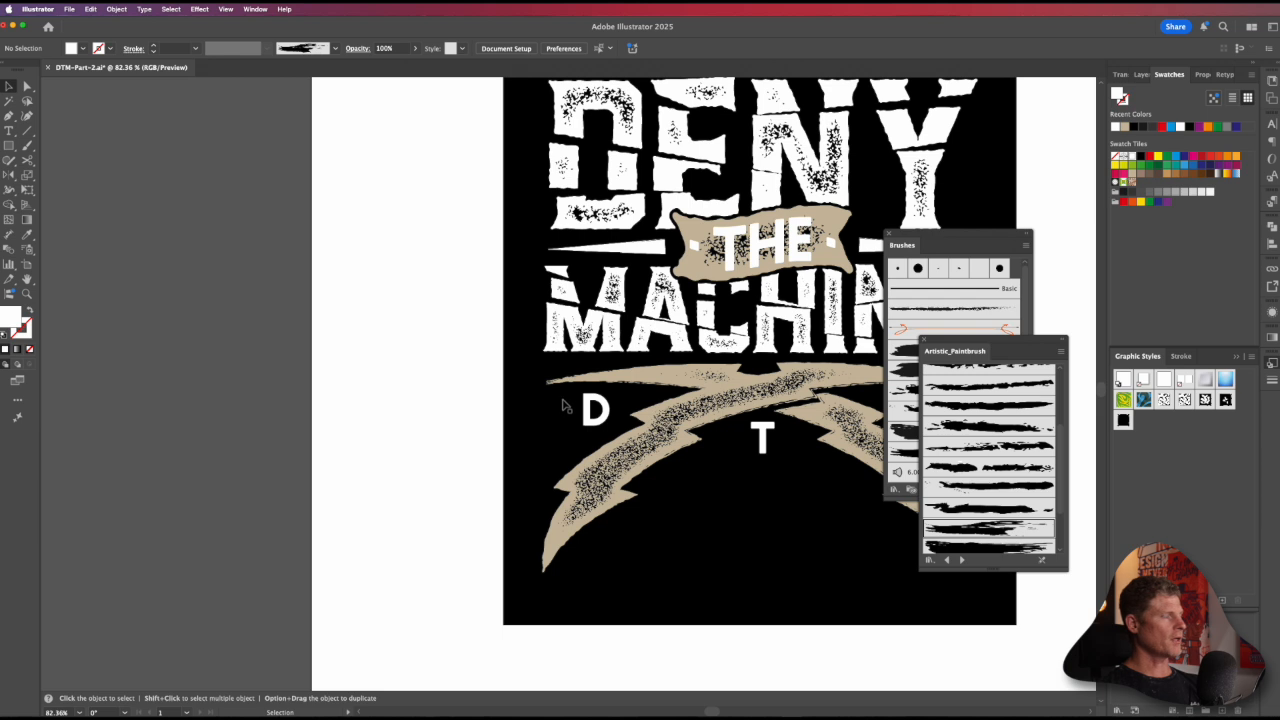
key(m)
drag(568, 392, 566, 446)
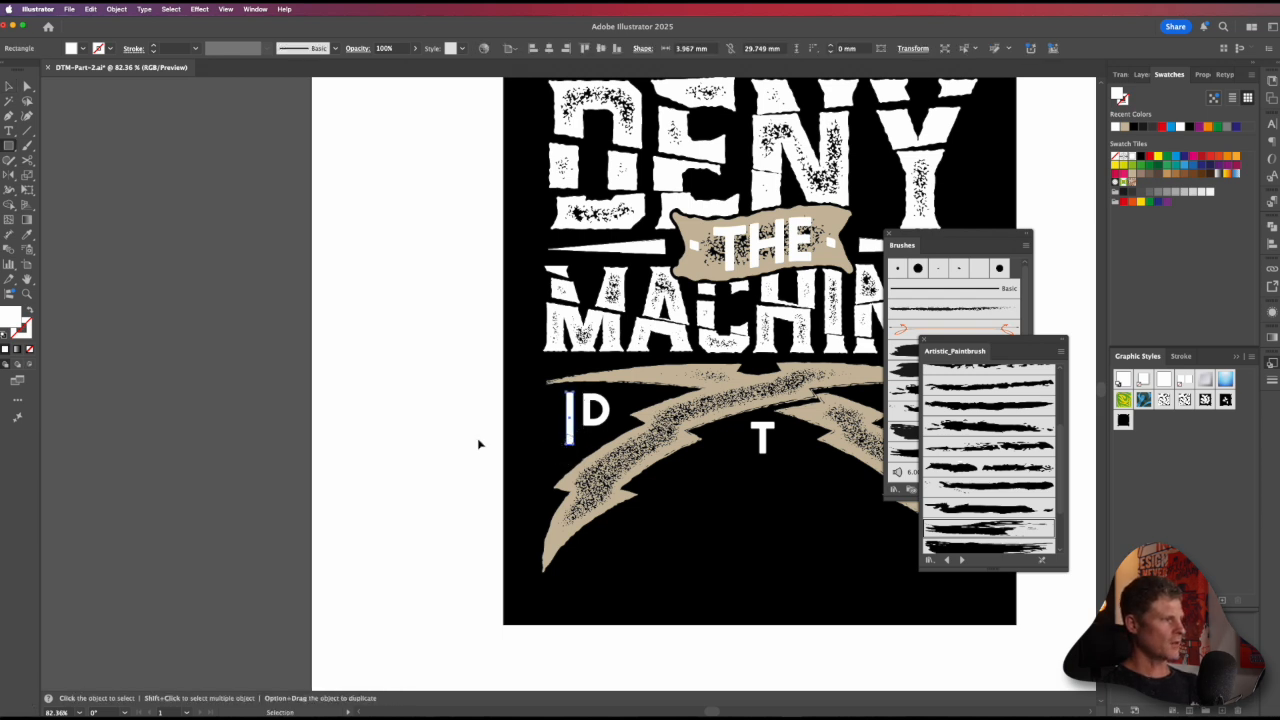
Step: Duplicate the white bar twice to the left to make three evenly spaced vertical bars
key(v)
key(super+space)
drag(549, 402, 535, 453)
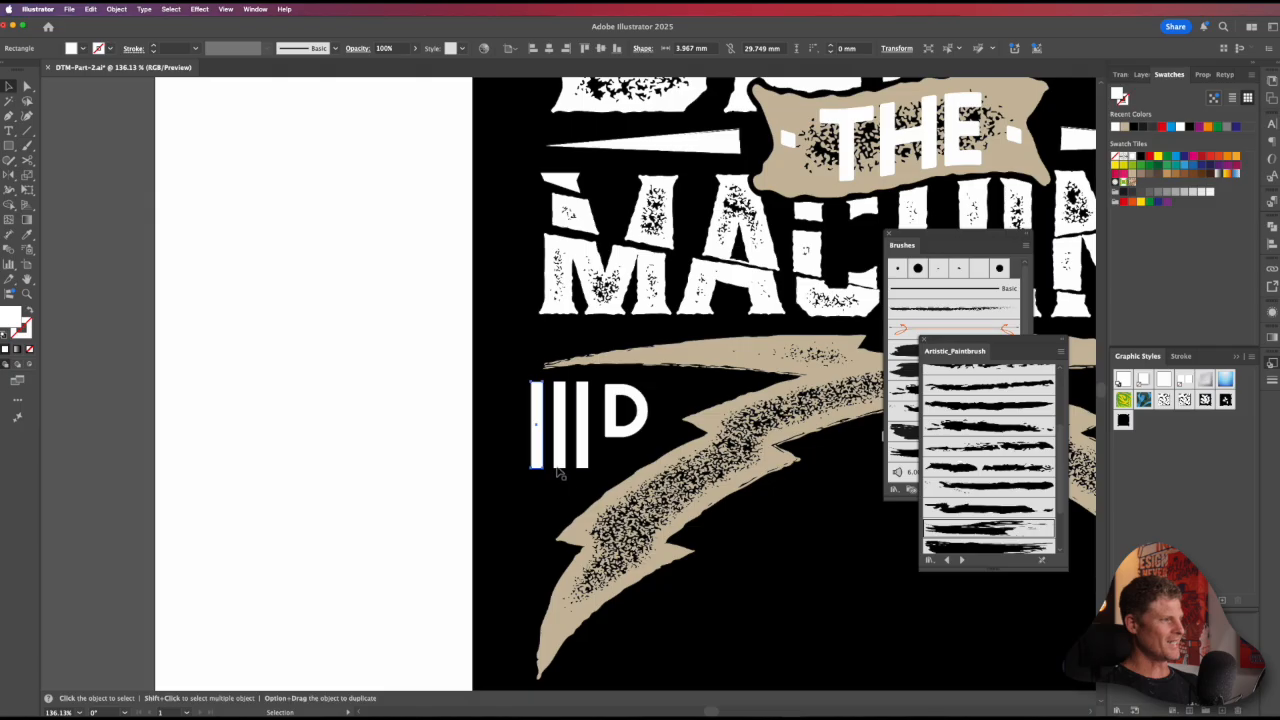
Step: Shorten the middle bar from below to about 22.5 mm and the bar nearest the D shorter still, forming descending steps
key(e)
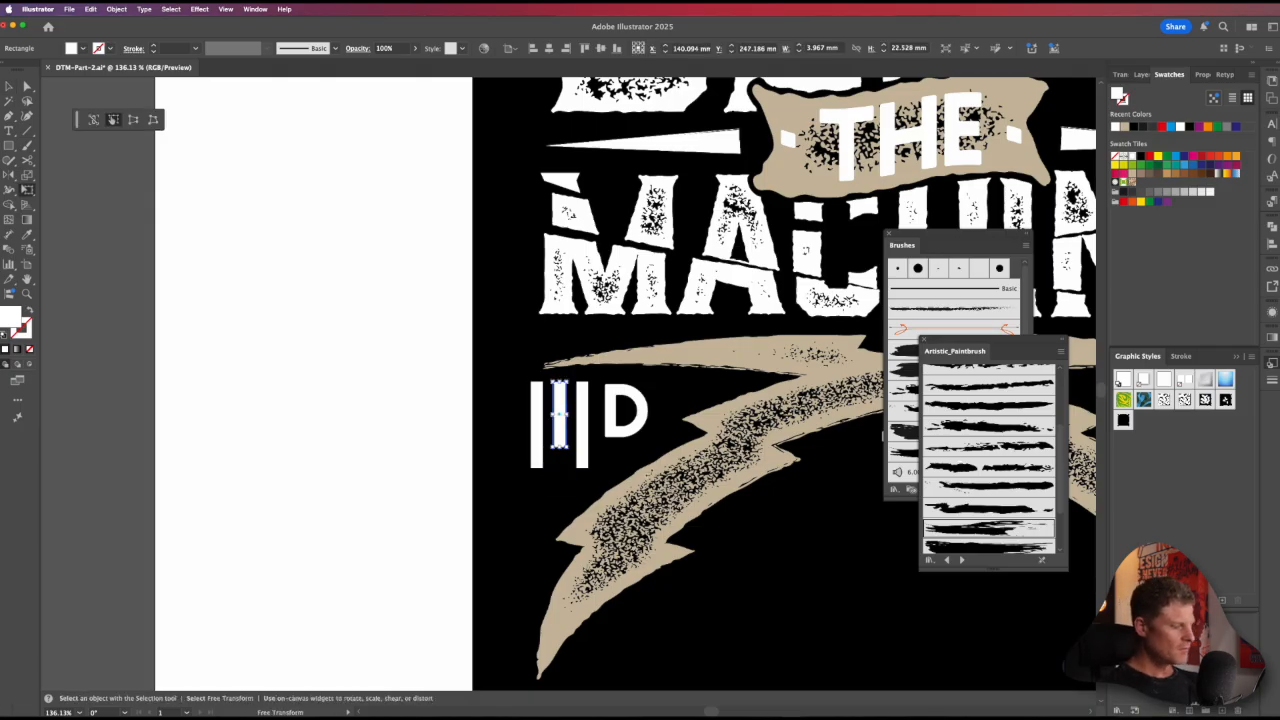
key(v)
key(e)
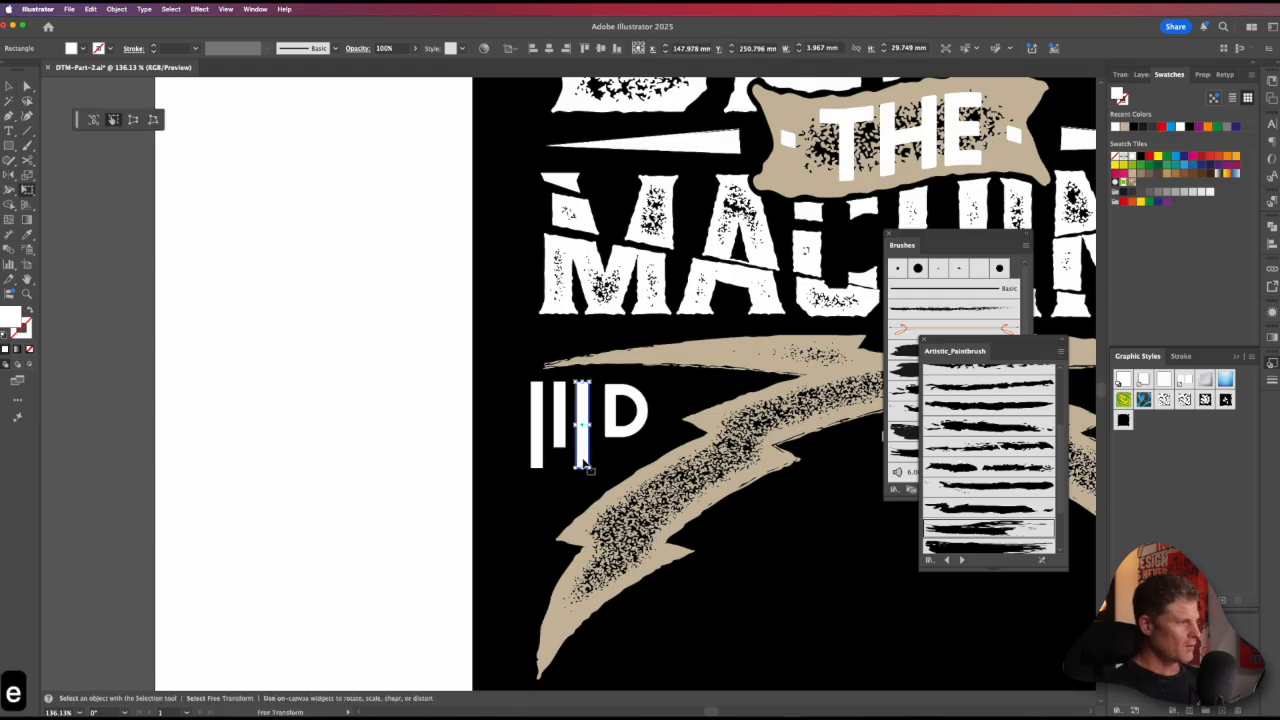
drag(581, 466, 581, 428)
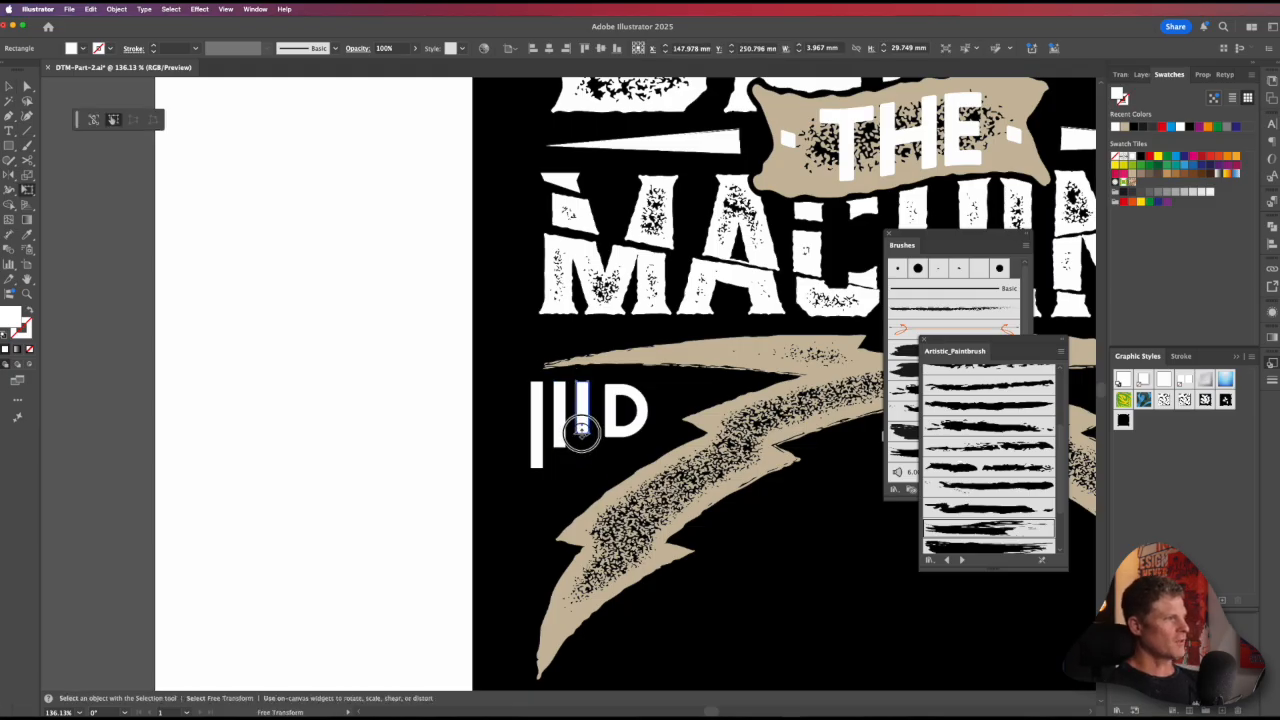
super+click(413, 438)
key(v)
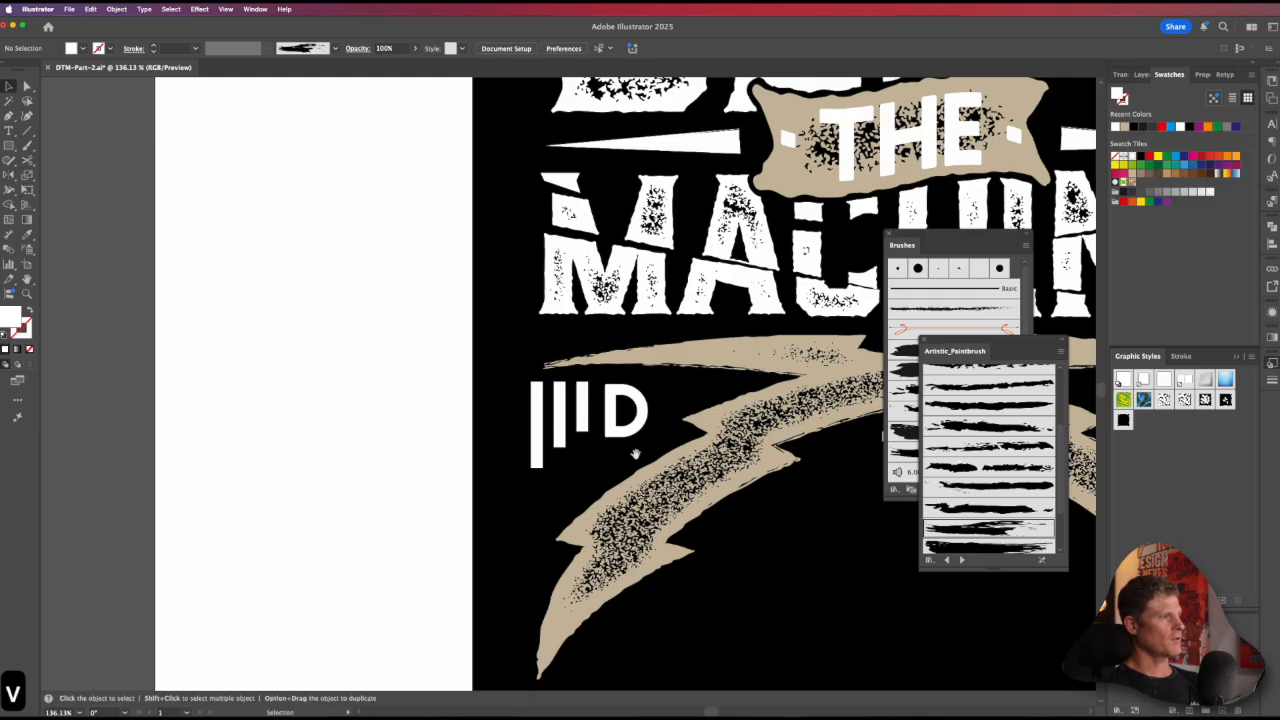
Step: Taper the longest bar slightly by moving its lower right corner point inward
drag(586, 460, 423, 452)
key(a)
drag(375, 409, 458, 497)
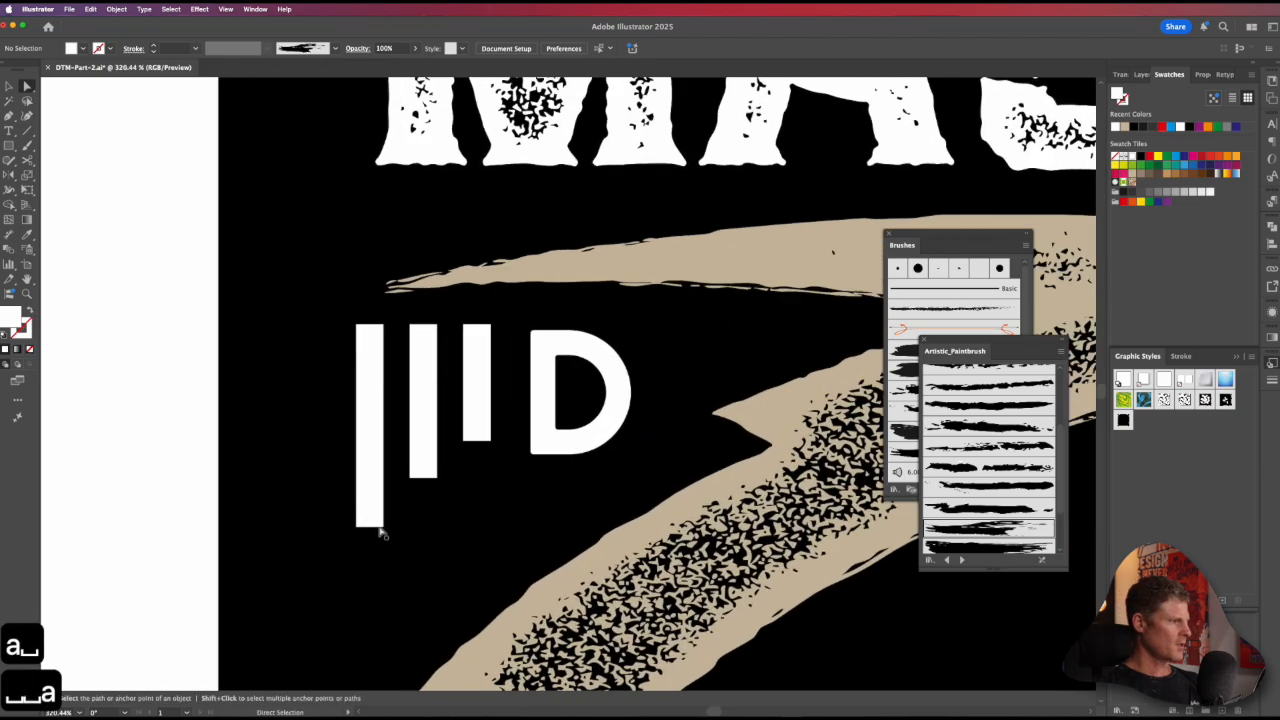
drag(381, 529, 378, 527)
key(super+z)
key(super+z)
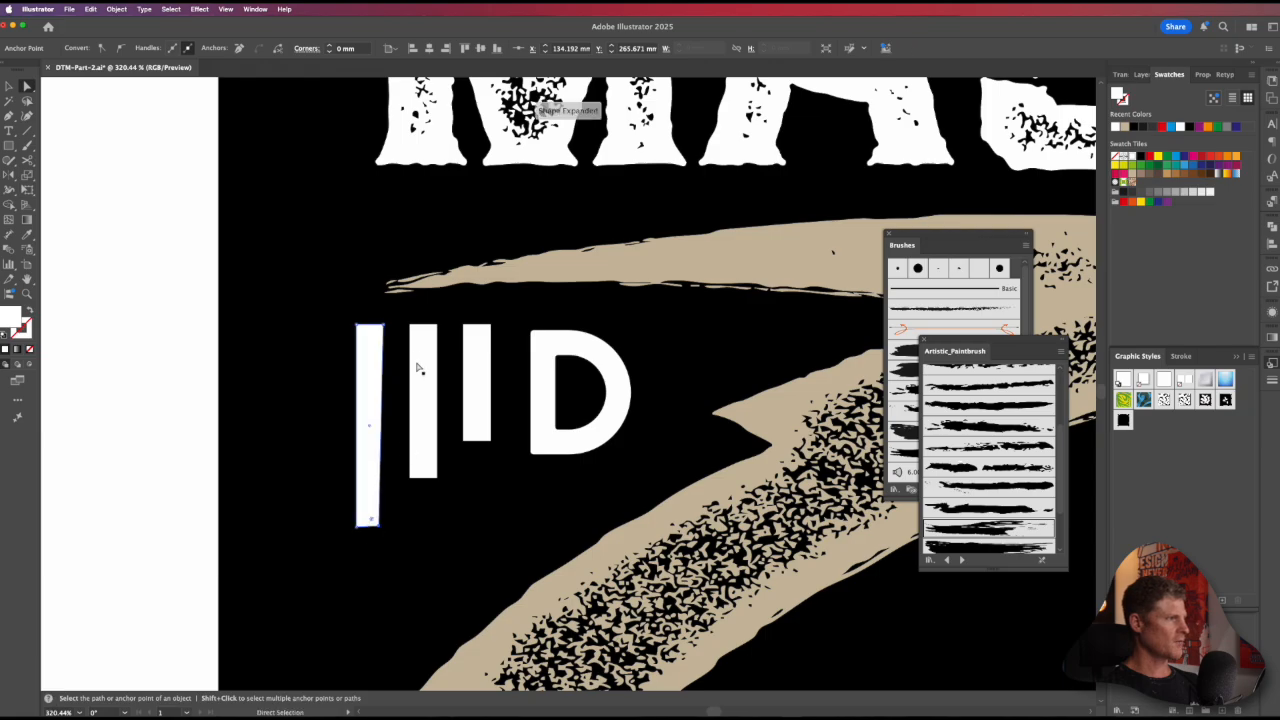
click(413, 333)
key(super+z)
key(a)
key(super+z)
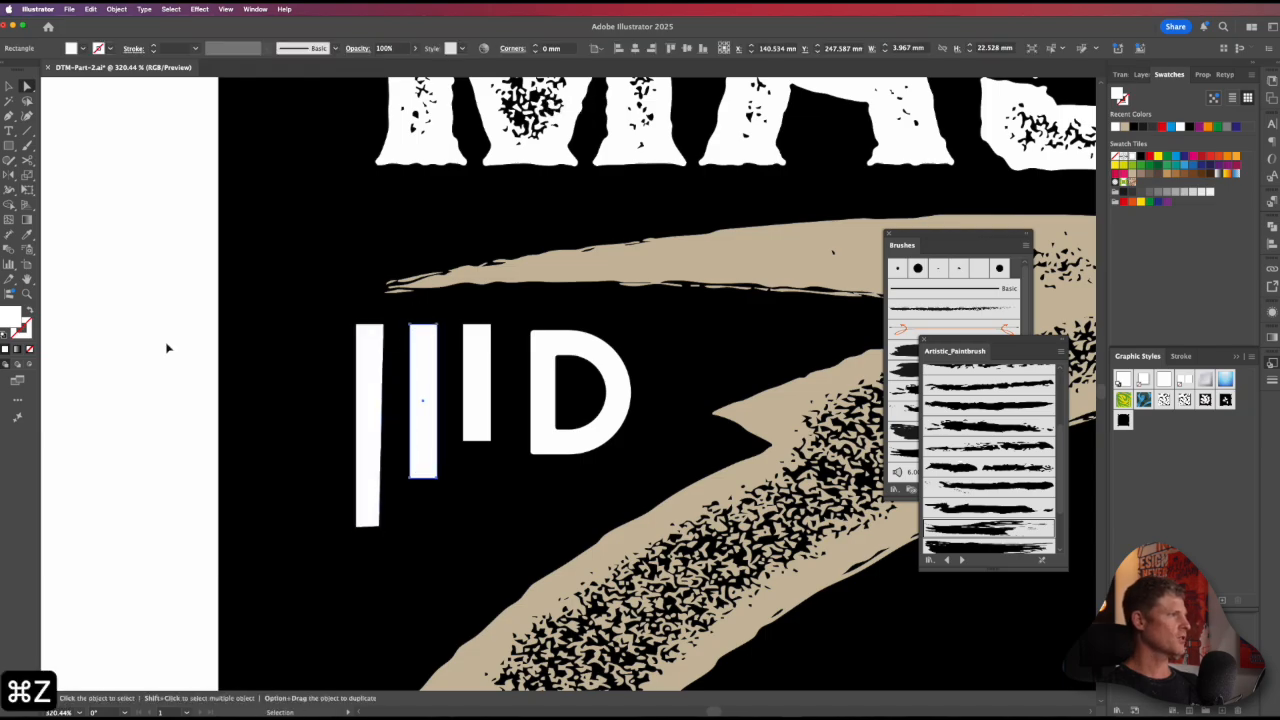
Step: Taper the middle and shortest bars by moving an upper corner point inward on each, and nudge the middle bar slightly left
key(a)
click(413, 331)
drag(410, 325, 414, 328)
click(493, 326)
click(489, 328)
drag(491, 325, 488, 328)
key(p)
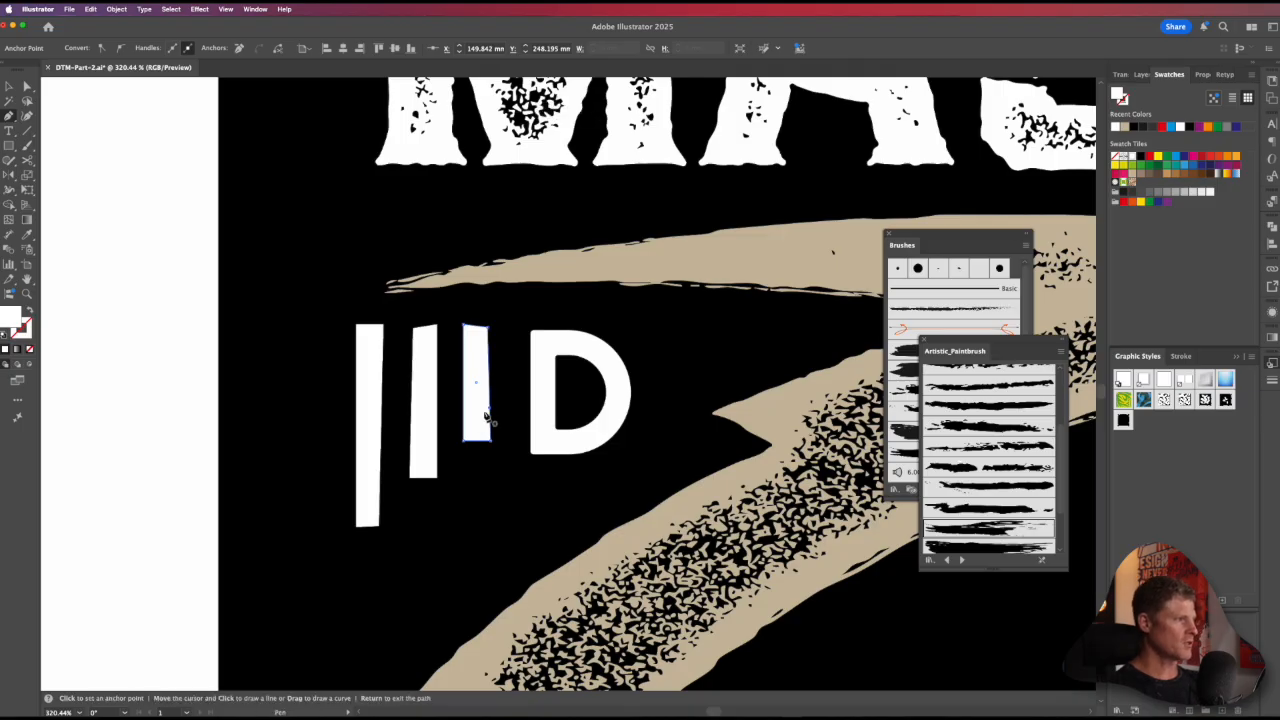
key(a)
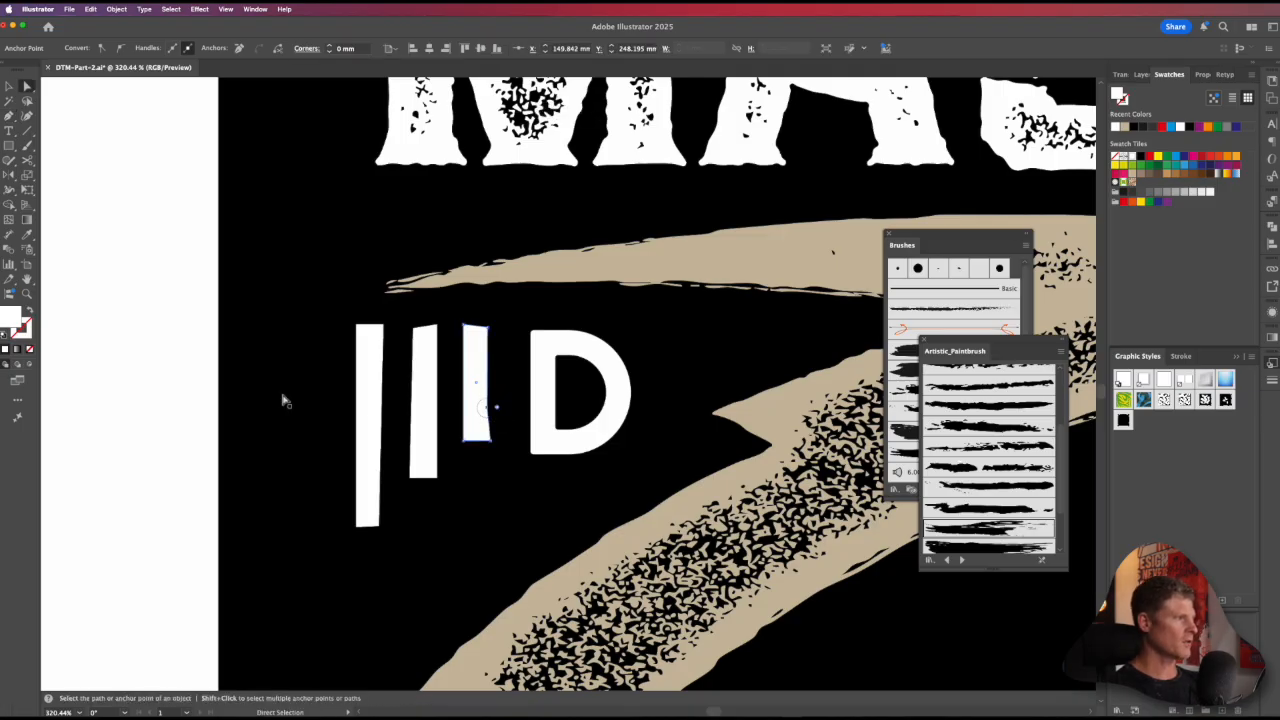
key(v)
click(421, 380)
drag(421, 380, 418, 380)
Step: Start a Roughen effect on the three bars with 0.5% relative size and detail of 22 per inch
shift+click(476, 368)
shift+click(371, 382)
click(200, 10)
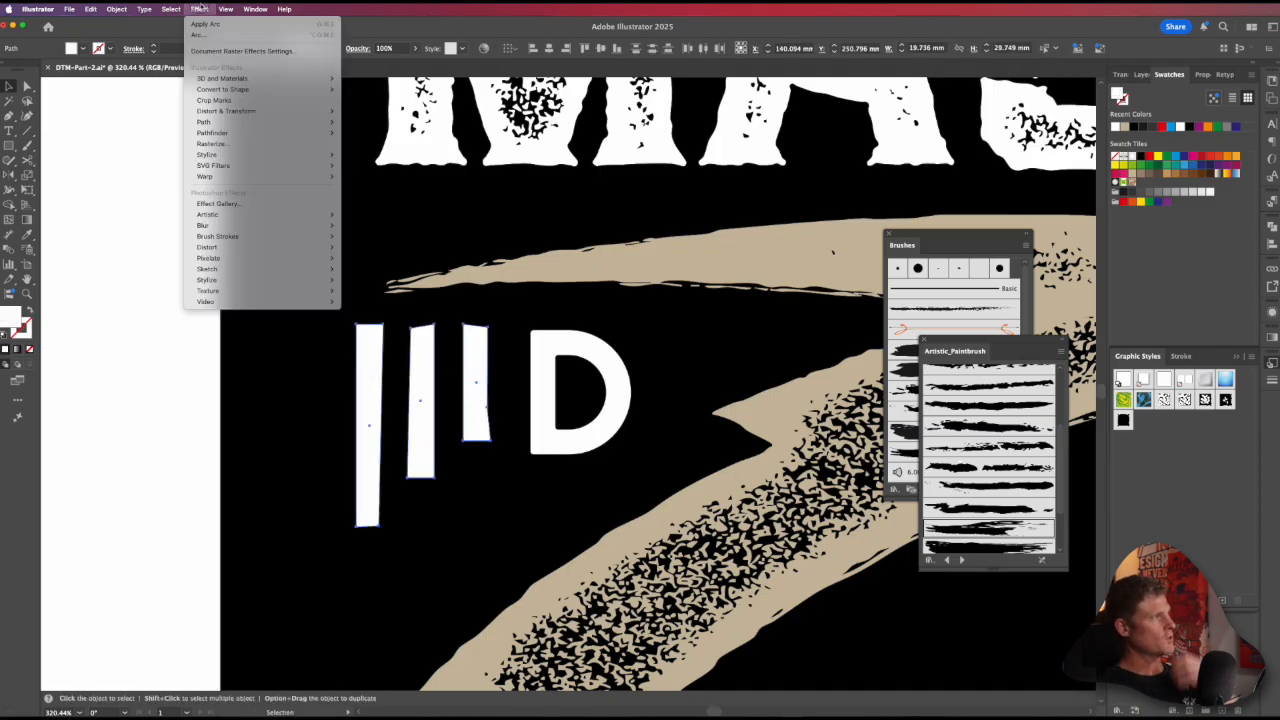
mouse_move(269, 179)
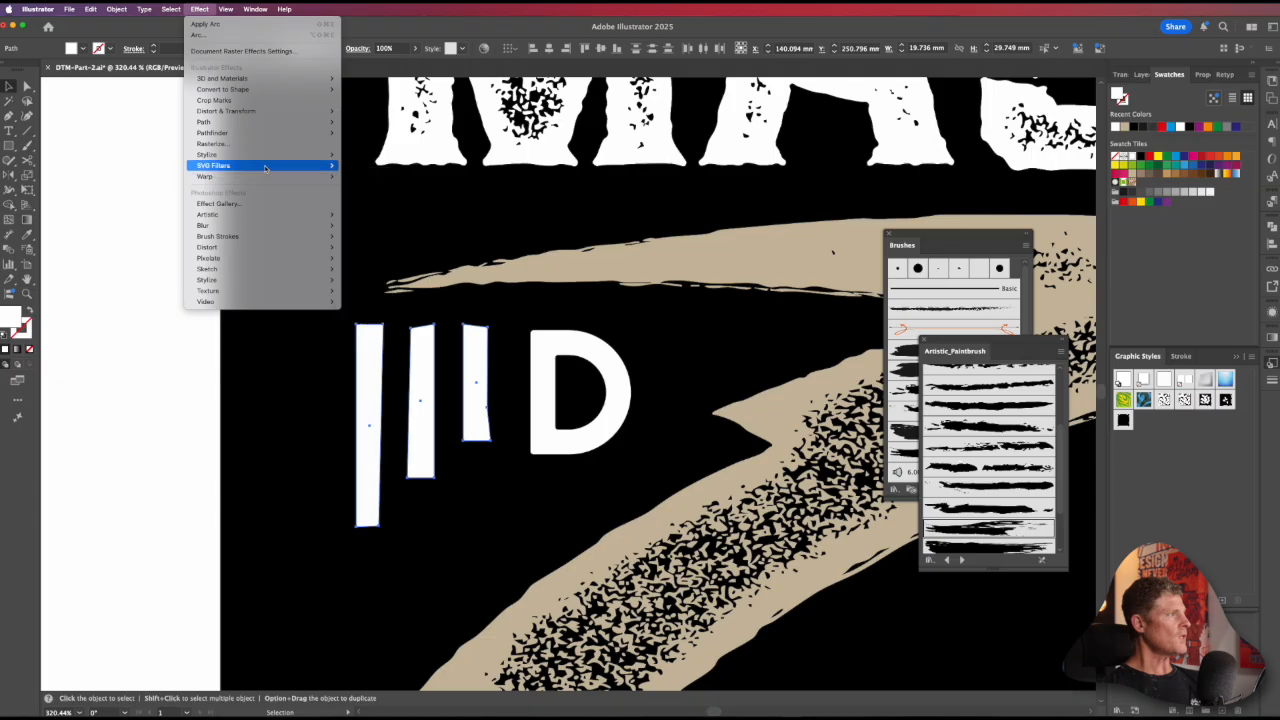
mouse_move(243, 113)
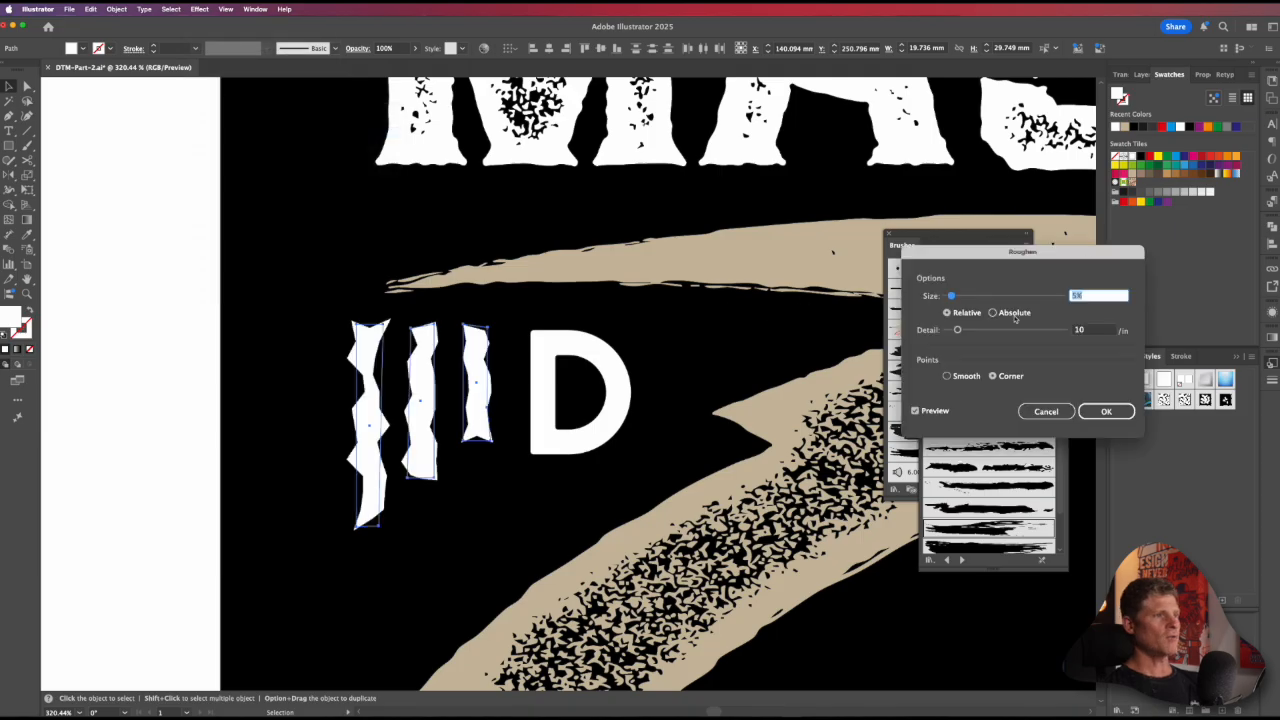
text(.5)
key(Tab)
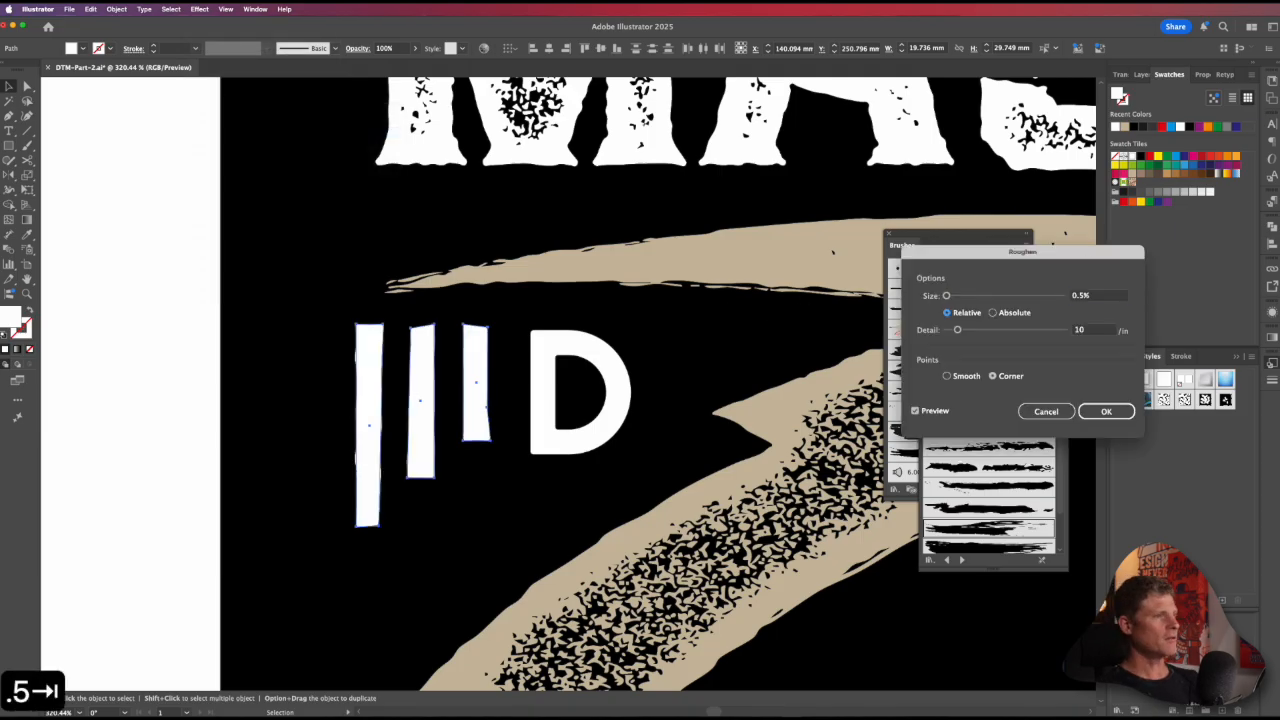
drag(960, 330, 972, 330)
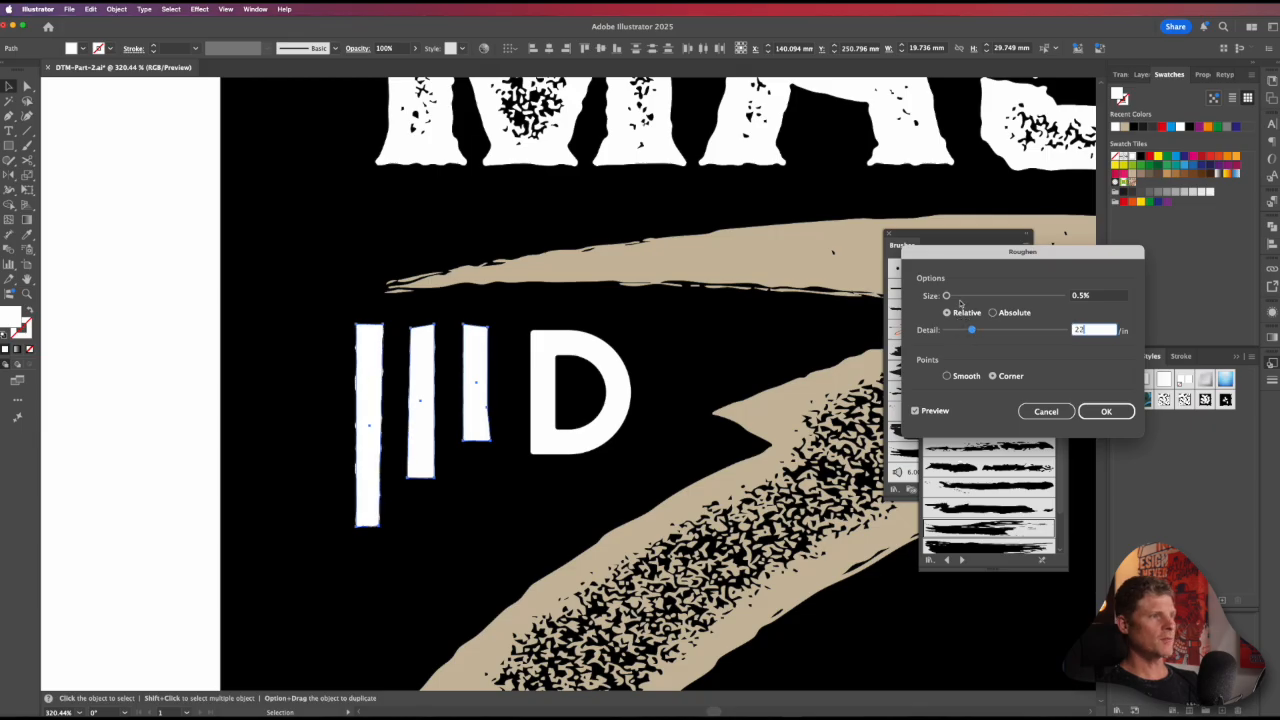
Step: Set the Roughen size to 0.75% with smooth points and apply the effect to the bars
click(1088, 296)
text(1)
key(Tab)
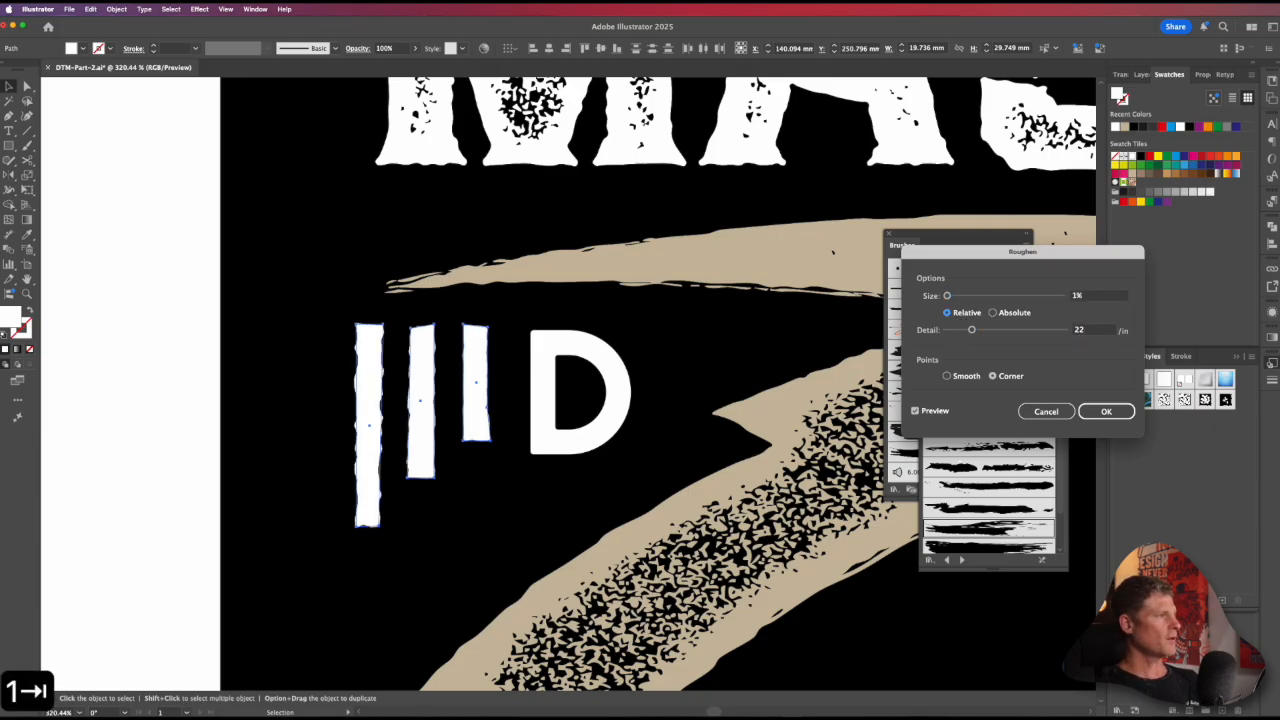
click(1077, 295)
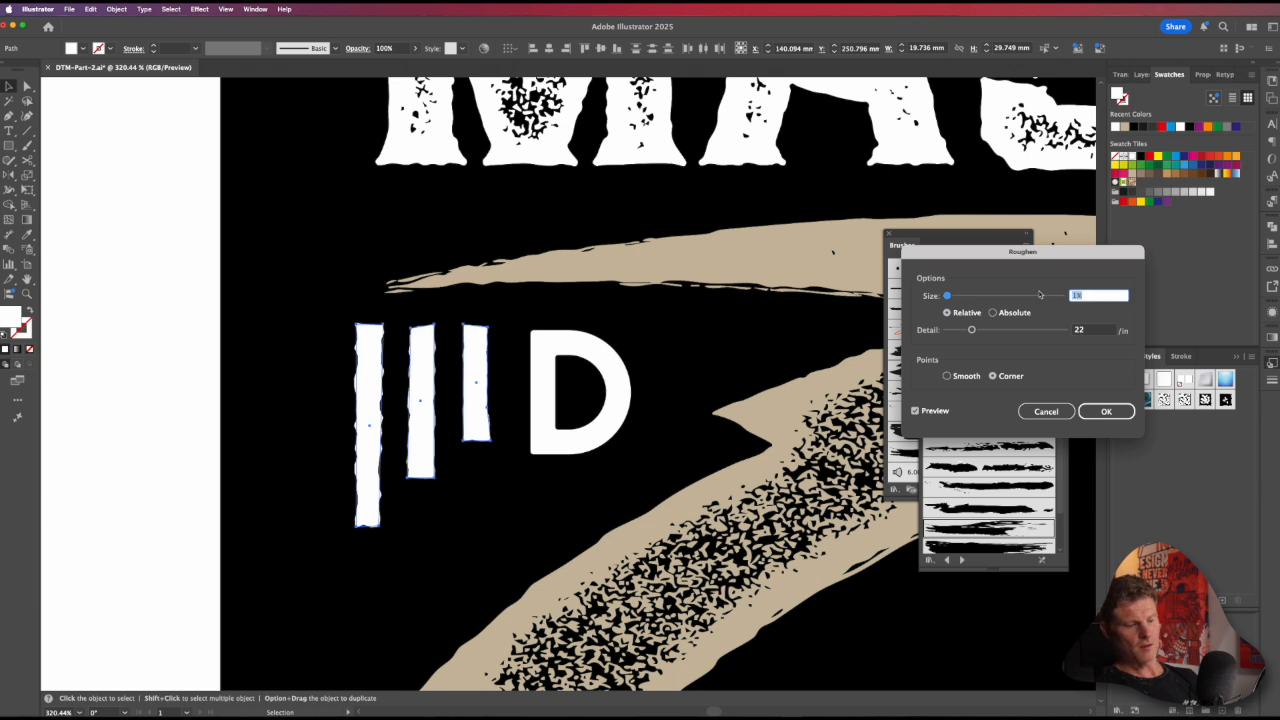
text(.75)
key(Tab)
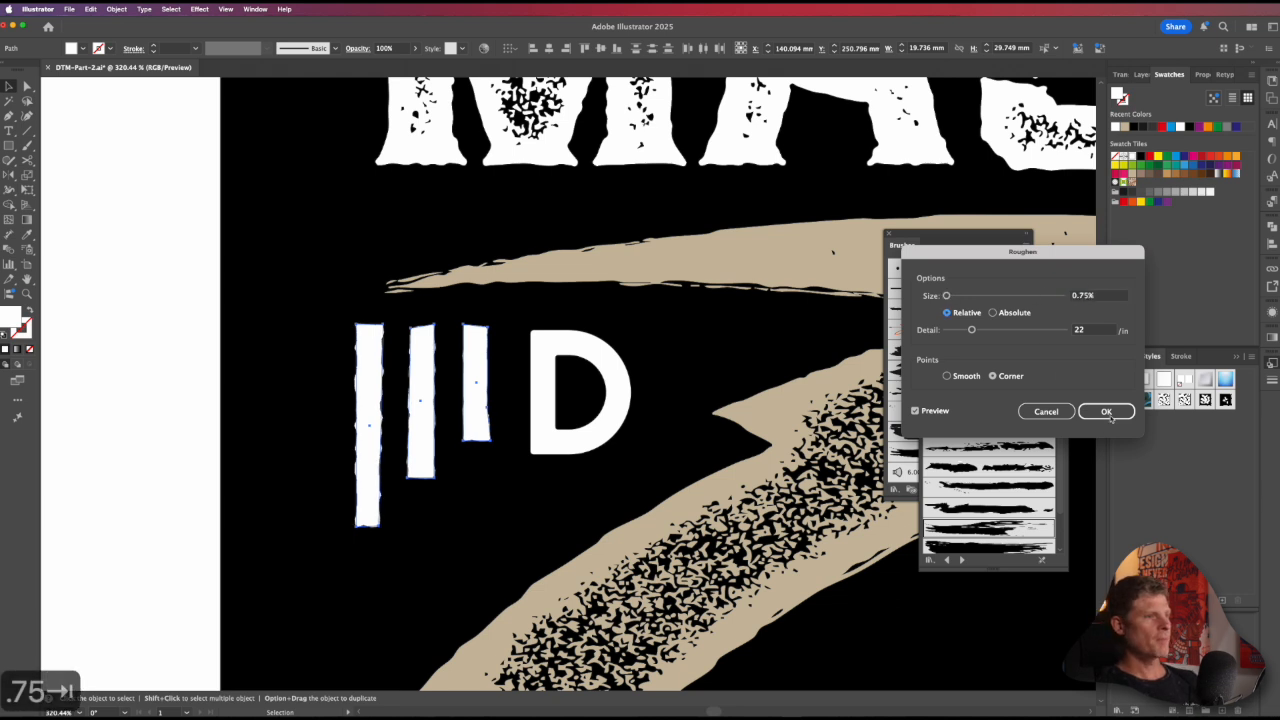
click(1093, 412)
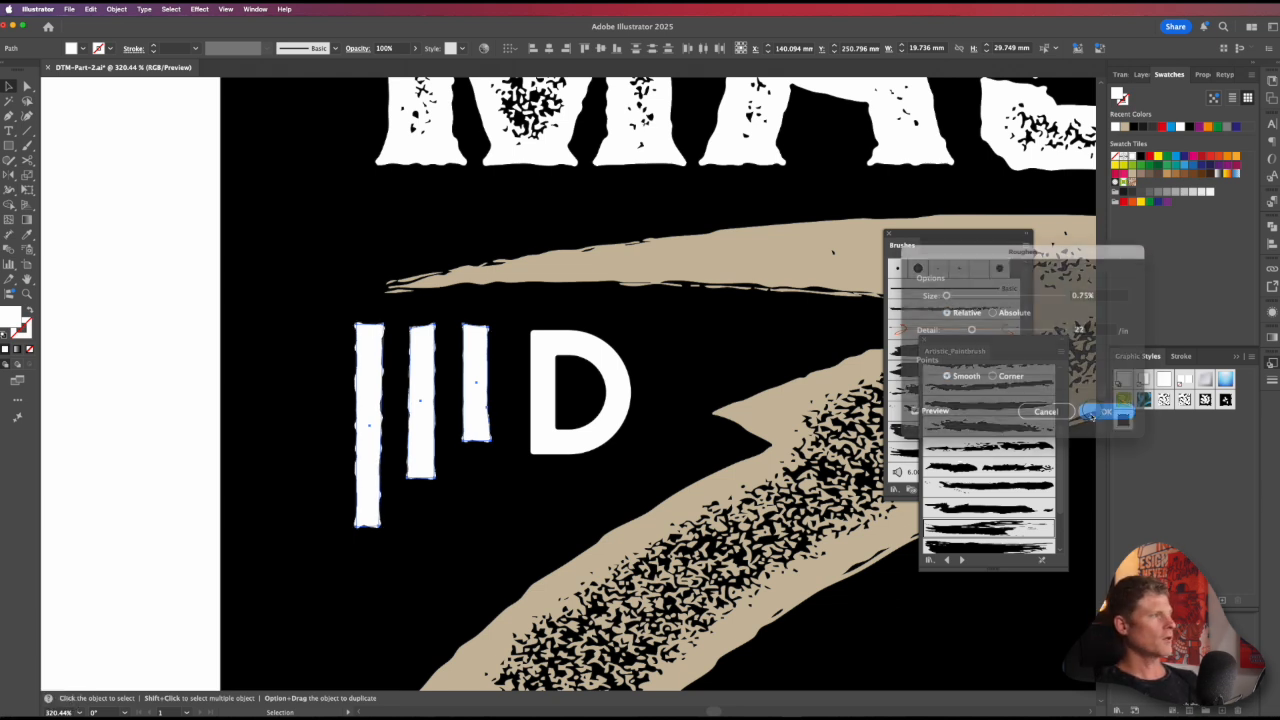
Step: Expand the appearance of the three roughened bars into editable paths
click(128, 371)
alt+super+click(476, 432)
alt+super+click(476, 432)
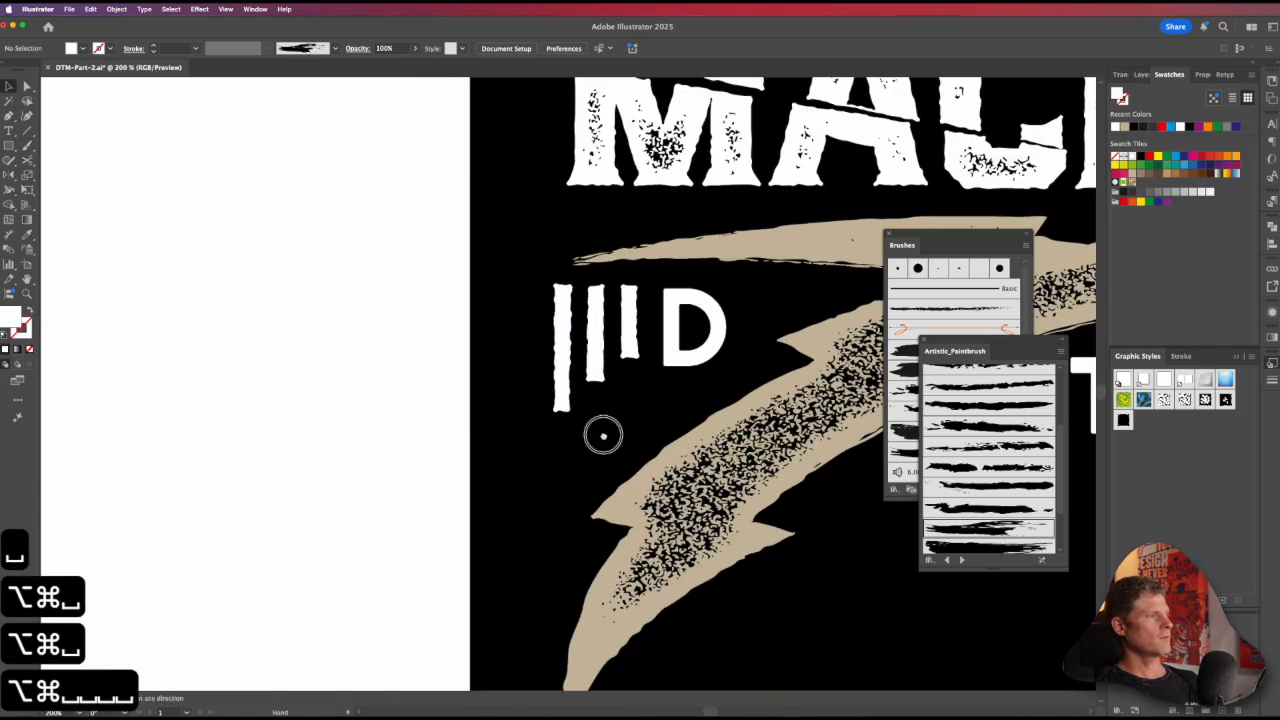
drag(603, 437, 500, 500)
key(v)
click(521, 399)
click(521, 398)
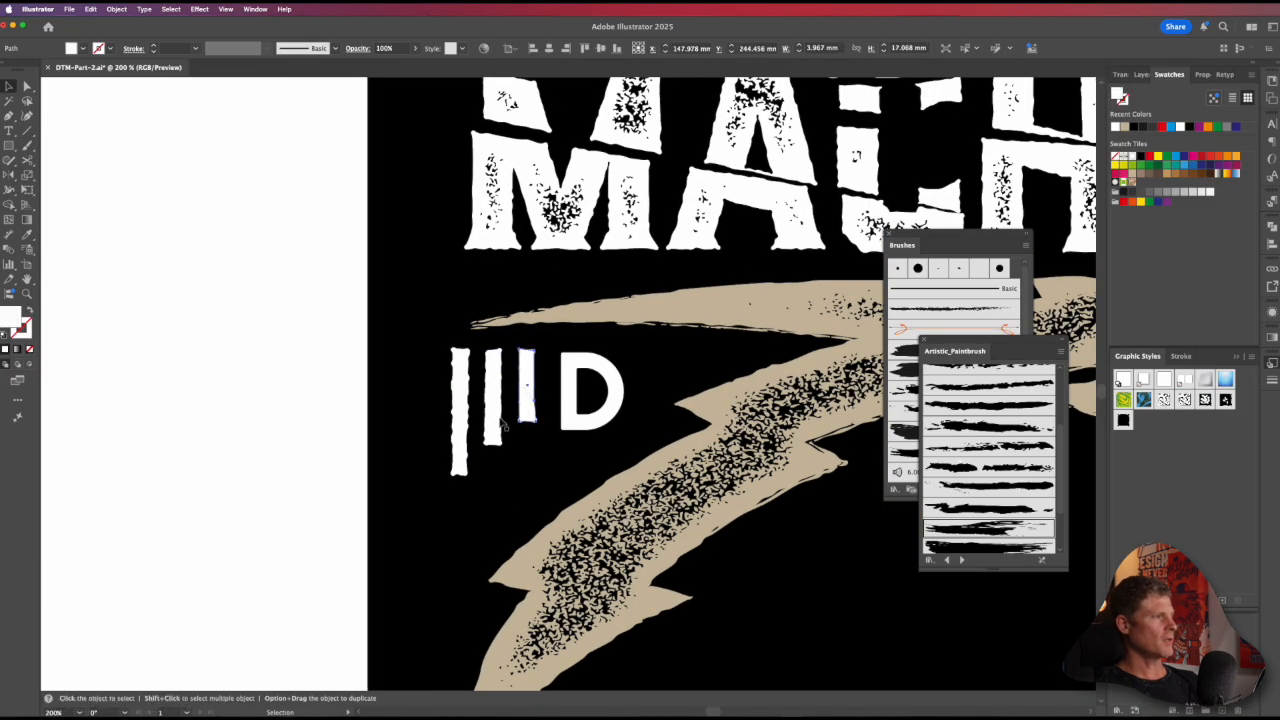
shift+click(490, 425)
shift+click(460, 400)
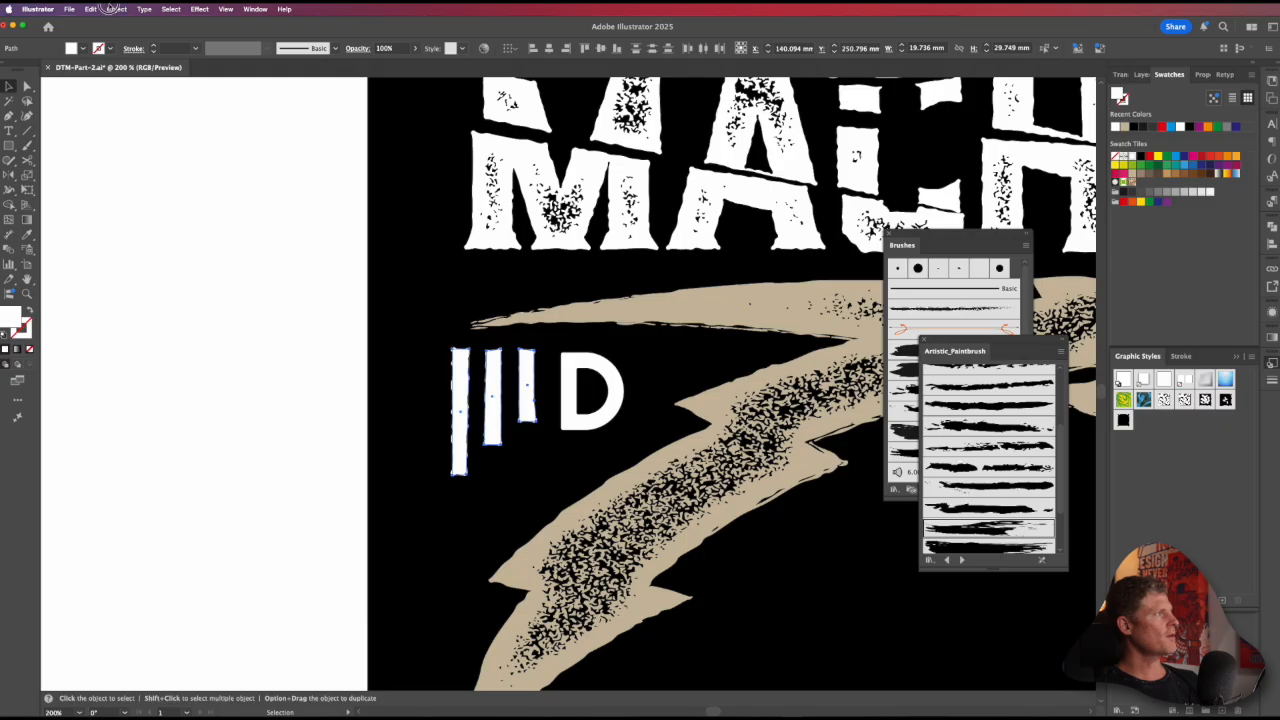
click(115, 9)
click(129, 163)
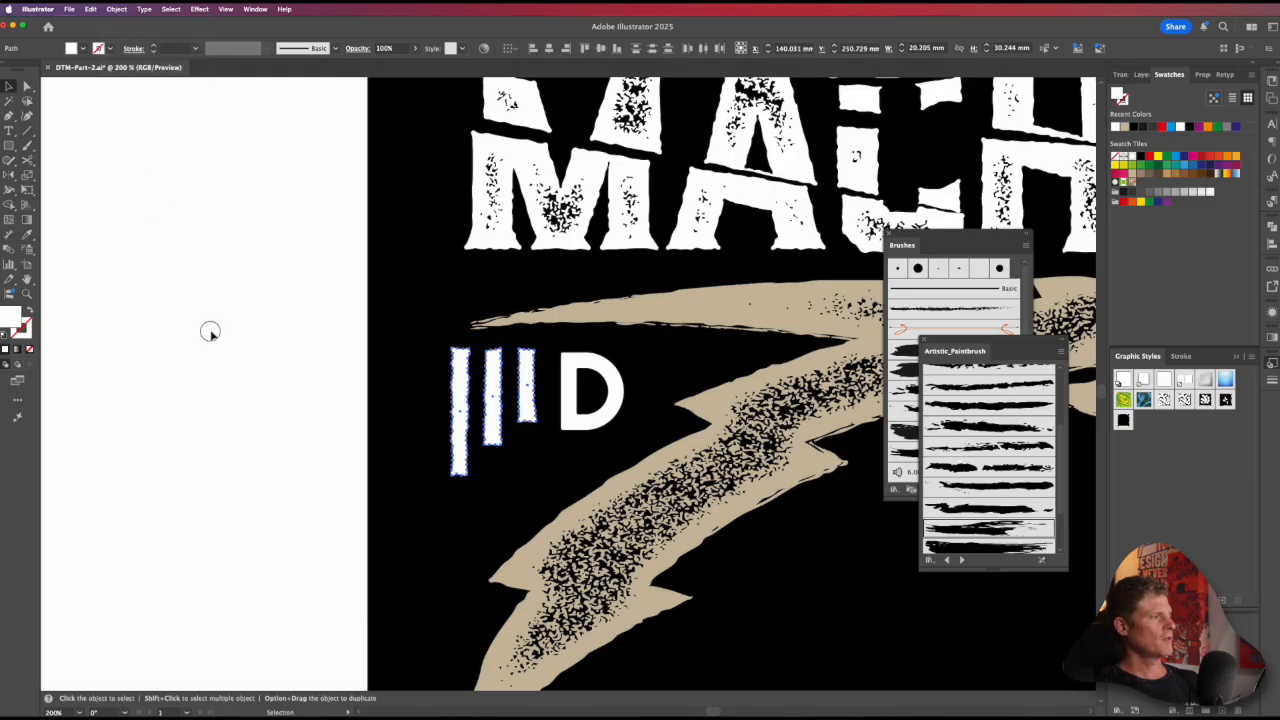
click(210, 332)
Step: Move the middle bar, the shortest bar and the D down so they line up with the longest bar's vertical centre
alt+super+click(709, 405)
alt+super+click(709, 406)
drag(526, 400, 457, 471)
key(v)
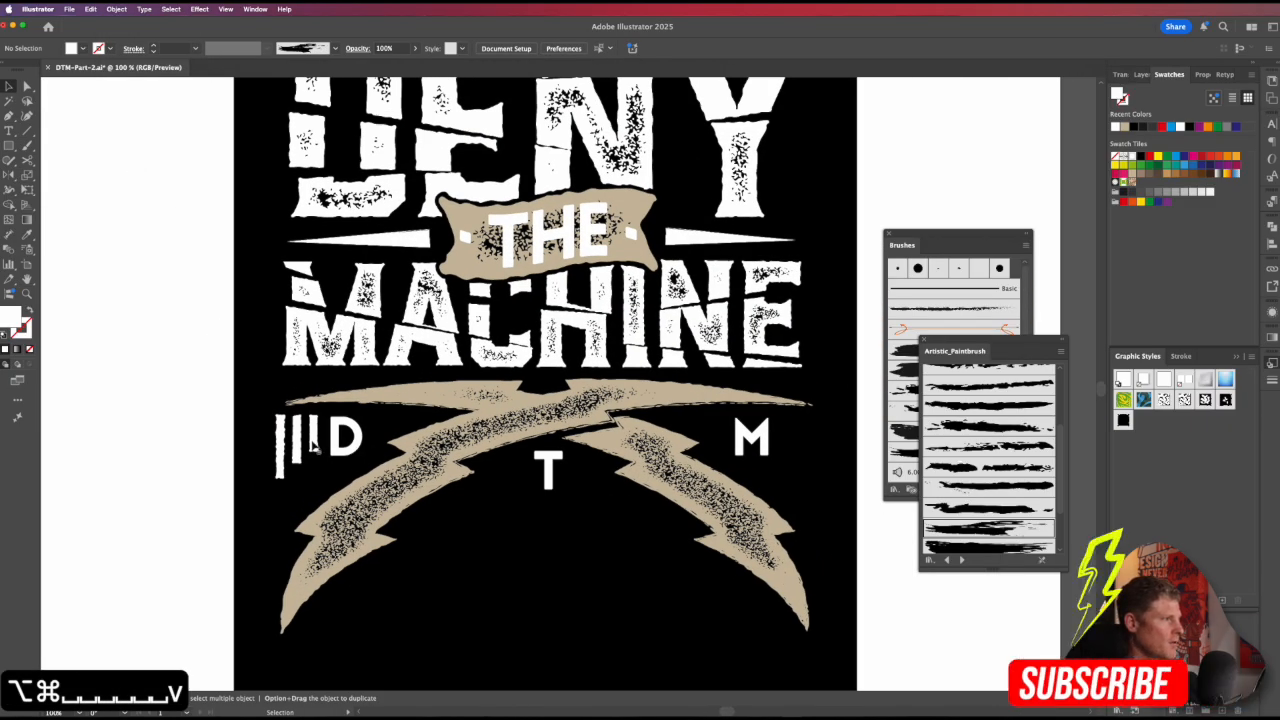
click(312, 449)
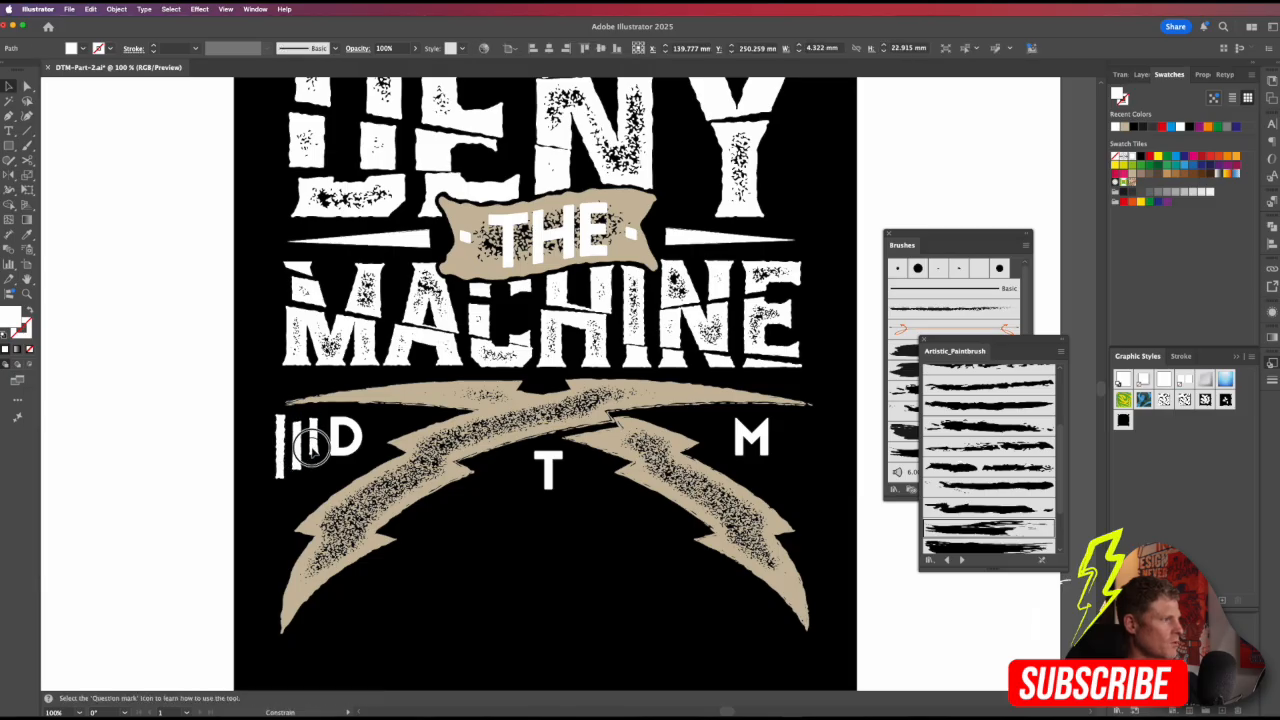
click(342, 444)
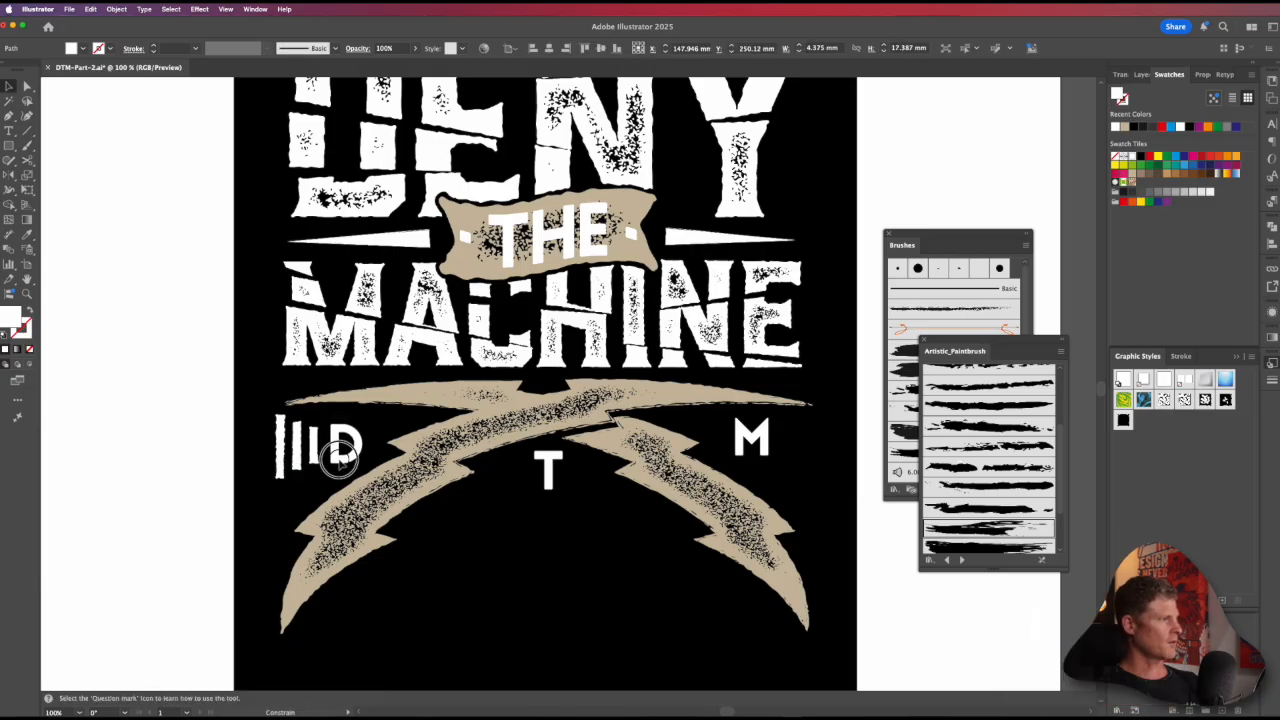
click(314, 452)
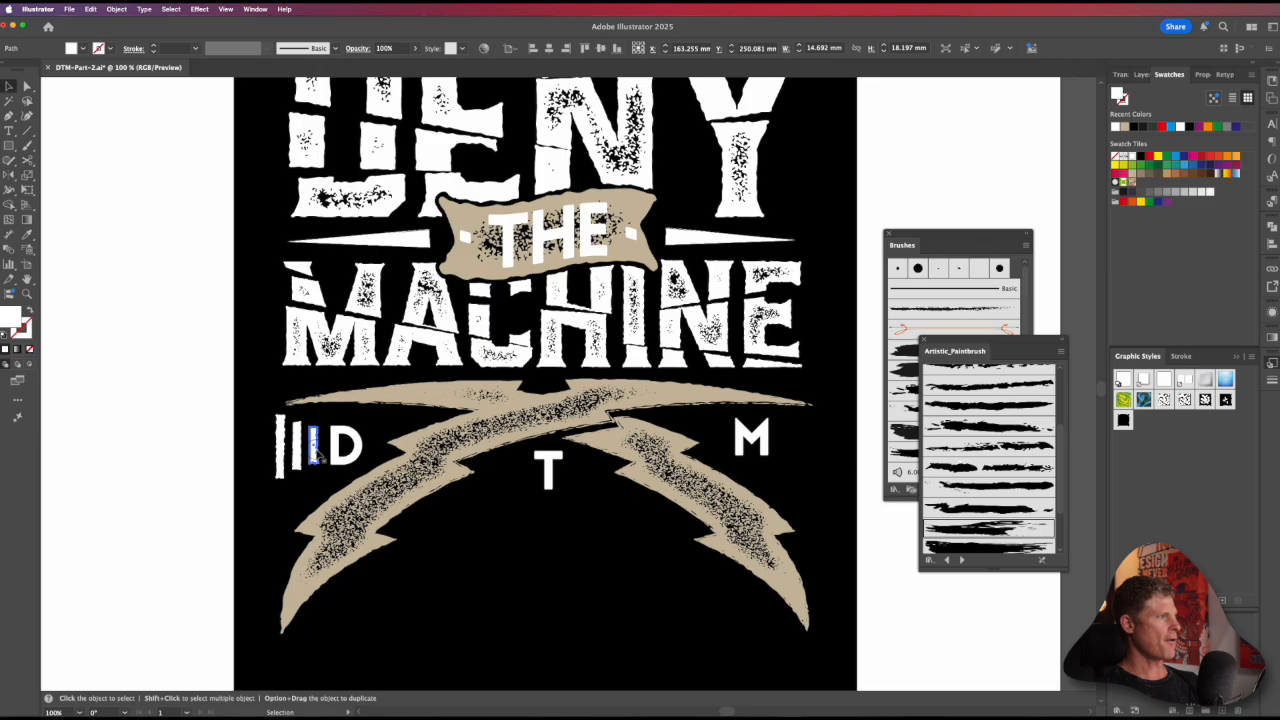
mouse_move(314, 452)
mouse_down()
mouse_move(292, 452)
mouse_move(436, 460)
mouse_move(305, 467)
mouse_up()
Step: Distribute the three bars evenly by their horizontal centres and group them
shift+click(268, 464)
shift+click(352, 462)
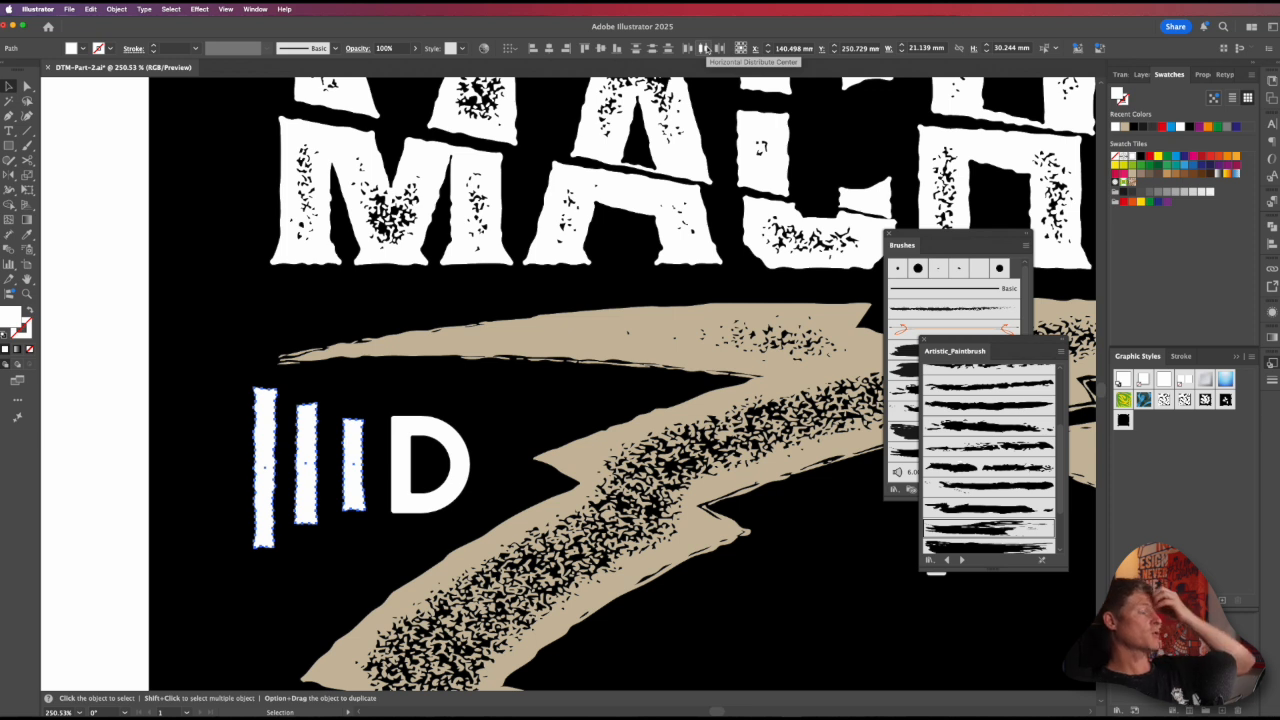
click(704, 48)
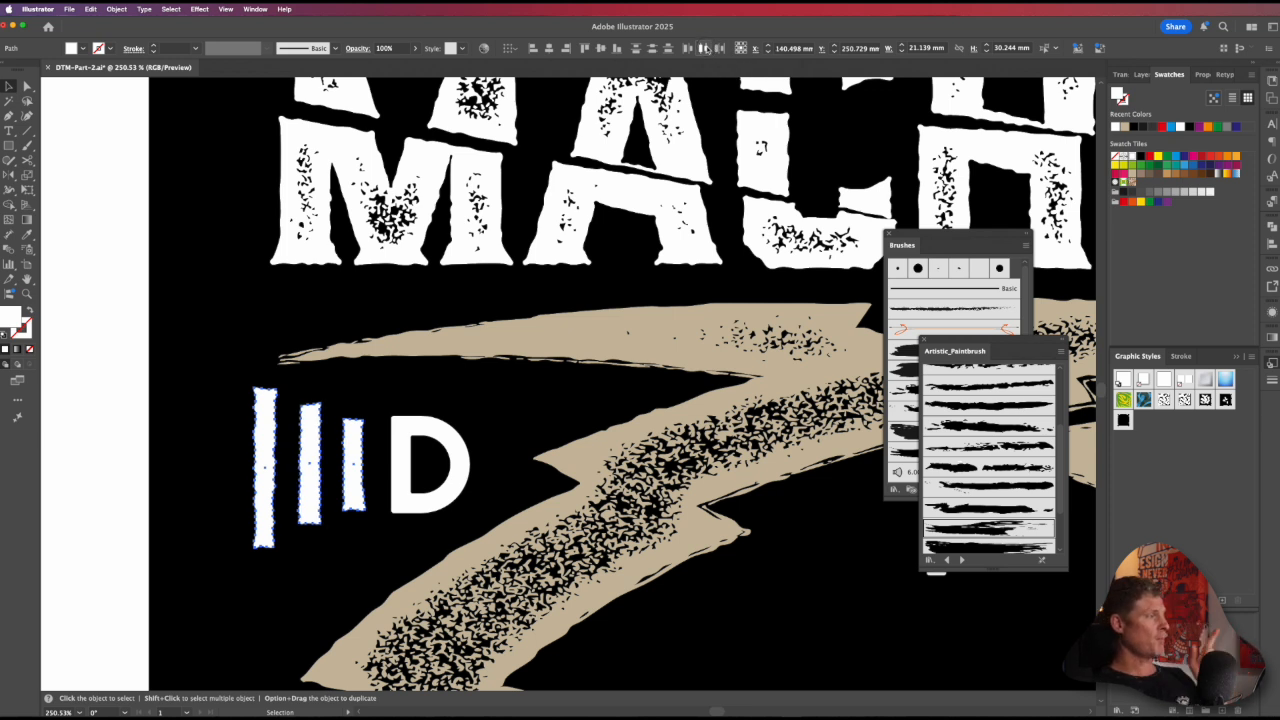
alt+super+click(524, 476)
alt+super+click(521, 468)
alt+super+click(560, 420)
drag(608, 338, 357, 509)
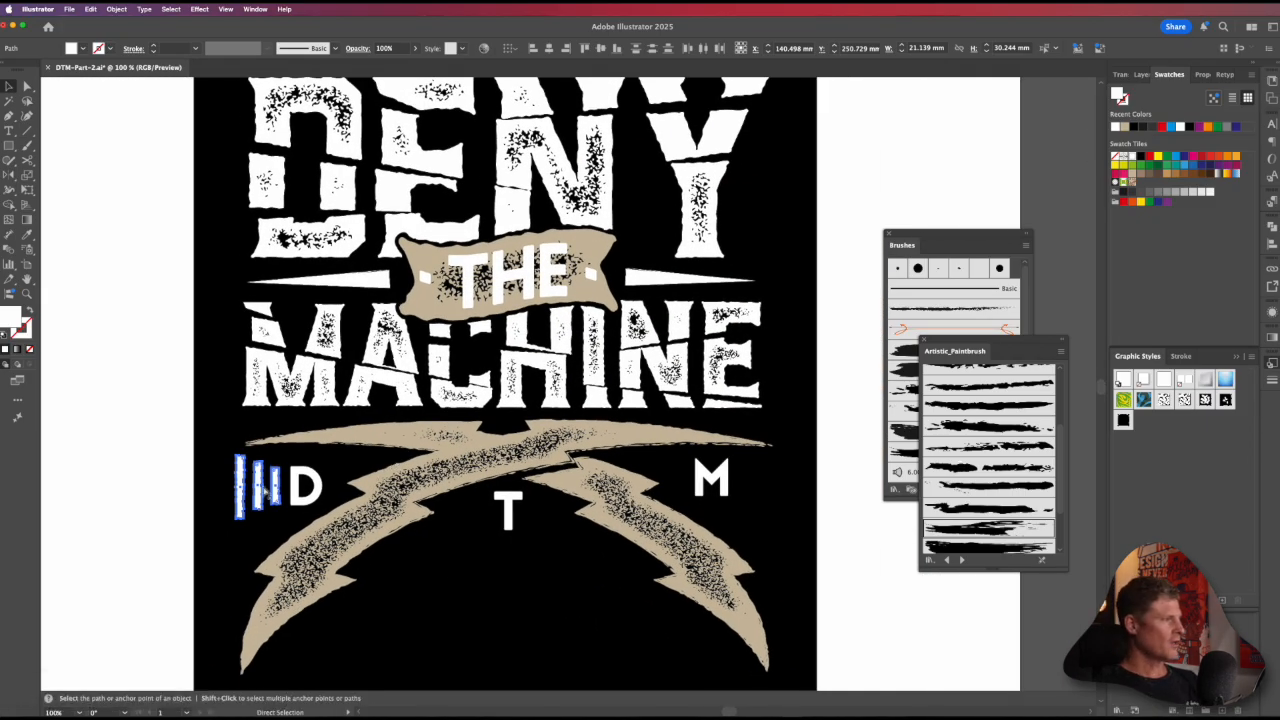
key(super+g)
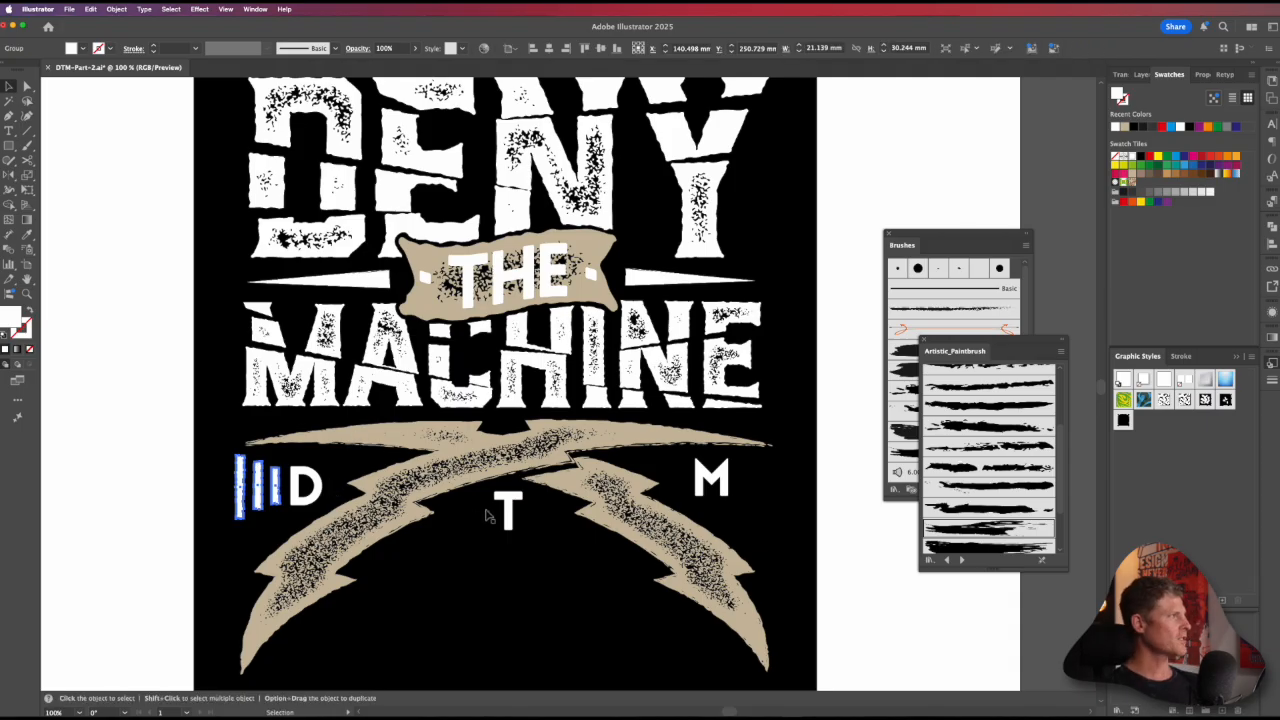
key(o)
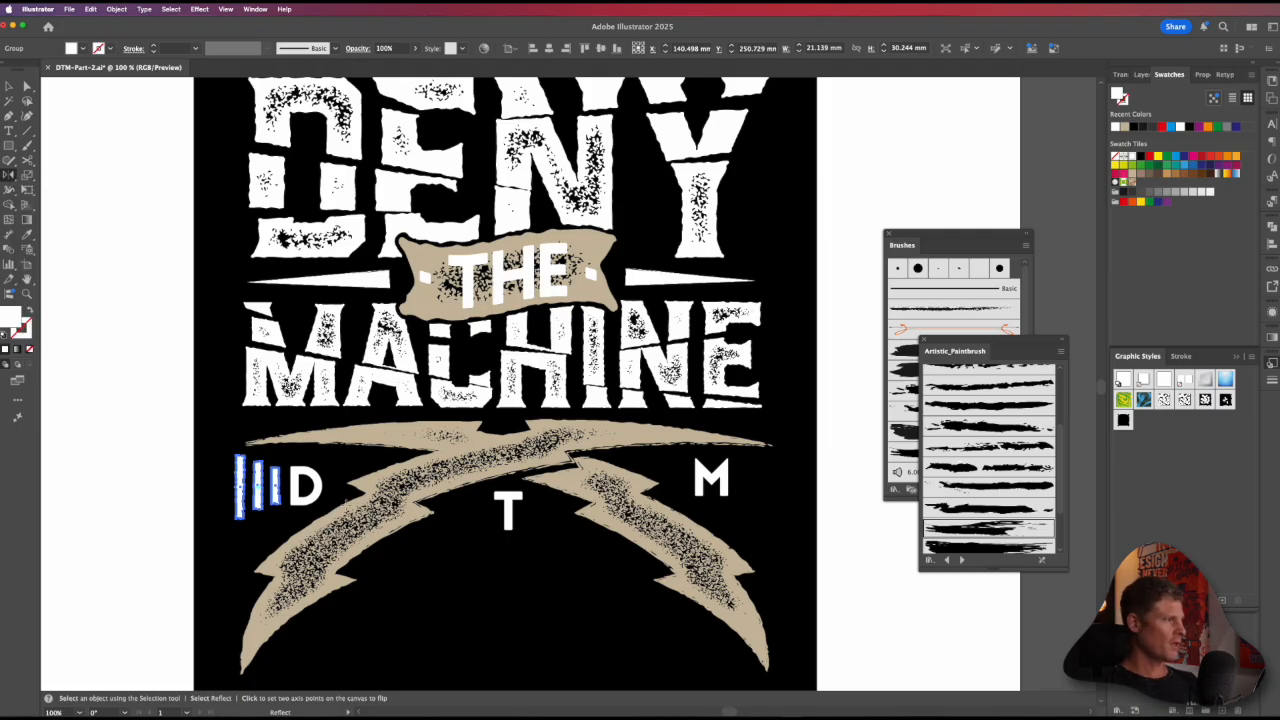
drag(262, 488, 428, 506)
key(super+z)
drag(262, 488, 265, 488)
key(super+z)
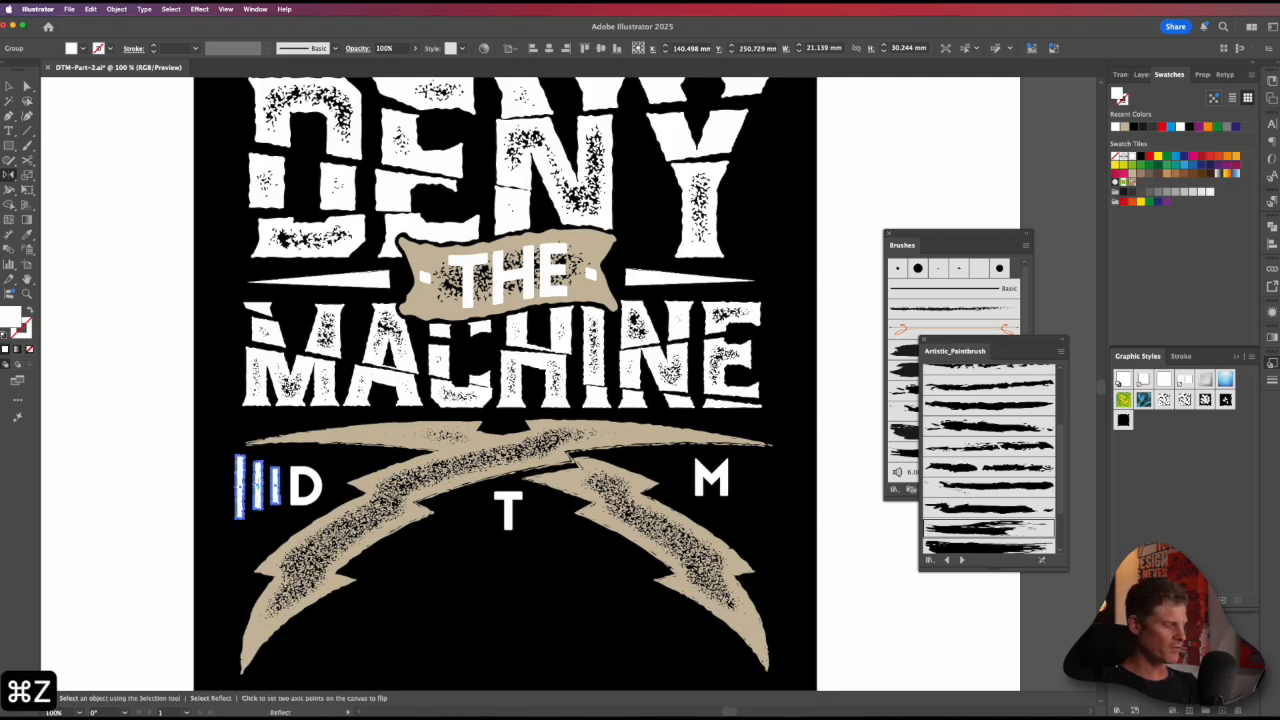
Step: Place a mirrored copy of the bar group just right of the M and shift the M inward to make room
key(v)
drag(257, 497, 709, 545)
key(o)
key(v)
drag(767, 492, 711, 487)
key(v)
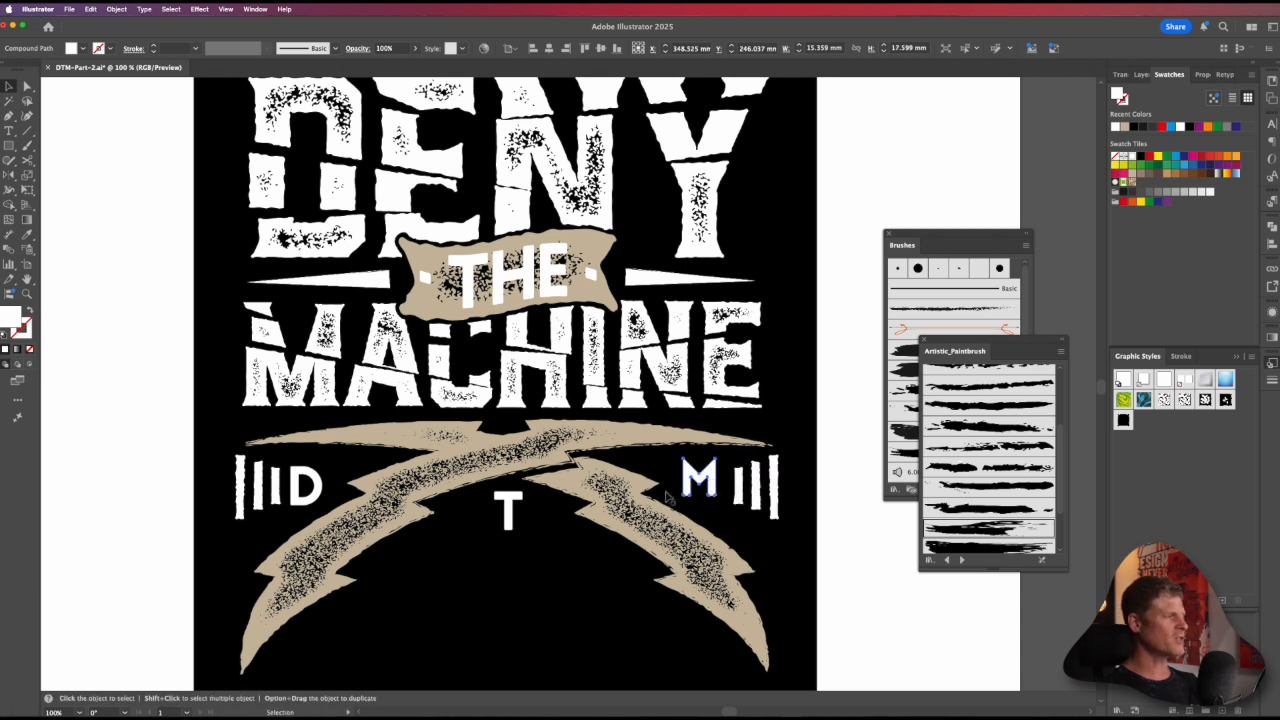
Step: Move the D right and the M left to open gaps to their bars, and nudge the mirrored bar group slightly left
drag(310, 507, 325, 507)
drag(711, 497, 707, 497)
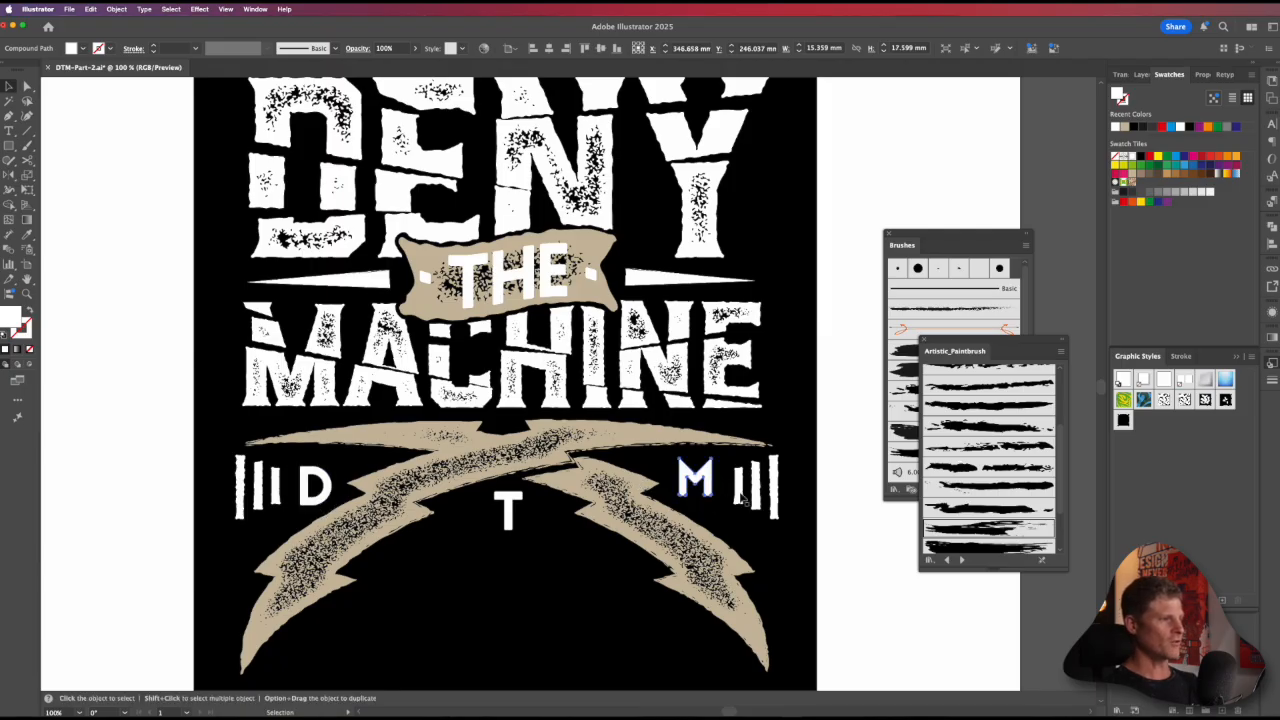
click(733, 492)
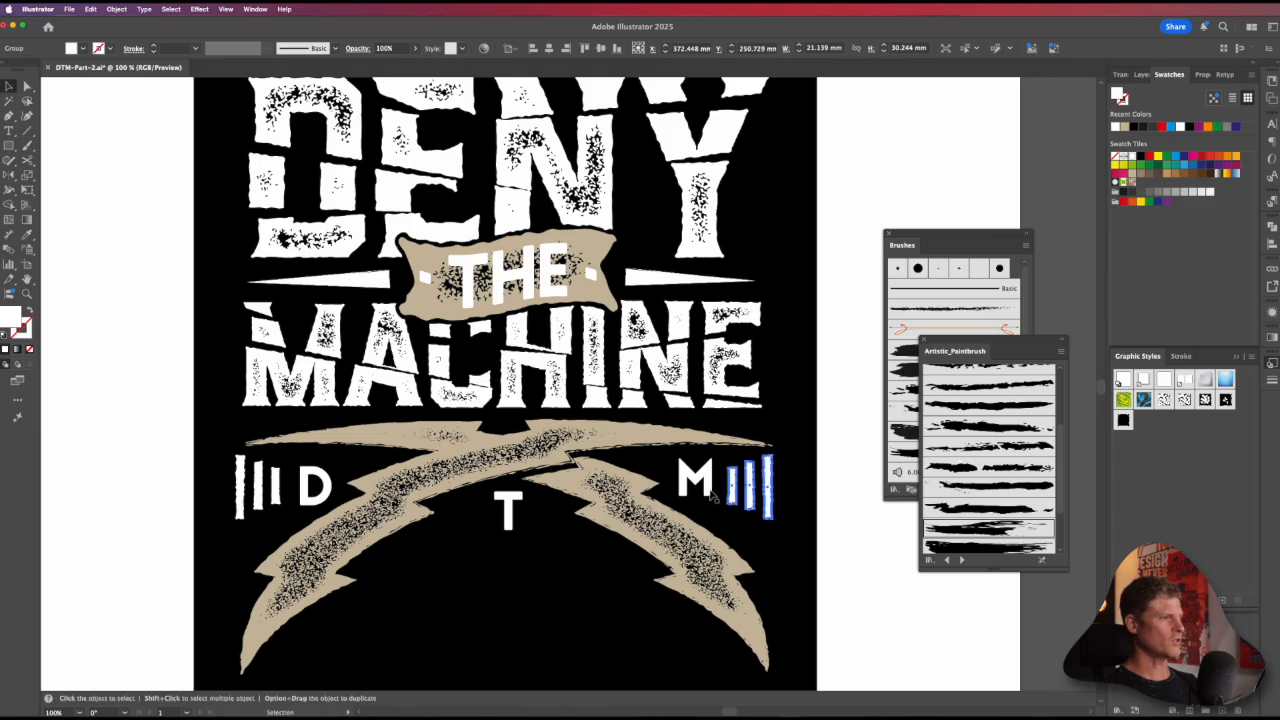
key(super+shift+a)
scroll(758, 433, down, 5)
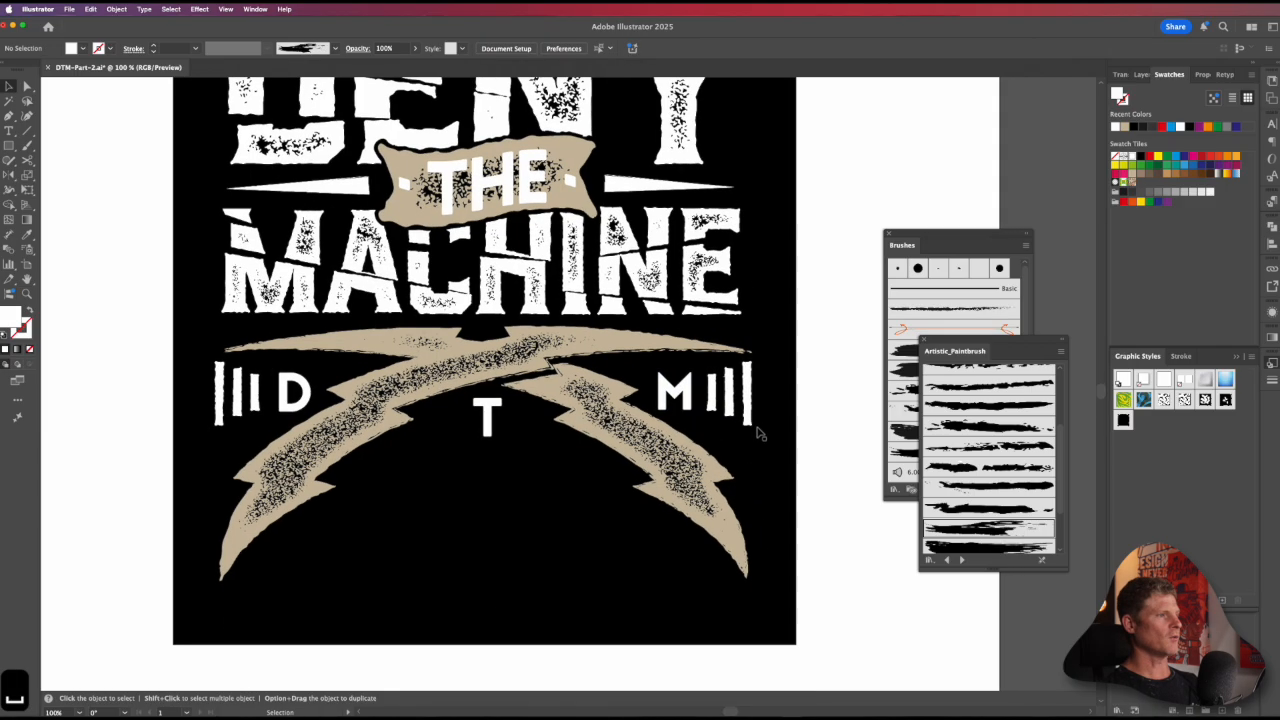
click(748, 420)
click(807, 475)
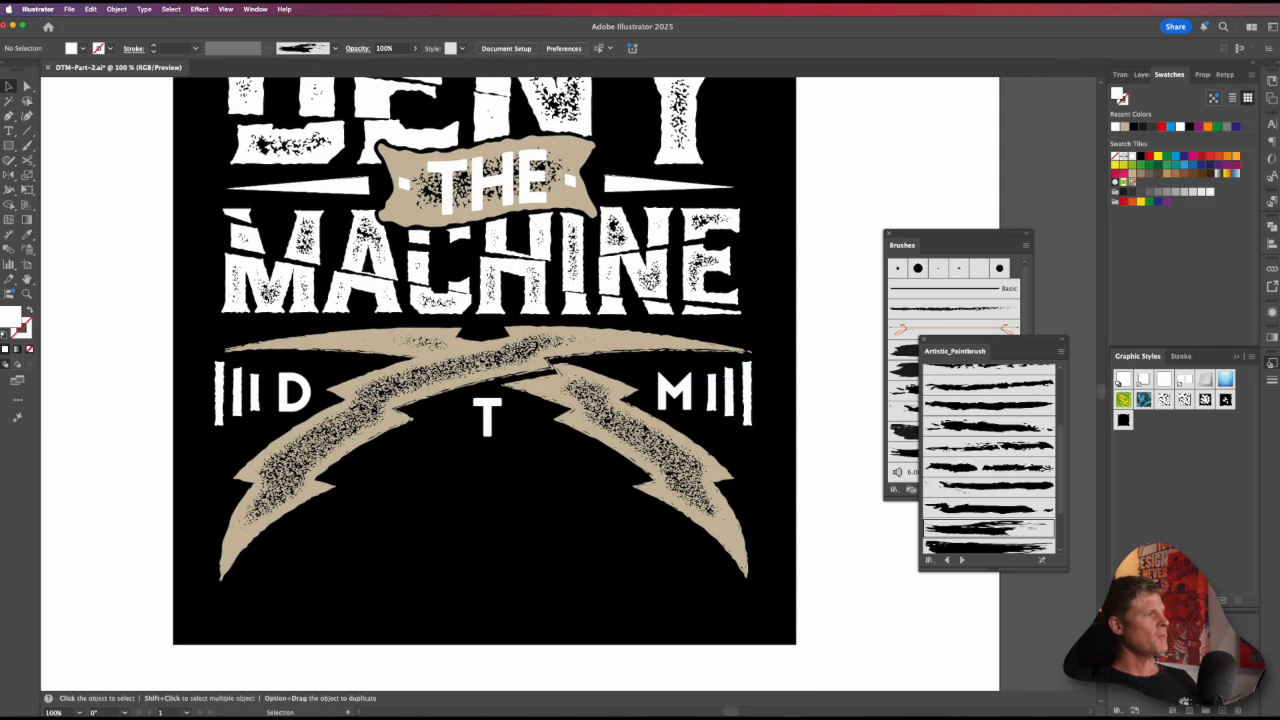
alt+super+click(611, 402)
alt+super+click(611, 402)
drag(593, 432, 623, 470)
super+click(571, 434)
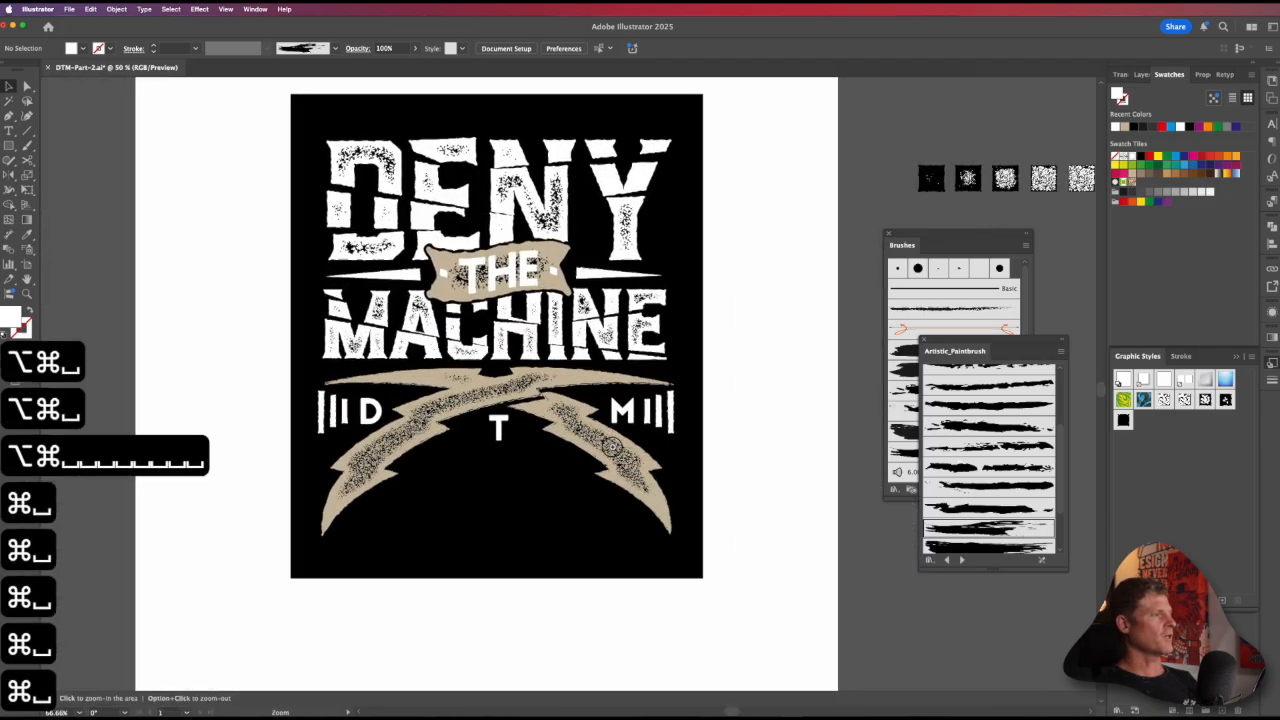
drag(556, 433, 610, 438)
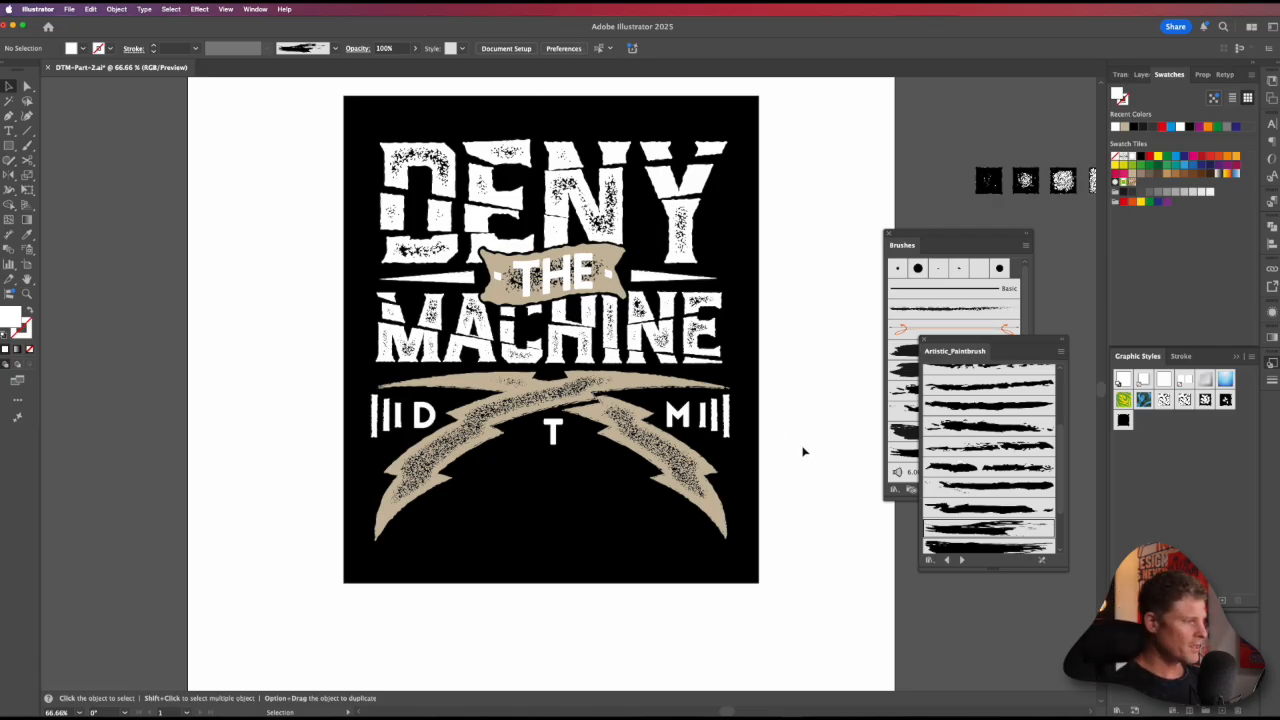
key(t)
click(533, 615)
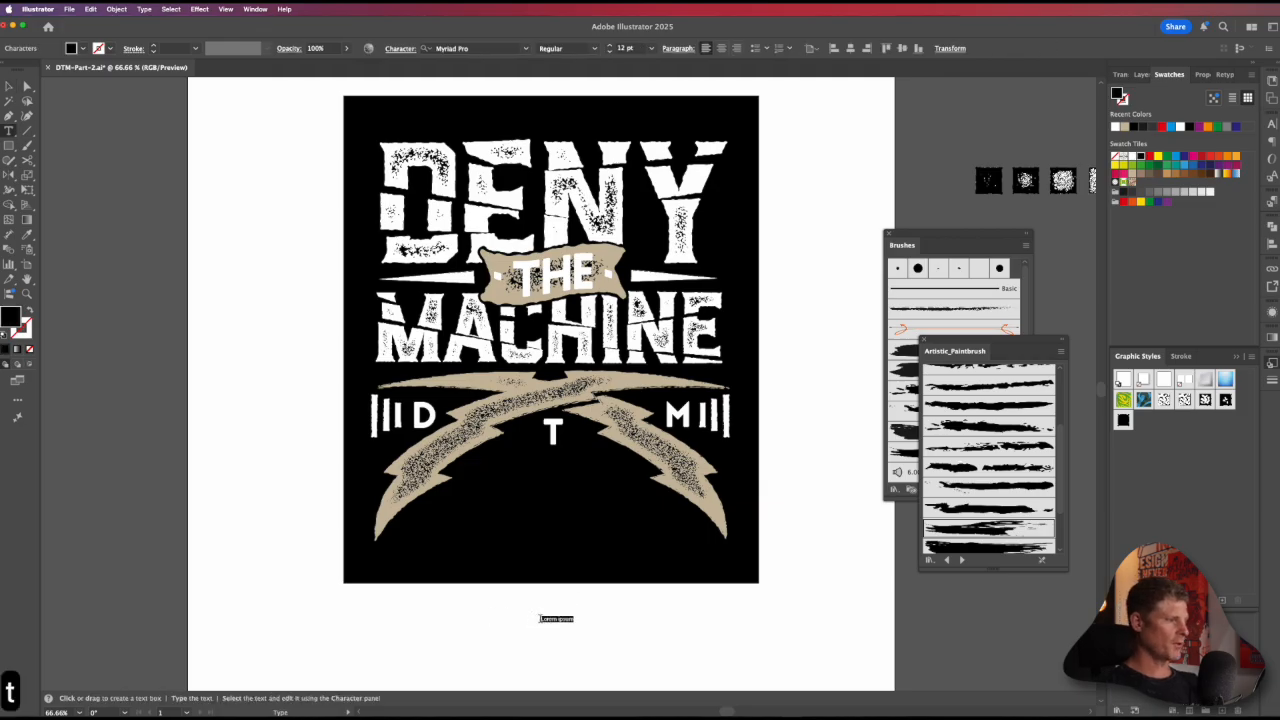
key(super+z)
Step: Copy the dotted "THE" text from beside the artboard to below the poster and retype it as "DO NOT FADE"
key(v)
drag(306, 434, 462, 379)
key(v)
drag(80, 283, 777, 597)
triple_click(757, 597)
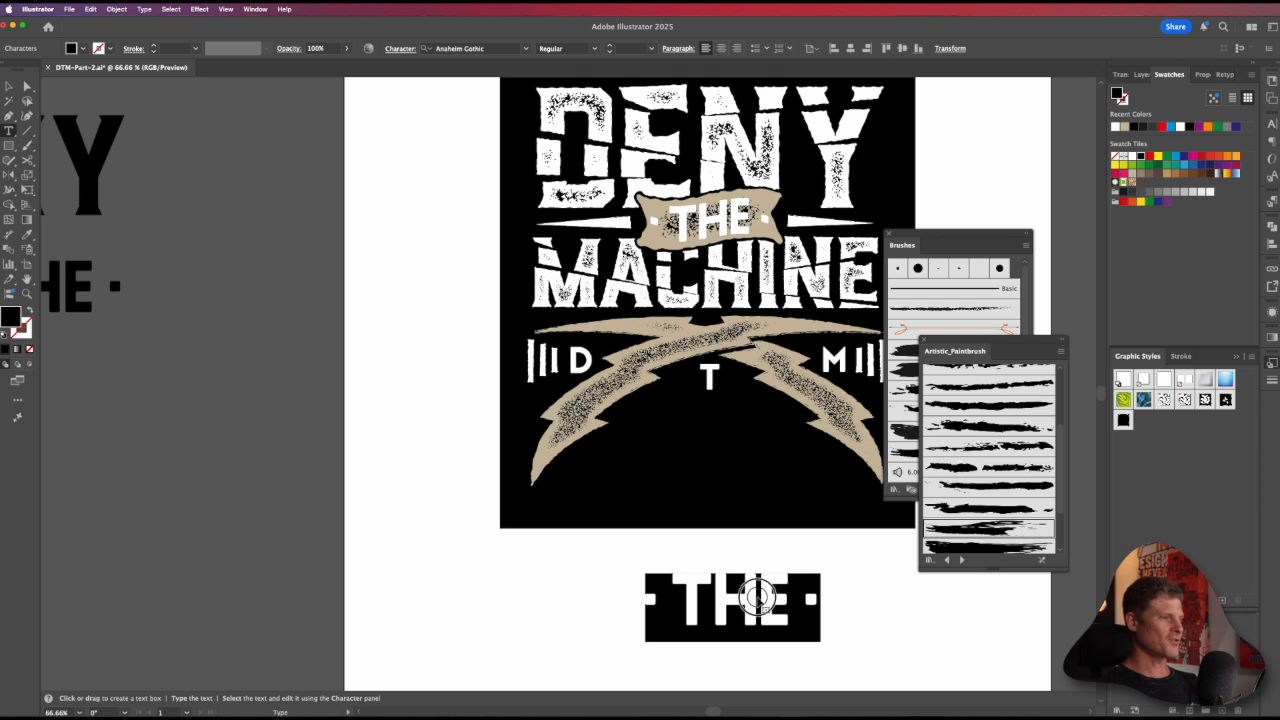
text(DO N)
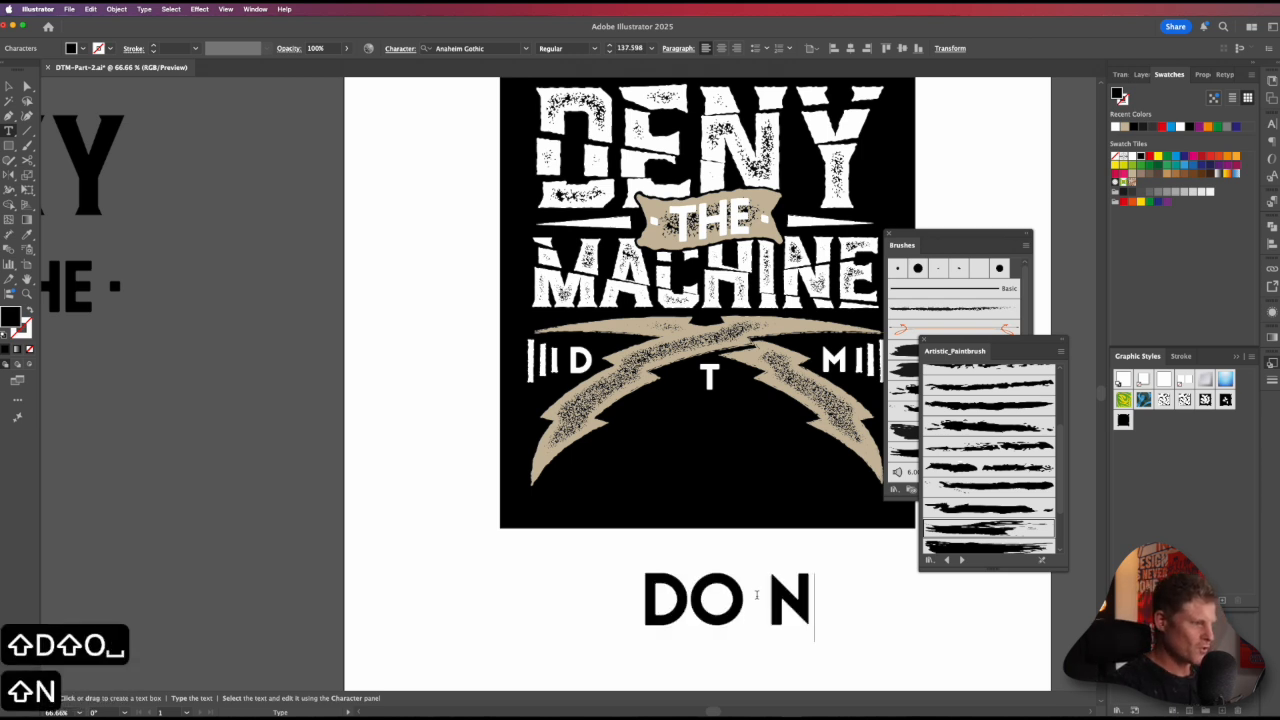
text(OT FADE)
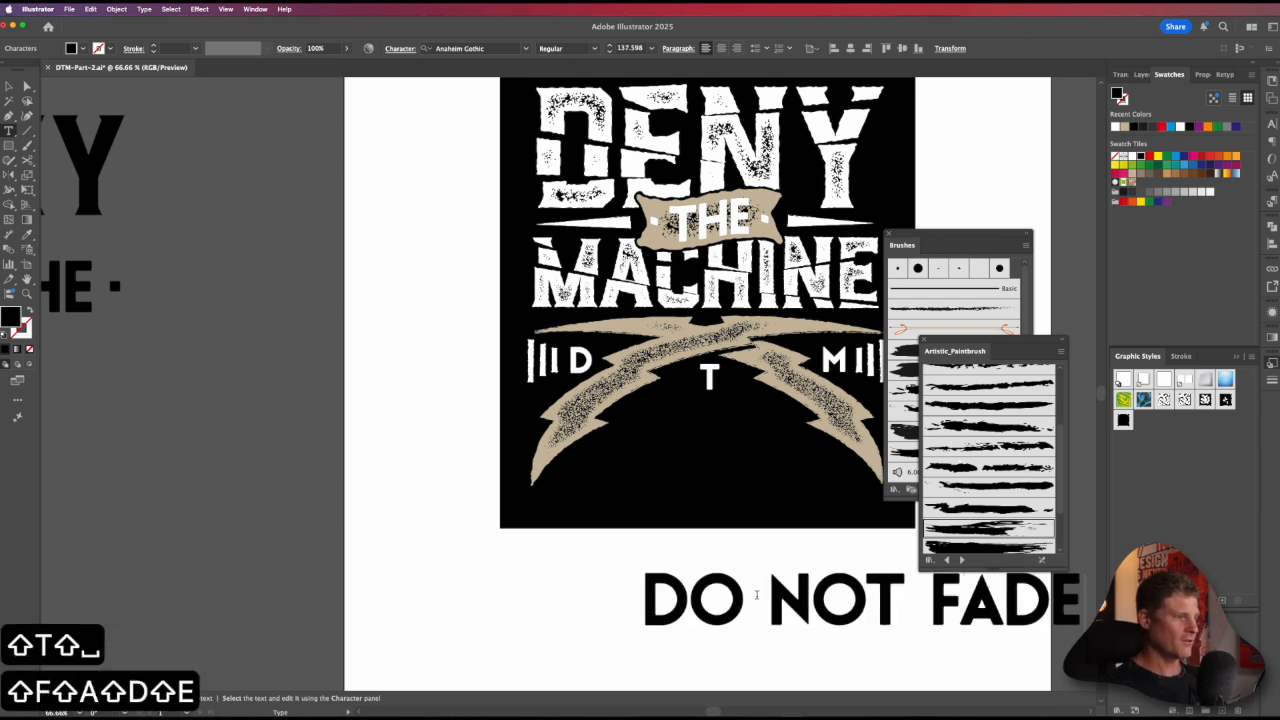
key(Escape)
Step: Duplicate the "DO NOT FADE" line onto the poster above DENY, bring the copy to the front and fill it white
key(v)
drag(718, 622, 605, 625)
drag(780, 511, 683, 631)
alt+super+click(640, 543)
drag(626, 578, 620, 173)
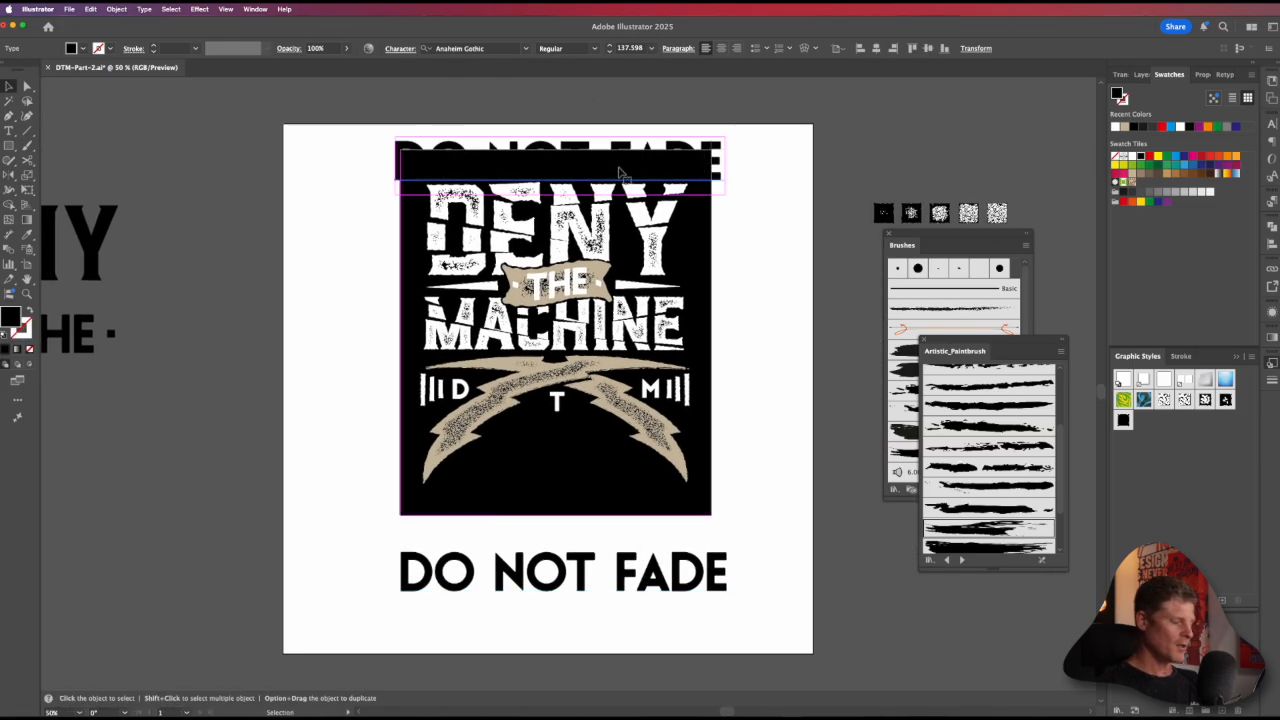
key(shift+super+bracketright)
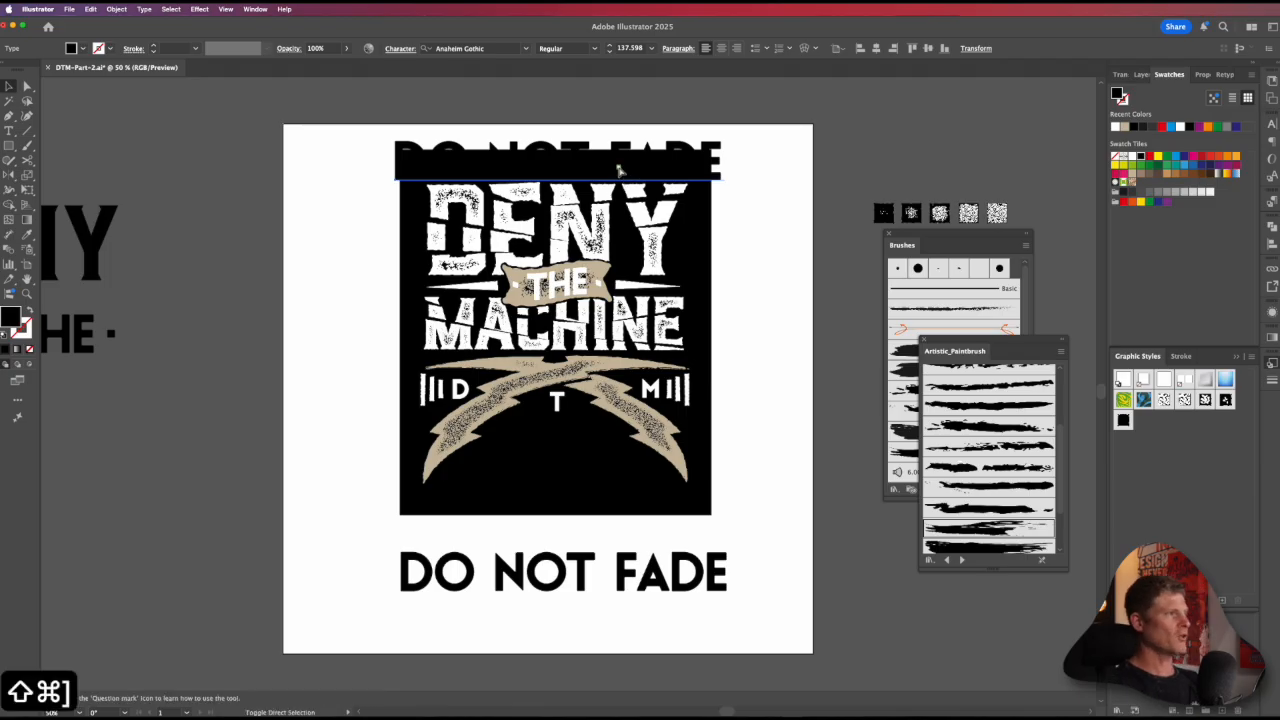
click(1132, 156)
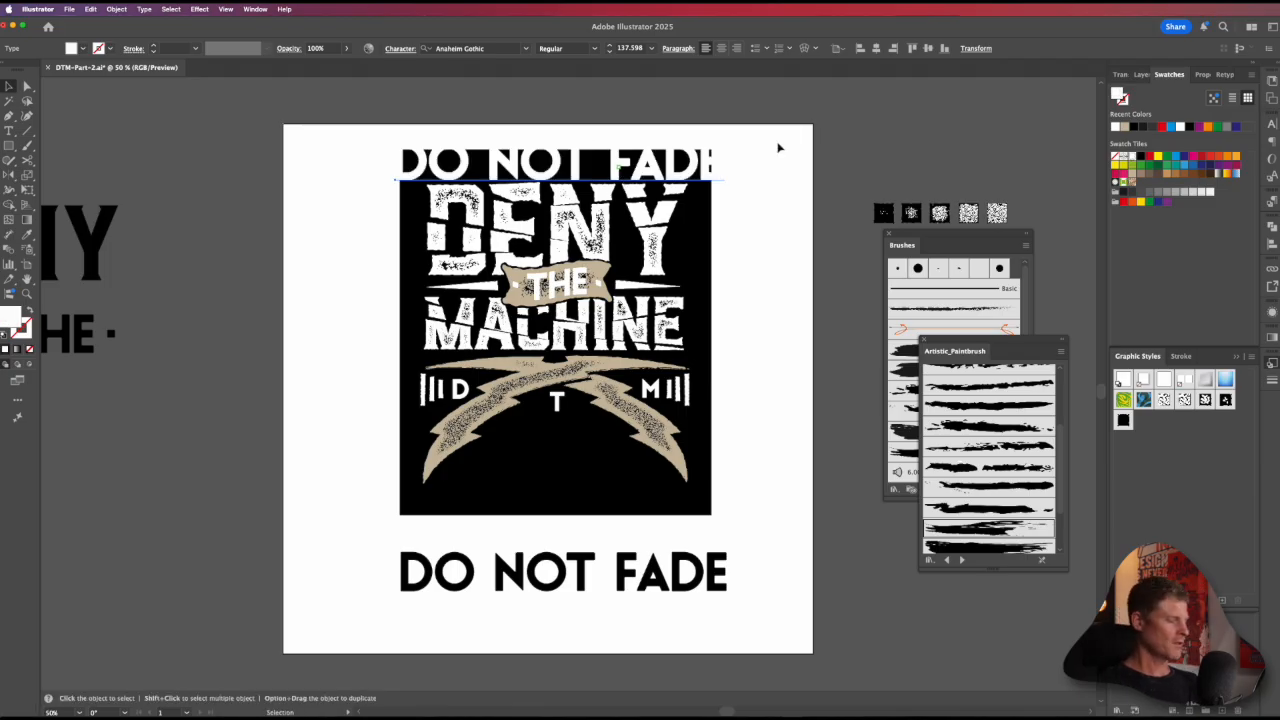
Step: Scale the white text copy down to about 39 pt so it fits in the margin above DENY
key(e)
drag(724, 137, 580, 167)
key(v)
Step: Change the small top line to "KEEP ON CREATING" and shift it left to centre it above DENY
double_click(581, 170)
key(super+a)
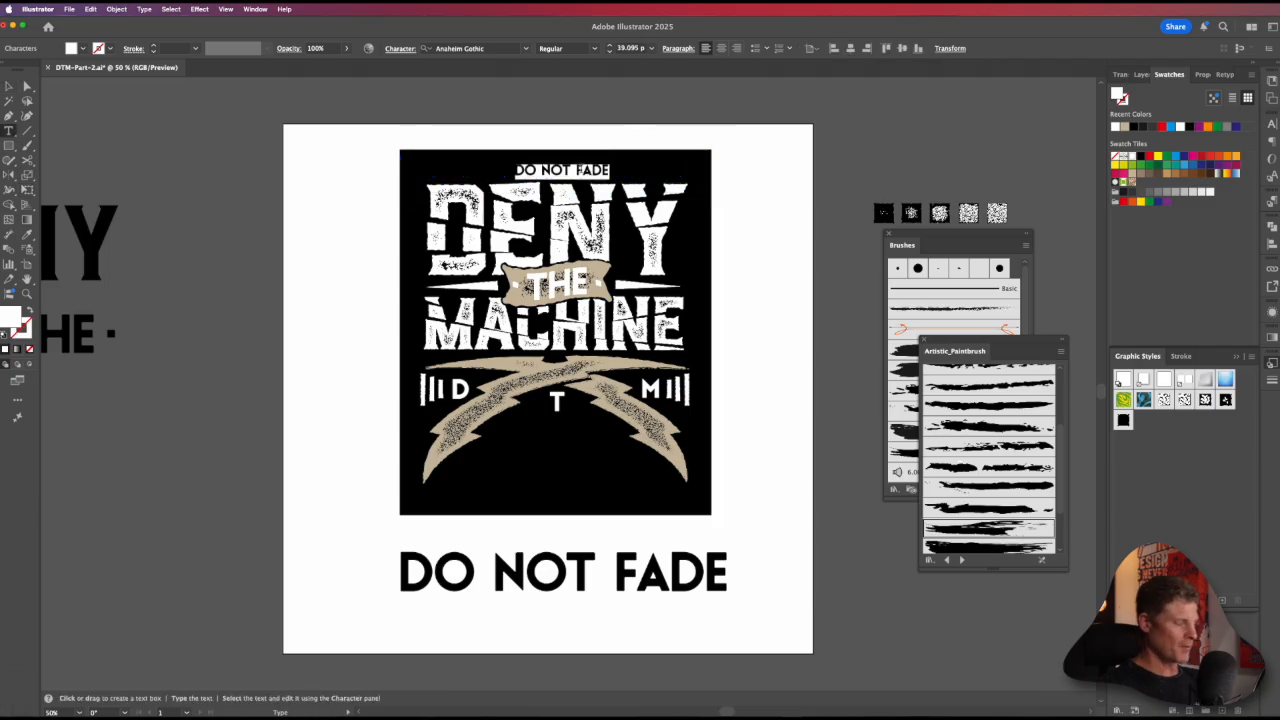
text(KEEP ON )
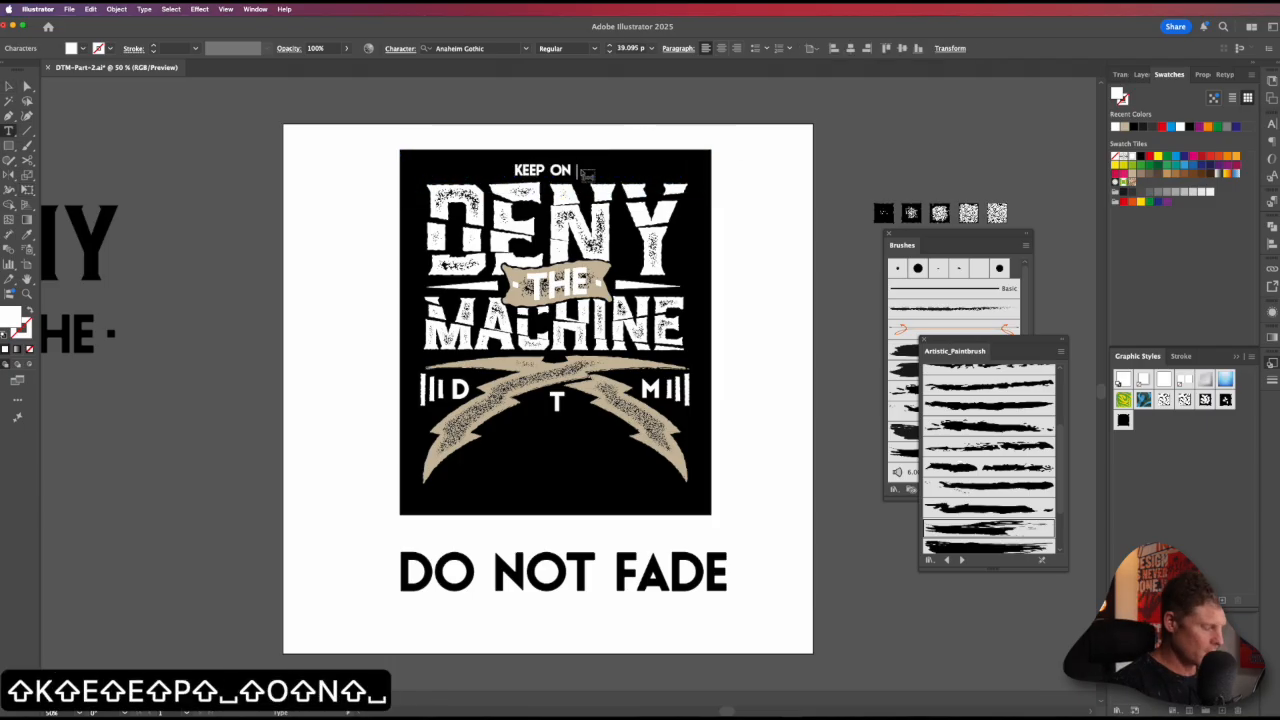
text(CREATING)
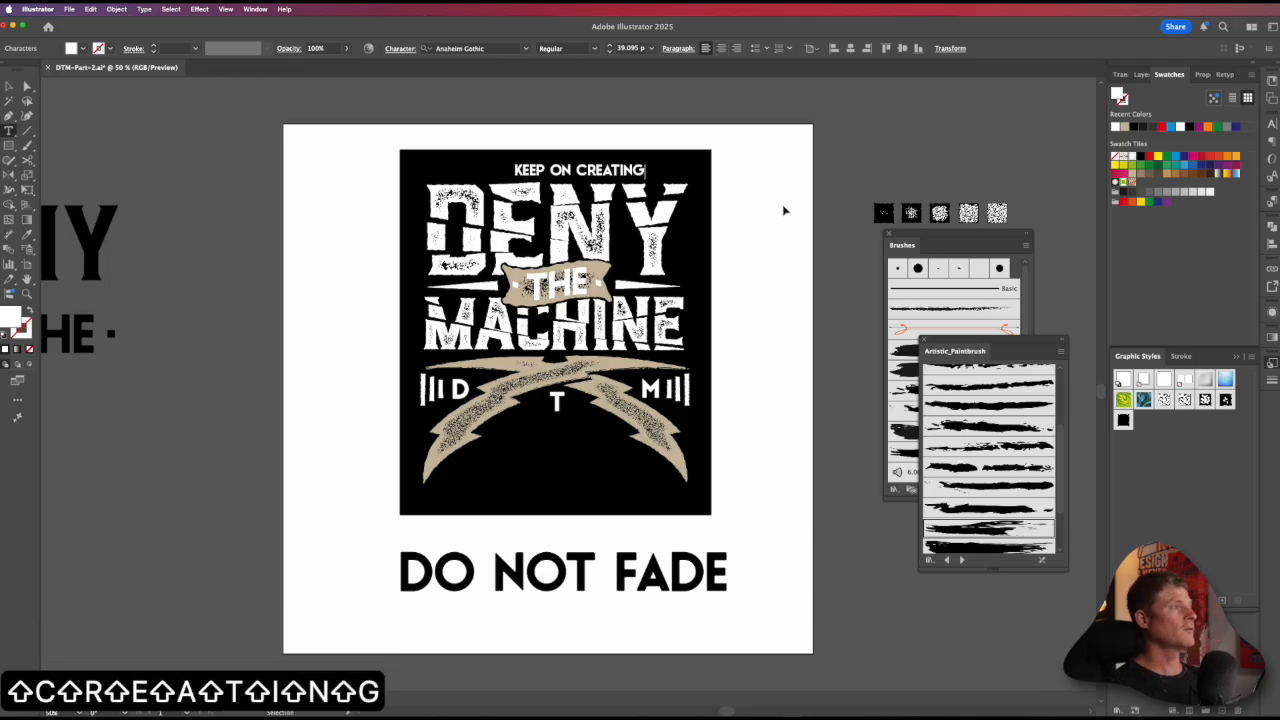
super+click(784, 210)
key(v)
drag(580, 170, 566, 172)
click(769, 301)
Step: Draw a circle about 109 mm wide around the T, give it a white outline without fill and move it slightly down
drag(668, 586, 611, 487)
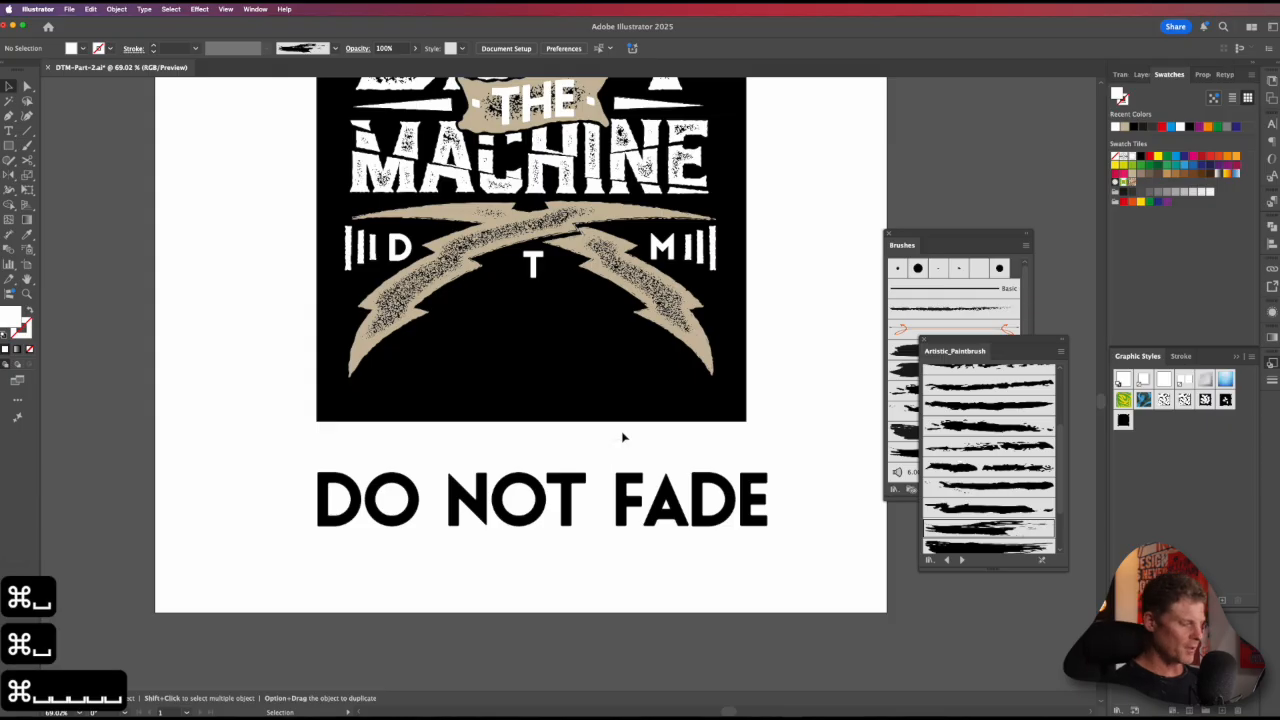
key(l)
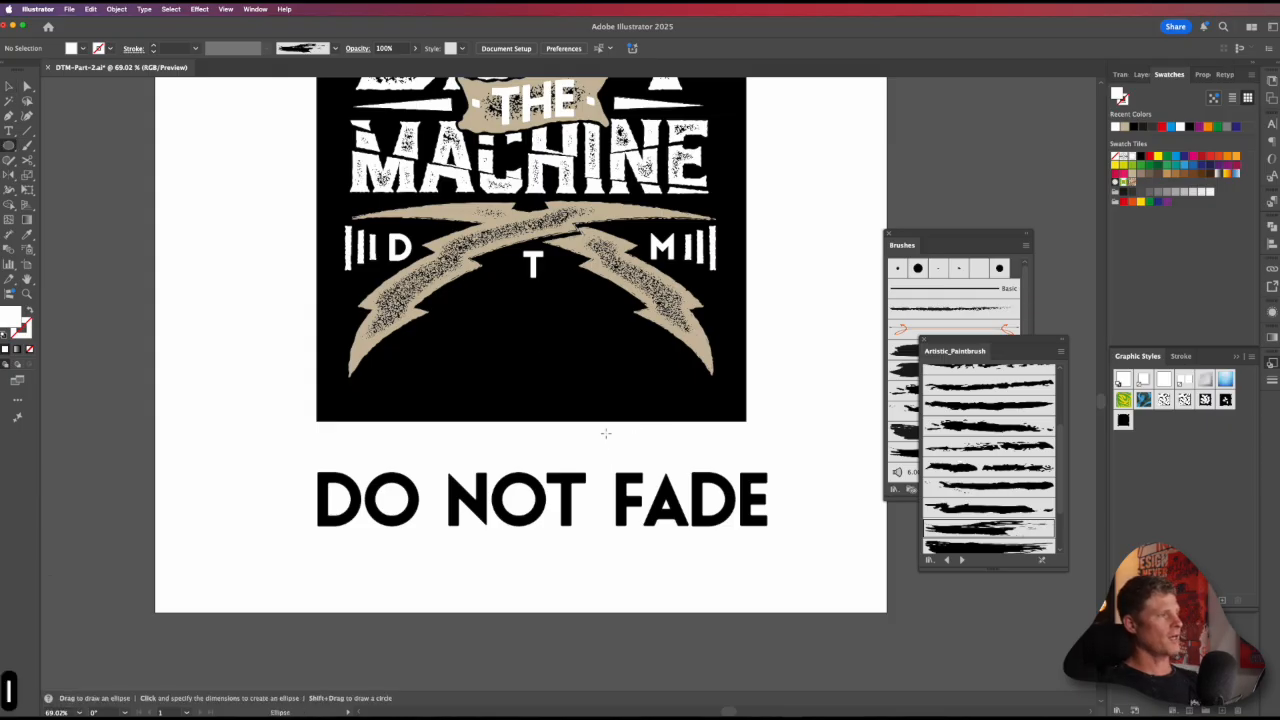
drag(530, 223, 609, 291)
key(v)
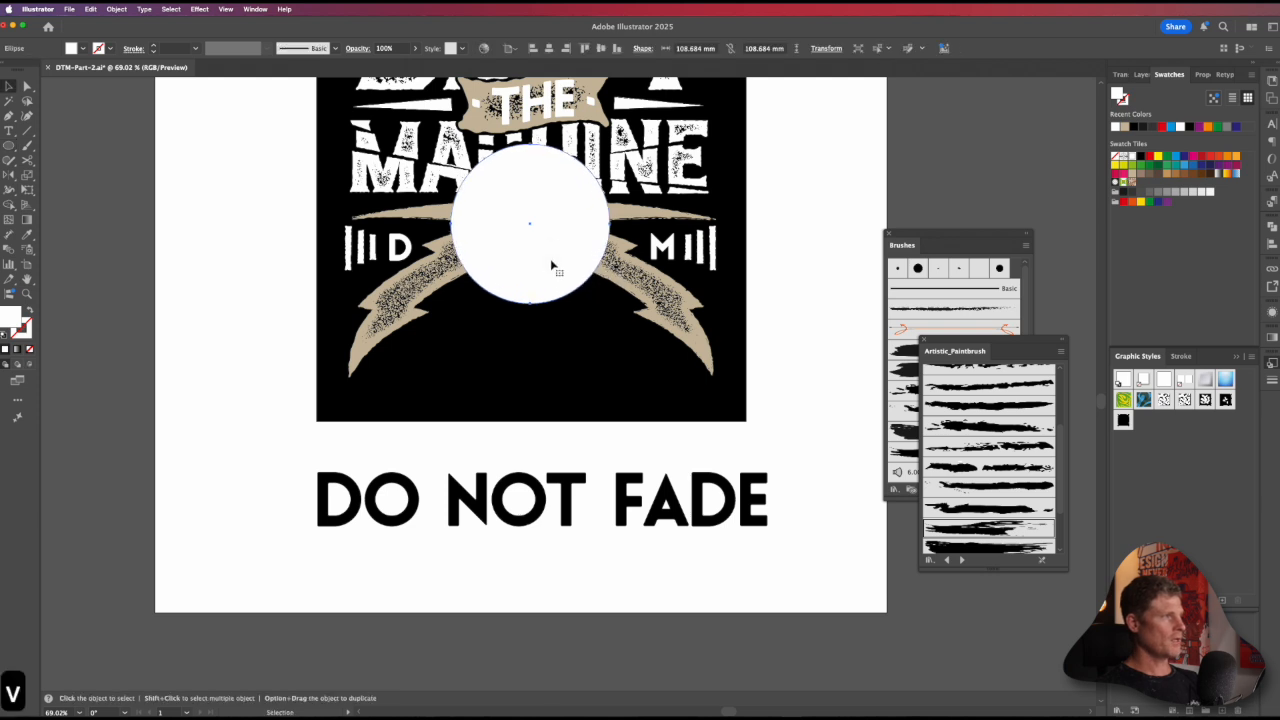
drag(551, 262, 553, 272)
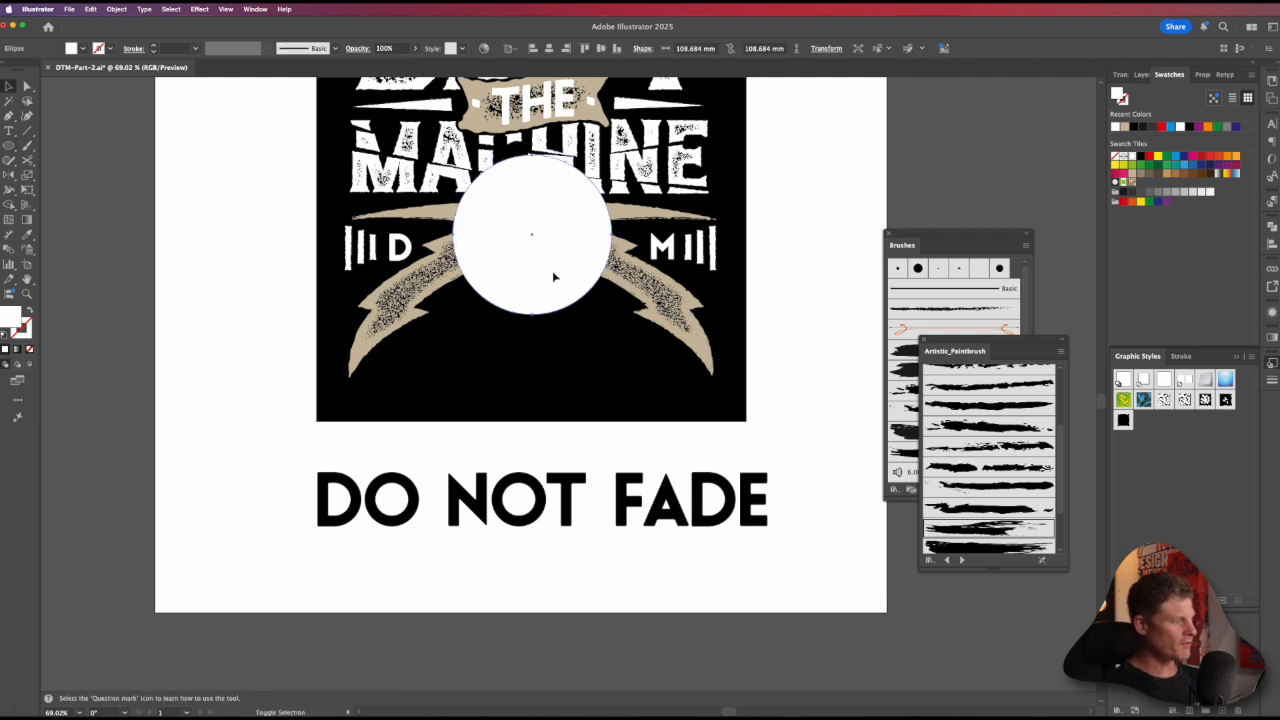
key(shift+x)
drag(556, 320, 563, 328)
Step: Set the "DO NOT FADE" text below the poster to 50 pt and cut its wording
key(t)
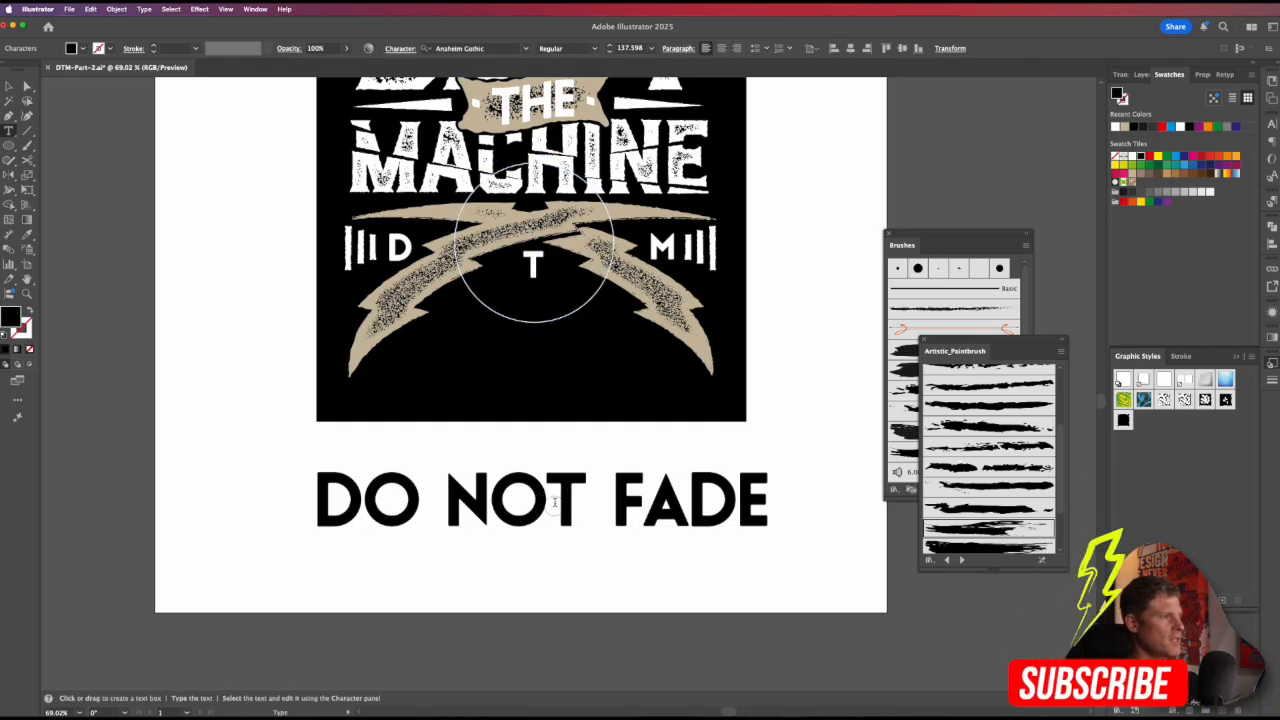
key(super+a)
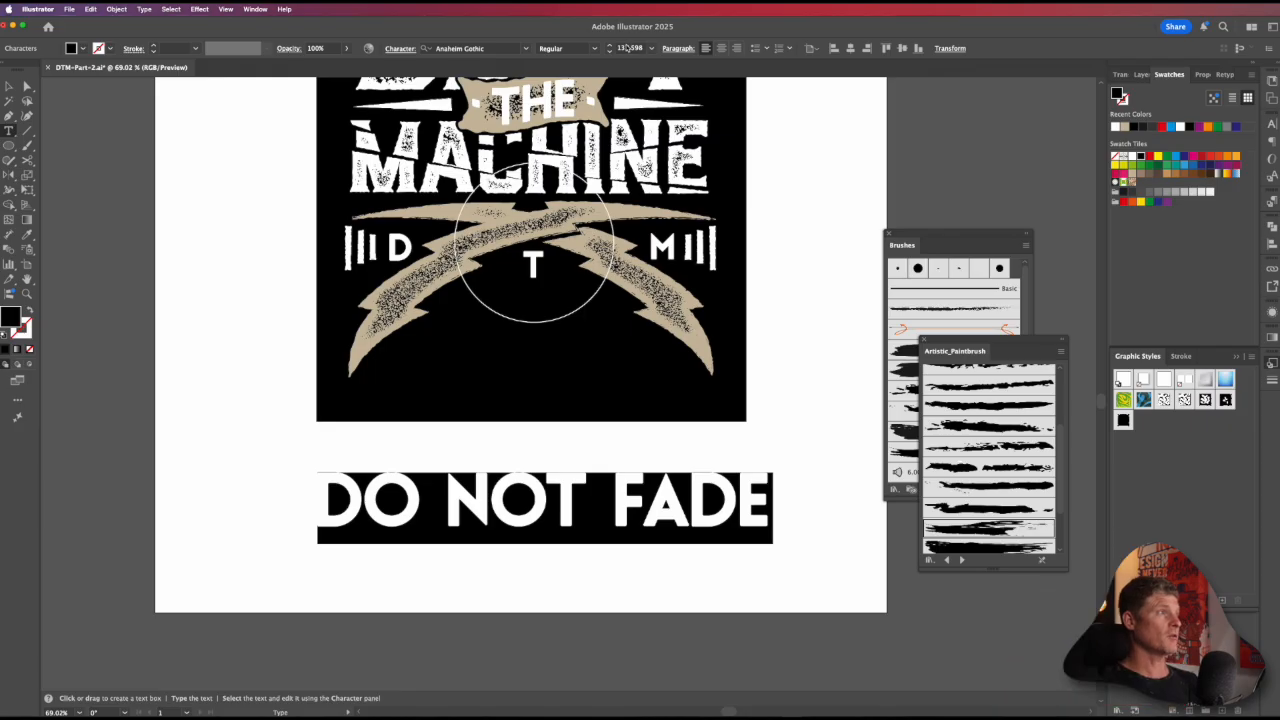
scroll(627, 48, down, 10)
scroll(627, 48, up, 20)
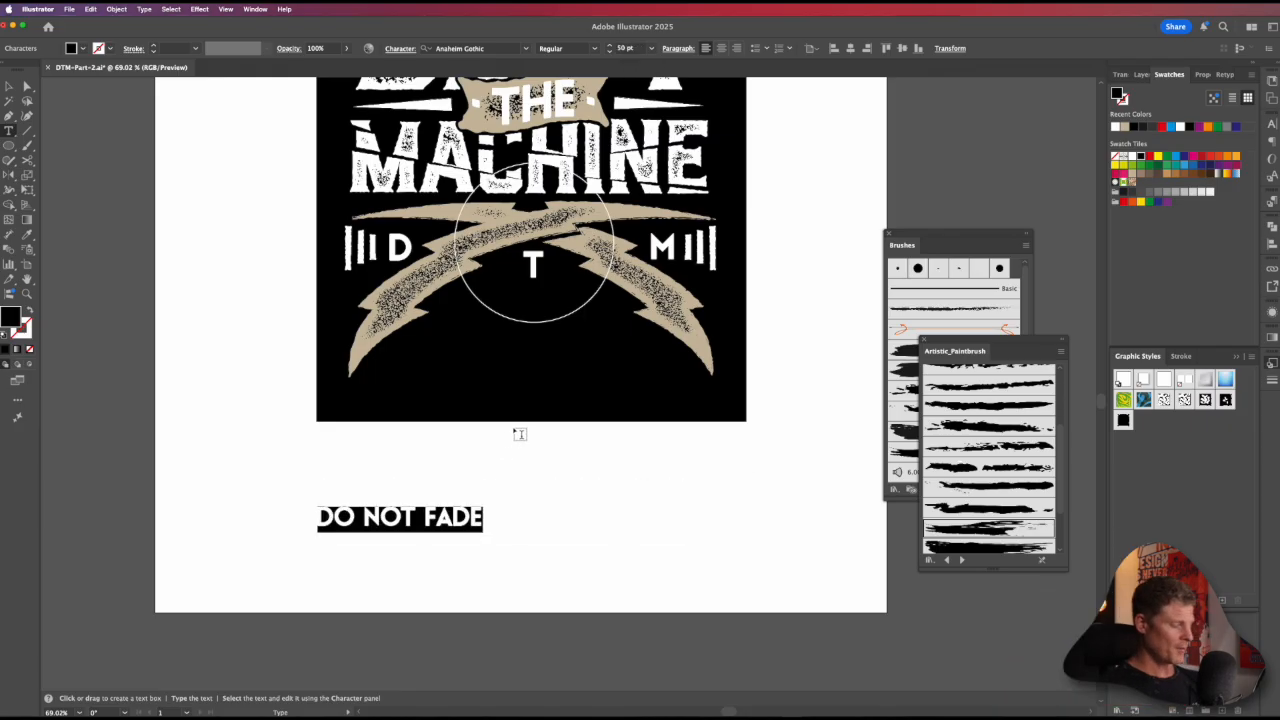
key(super+x)
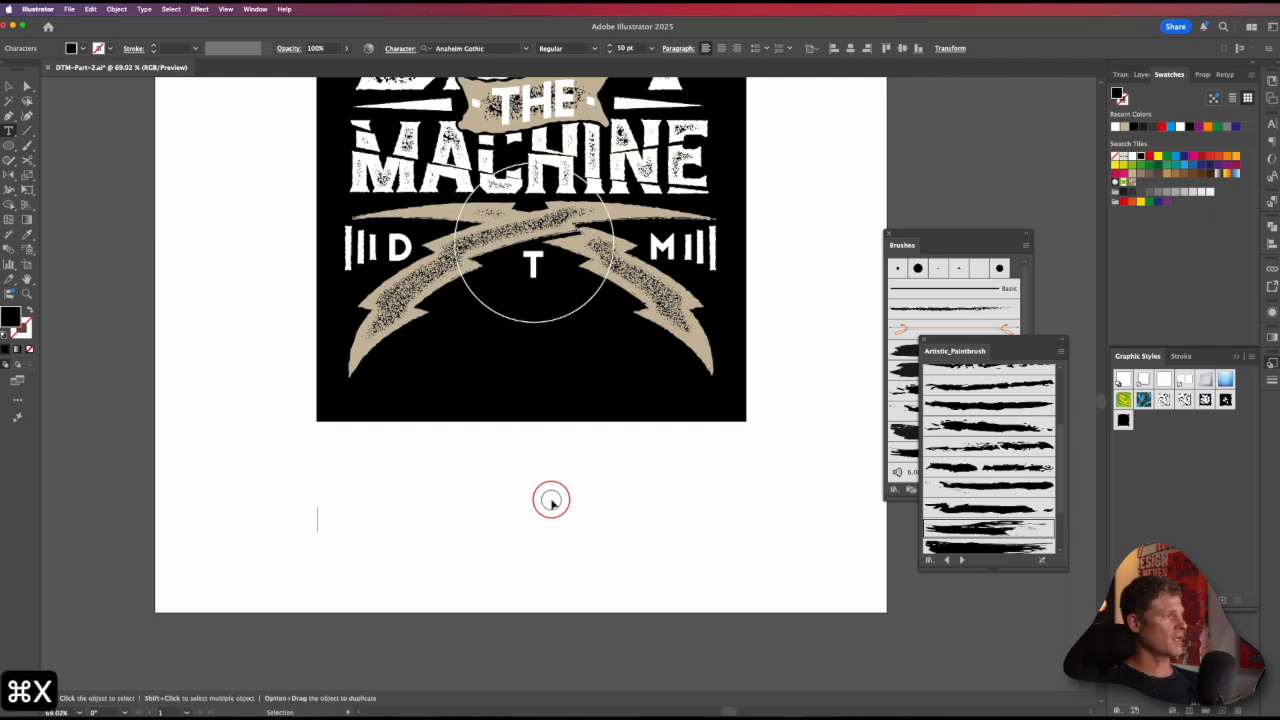
Step: Move the emptied text object off the artboard and delete it
key(v)
drag(506, 472, 176, 590)
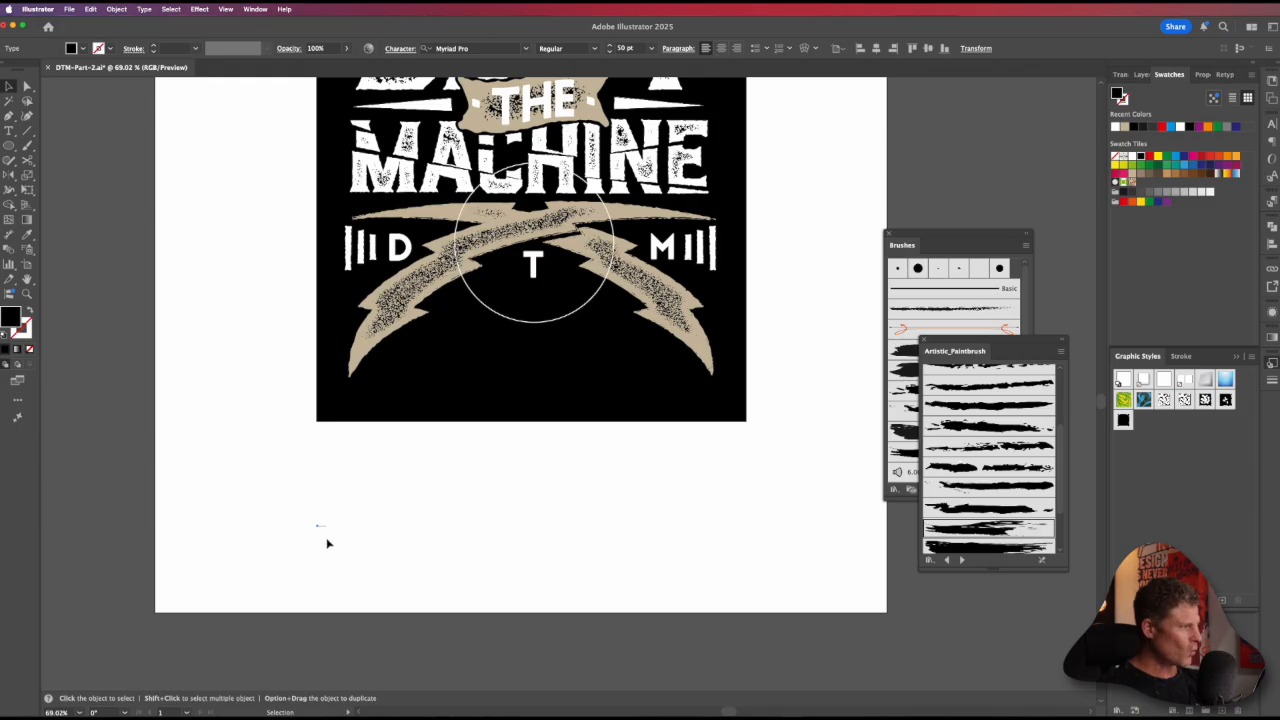
drag(318, 530, 406, 656)
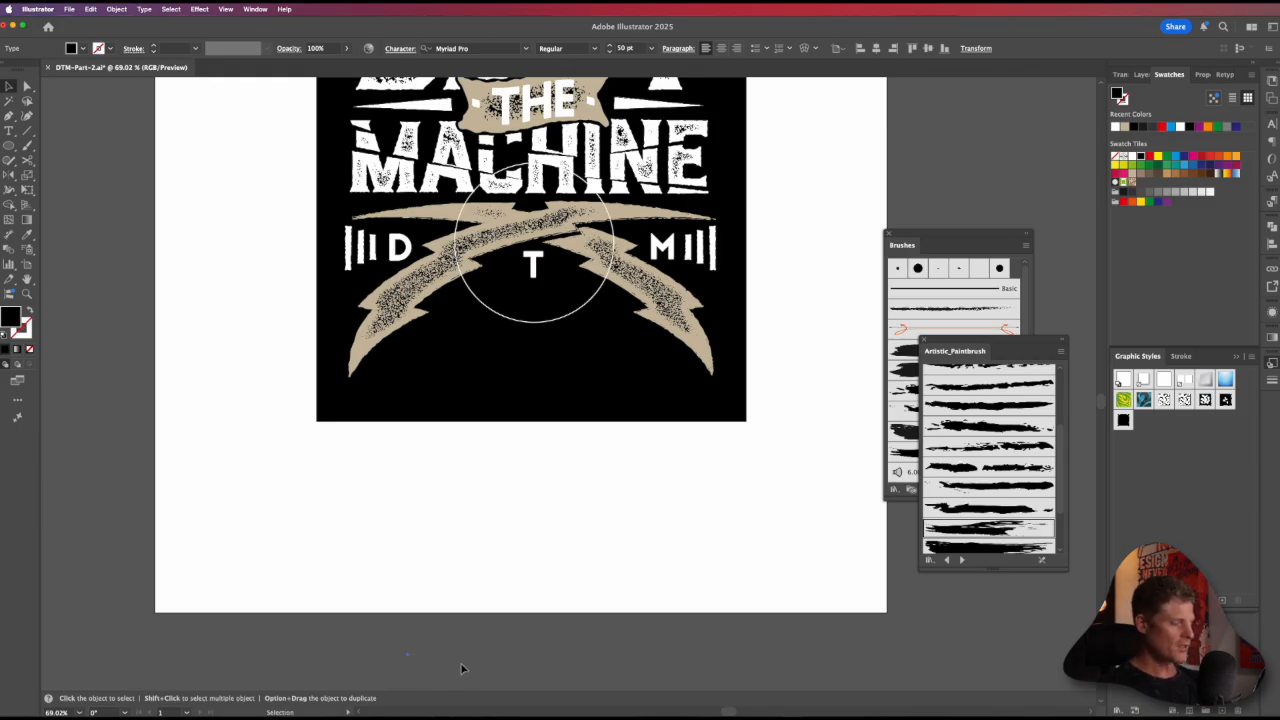
key(BackSpace)
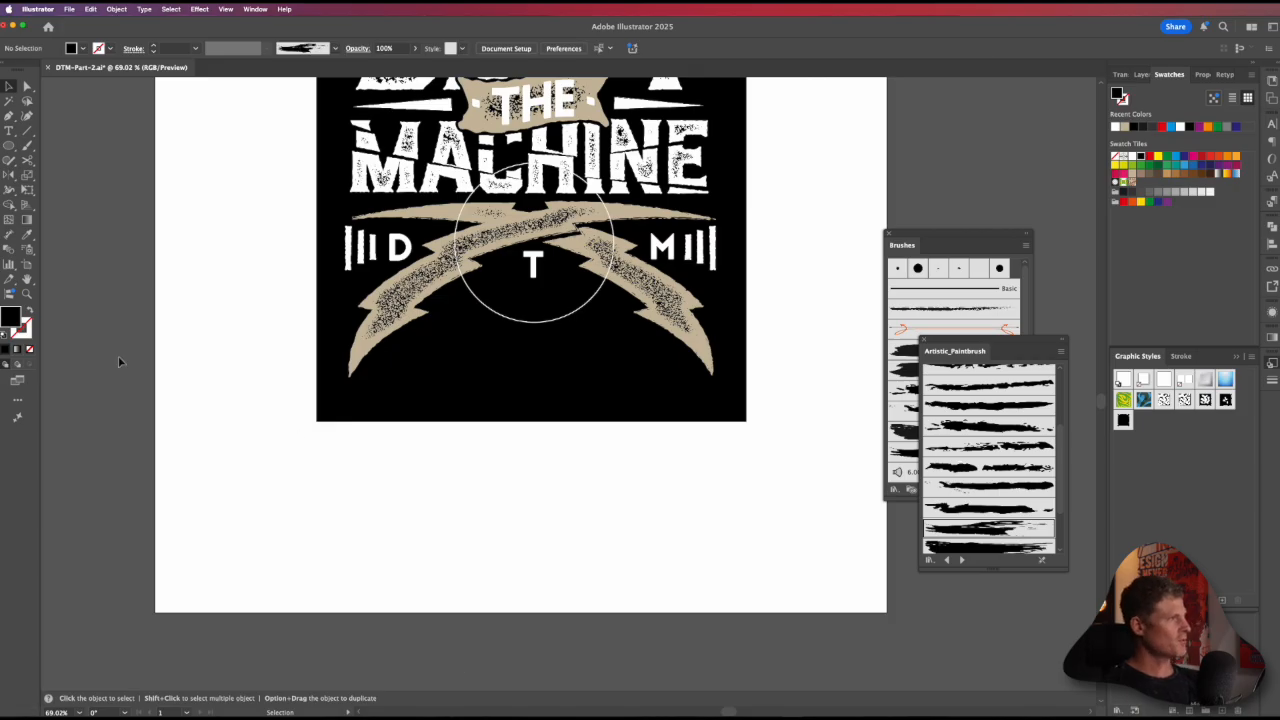
Step: Turn the circle into a type path, paste "DO NOT FADE" along it and fill the text white
click(540, 330)
key(super+z)
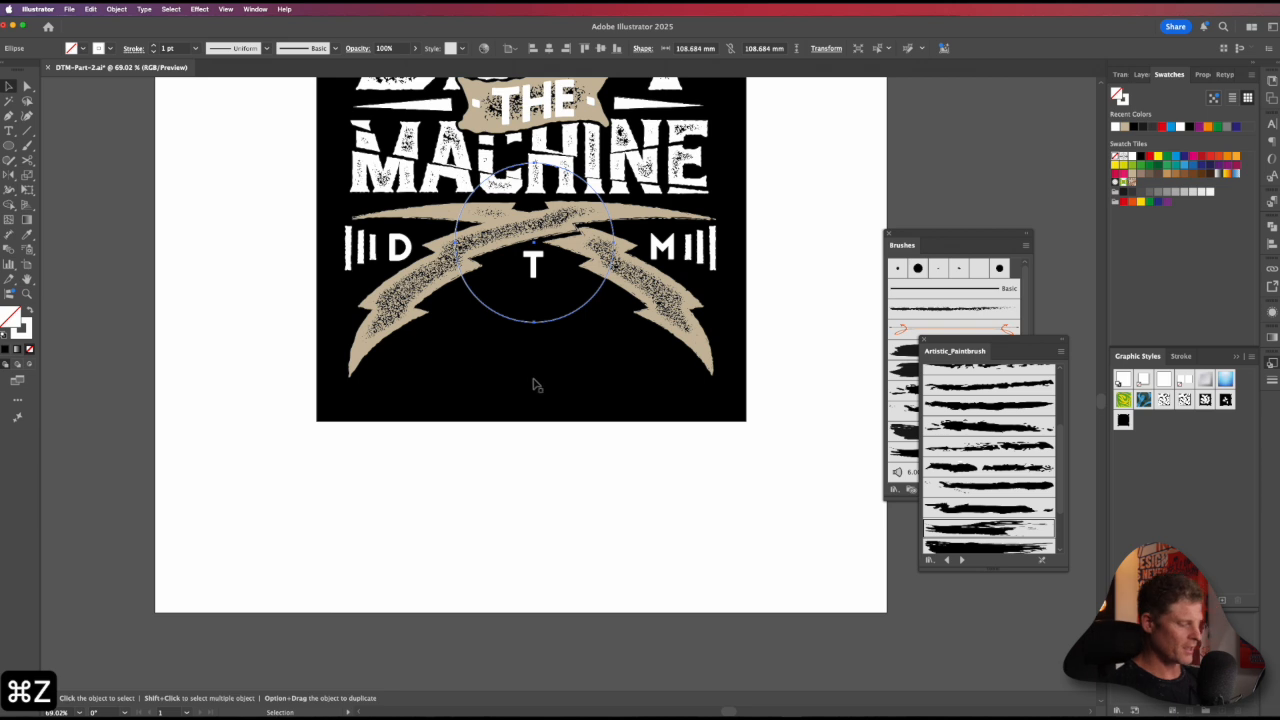
drag(9, 131, 68, 157)
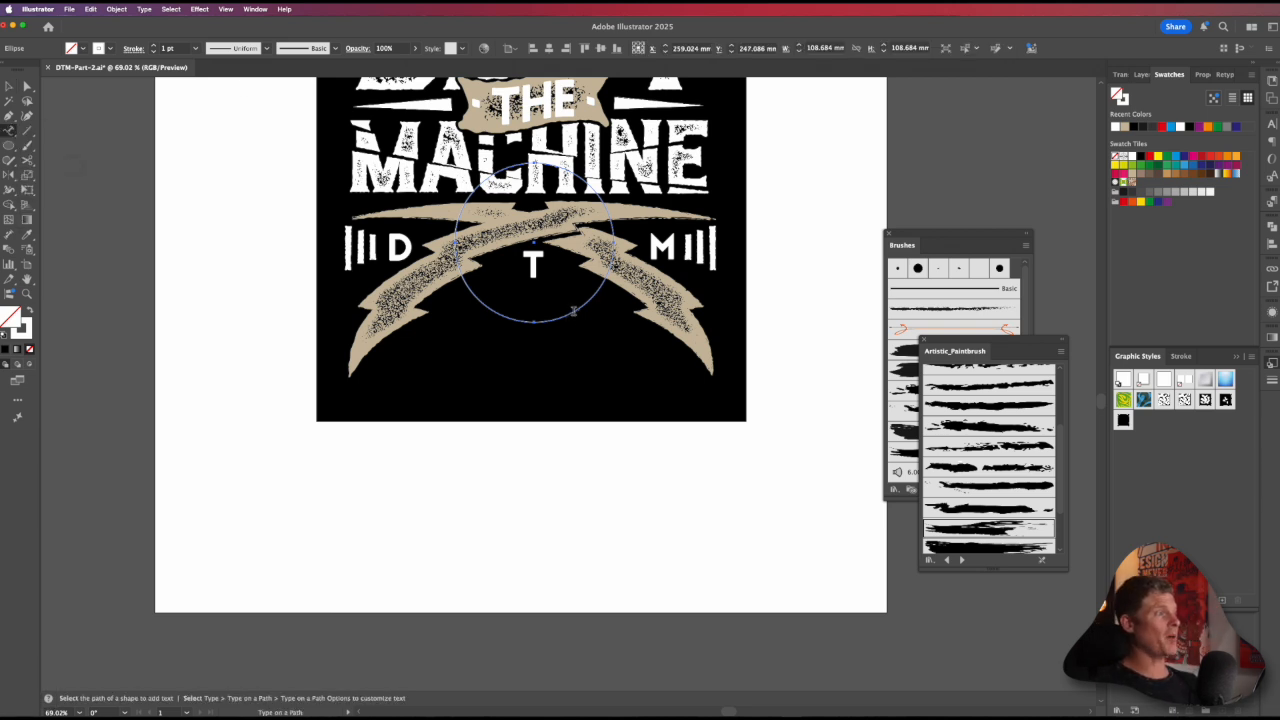
click(573, 311)
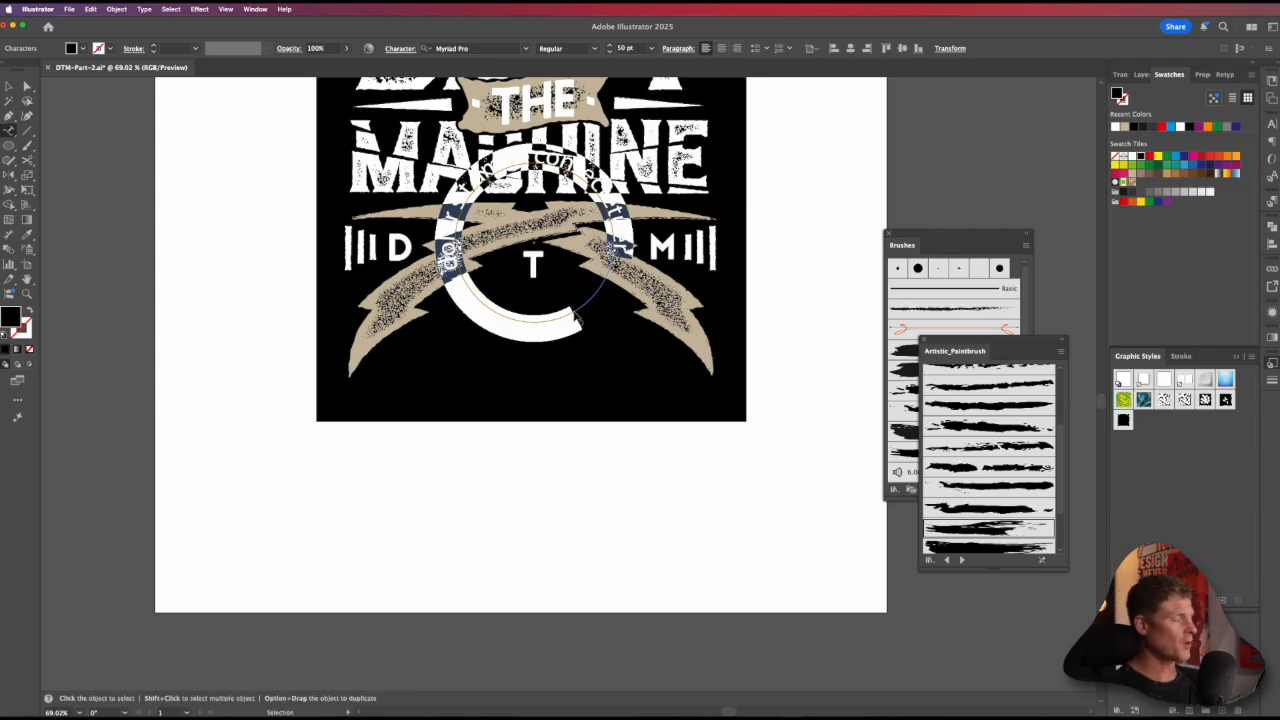
key(super+v)
click(557, 494)
key(v)
click(1128, 157)
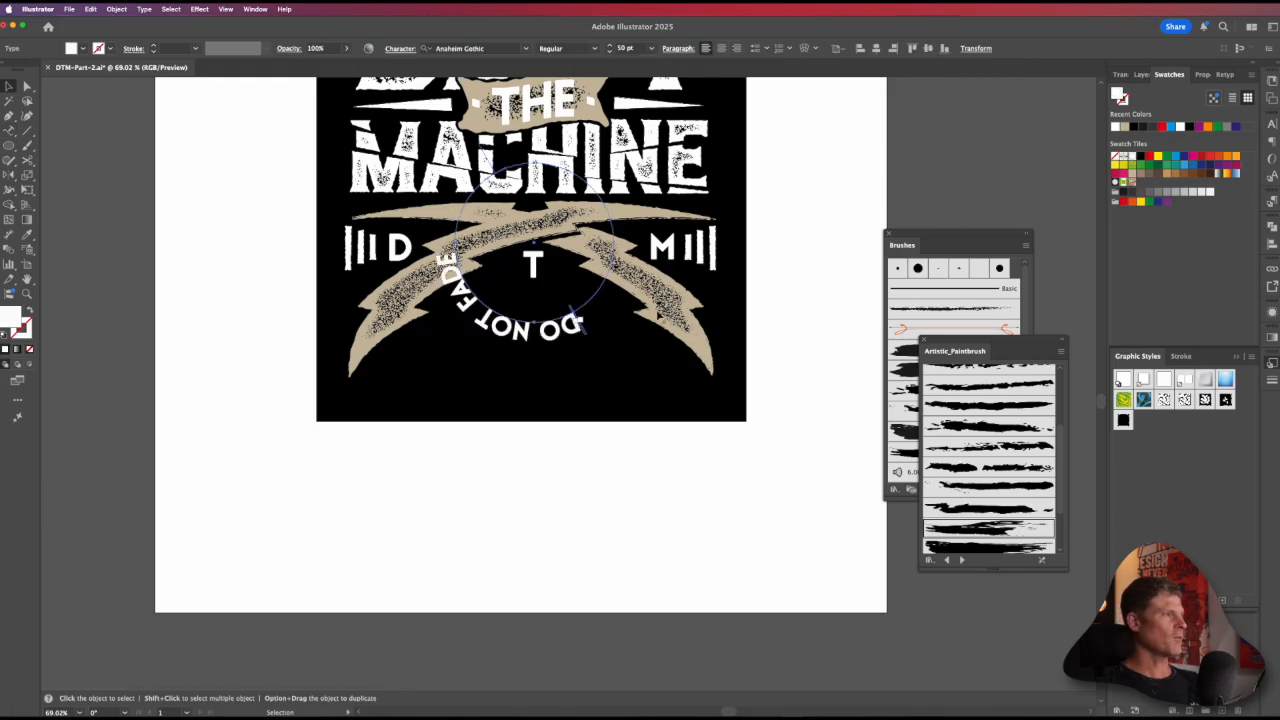
Step: Centre-align the path text and flip it inside the circle so it reads upright along the bottom curve below the T
drag(510, 236, 566, 222)
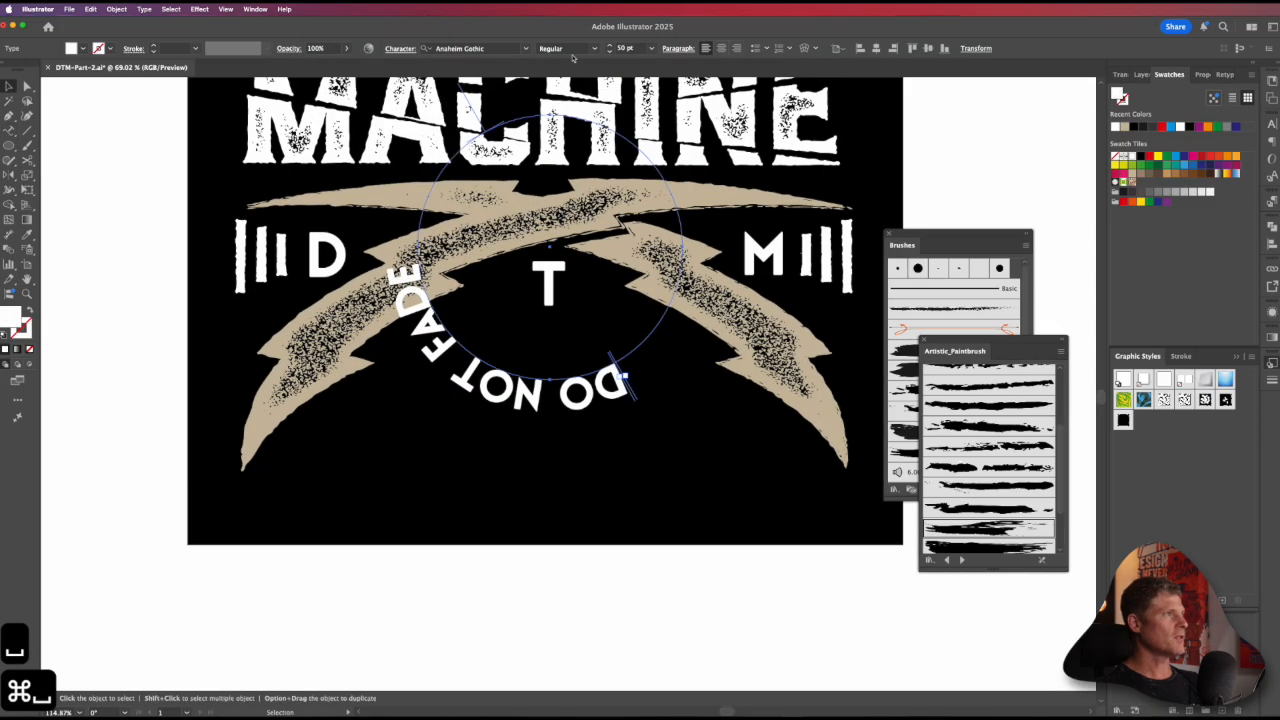
click(721, 48)
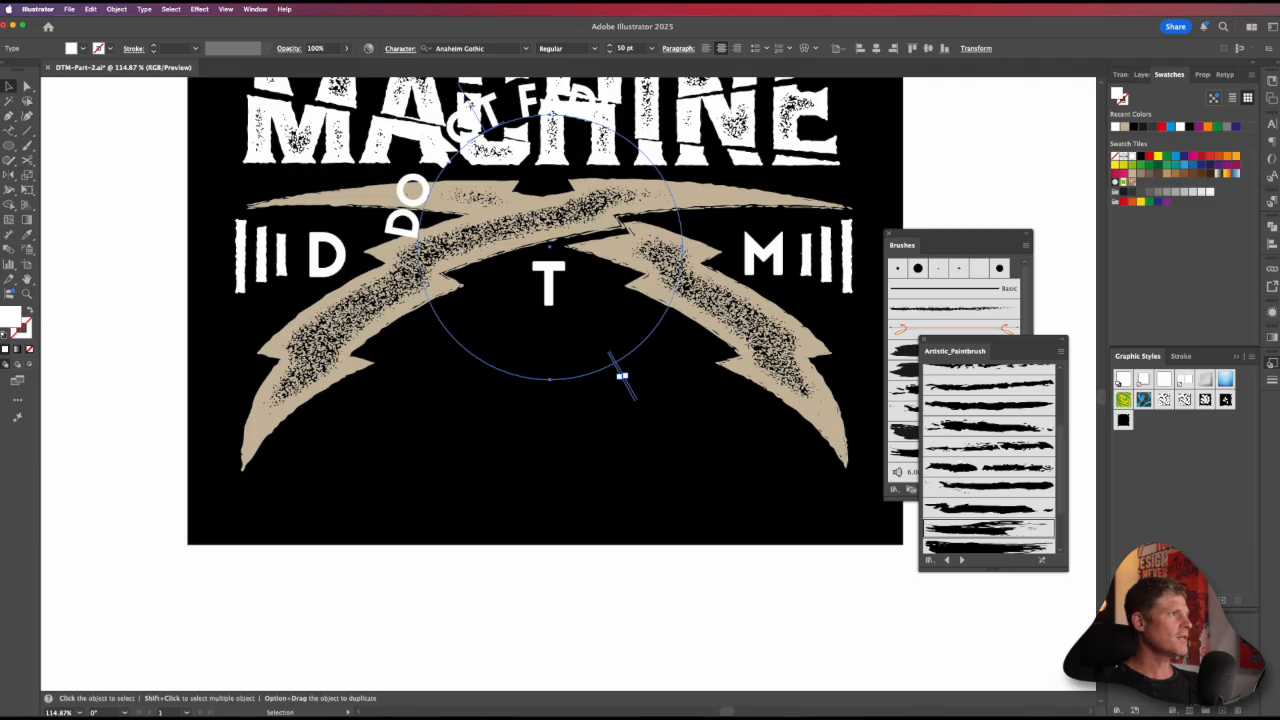
drag(464, 95, 549, 368)
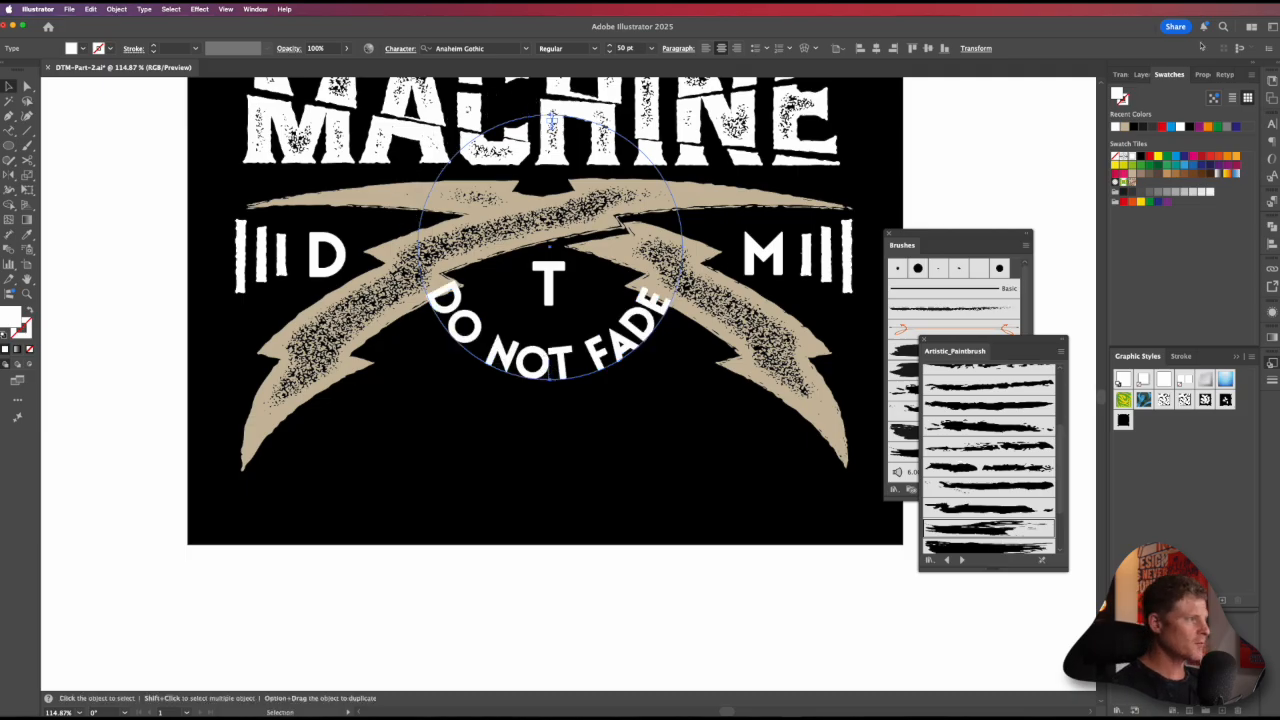
Step: Reduce the curved "DO NOT FADE" text to 40 pt
key(super+shift+comma)
key(super+shift+comma)
key(super+shift+comma)
key(super+shift+comma)
key(super+shift+comma)
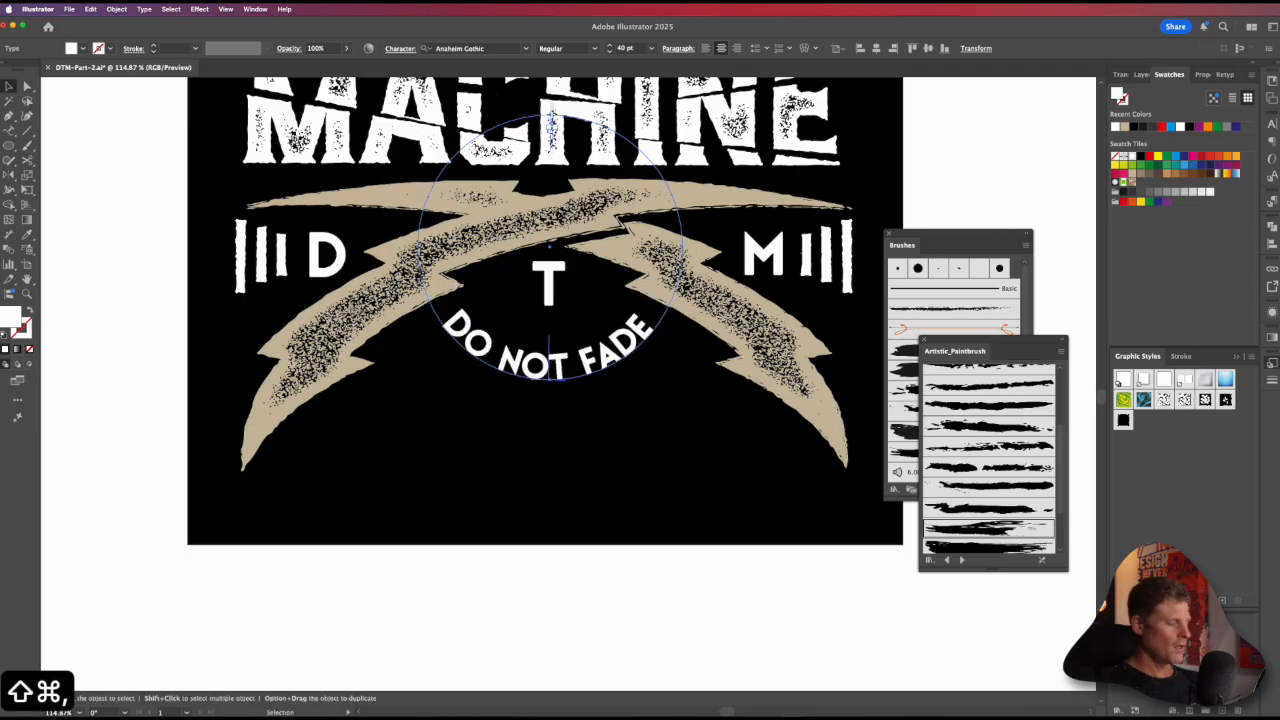
Step: Set the curved text's baseline shift to -29 pt and its tracking to -73
key(super+t)
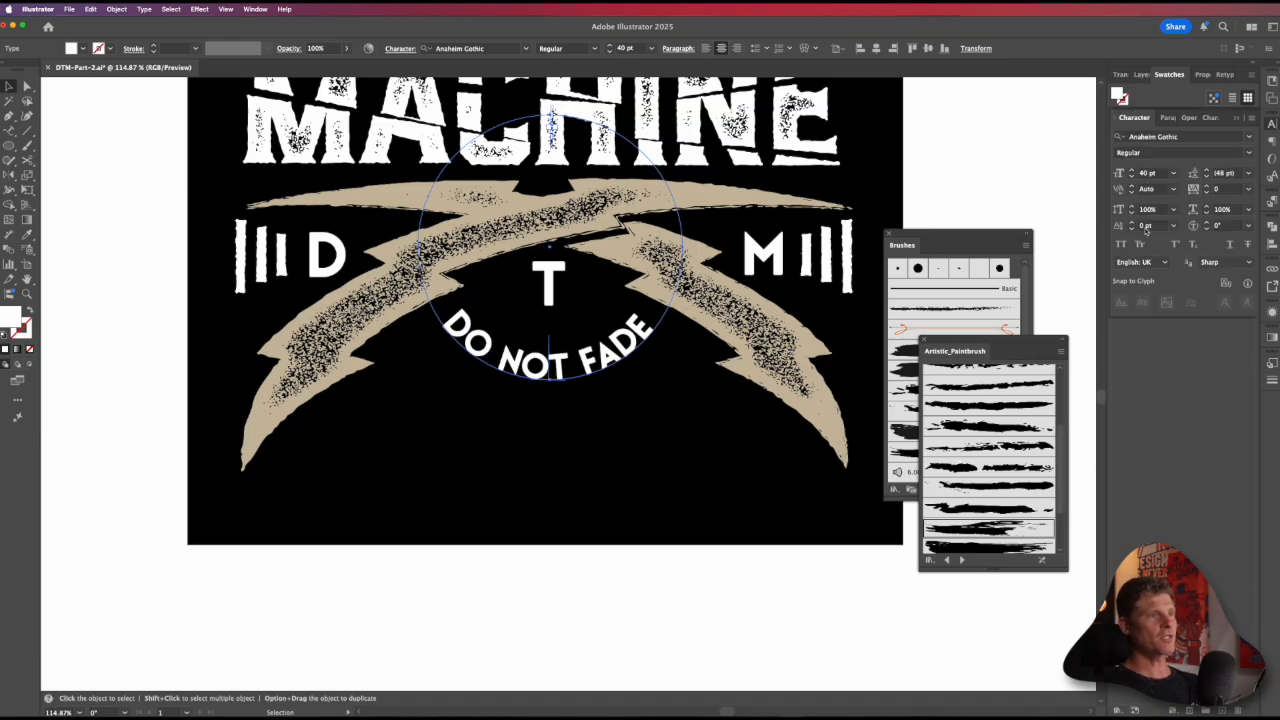
scroll(1146, 230, down, 20)
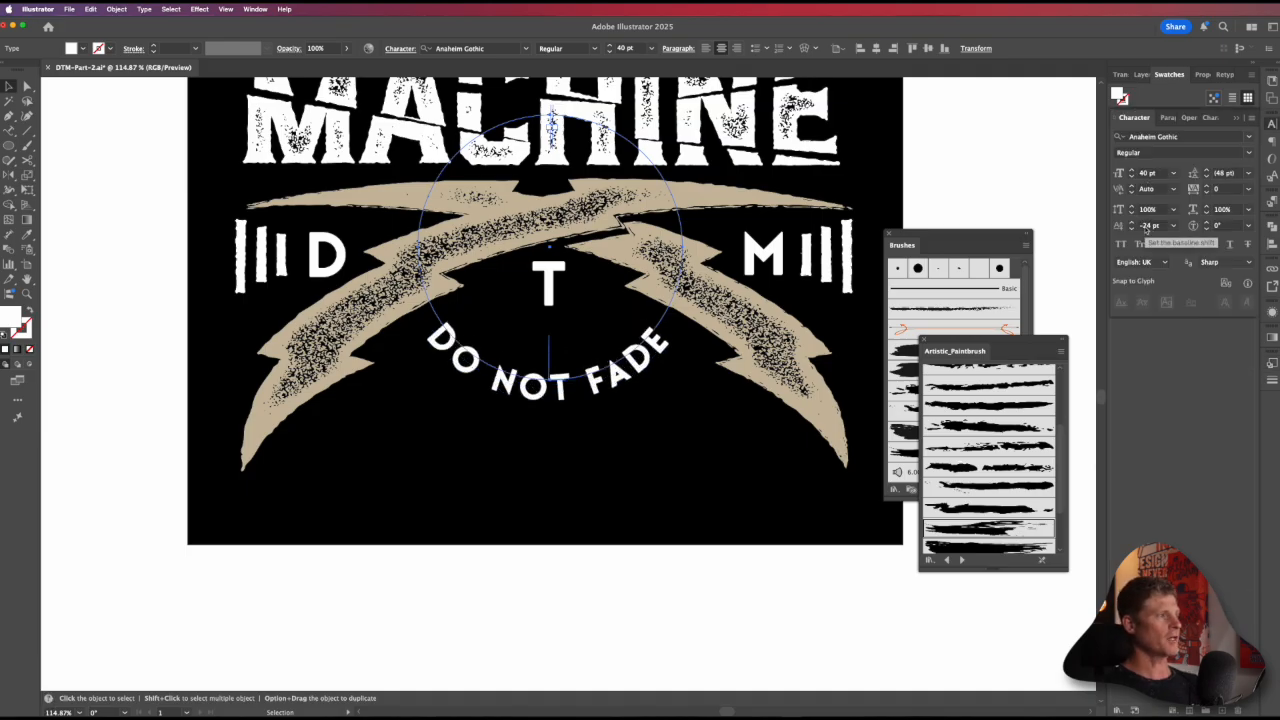
scroll(1146, 228, up, 1)
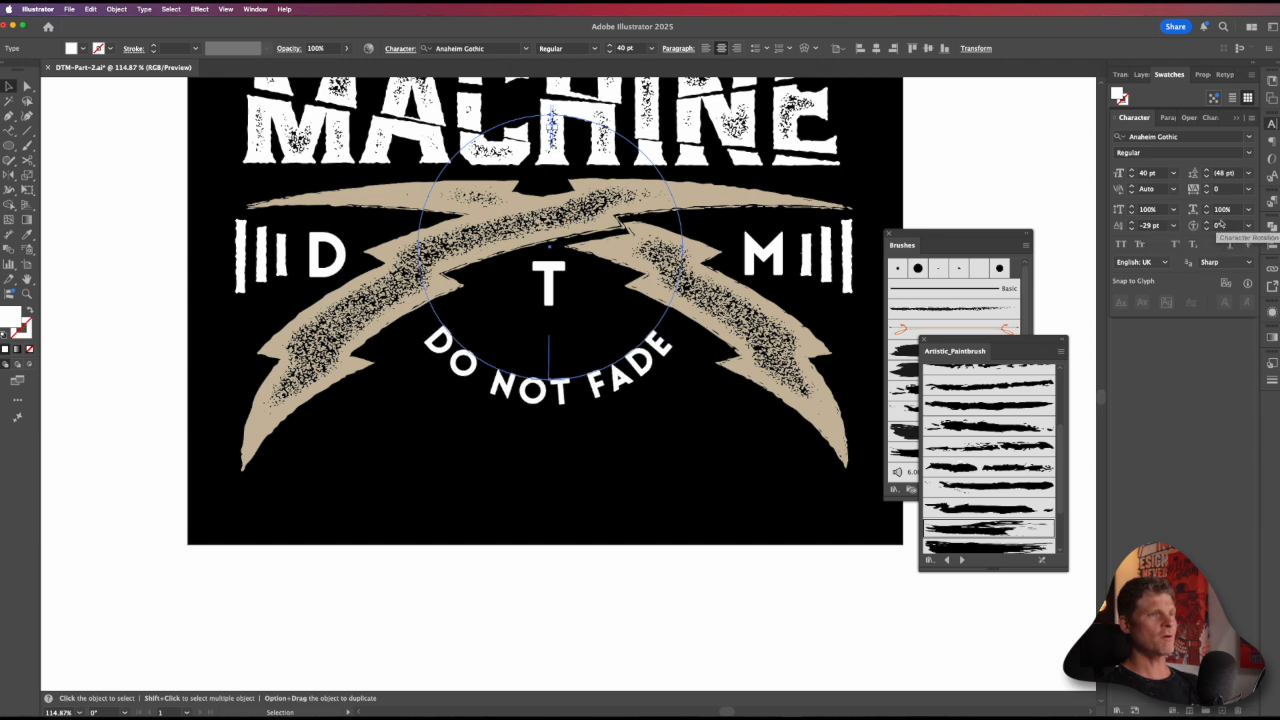
scroll(1222, 192, down, 20)
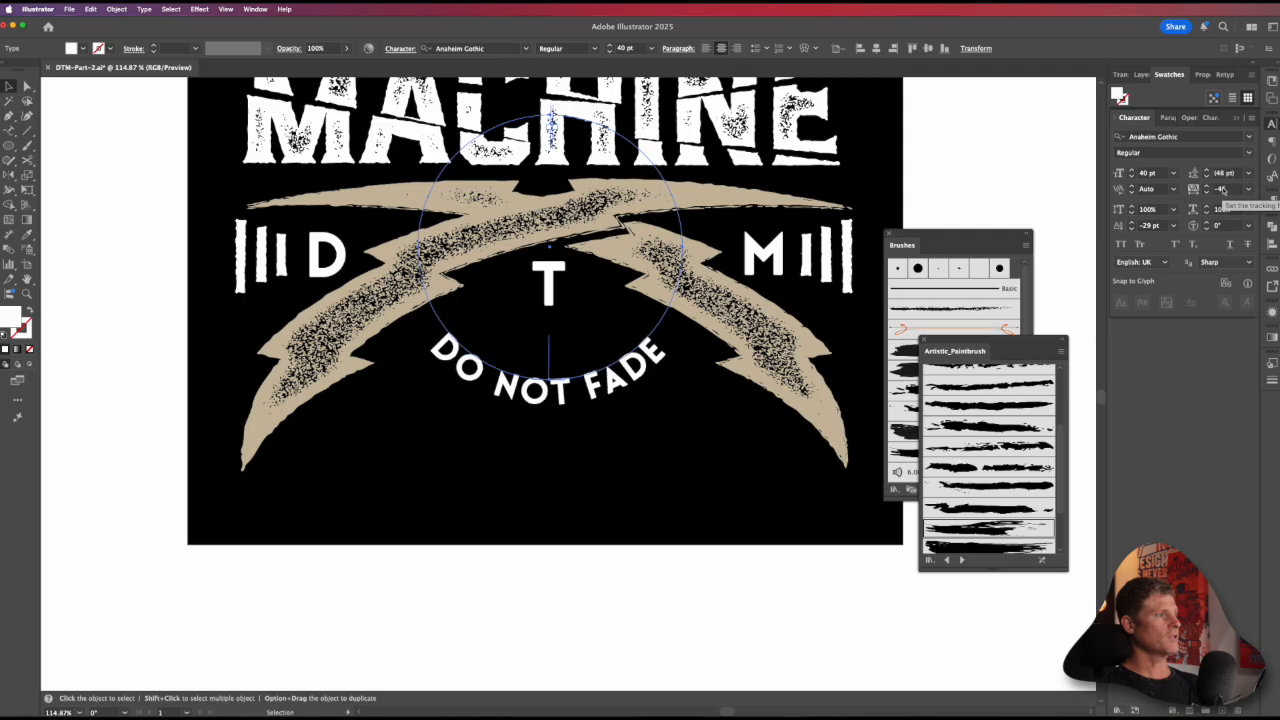
scroll(1222, 190, down, 20)
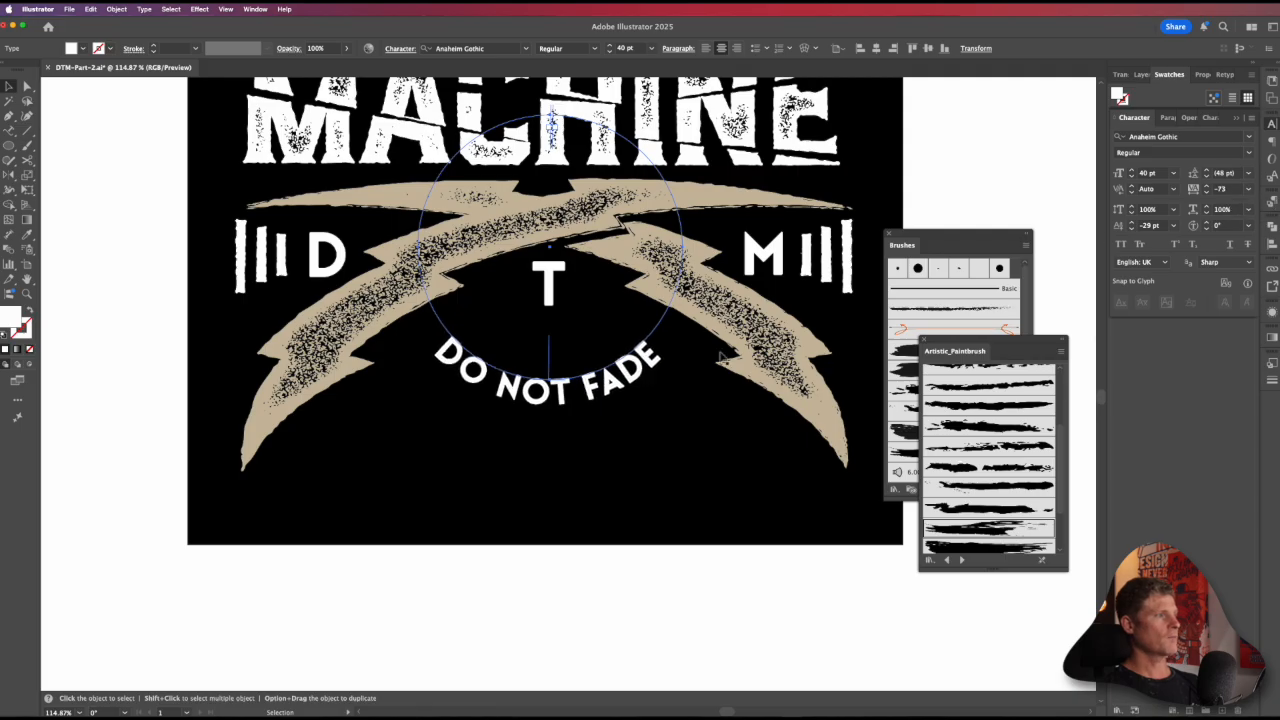
Step: Add a bullet with a space before and after the curved "DO NOT FADE" text
double_click(602, 396)
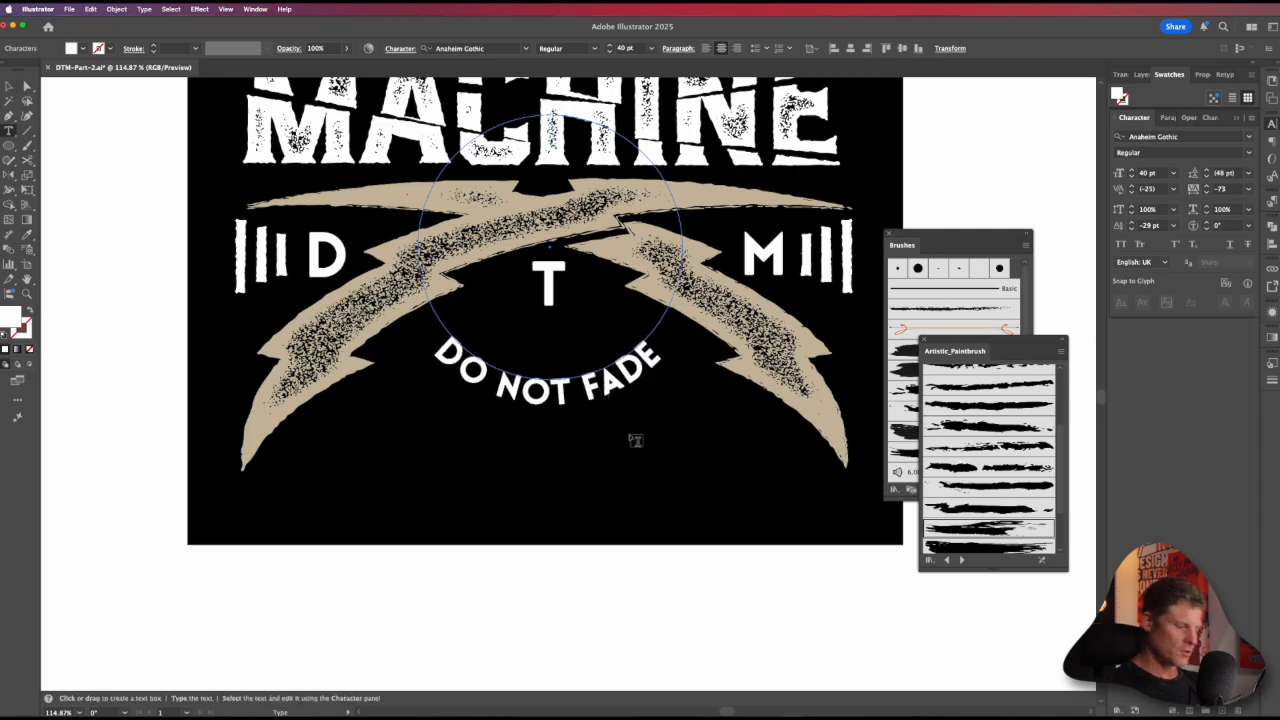
key(Down)
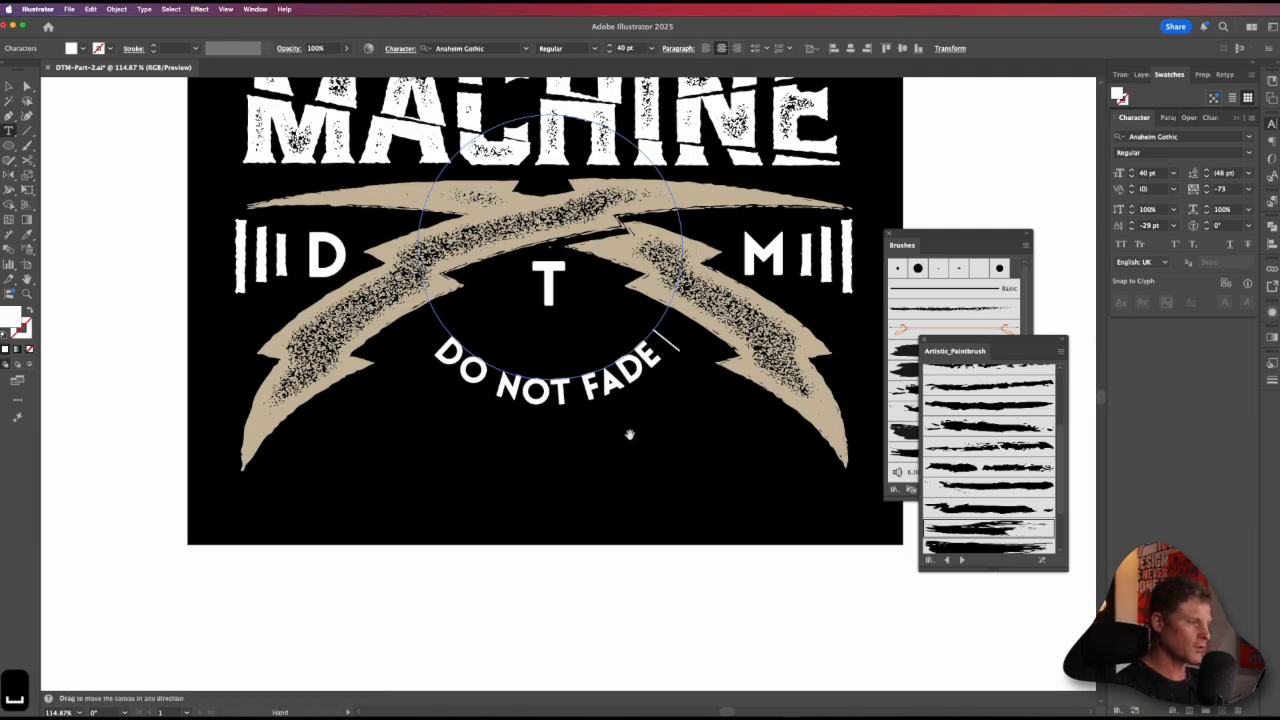
text(•)
text(•)
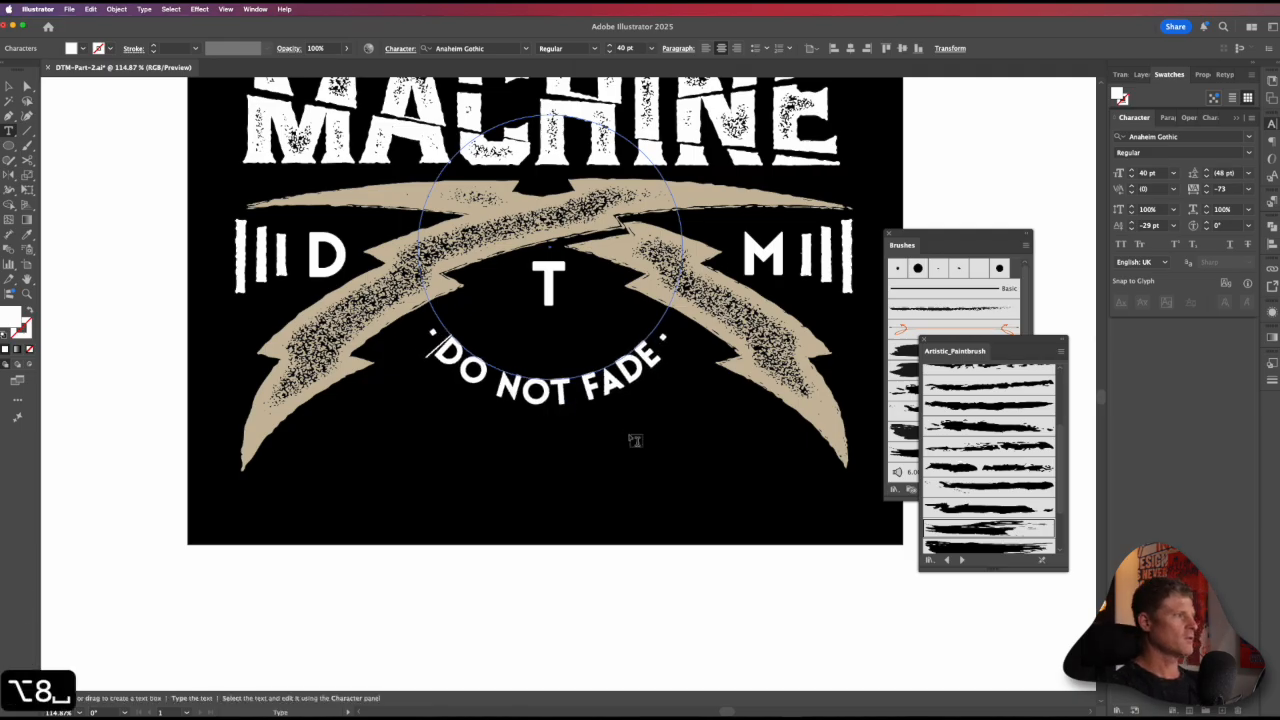
key(Escape)
key(v)
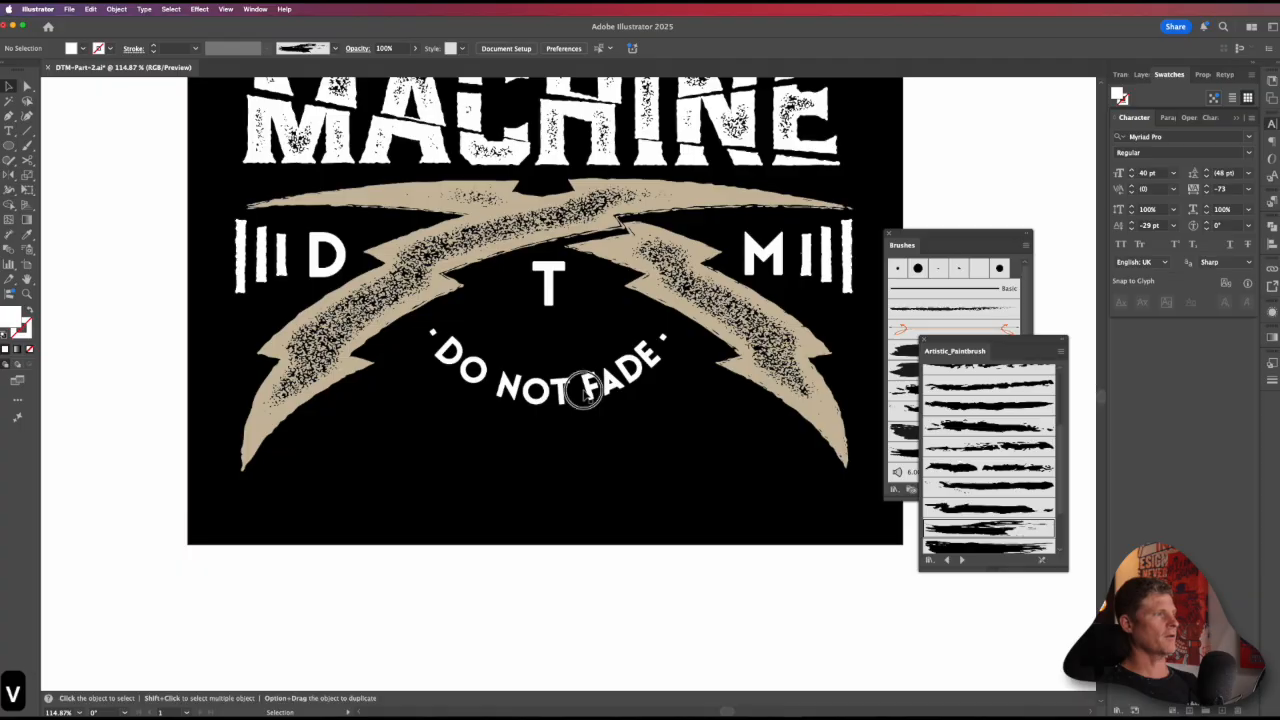
click(584, 391)
alt+super+click(646, 340)
alt+super+click(646, 340)
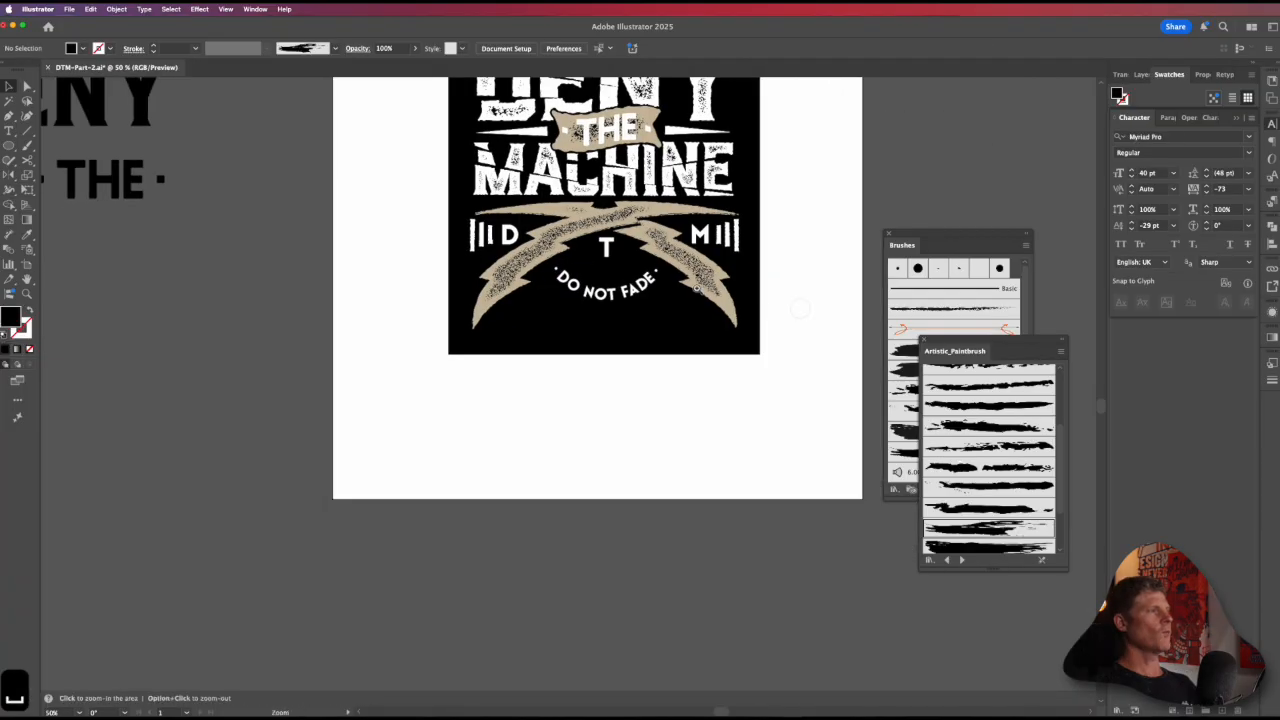
Step: Fill the groups of vertical bars beside the D and the M with the banner's tan swatch
drag(700, 295, 663, 526)
key(v)
click(678, 350)
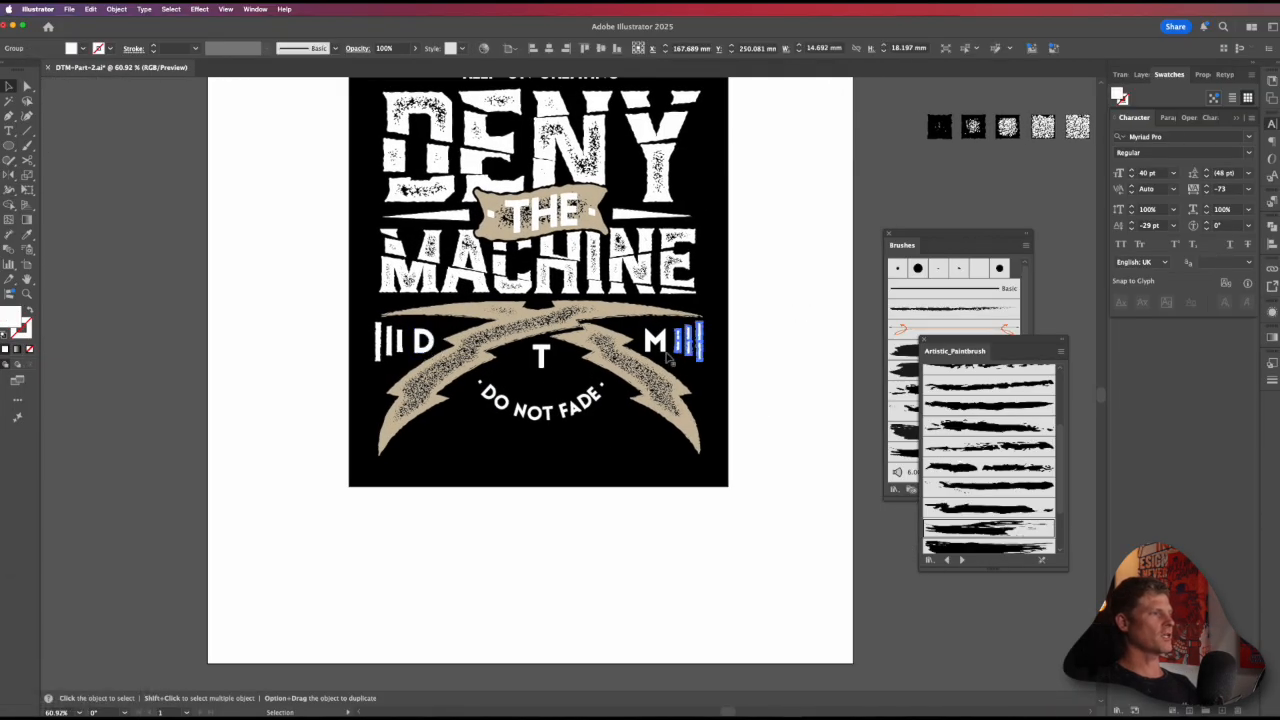
shift+click(404, 345)
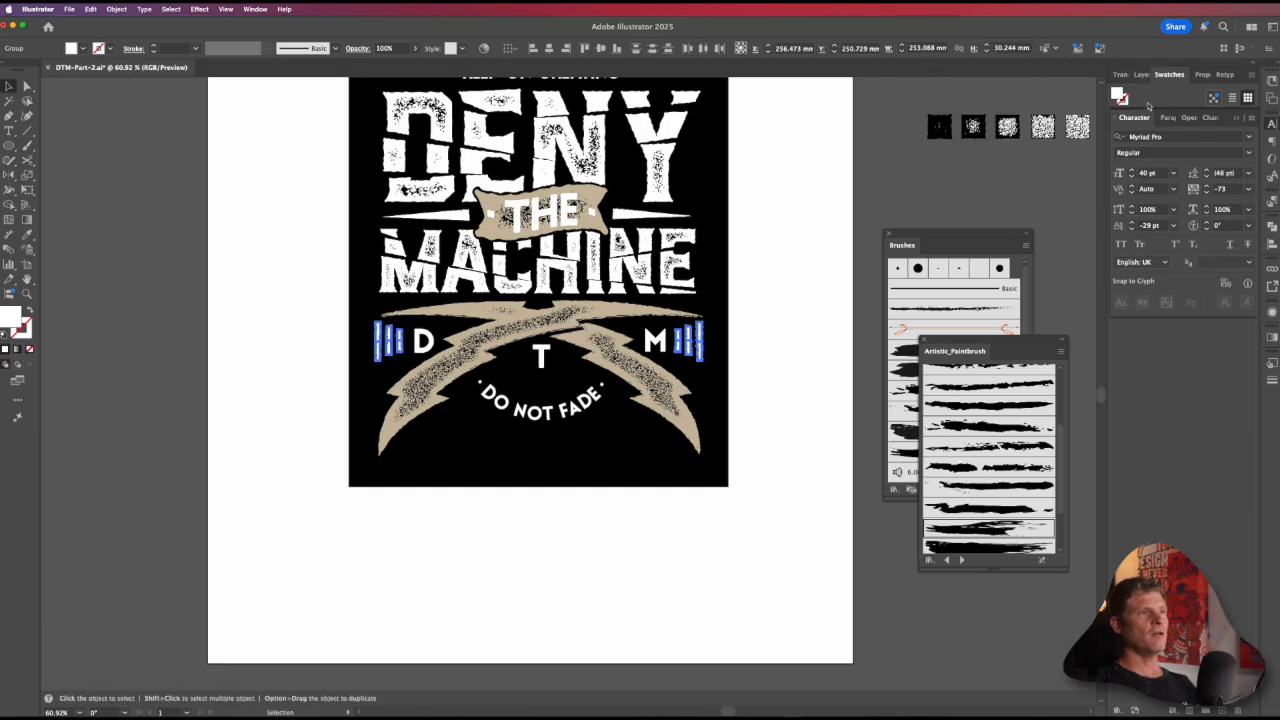
click(1234, 119)
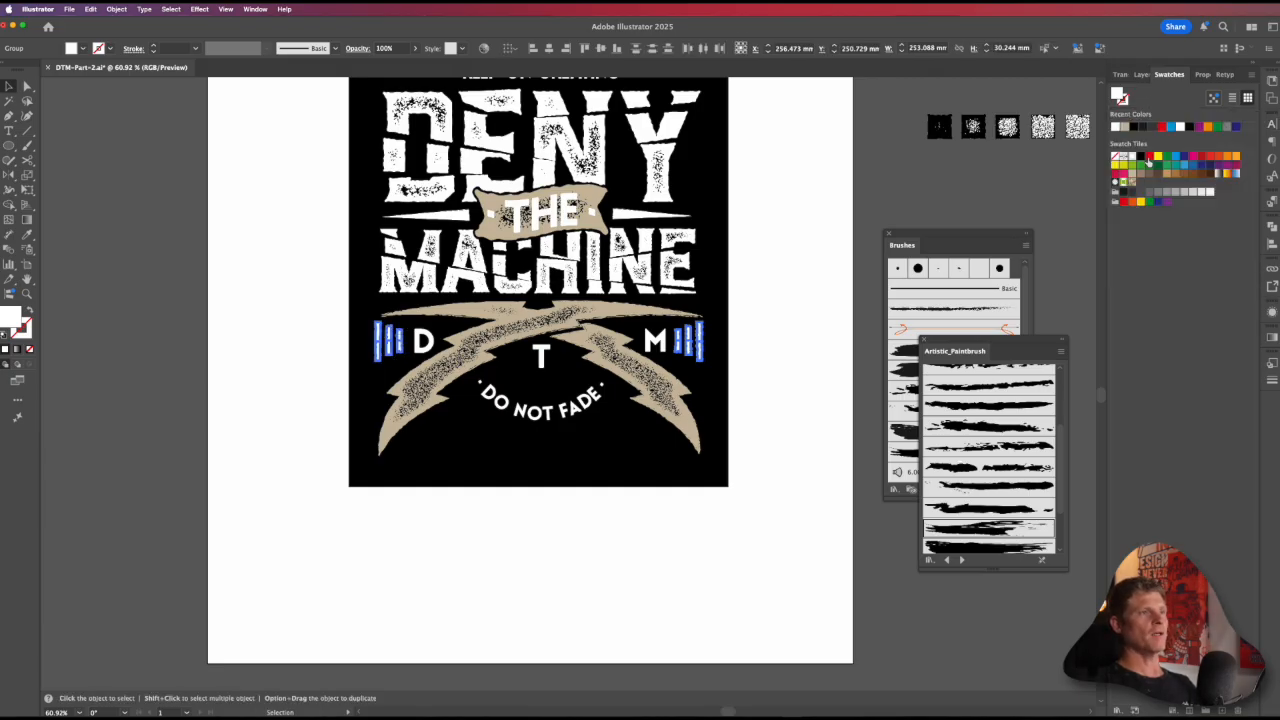
click(1132, 174)
click(846, 258)
drag(806, 343, 852, 458)
alt+super+click(786, 429)
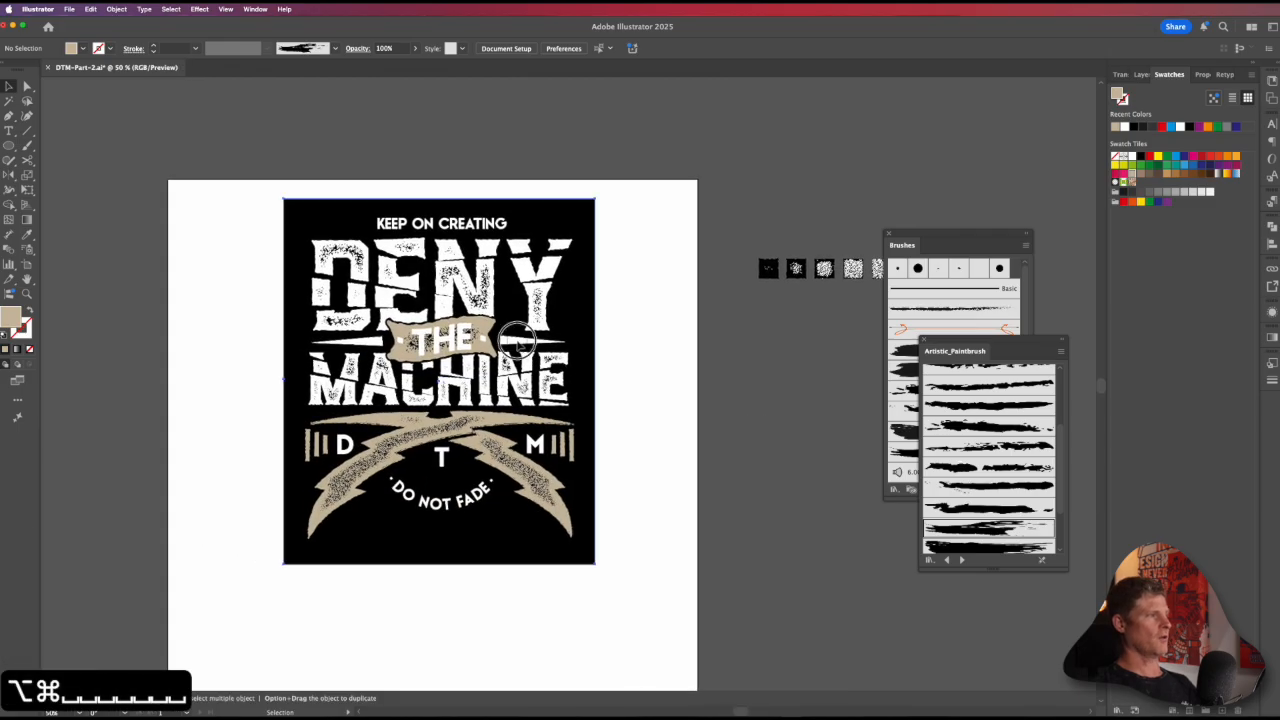
Step: Unlock all objects and fill the two tapered wedges flanking "THE" with the same tan swatch
click(517, 341)
key(alt+super+2)
click(600, 329)
key(a)
click(531, 341)
shift+click(345, 341)
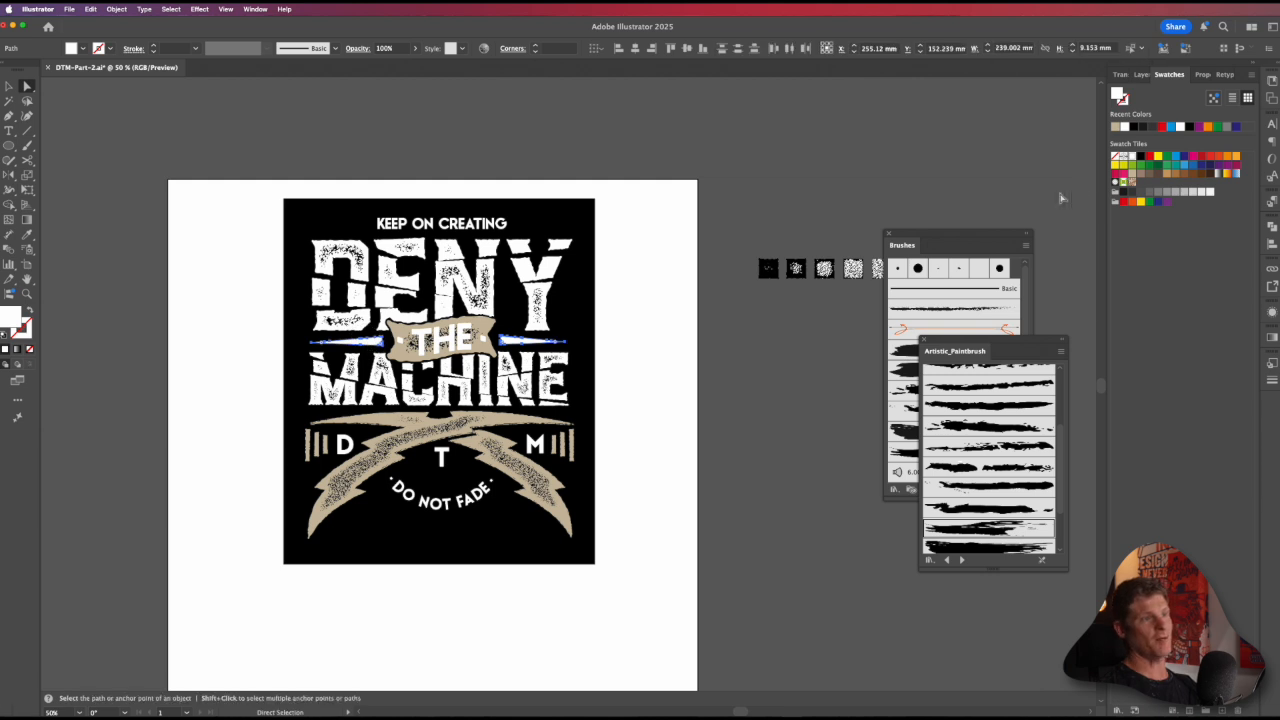
click(1132, 175)
click(697, 341)
drag(627, 439, 676, 357)
drag(653, 354, 692, 428)
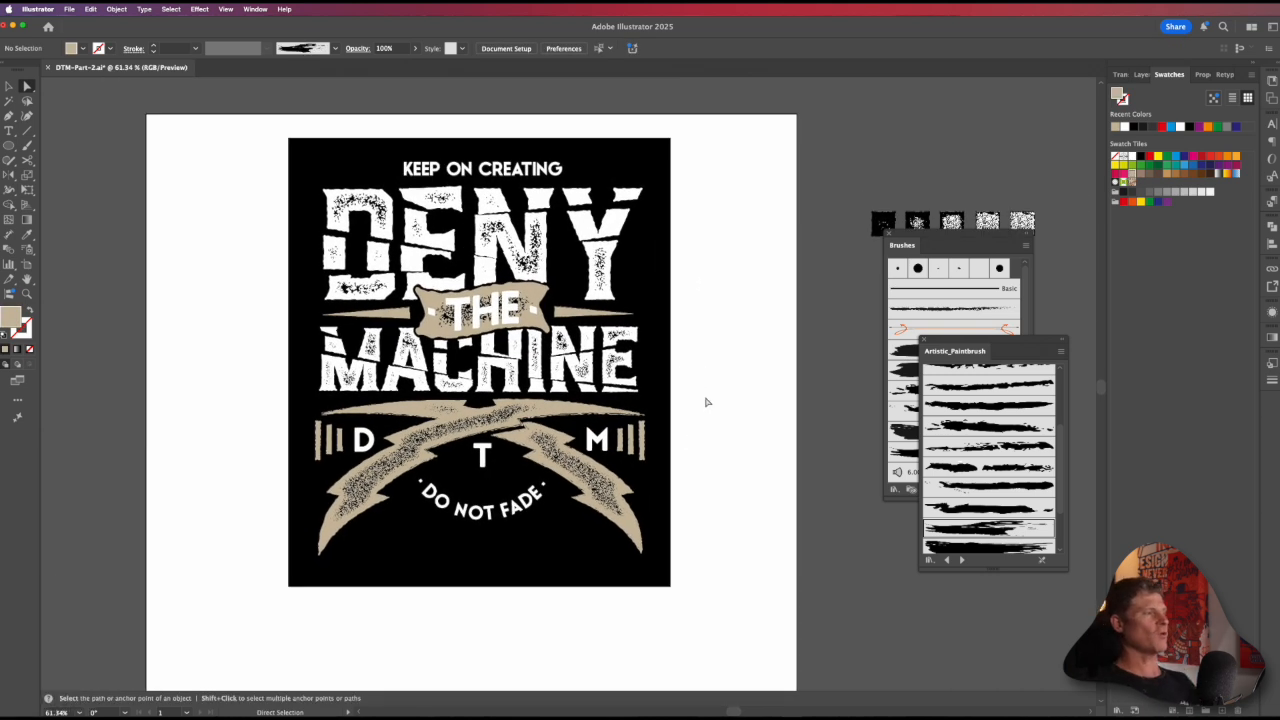